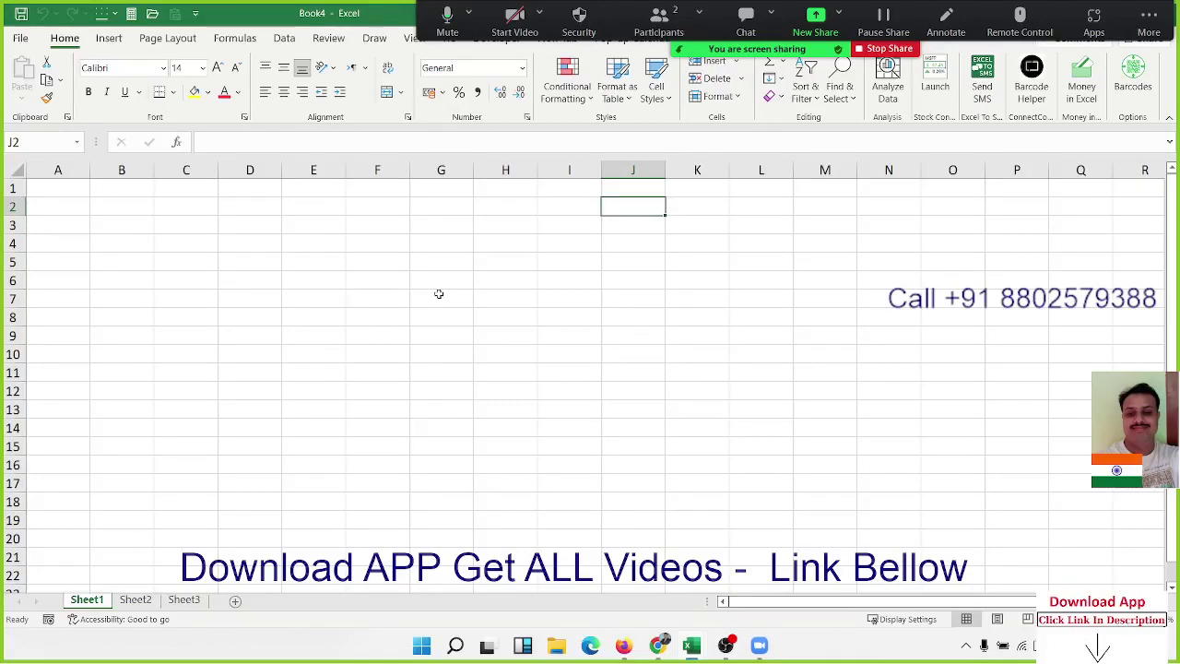
- Start recording a new macro under its default name from the Developer tab
{"action": "left_click", "coordinate": [401, 257]}
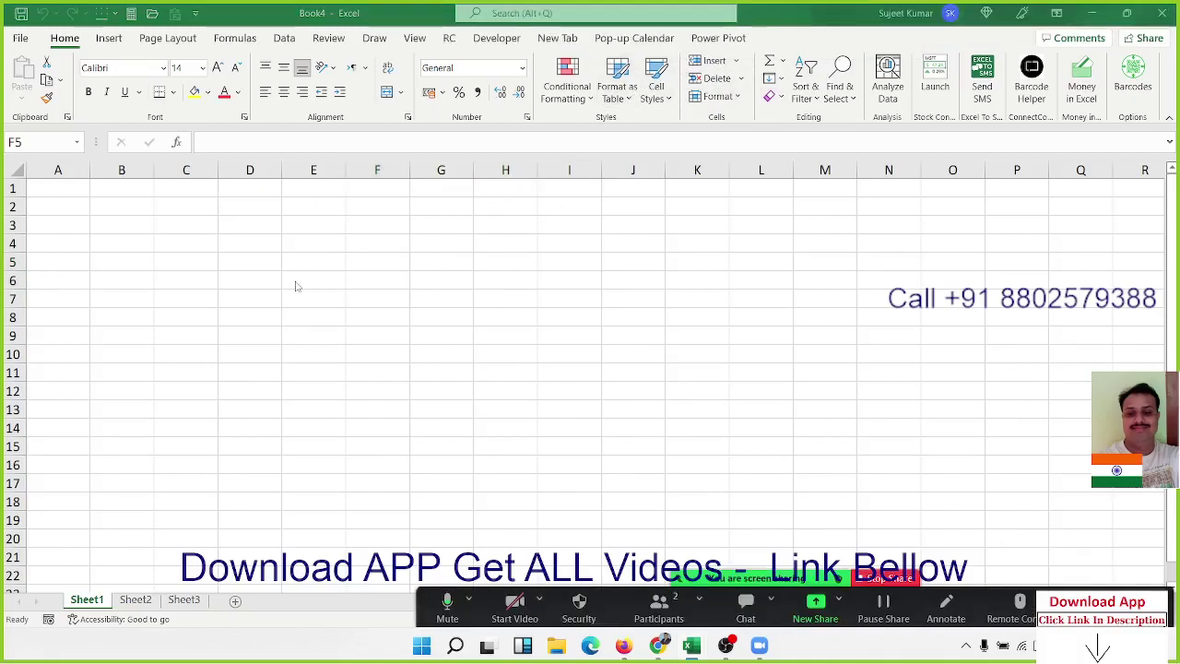
{"action": "left_click", "coordinate": [506, 37]}
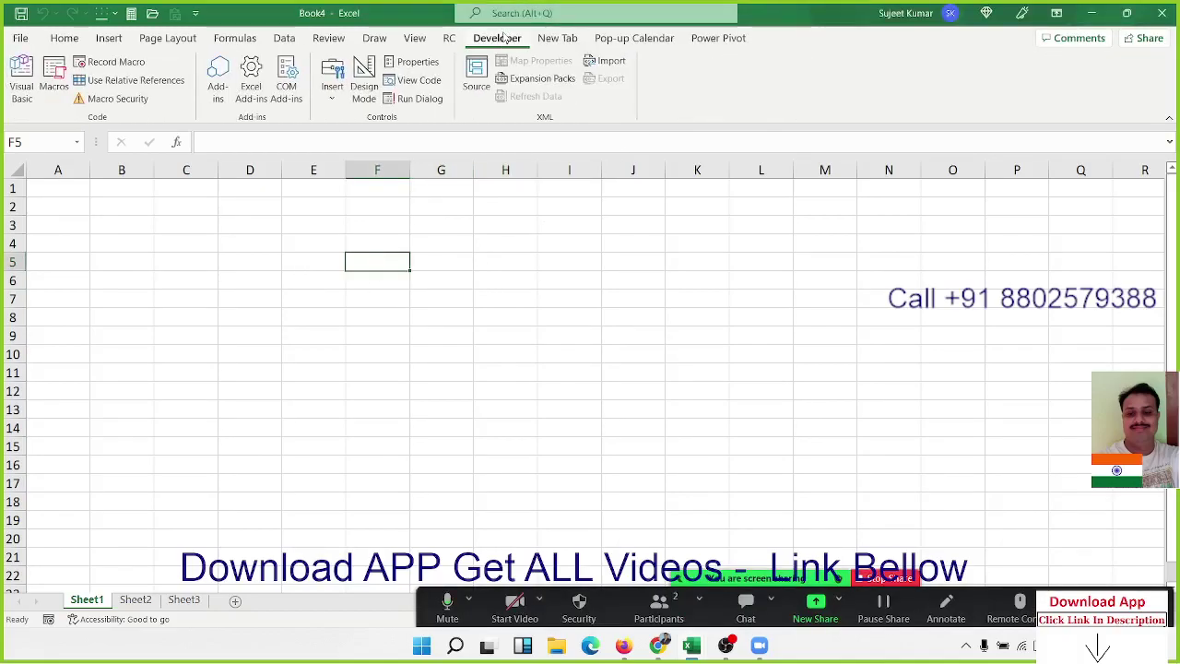
{"action": "left_click", "coordinate": [104, 202]}
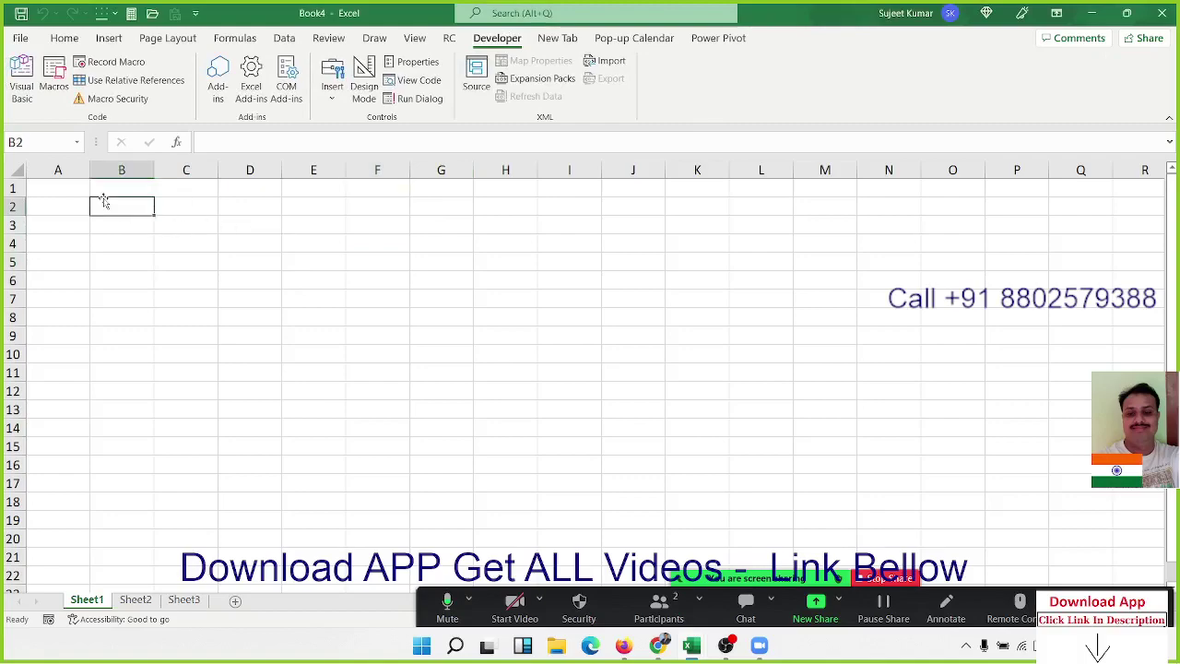
{"action": "left_click", "coordinate": [264, 244]}
{"action": "left_click", "coordinate": [147, 64]}
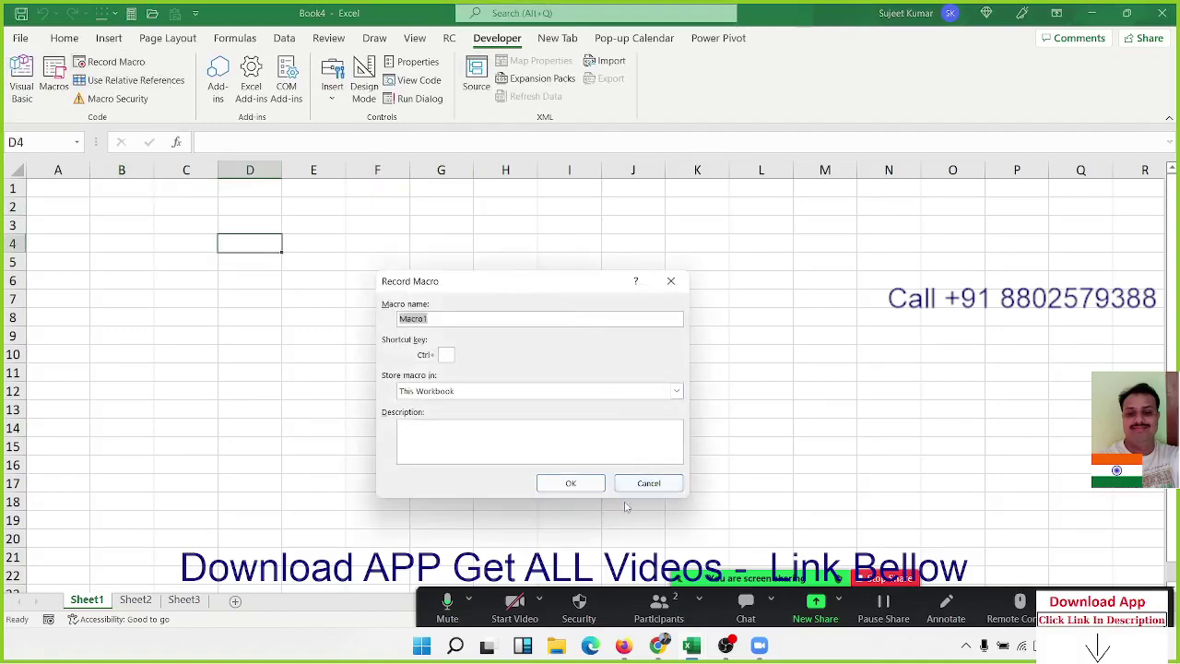
{"action": "left_click", "coordinate": [595, 489]}
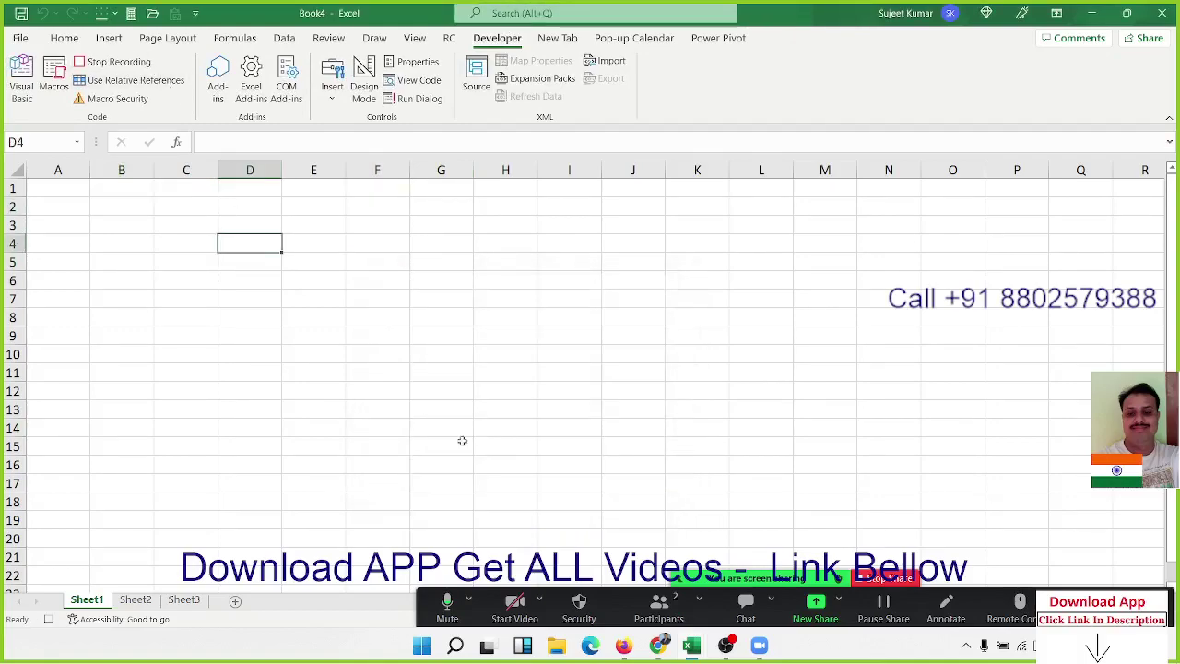
- Enter a sample name into cell D2 while the macro records
{"action": "left_click", "coordinate": [246, 204]}
{"action": "type", "text": "pUUJA"}
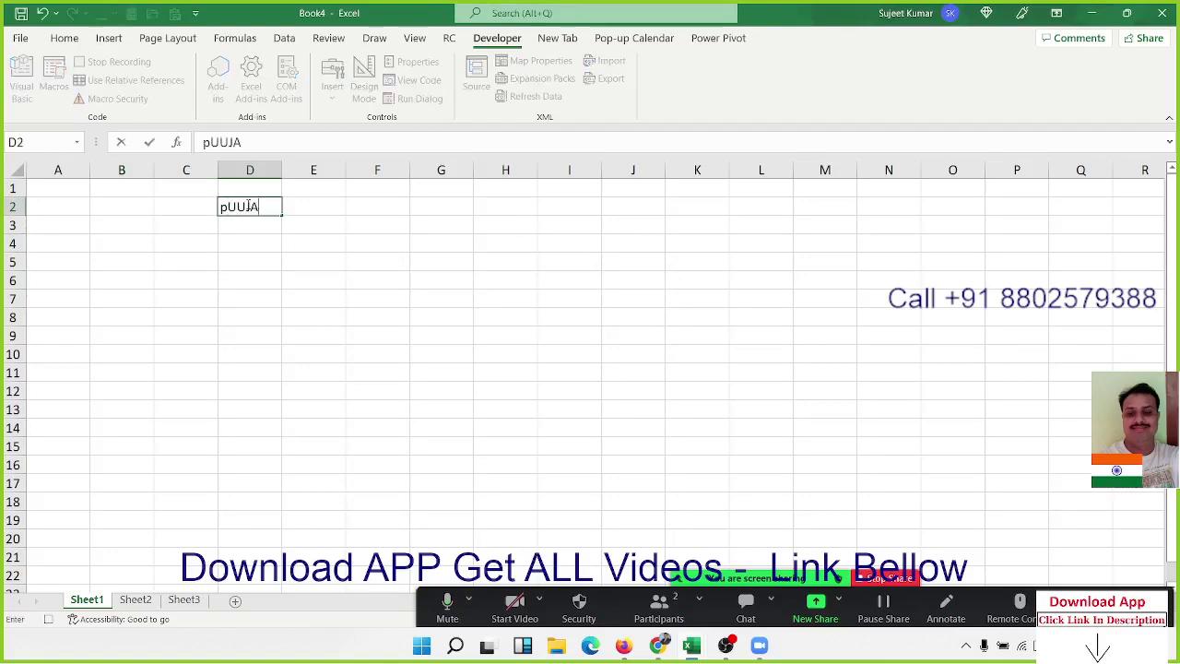
{"action": "key", "text": "BackSpace"}
{"action": "key", "text": "BackSpace"}
{"action": "key", "text": "BackSpace"}
{"action": "key", "text": "BackSpace"}
{"action": "key", "text": "BackSpace"}
{"action": "type", "text": "pUUJA"}
{"action": "key", "text": "Return"}
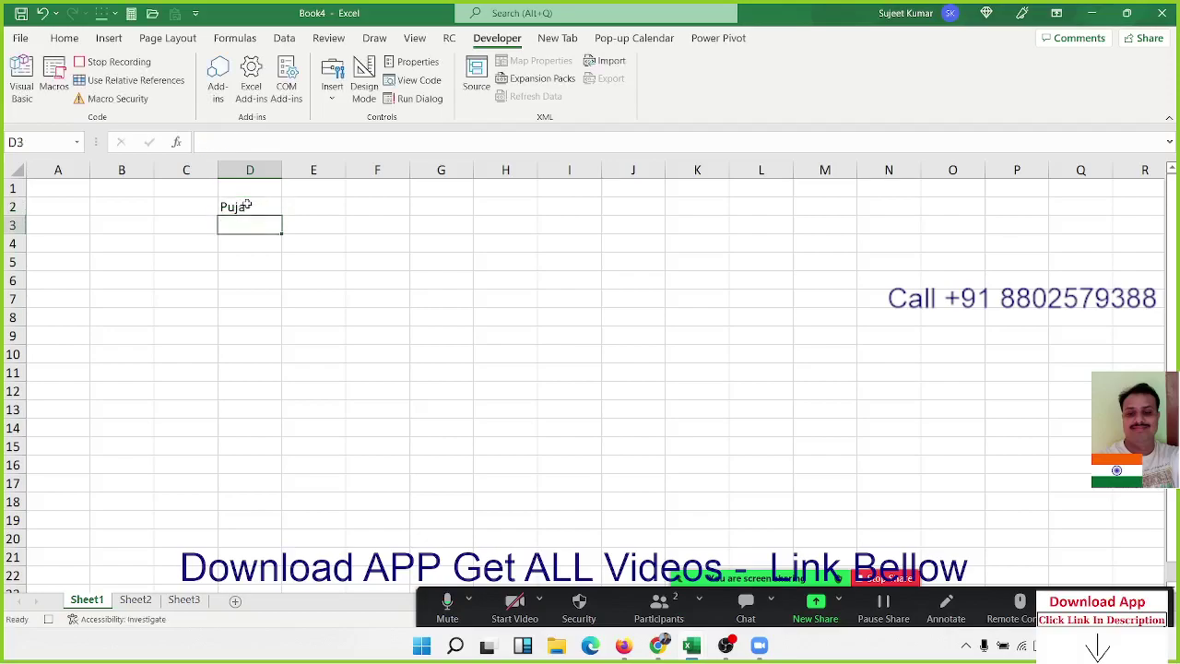
{"action": "left_click", "coordinate": [111, 62]}
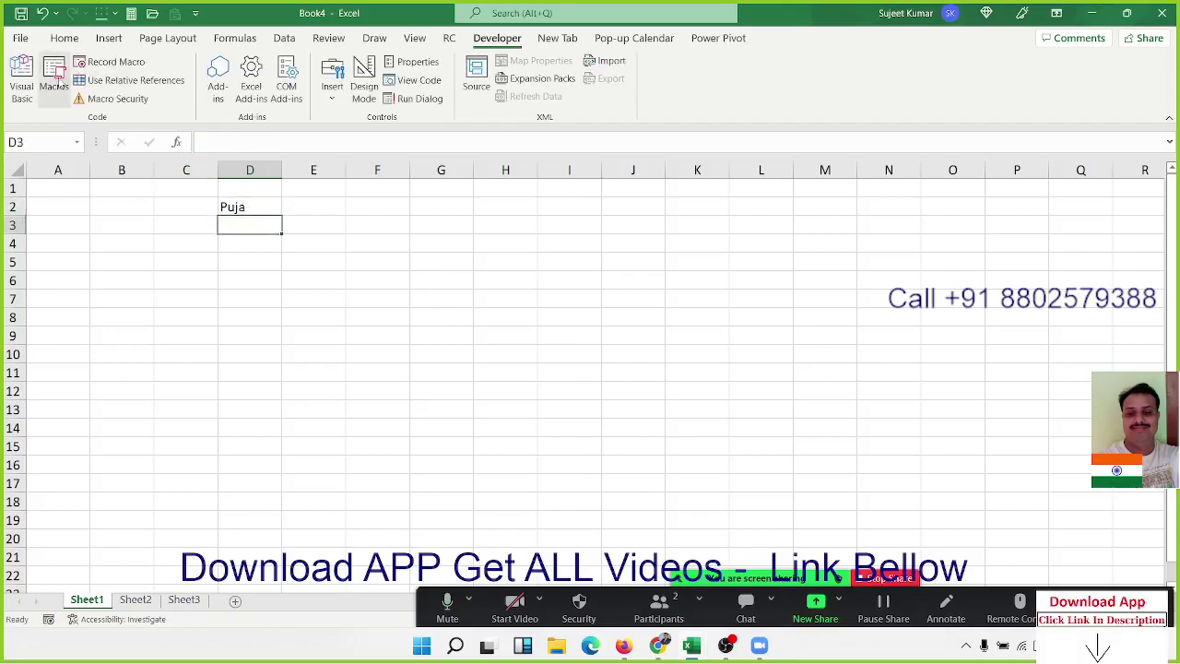
{"action": "left_click", "coordinate": [54, 78]}
{"action": "left_click", "coordinate": [659, 339]}
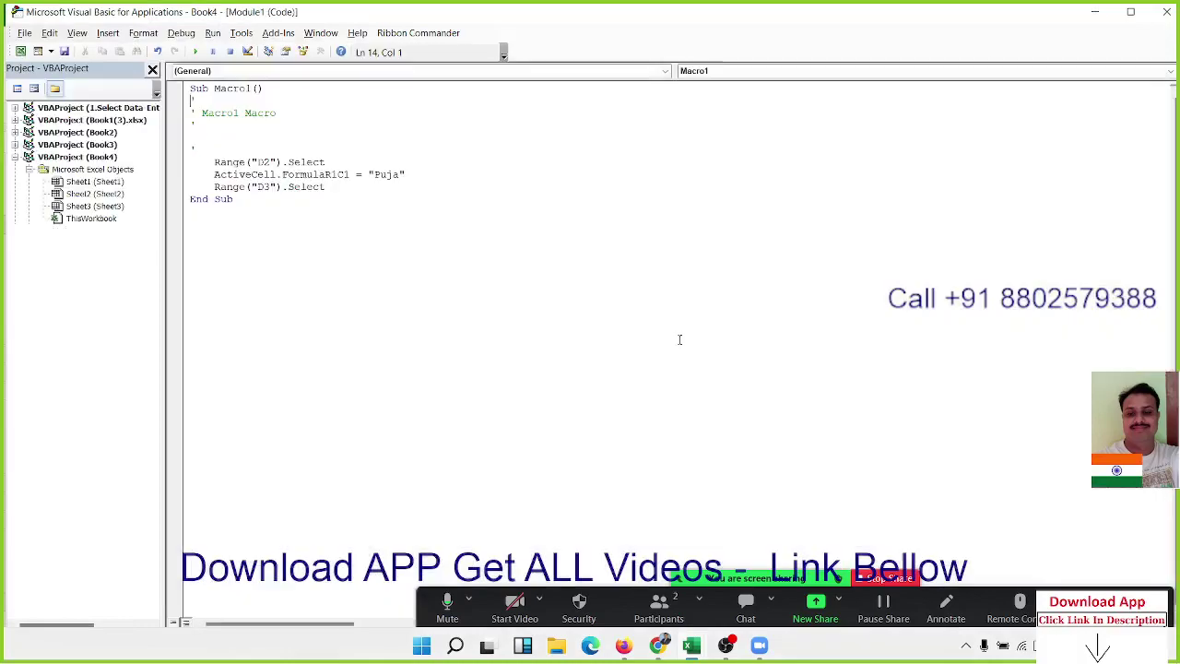
{"action": "left_click_drag", "start_coordinate": [351, 197], "coordinate": [196, 88]}
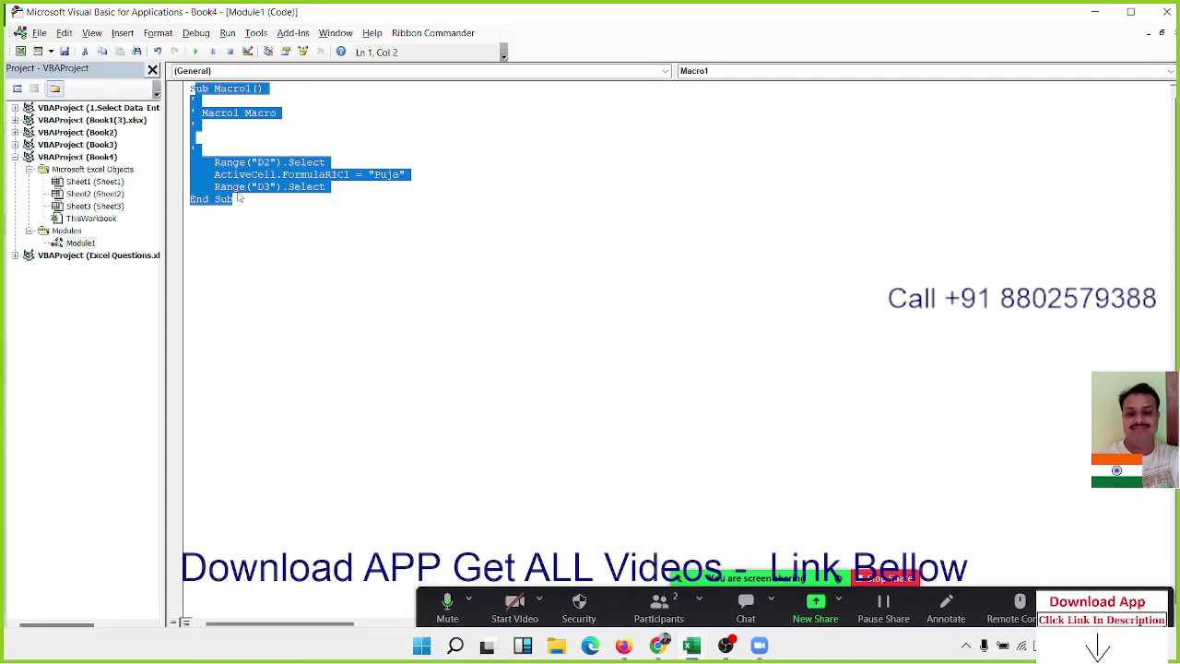
{"action": "left_click", "coordinate": [375, 252]}
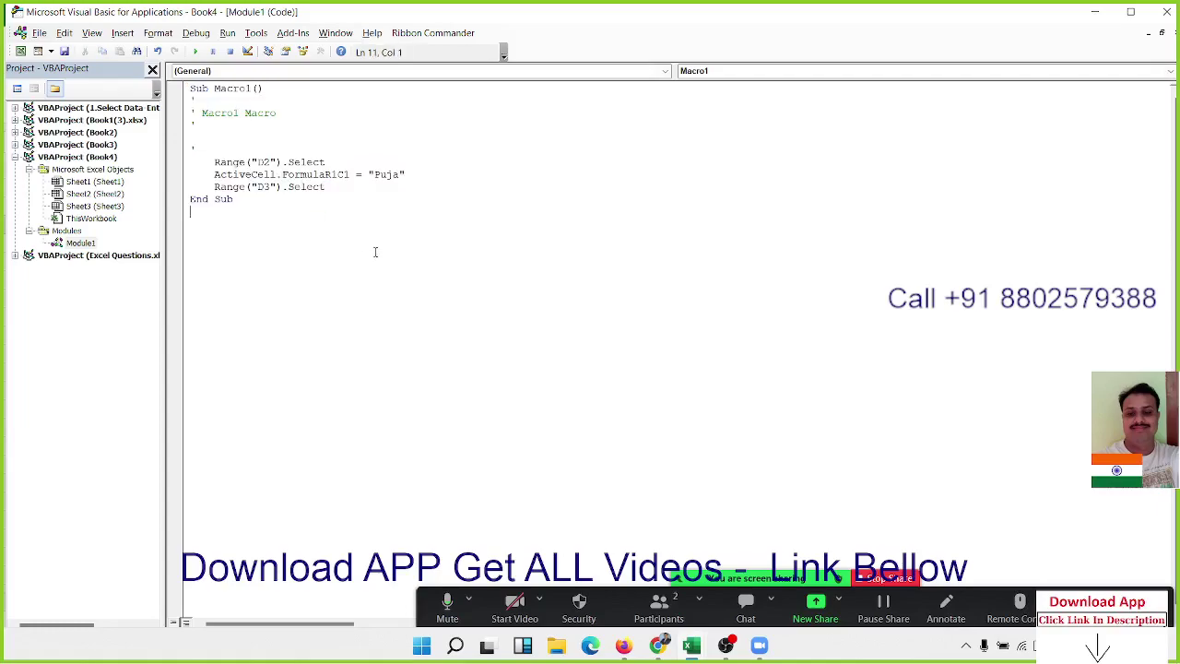
{"action": "left_click", "coordinate": [1165, 12]}
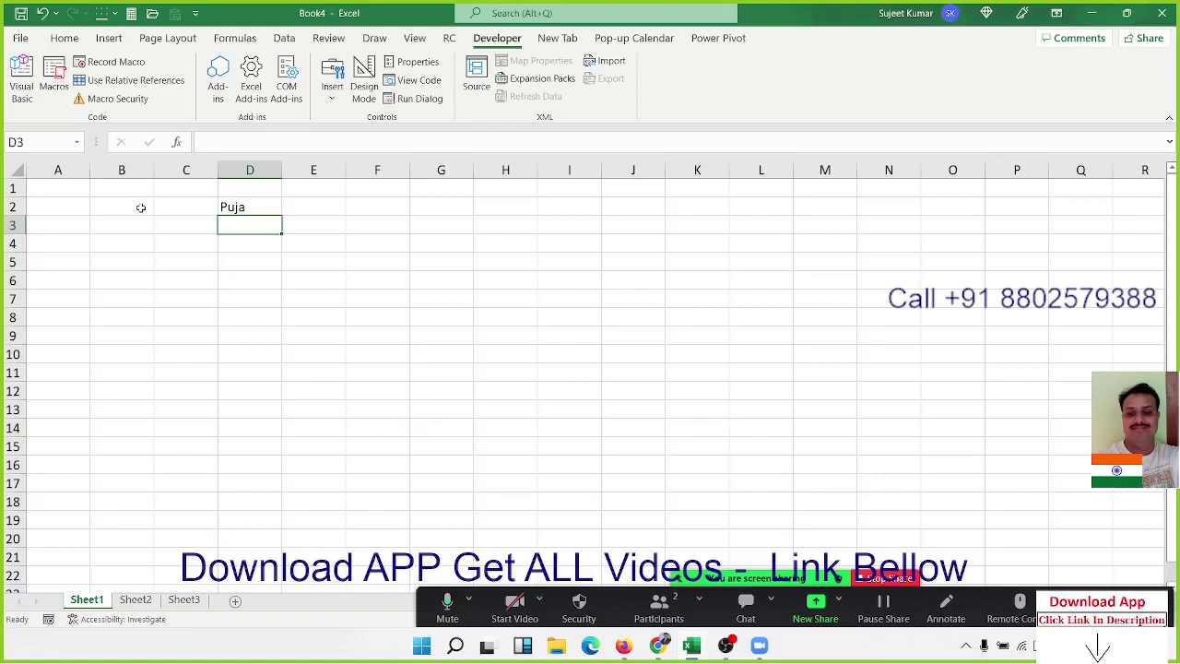
- Delete the recorded sample name from cell D2, leaving Sheet1 empty
{"action": "left_click", "coordinate": [254, 209]}
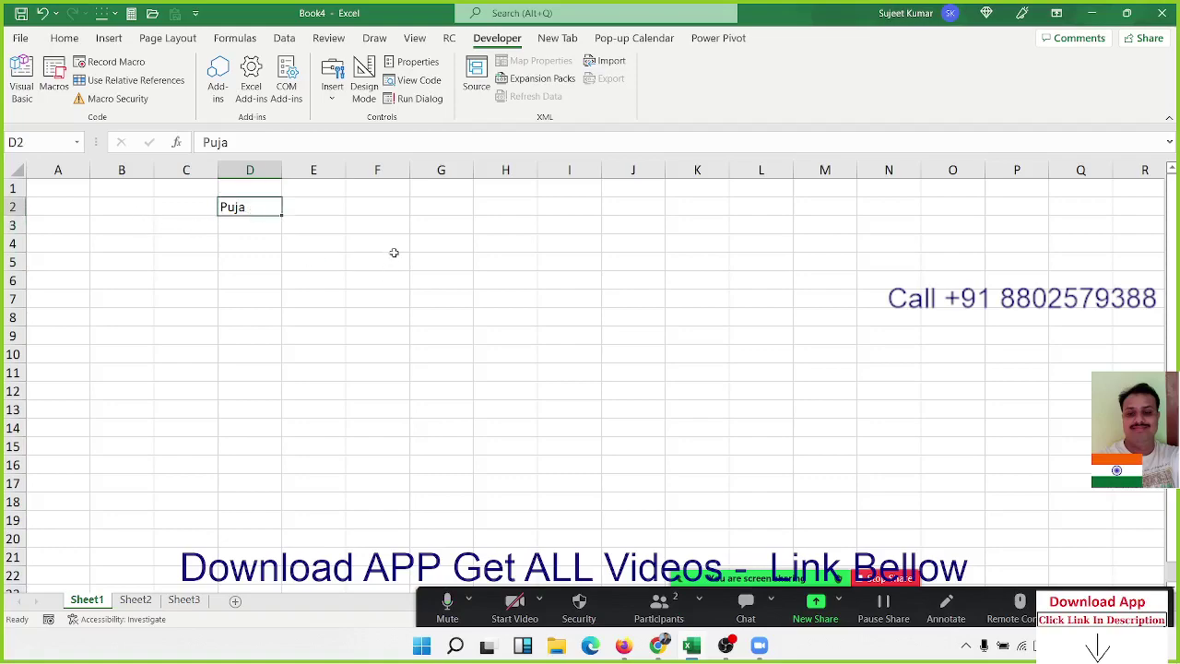
{"action": "left_click", "coordinate": [391, 224]}
{"action": "left_click", "coordinate": [525, 240]}
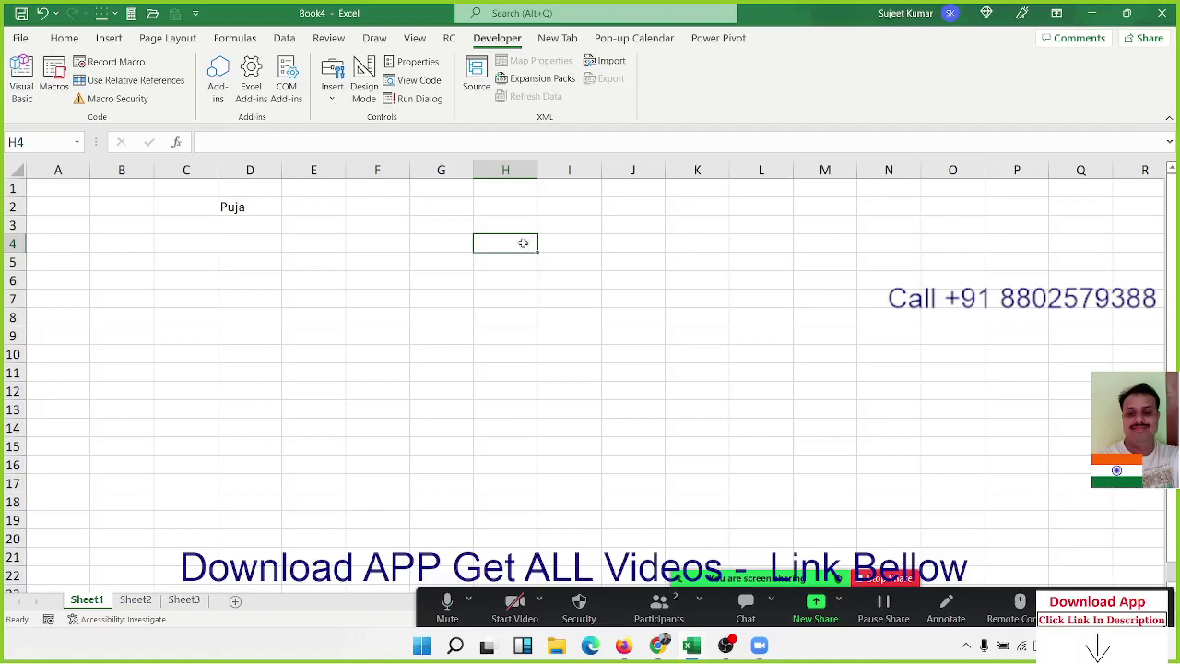
{"action": "left_click", "coordinate": [252, 227]}
{"action": "left_click", "coordinate": [249, 170]}
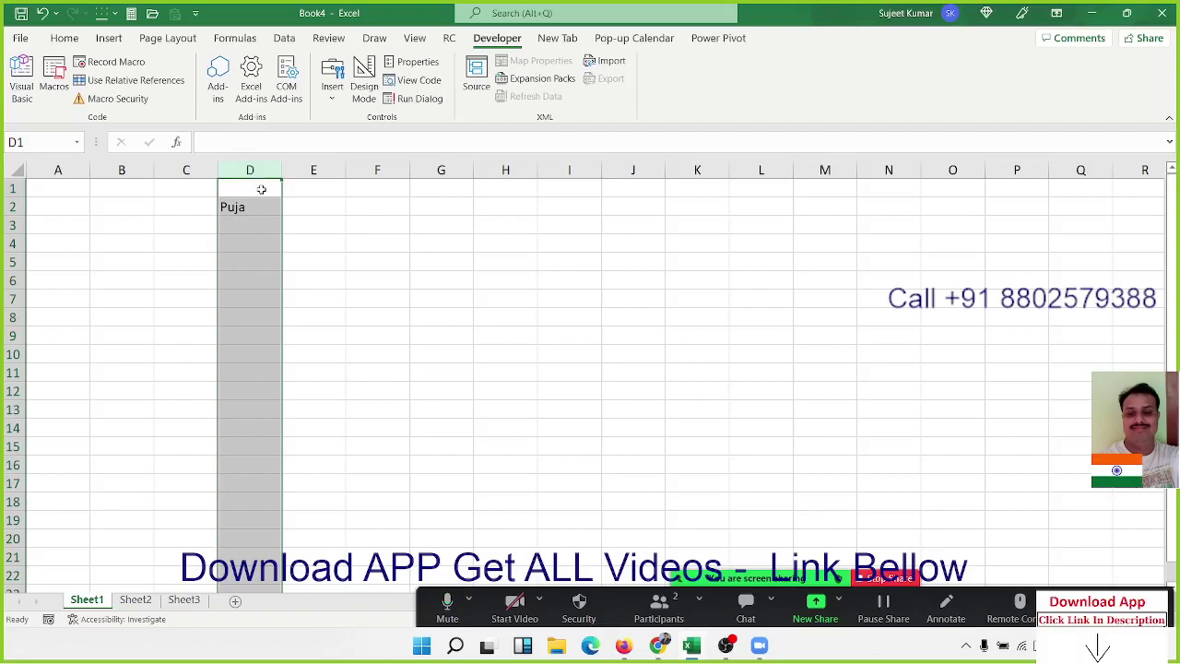
{"action": "left_click", "coordinate": [249, 208]}
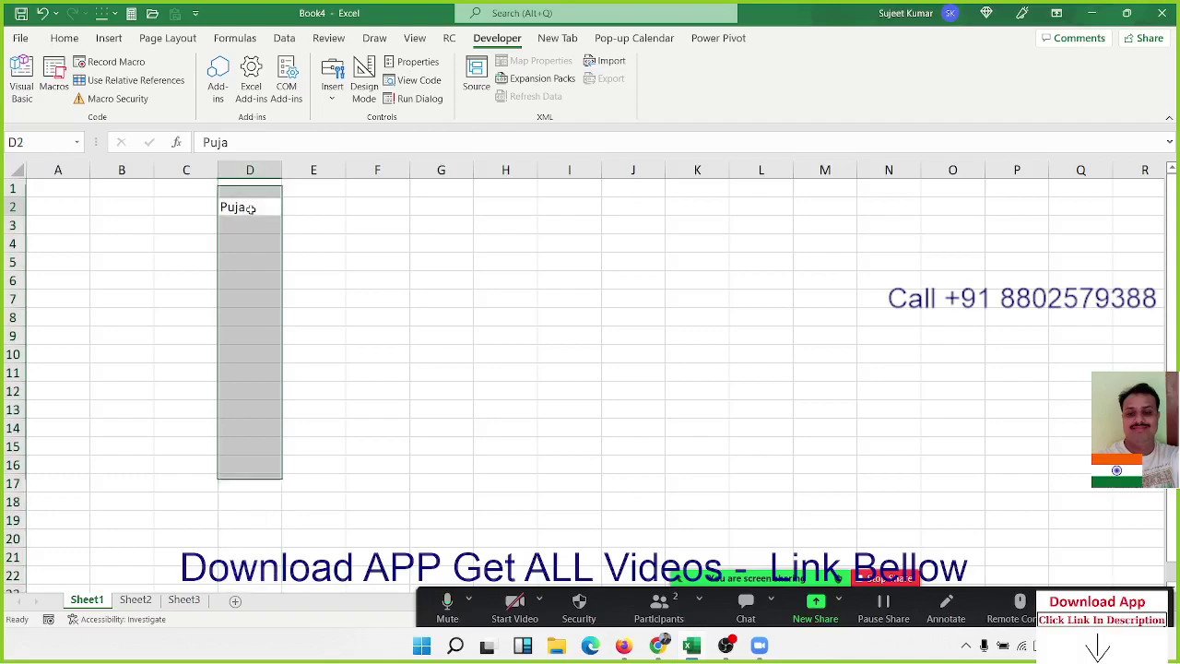
{"action": "key", "text": "Delete"}
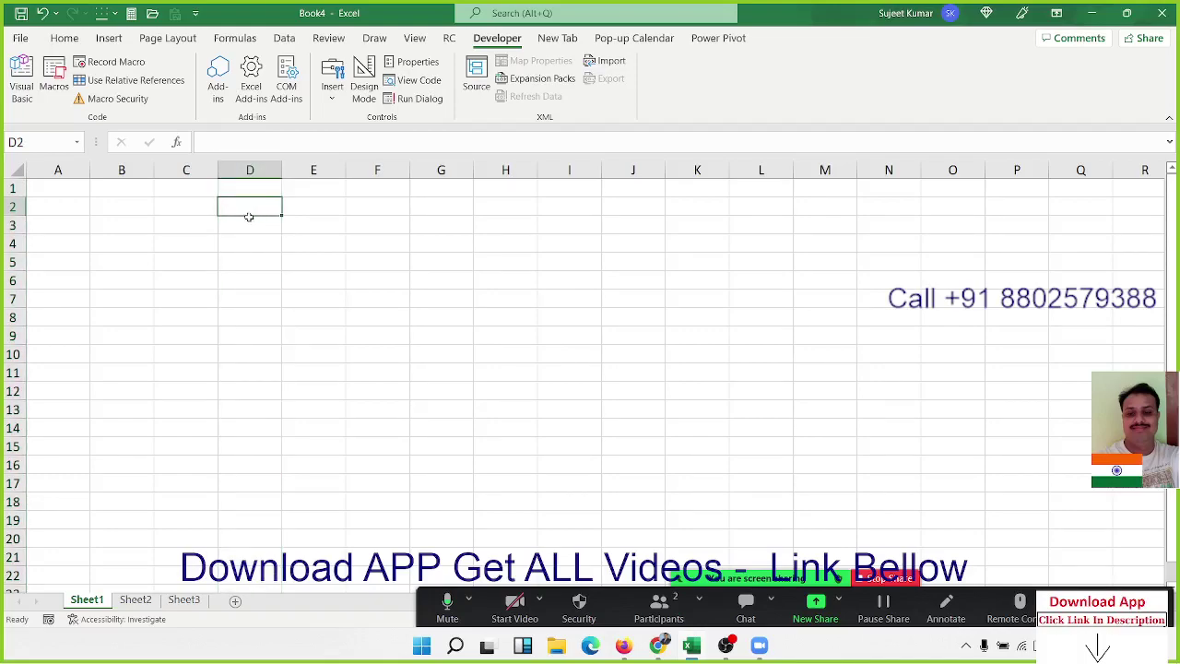
- Start recording a second macro and copy cell C4
{"action": "left_click", "coordinate": [49, 620]}
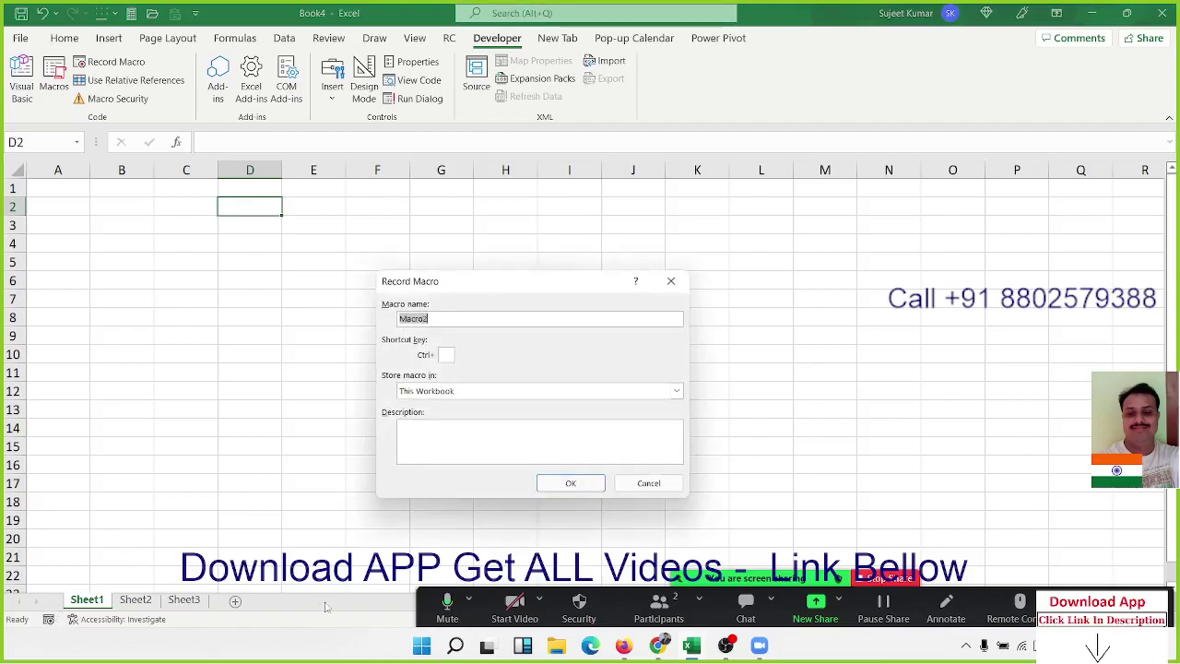
{"action": "left_click", "coordinate": [593, 483]}
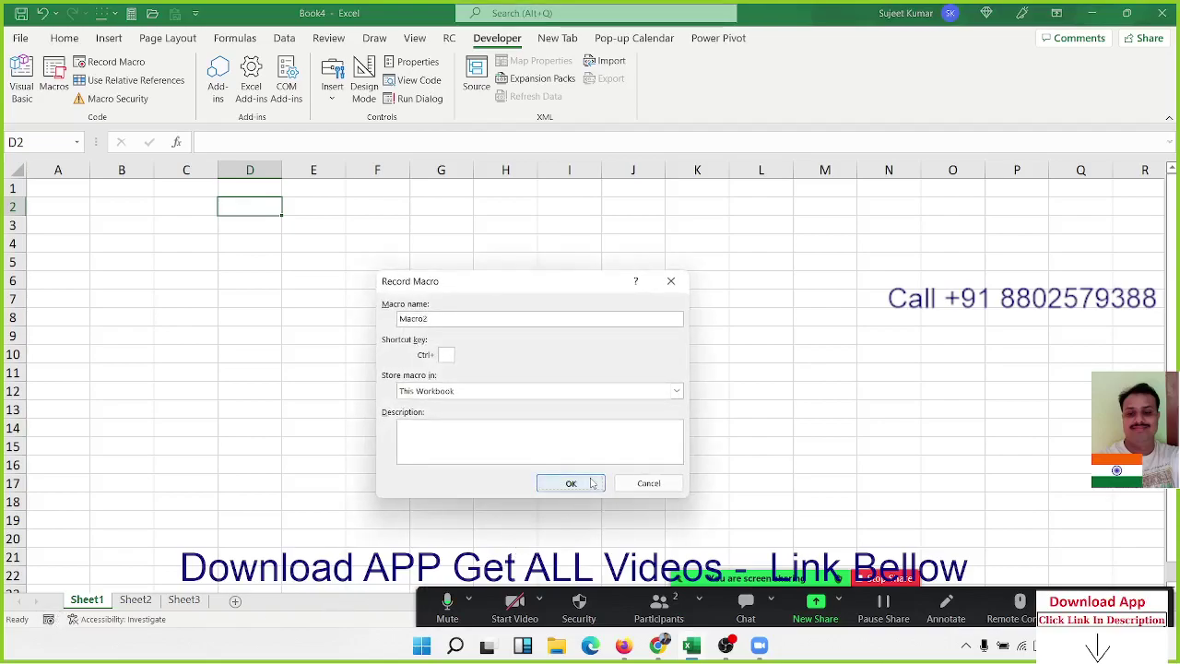
{"action": "left_click", "coordinate": [198, 238]}
{"action": "key", "text": "ctrl+c"}
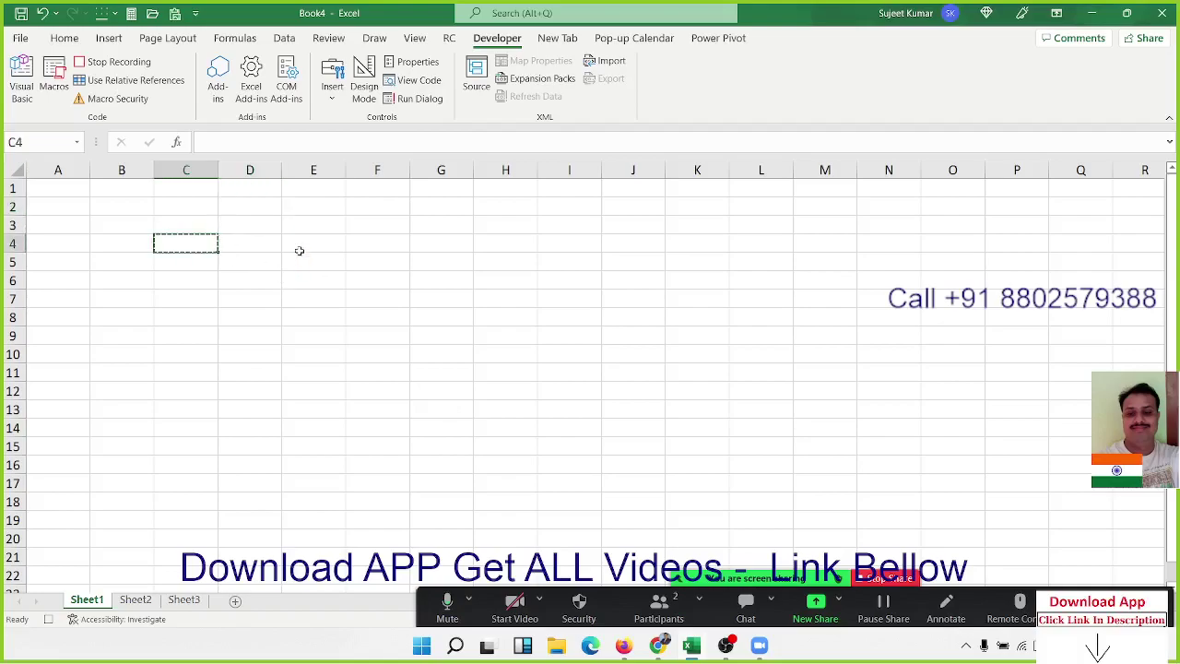
- Paste C4 into E4 as values only, then view the Macro2 code in the VBA editor
{"action": "right_click", "coordinate": [318, 239]}
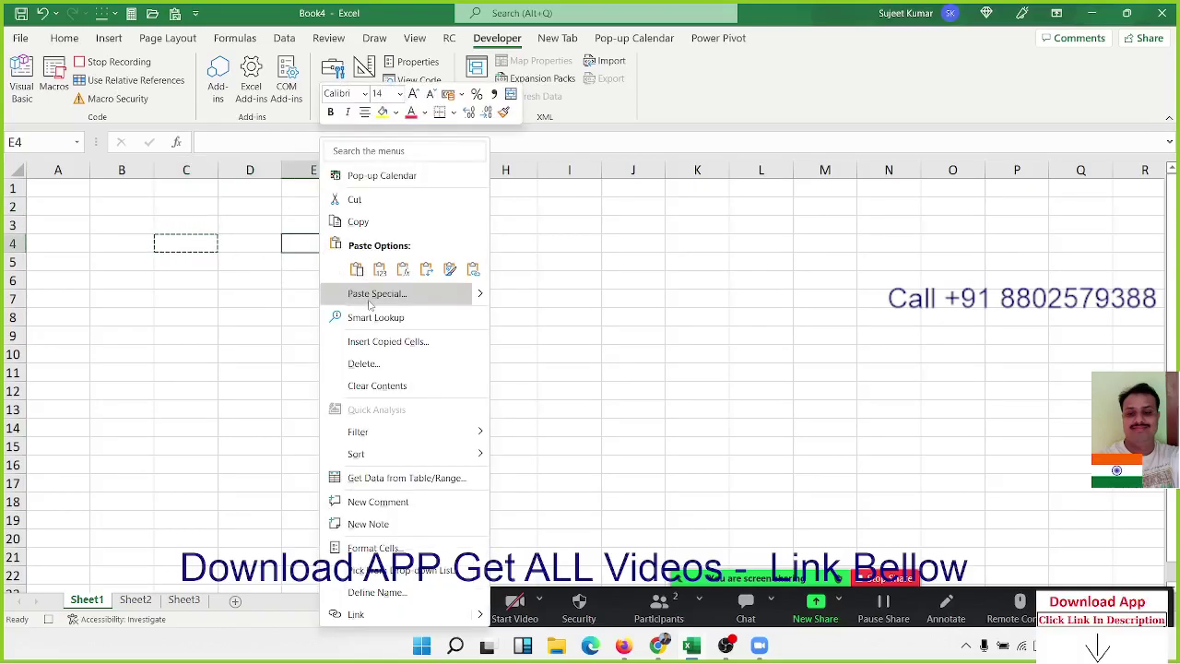
{"action": "left_click", "coordinate": [367, 295]}
{"action": "left_click", "coordinate": [239, 270]}
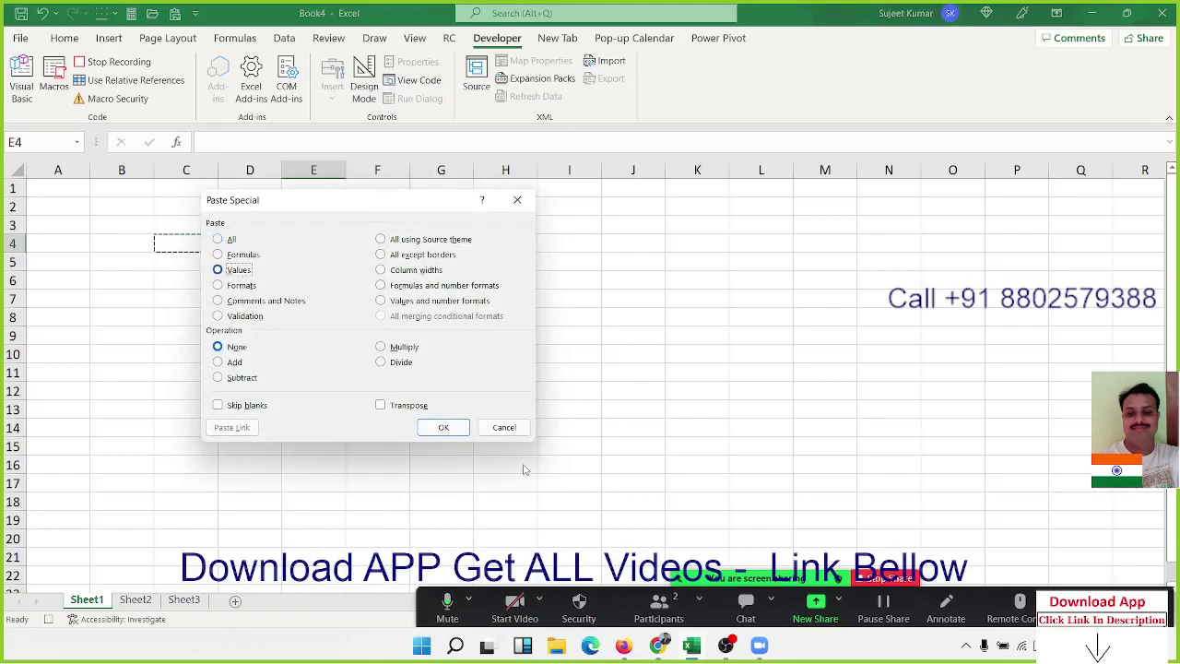
{"action": "left_click", "coordinate": [444, 427]}
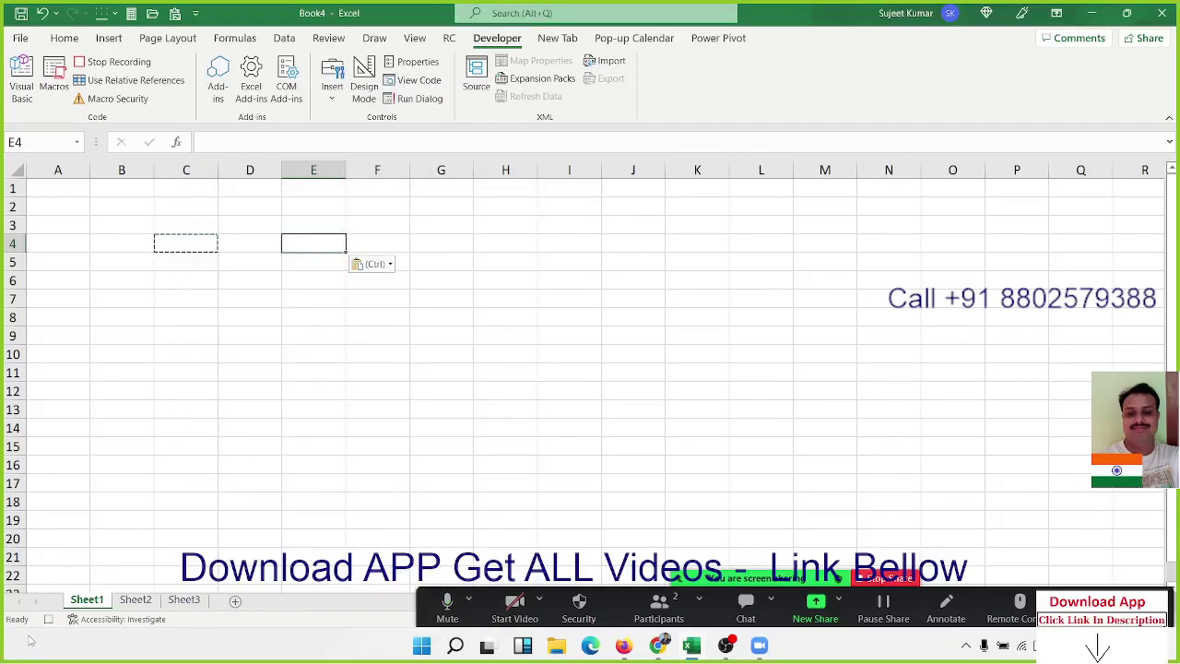
{"action": "left_click", "coordinate": [21, 83]}
{"action": "left_click_drag", "start_coordinate": [407, 343], "coordinate": [200, 300]}
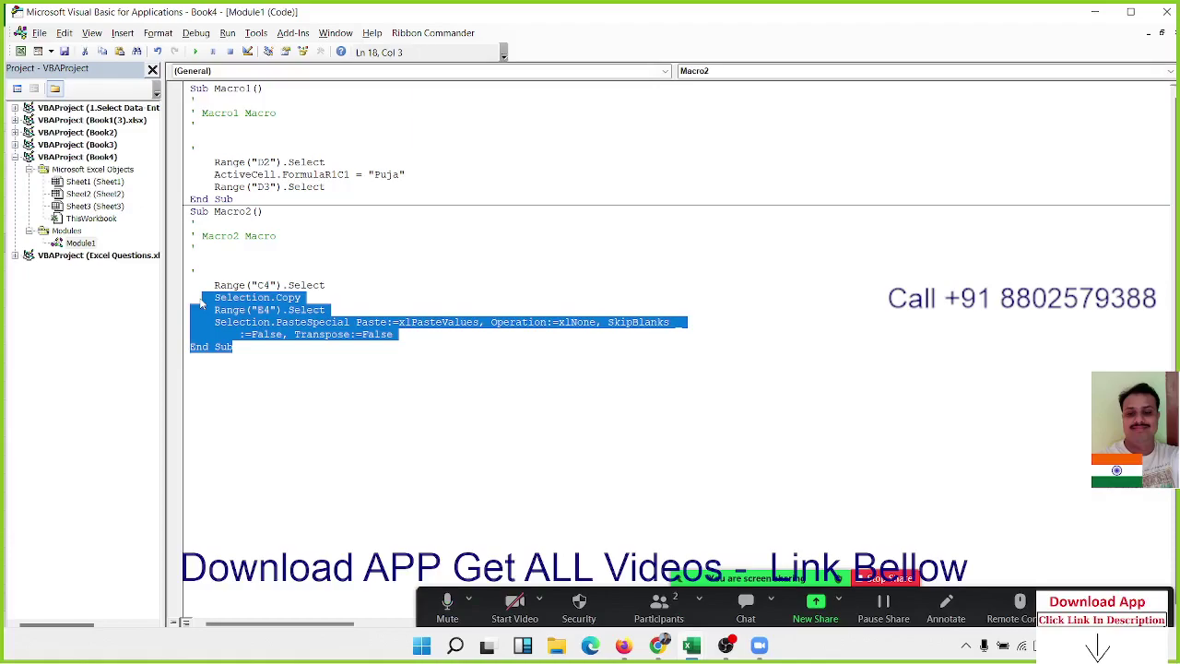
- Delete all the Macro1 and Macro2 code in Module1 and close the VBA editor
{"action": "left_click", "coordinate": [201, 303]}
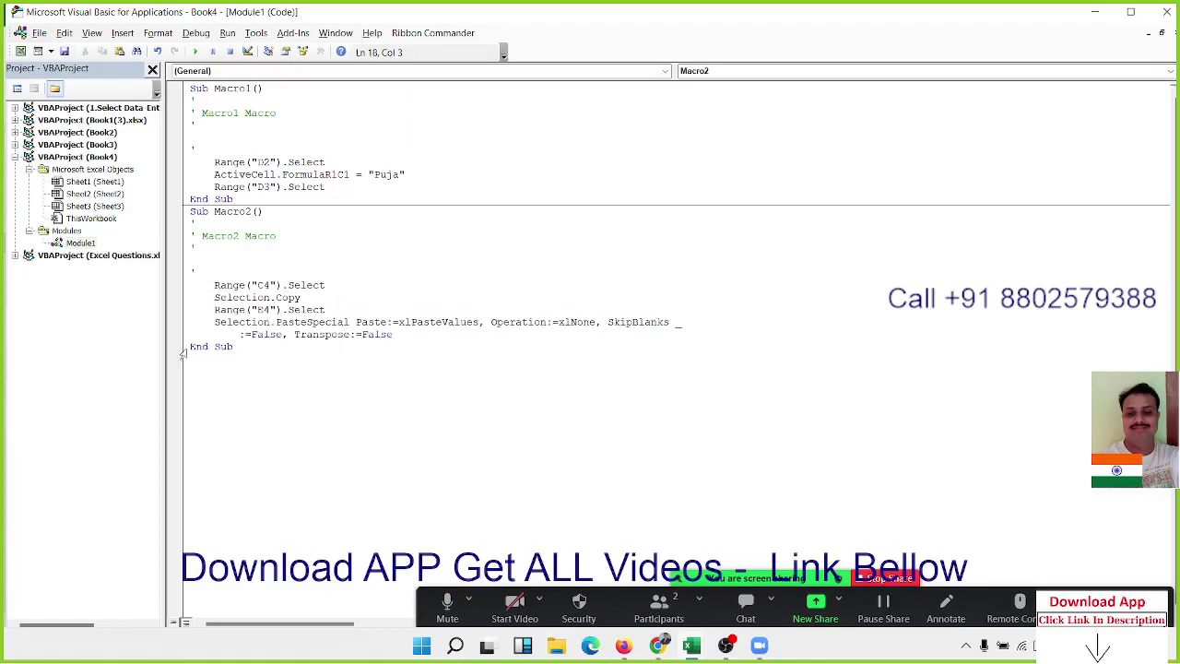
{"action": "left_click_drag", "start_coordinate": [230, 367], "coordinate": [170, 74]}
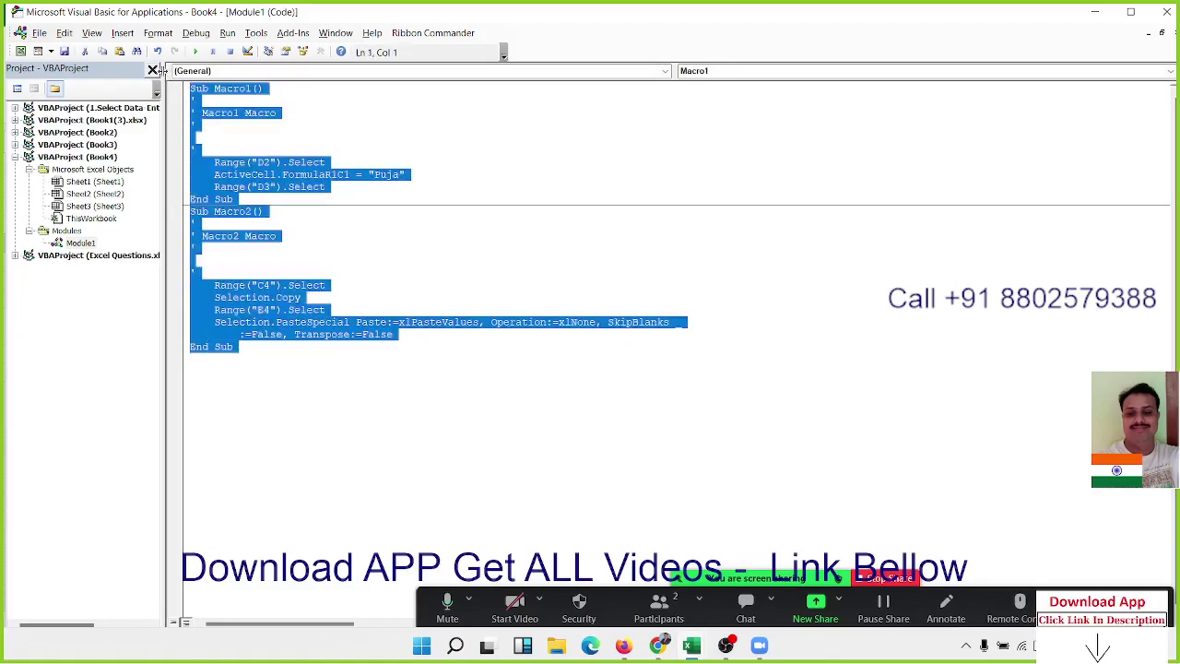
{"action": "key", "text": "Delete"}
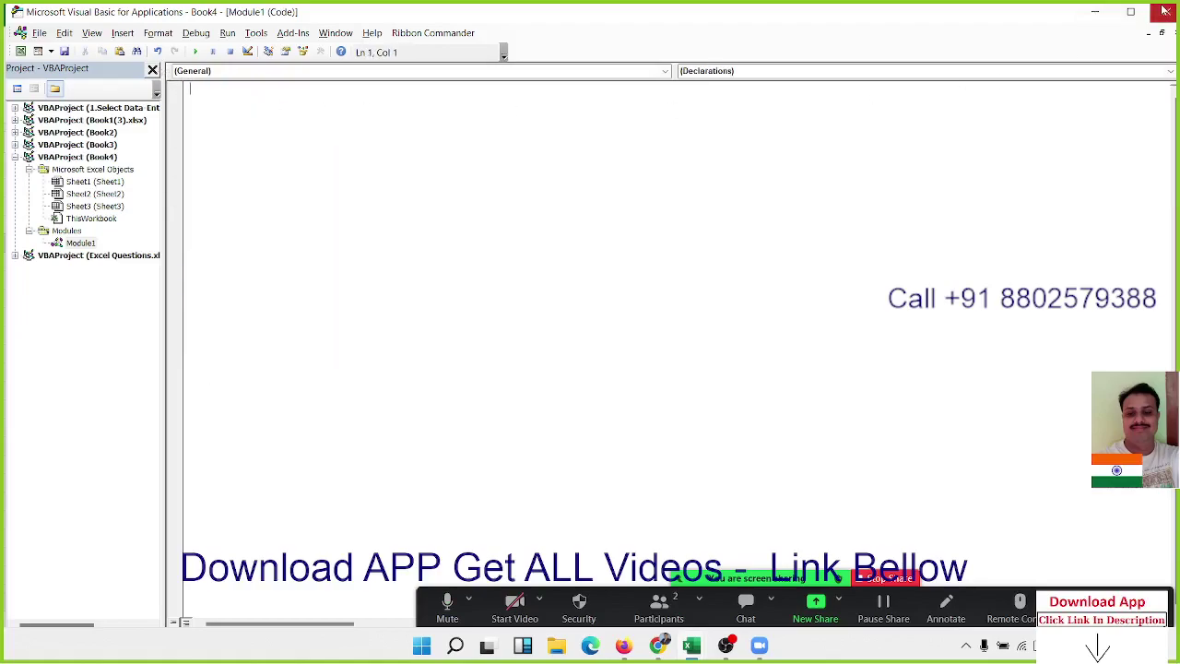
{"action": "left_click", "coordinate": [1166, 11]}
- Select and copy the full sales table on the DA-Sales Data sheet
{"action": "left_click", "coordinate": [358, 257]}
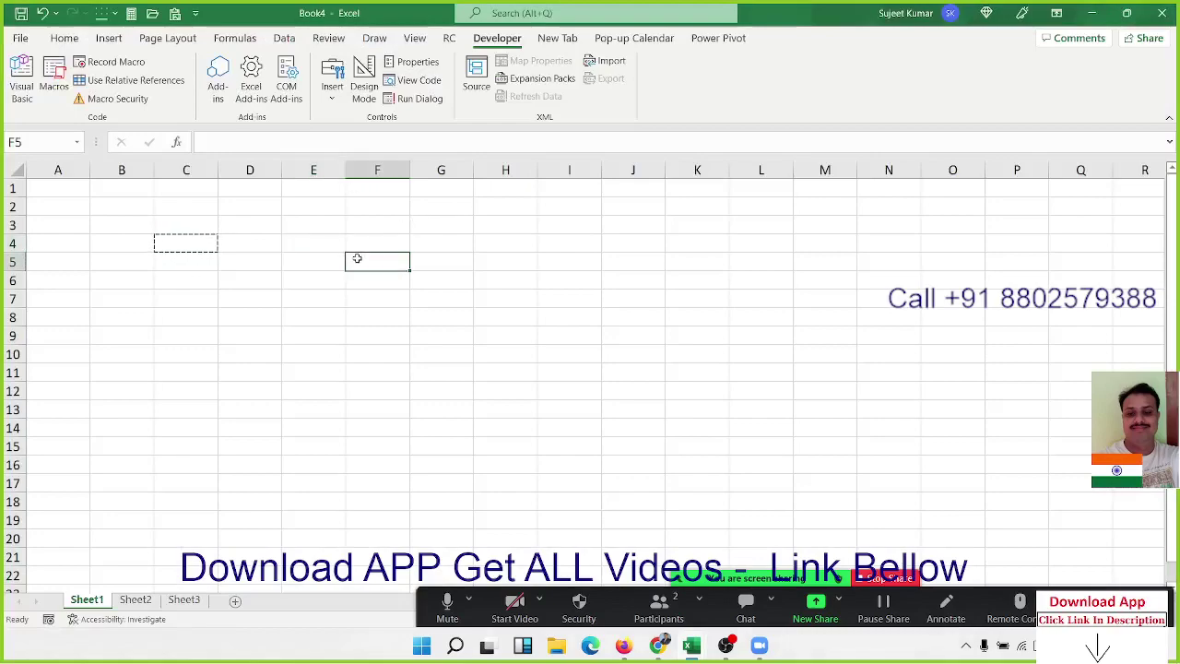
{"action": "left_click", "coordinate": [20, 38]}
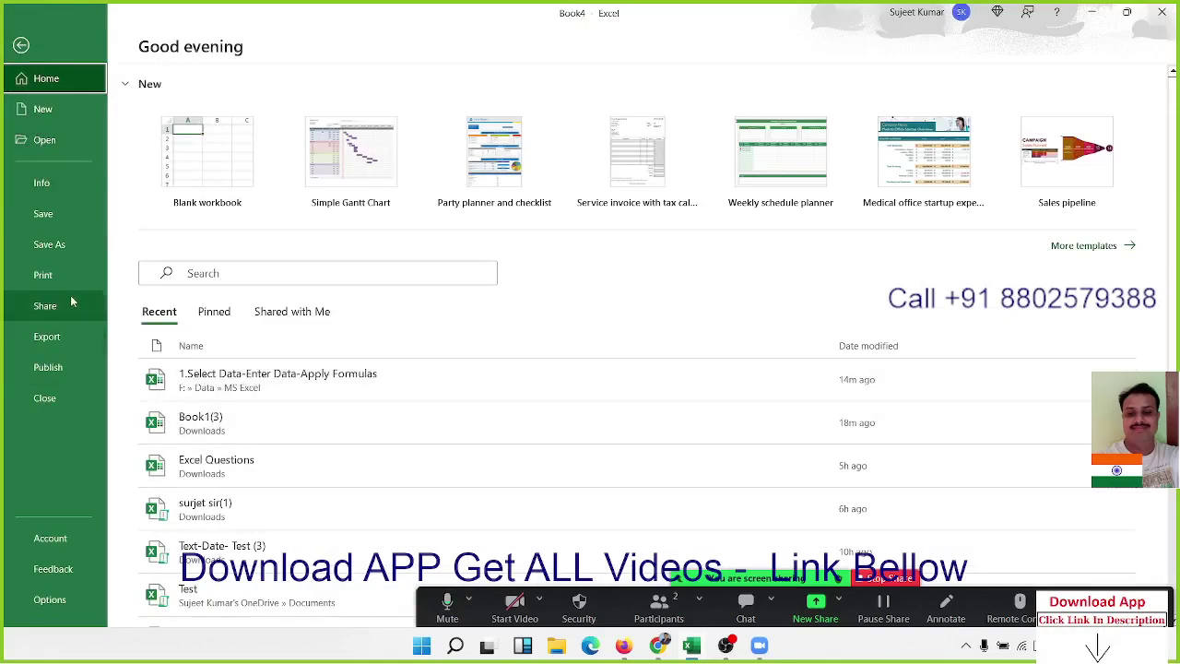
{"action": "scroll", "coordinate": [249, 470], "scroll_direction": "down", "scroll_amount": 3}
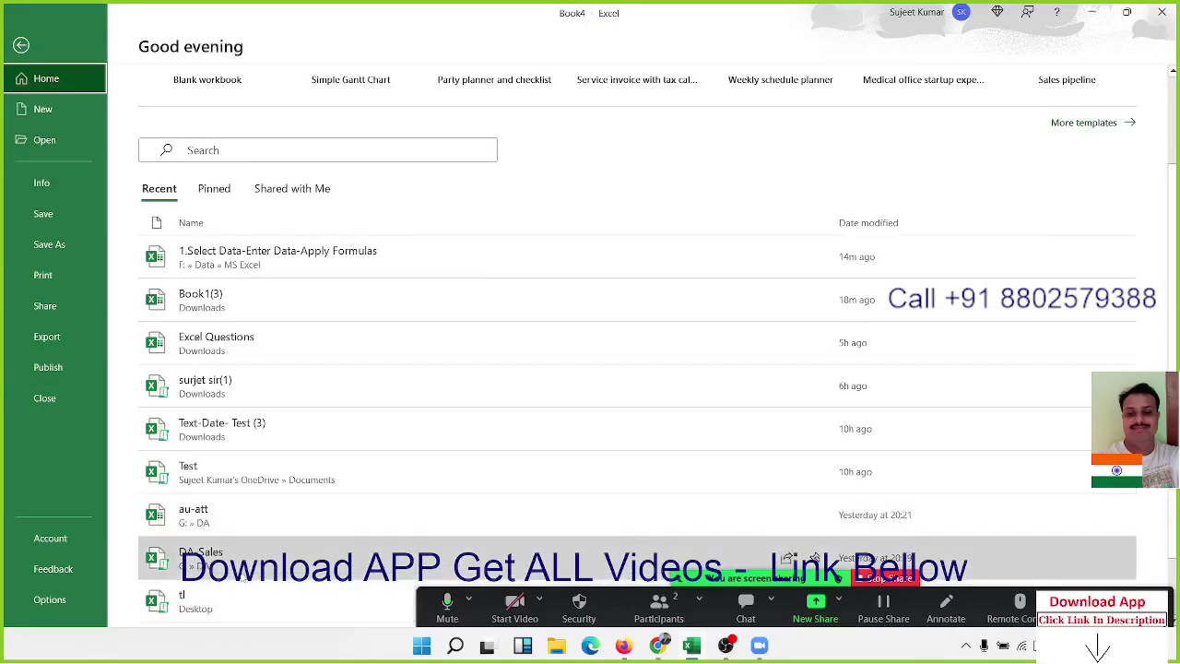
{"action": "key", "text": "Escape"}
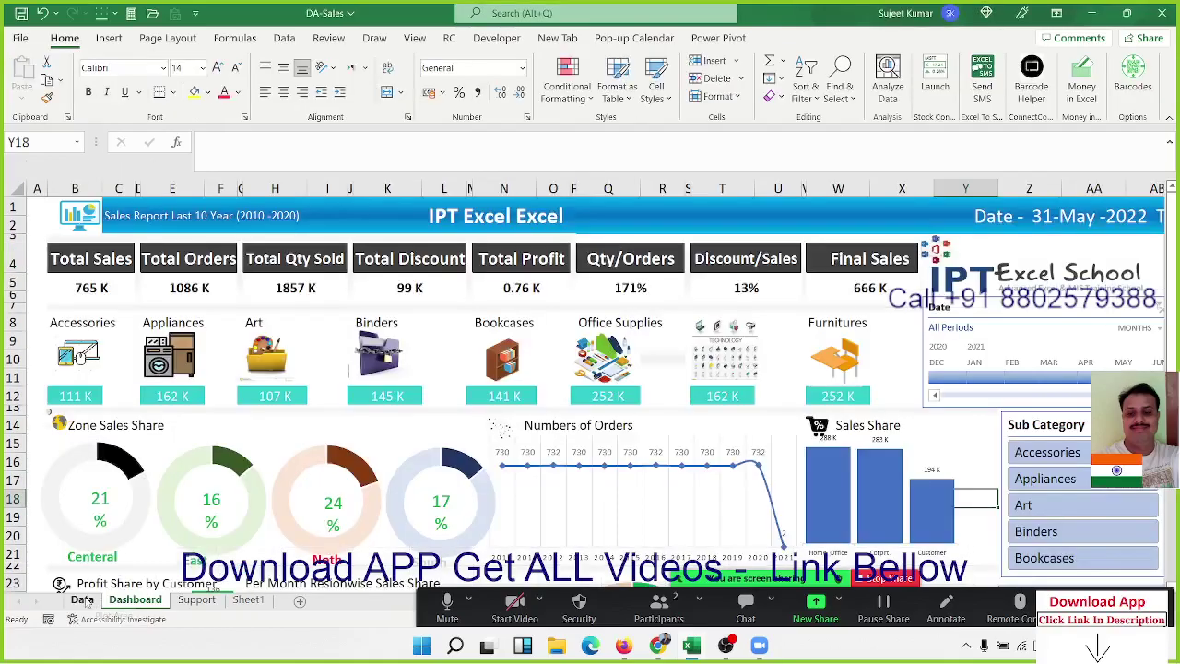
{"action": "left_click", "coordinate": [82, 599]}
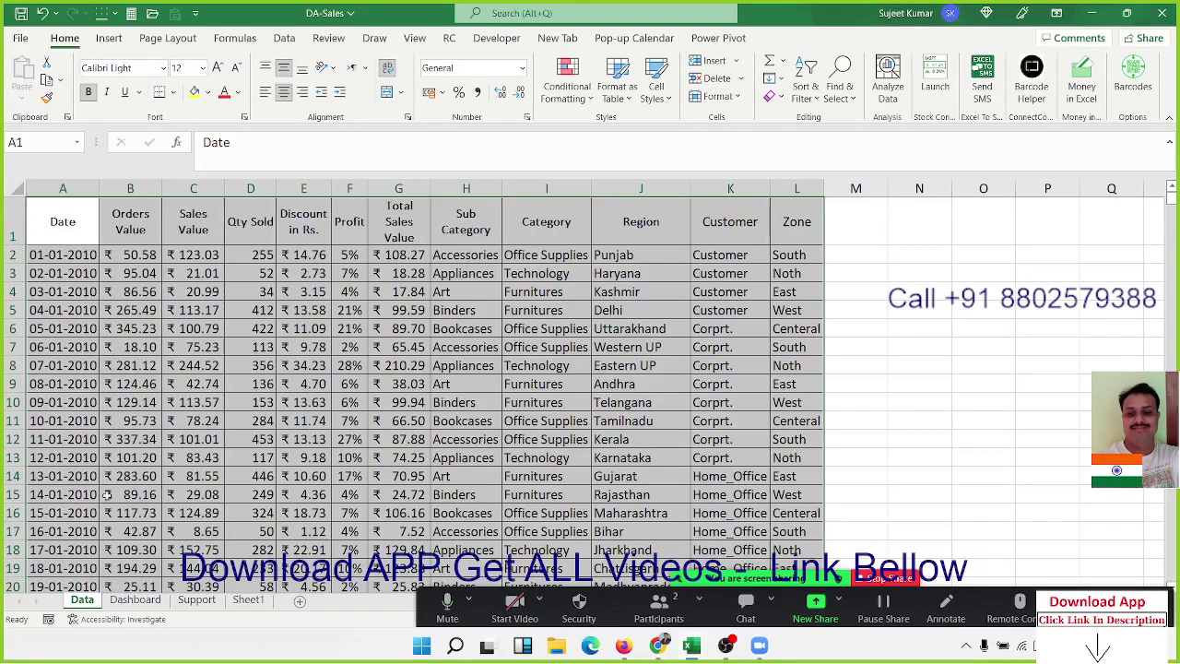
{"action": "key", "text": "ctrl+shift+Right"}
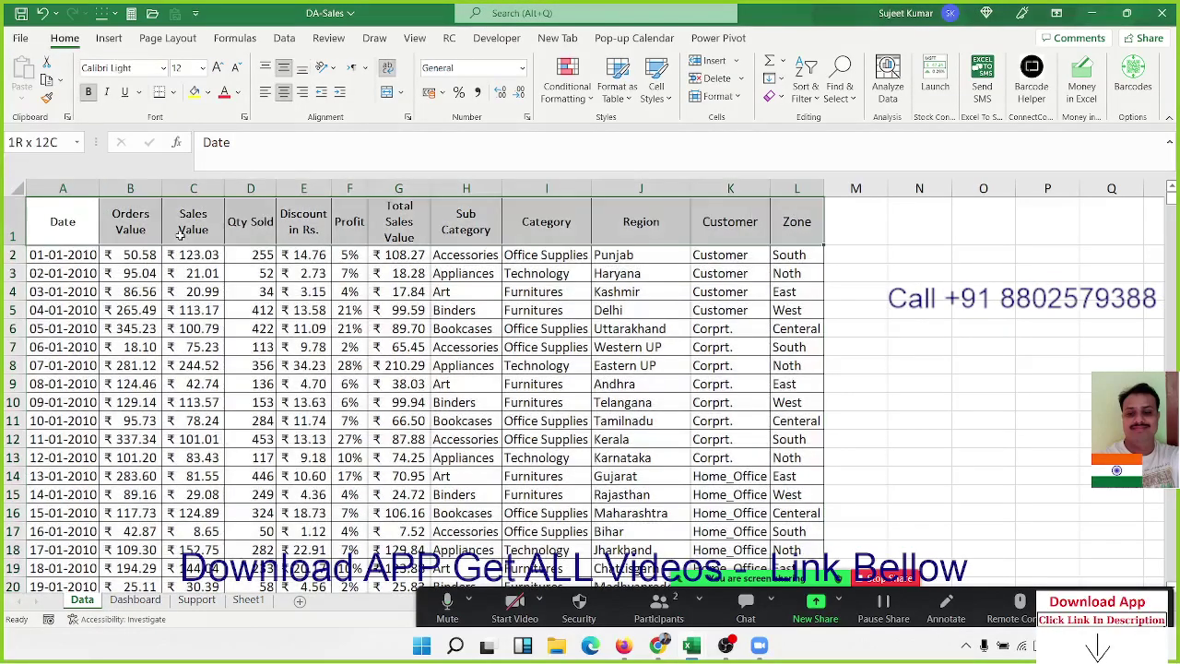
{"action": "key", "text": "ctrl+shift+Down"}
{"action": "key", "text": "ctrl+c"}
- Paste the table at A1 of Book4's Sheet1 and close the DA-Sales workbook
{"action": "key", "text": "alt+Tab"}
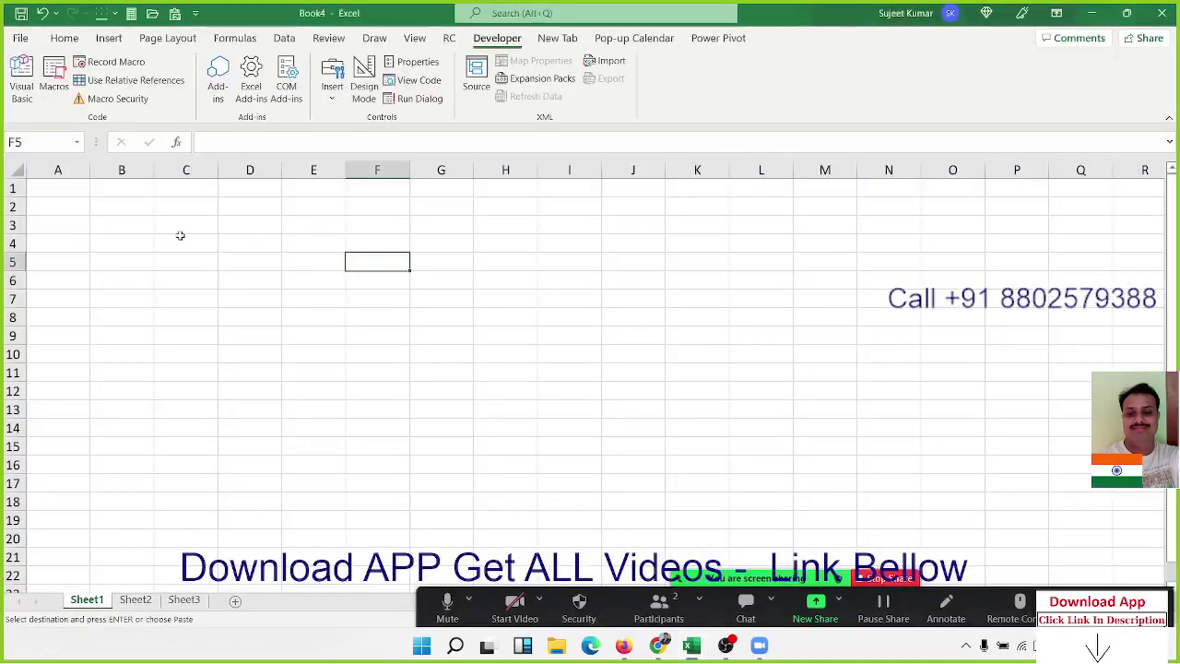
{"action": "key", "text": "ctrl+Home"}
{"action": "key", "text": "ctrl+v"}
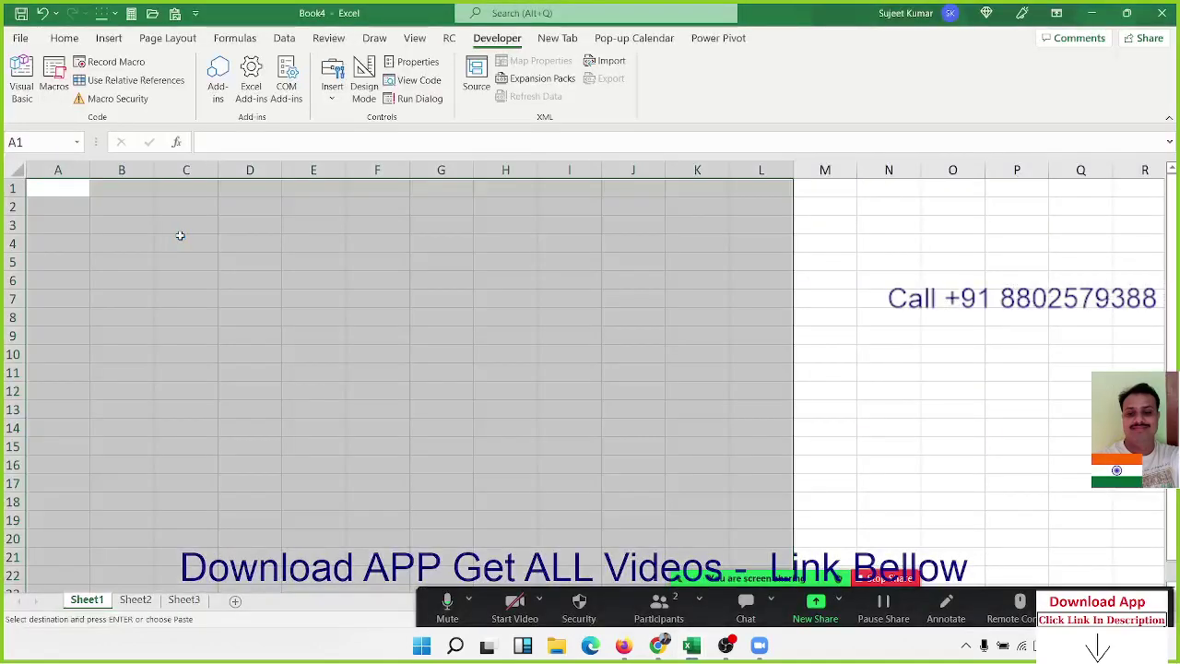
{"action": "key", "text": "alt+Tab"}
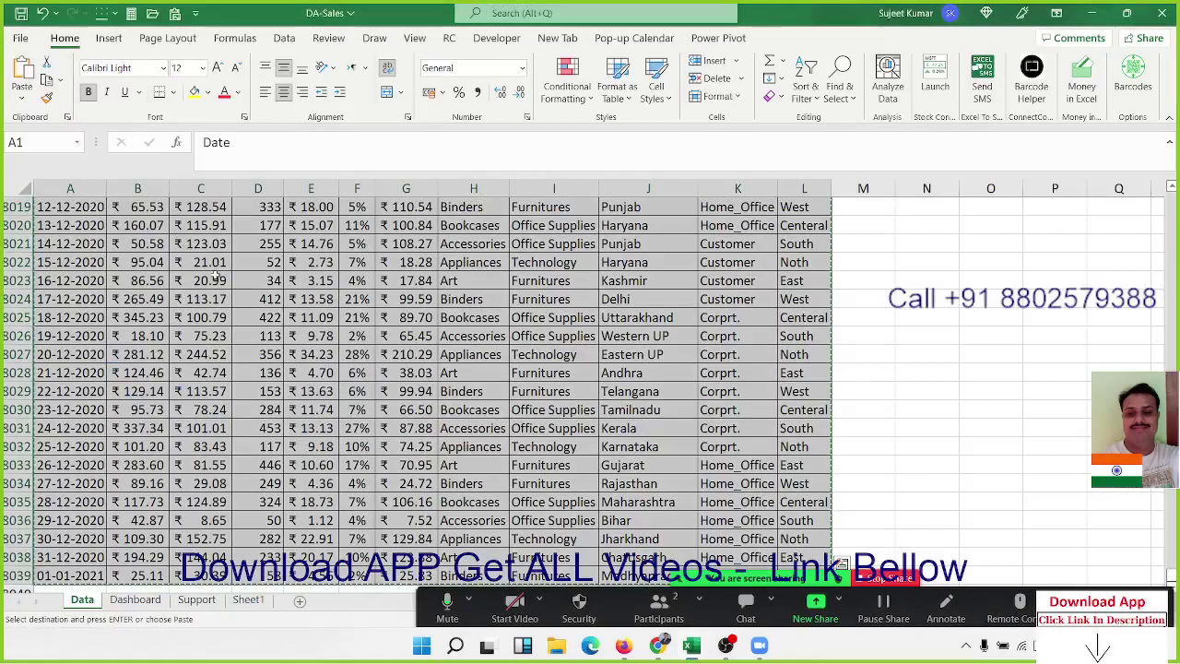
{"action": "key", "text": "Escape"}
{"action": "key", "text": "ctrl+BackSpace"}
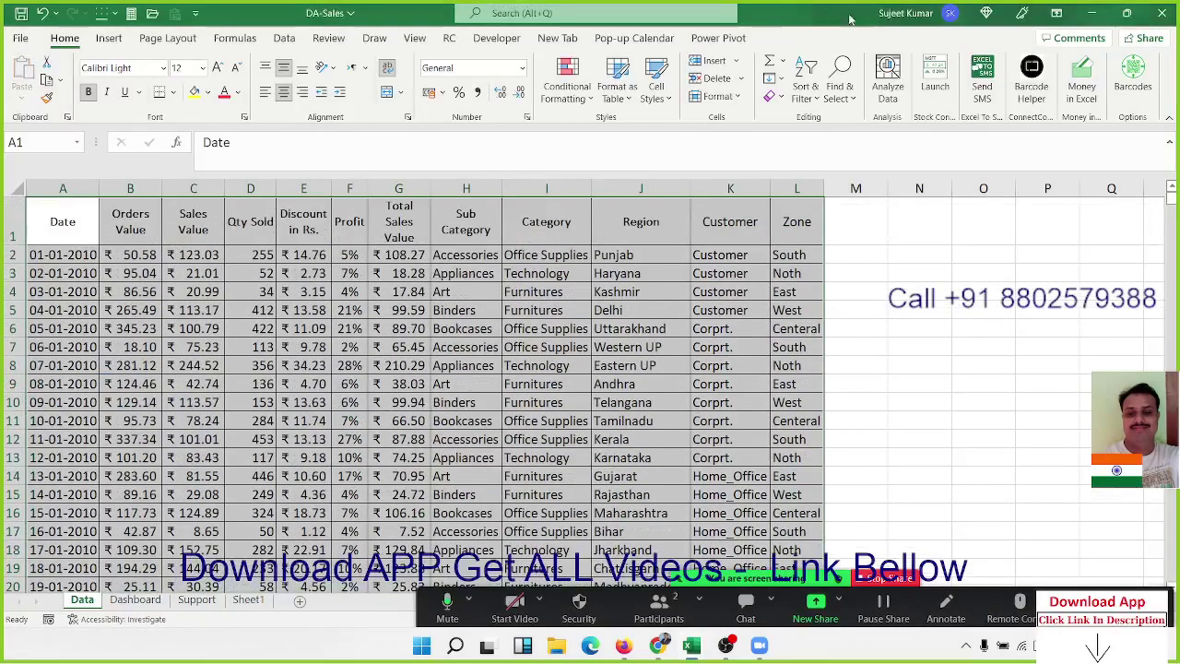
{"action": "left_click", "coordinate": [1161, 13]}
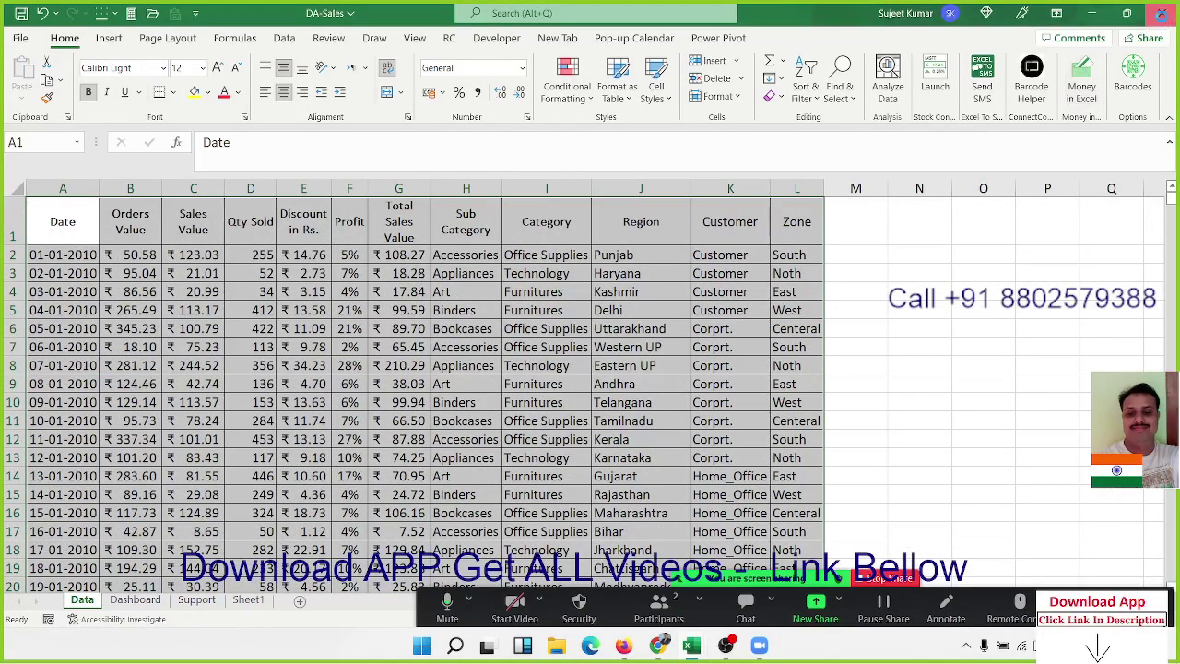
- Autofit column A so the Date values display
{"action": "left_click", "coordinate": [313, 291]}
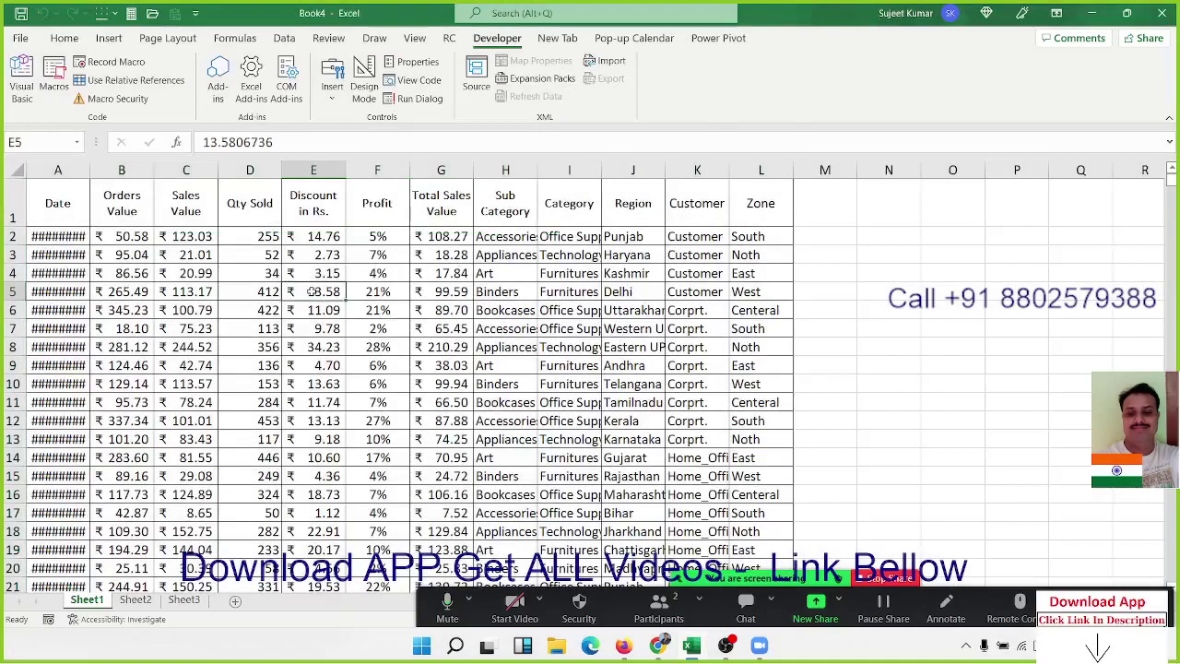
{"action": "double_click", "coordinate": [89, 170]}
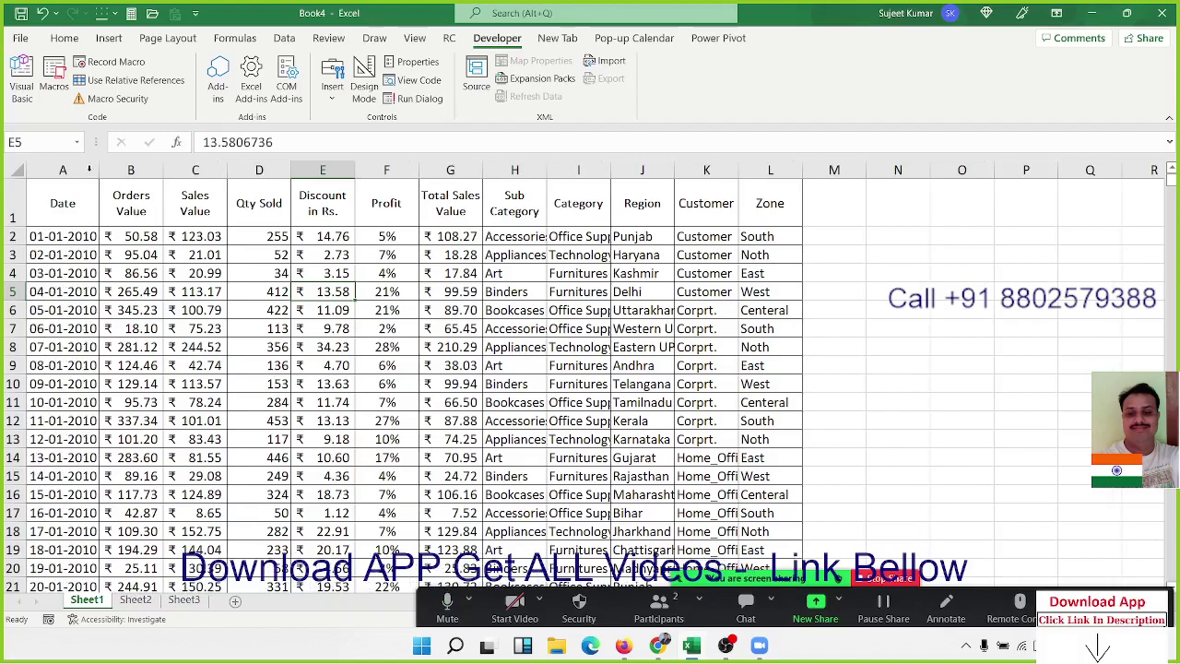
{"action": "left_click", "coordinate": [180, 238]}
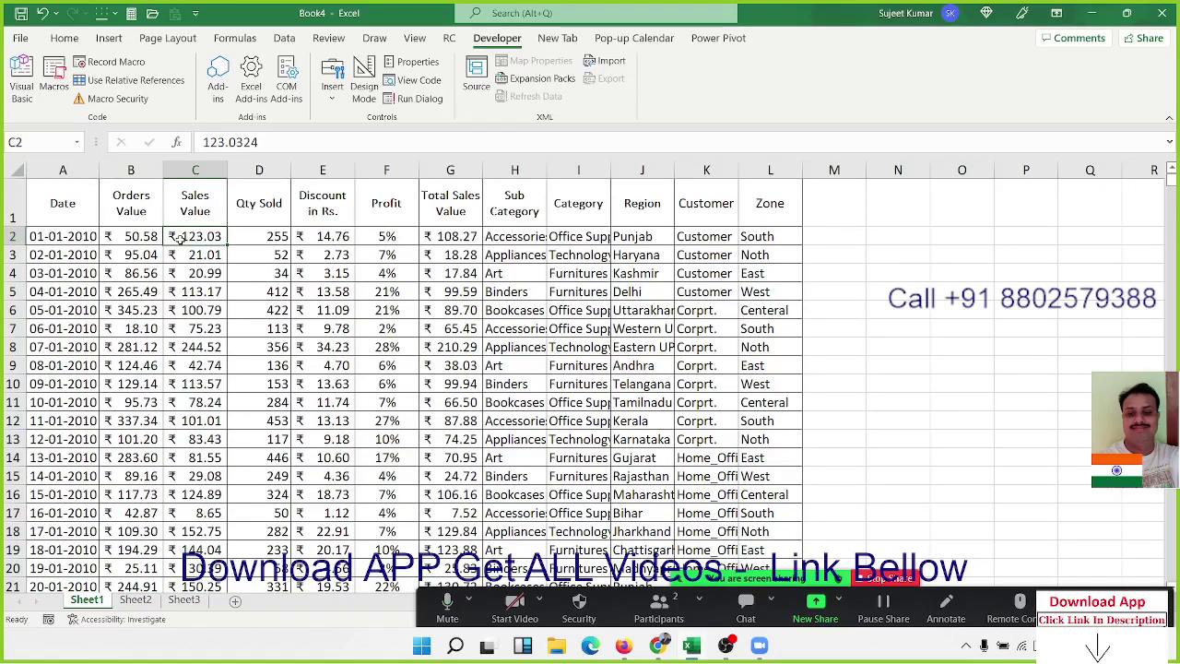
{"action": "left_click_drag", "start_coordinate": [763, 252], "coordinate": [765, 349]}
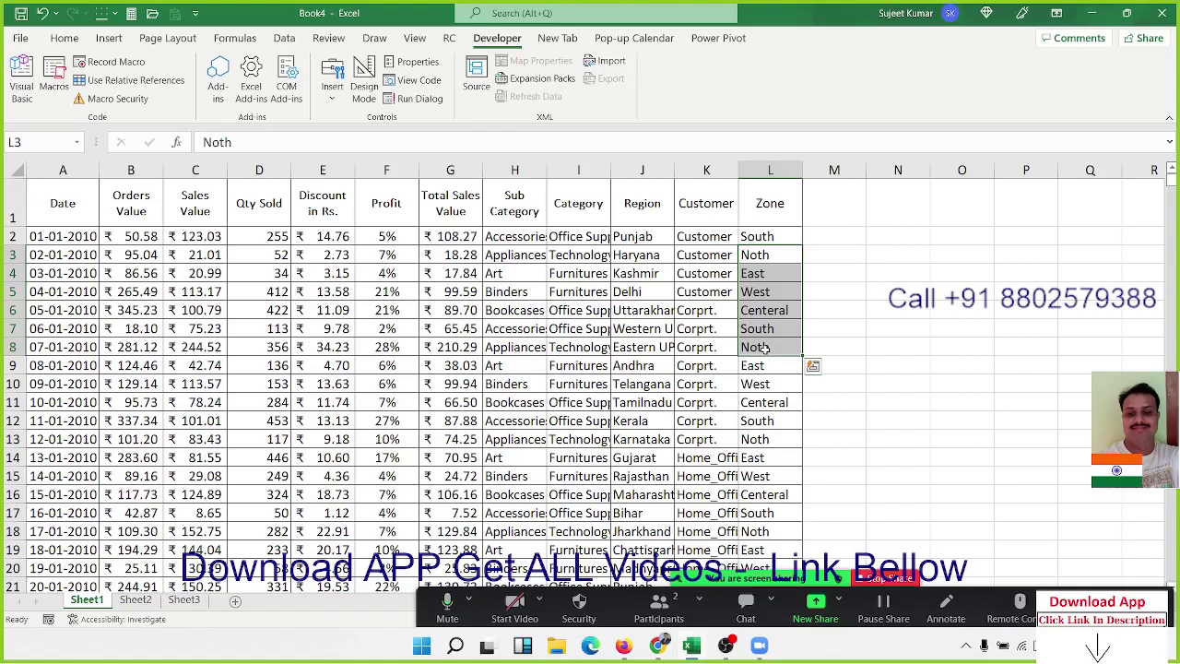
{"action": "left_click", "coordinate": [551, 323]}
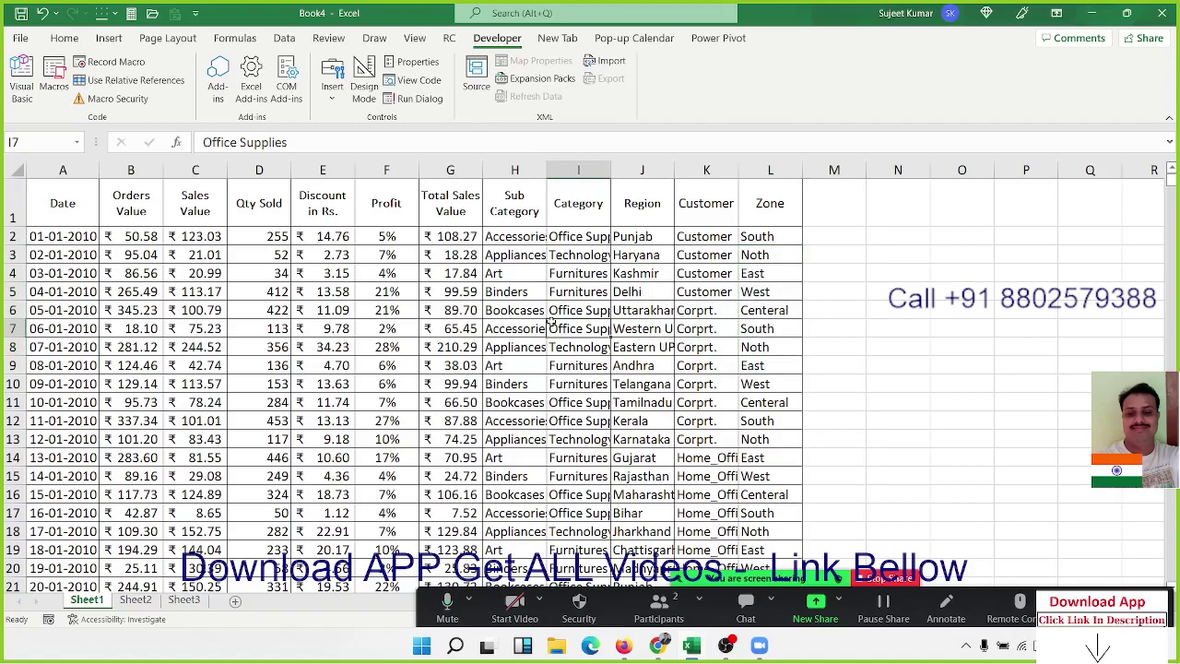
{"action": "left_click_drag", "start_coordinate": [254, 238], "coordinate": [363, 424]}
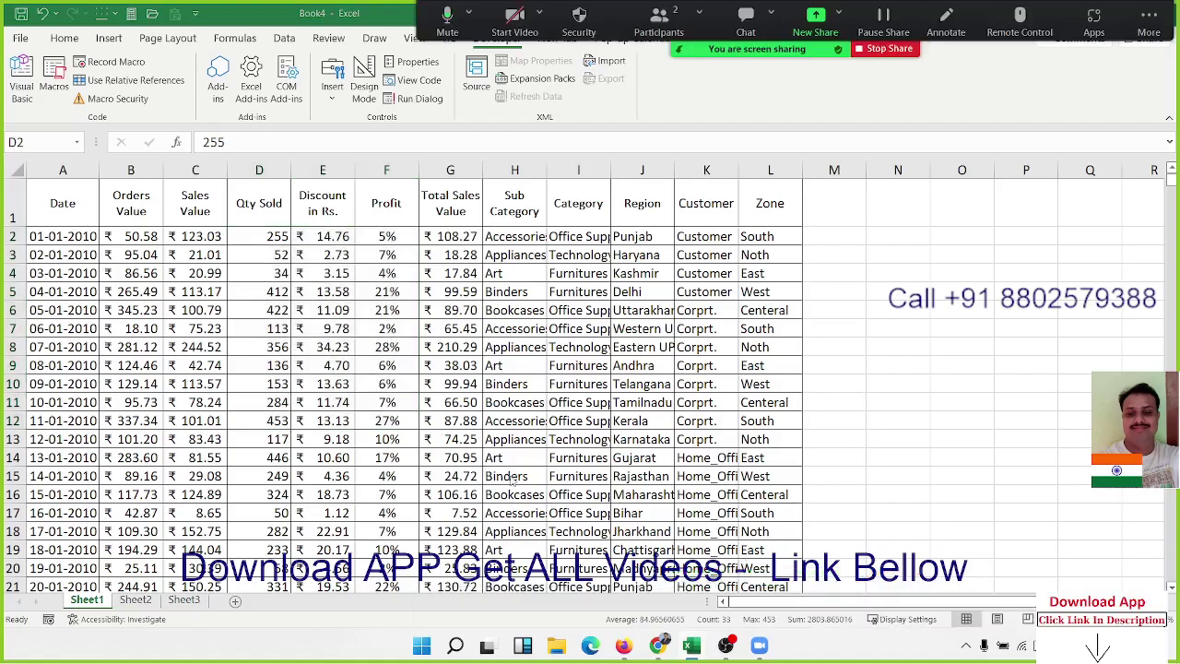
{"action": "left_click", "coordinate": [406, 420], "text": "shift"}
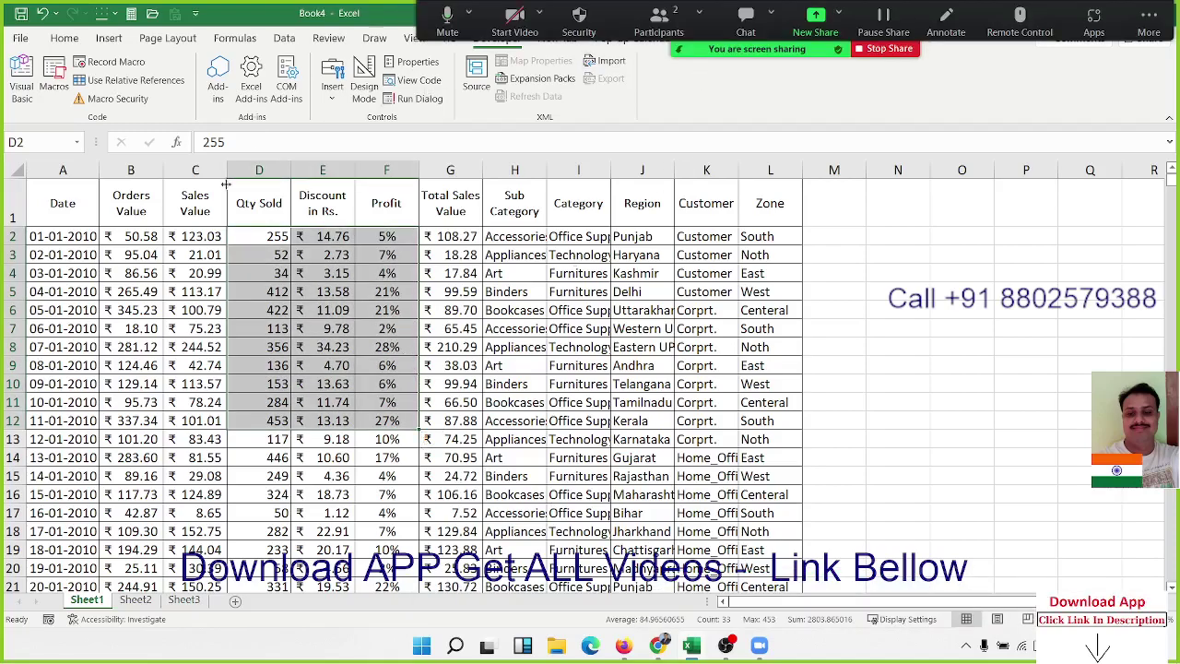
{"action": "left_click", "coordinate": [108, 278]}
{"action": "left_click", "coordinate": [72, 213]}
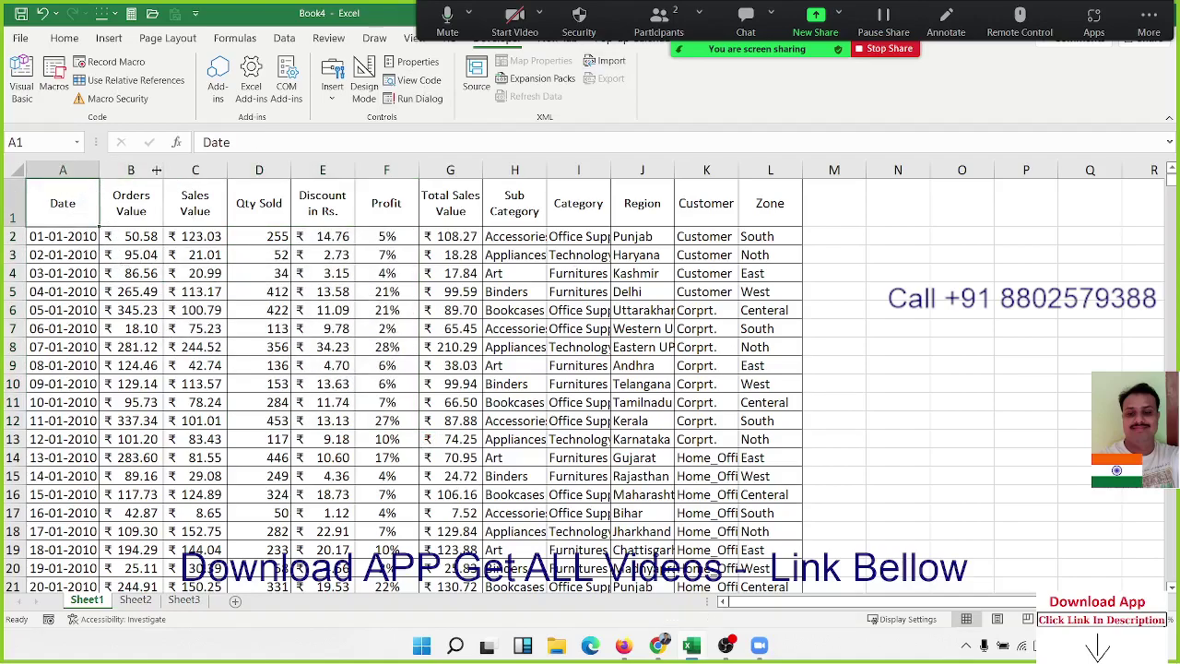
{"action": "left_click", "coordinate": [153, 249]}
- Record a macro that adds filters from A1 and limits the Zone column to East
{"action": "left_click", "coordinate": [110, 62]}
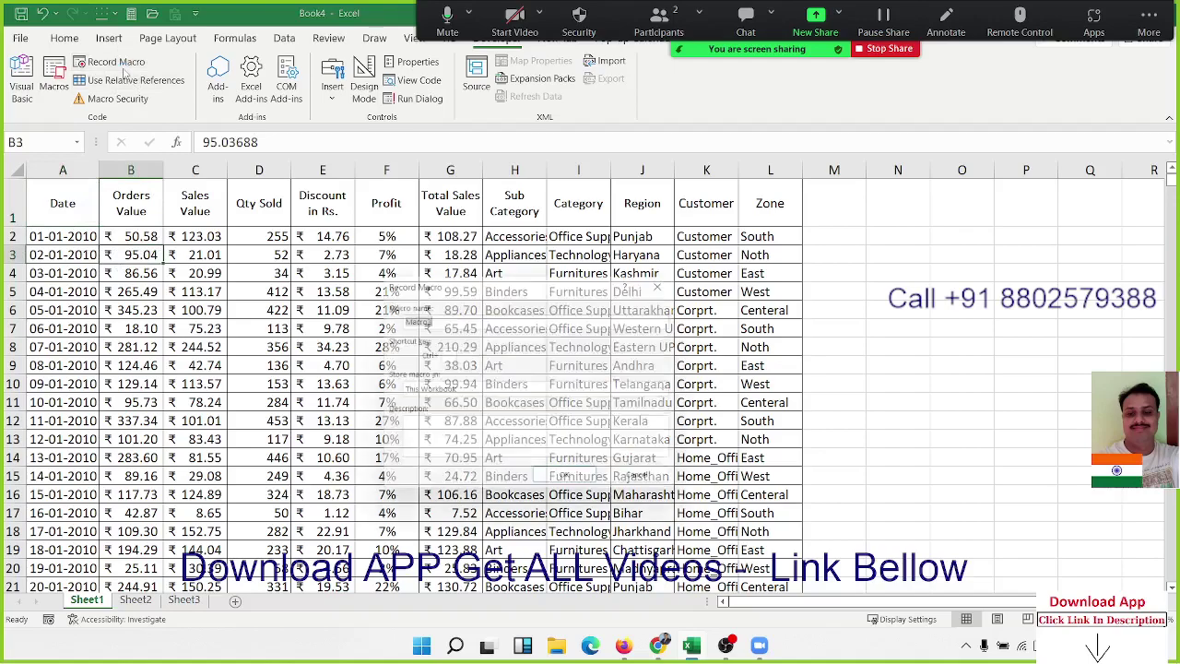
{"action": "left_click", "coordinate": [578, 489]}
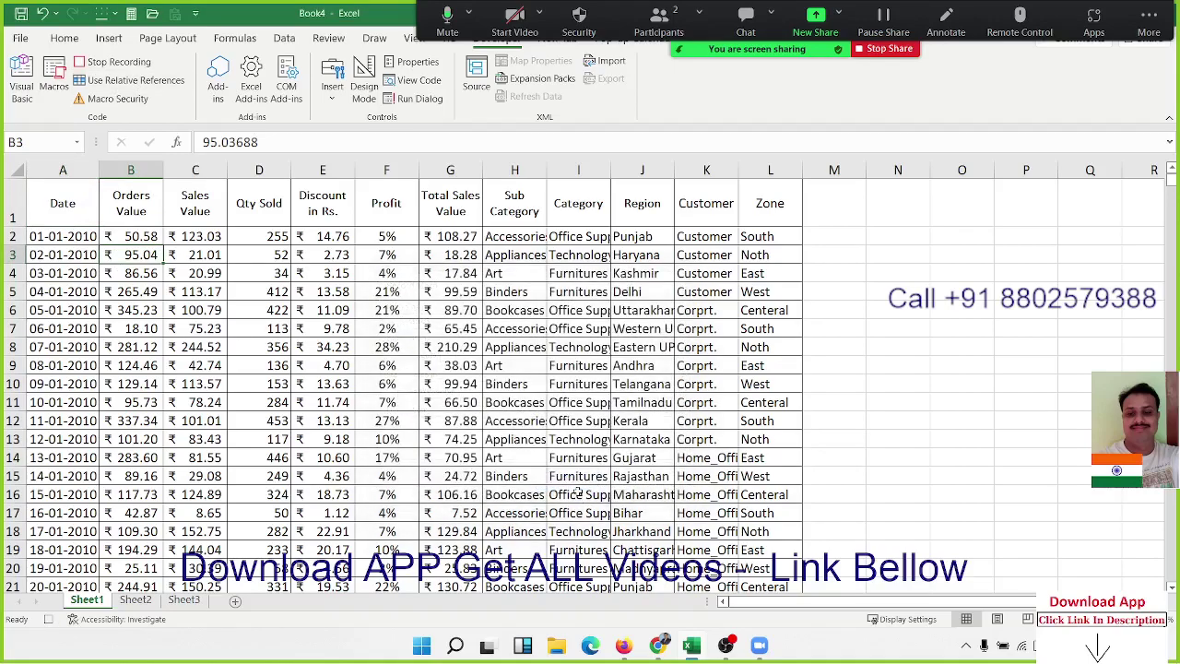
{"action": "left_click", "coordinate": [79, 205]}
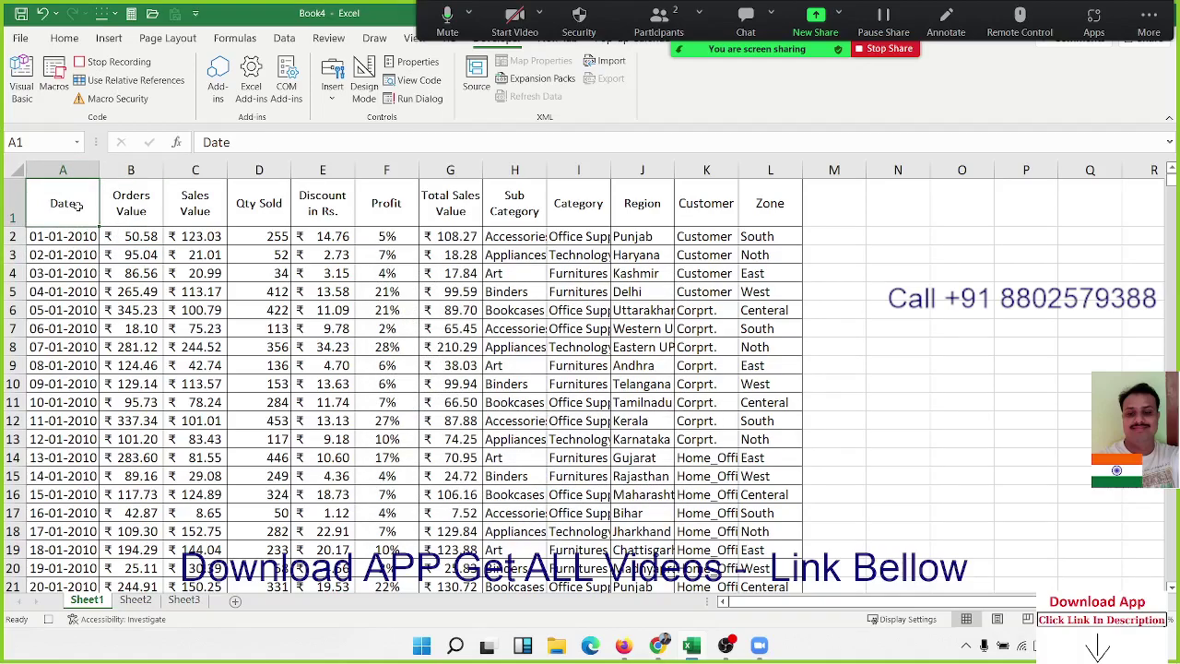
{"action": "key", "text": "ctrl+shift+l"}
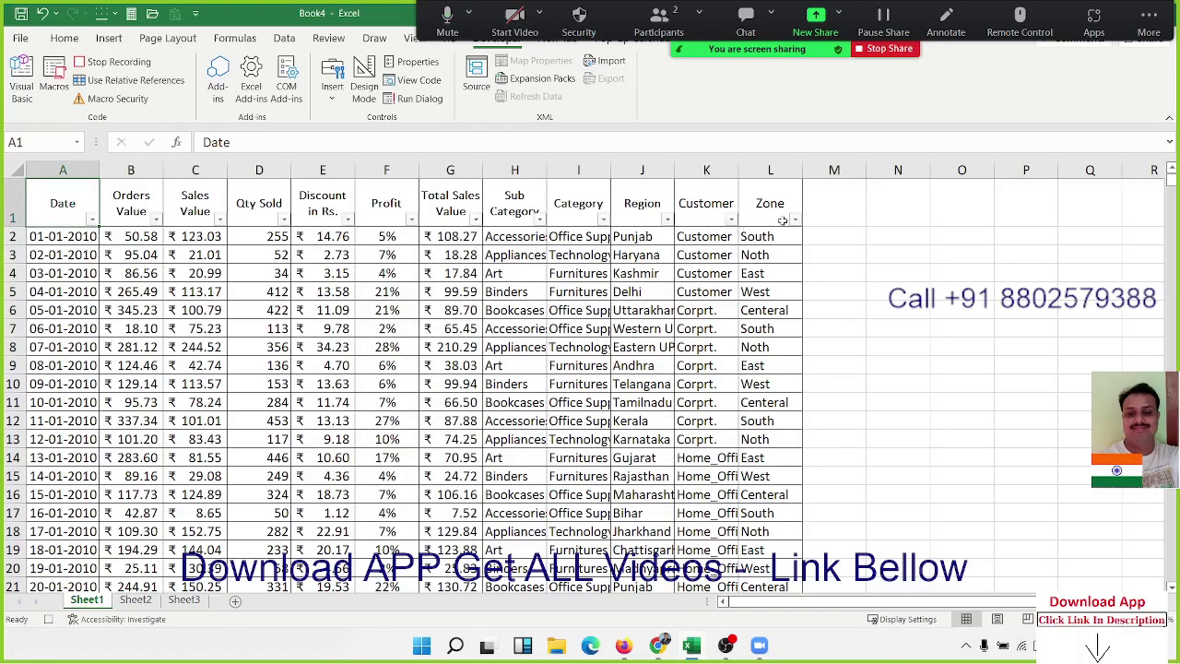
{"action": "left_click", "coordinate": [795, 219]}
{"action": "left_click", "coordinate": [638, 400]}
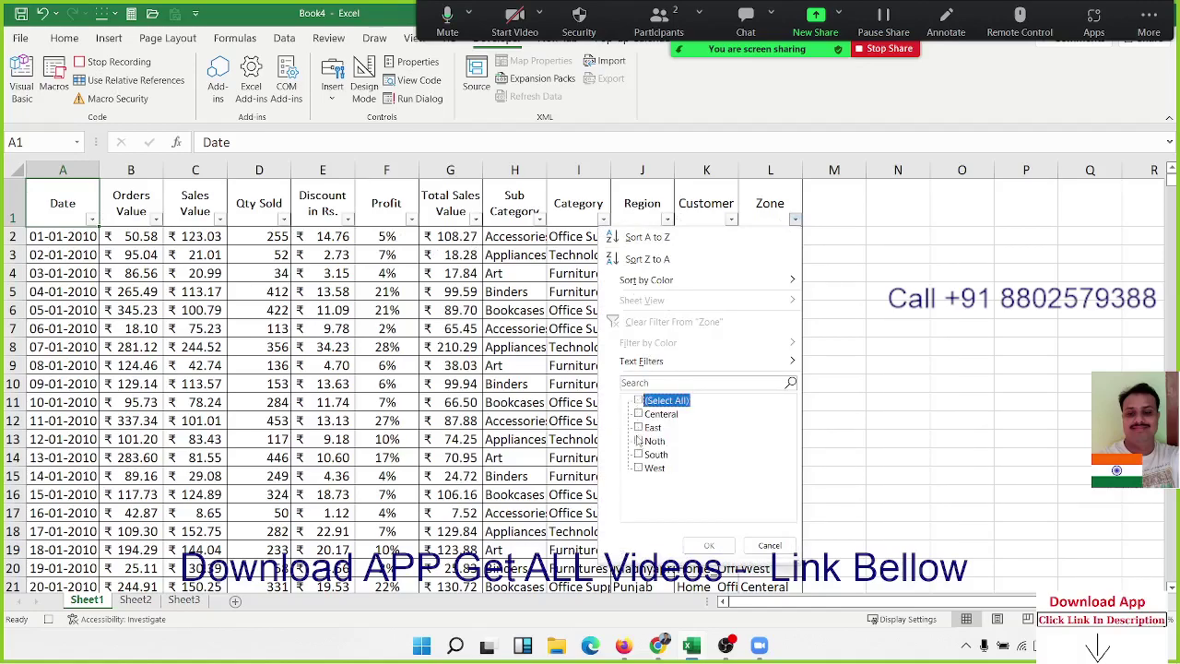
{"action": "left_click", "coordinate": [638, 427]}
{"action": "left_click", "coordinate": [709, 545]}
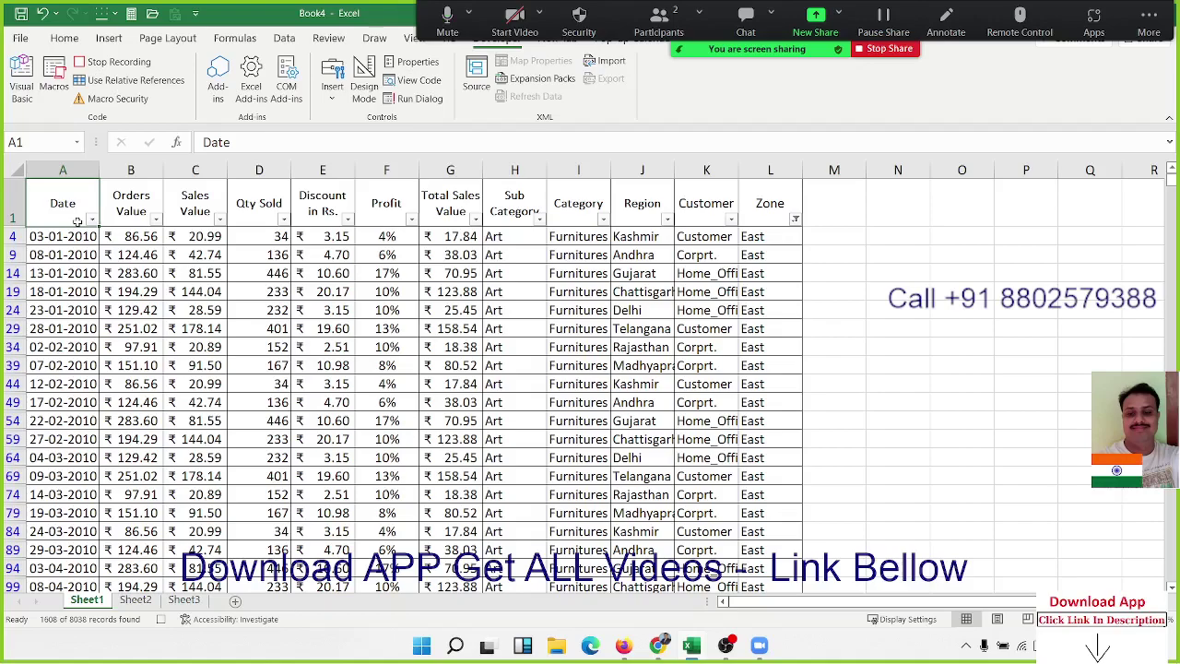
- Select the filtered table range and narrow it to visible cells only with Go To Special
{"action": "key", "text": "ctrl+shift+Right"}
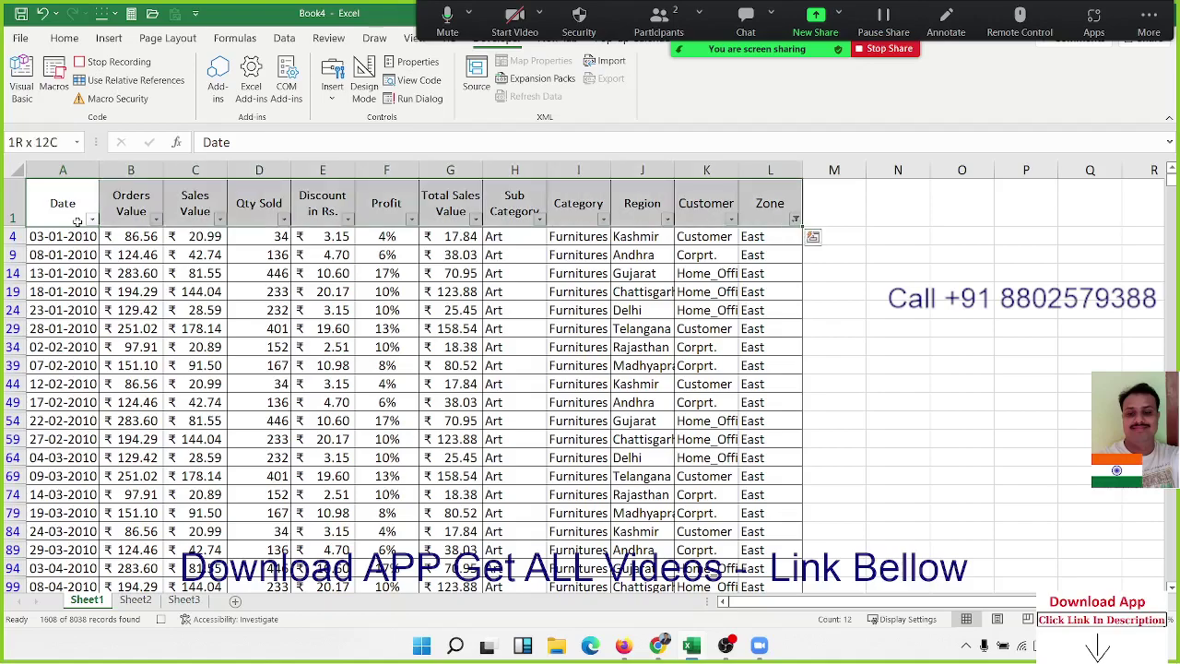
{"action": "key", "text": "ctrl+shift+Down"}
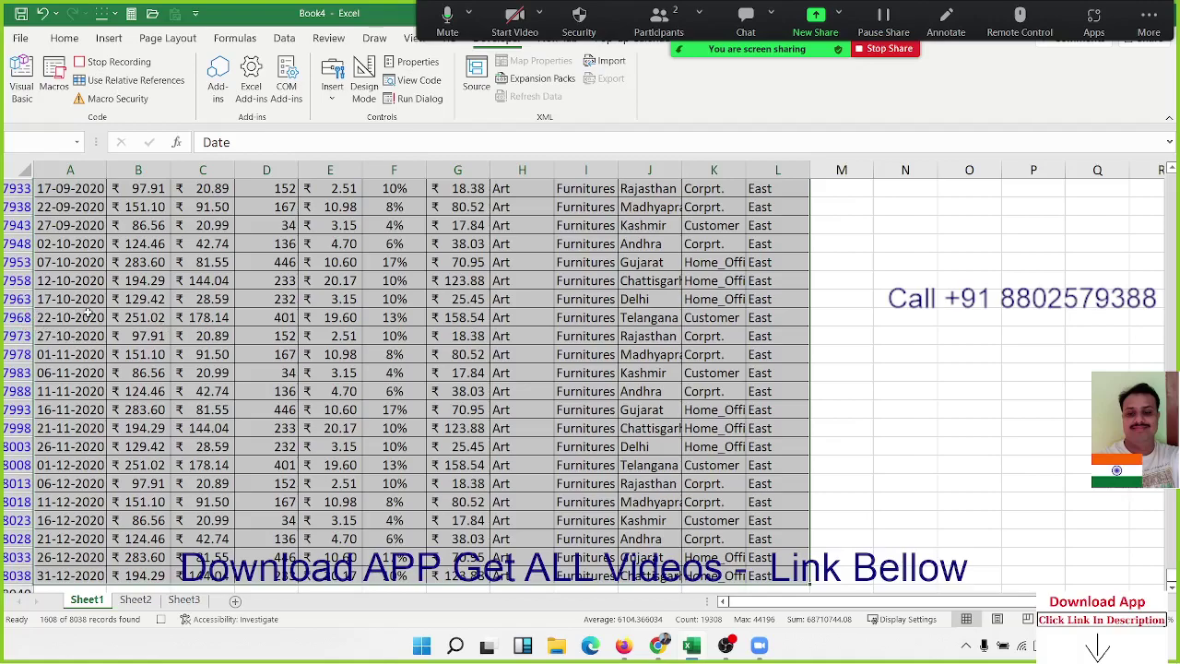
{"action": "left_click", "coordinate": [66, 39]}
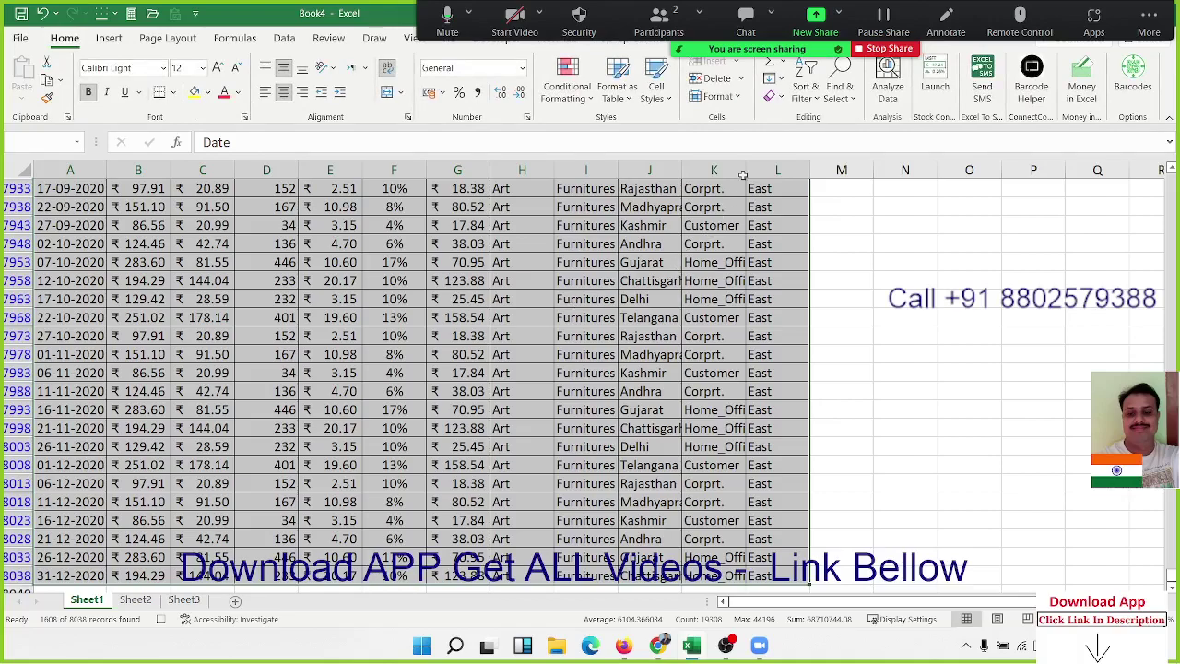
{"action": "left_click", "coordinate": [818, 99]}
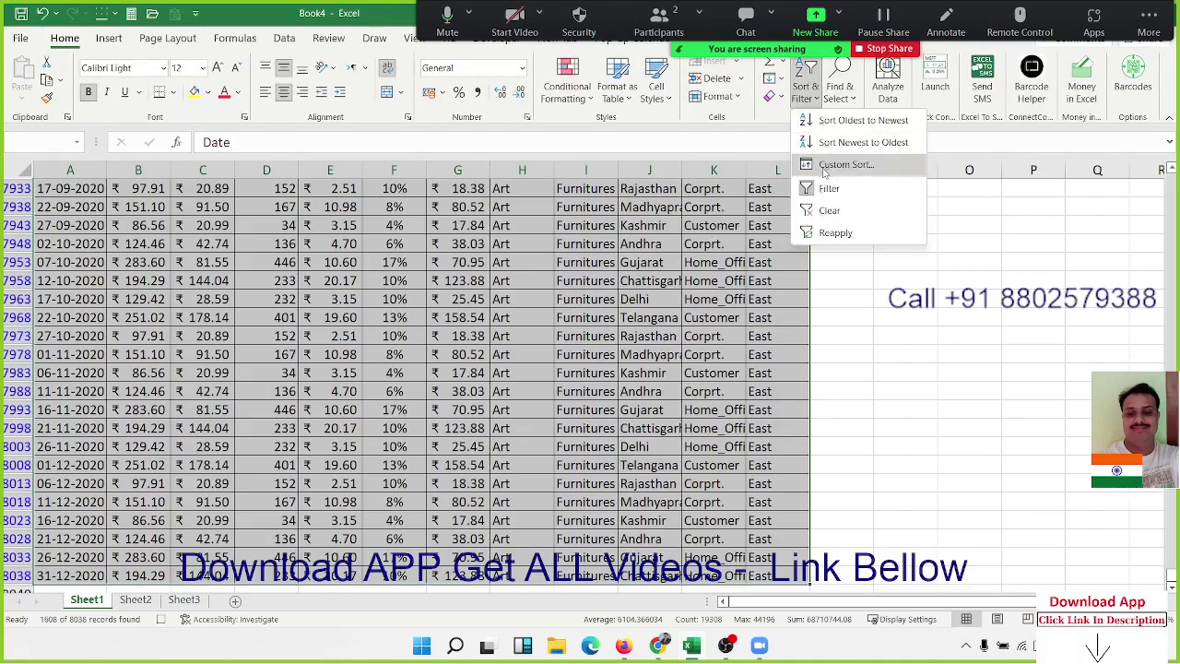
{"action": "left_click", "coordinate": [831, 95]}
{"action": "left_click", "coordinate": [833, 95]}
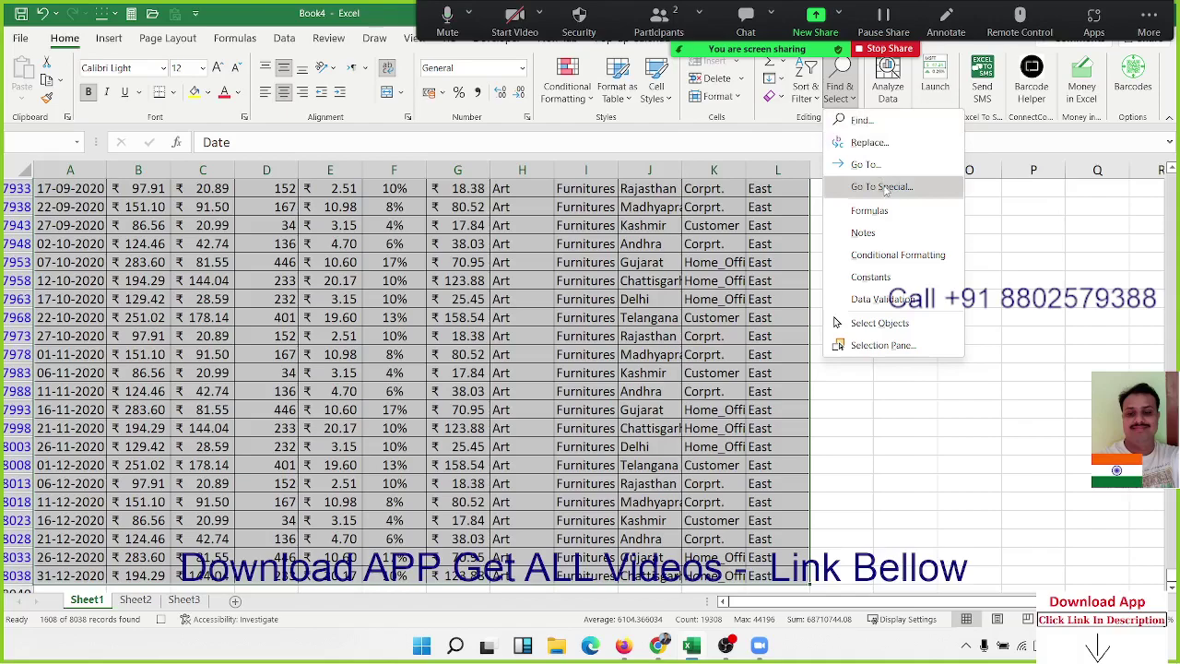
{"action": "left_click", "coordinate": [883, 188]}
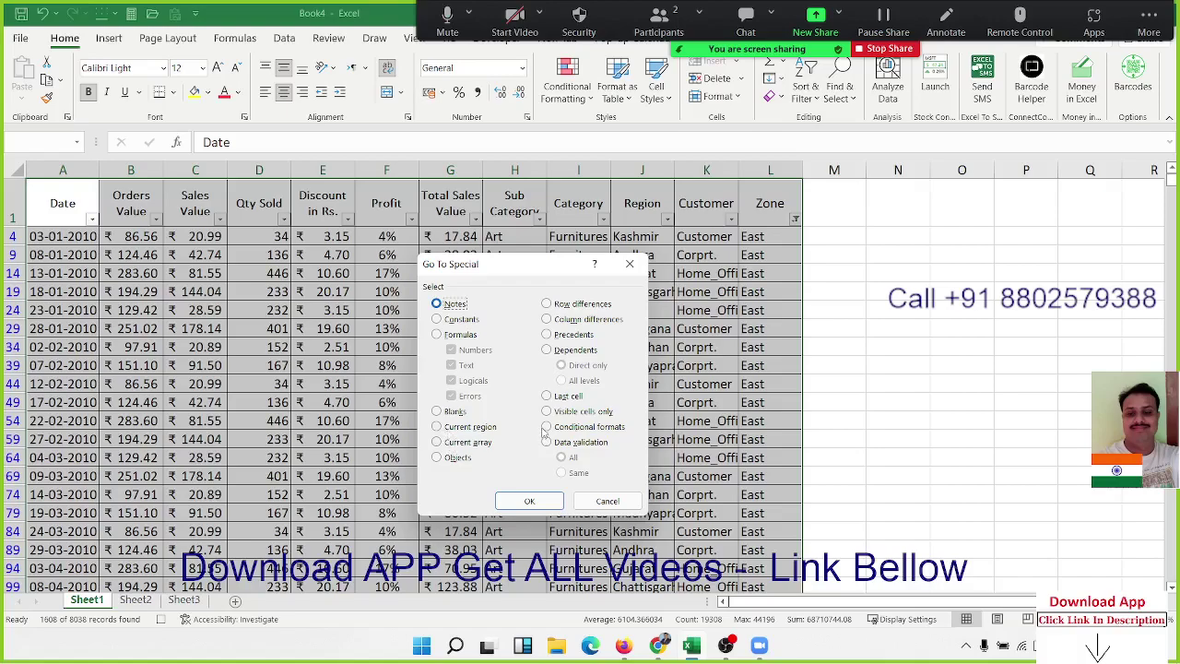
{"action": "left_click", "coordinate": [547, 411]}
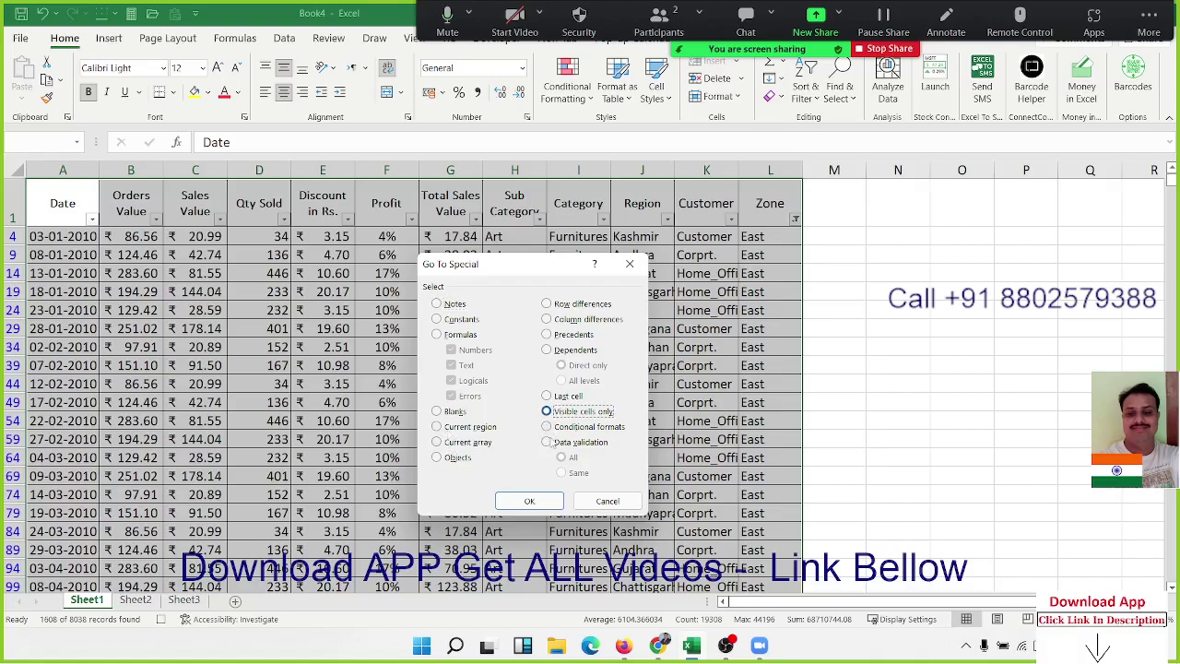
{"action": "left_click", "coordinate": [531, 501]}
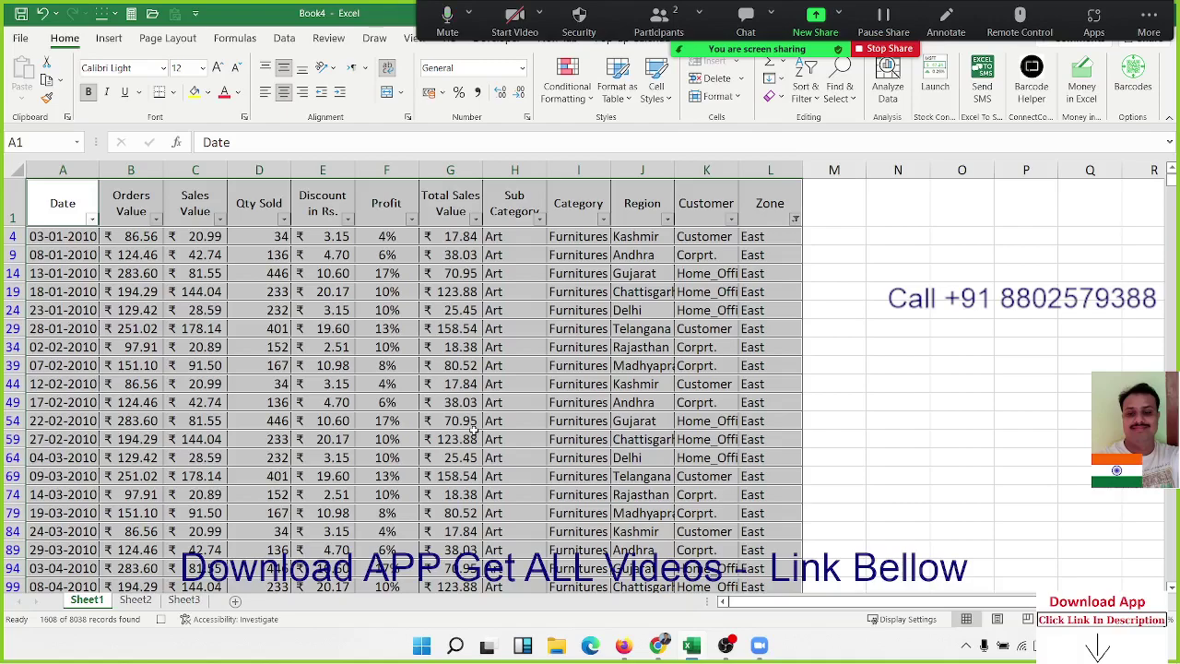
- Copy the visible East rows and paste them into a new sheet
{"action": "key", "text": "ctrl+c"}
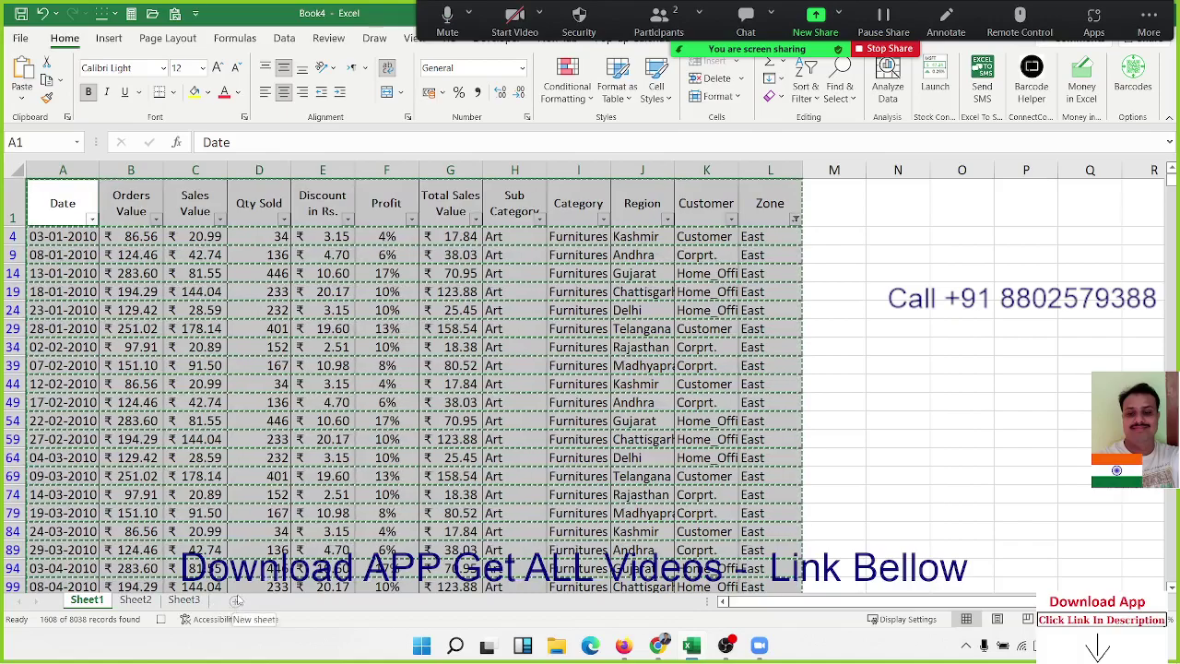
{"action": "left_click", "coordinate": [236, 602]}
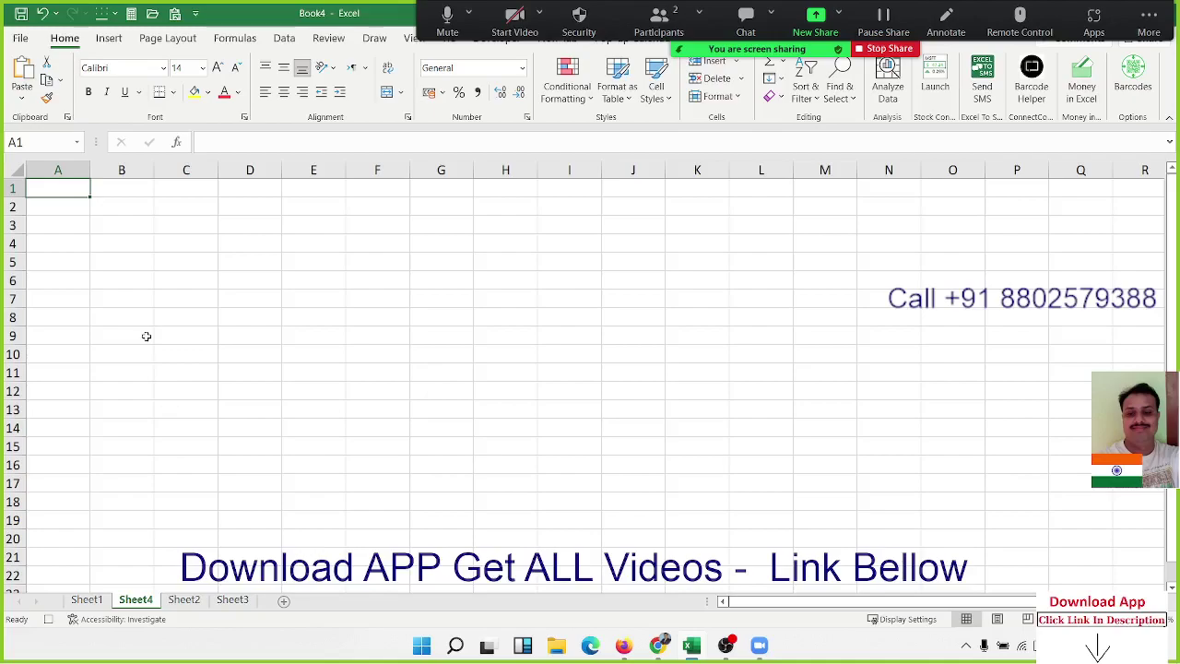
{"action": "key", "text": "ctrl+v"}
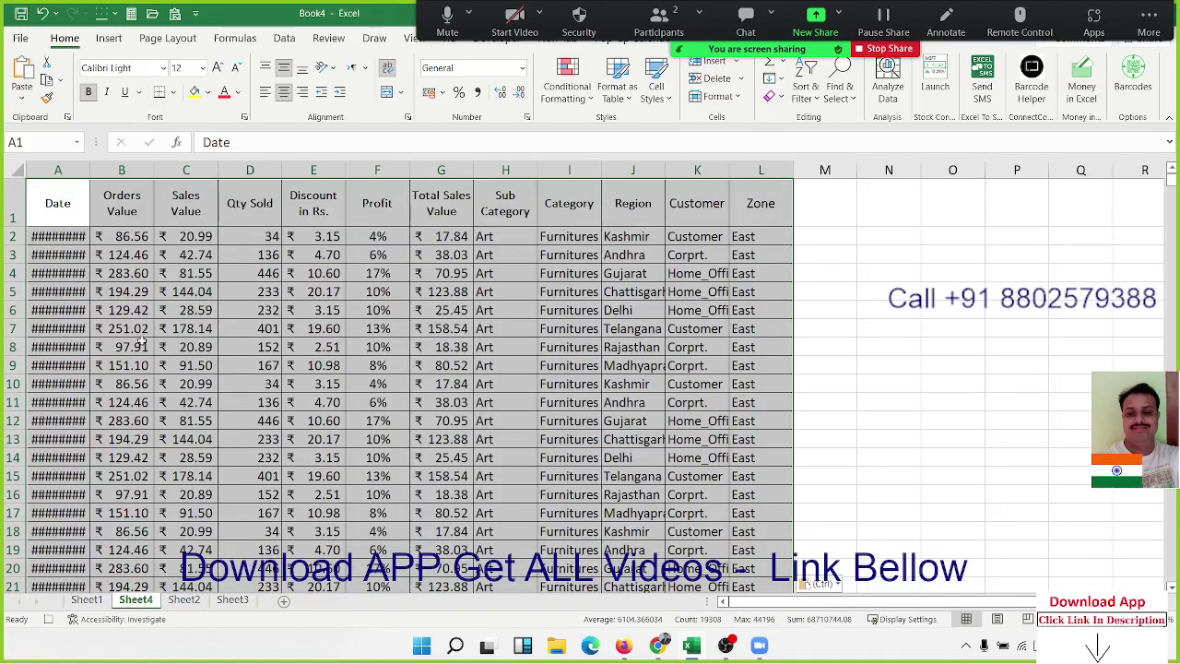
- Rename the new sheet to 'East'
{"action": "left_click", "coordinate": [126, 610]}
{"action": "double_click", "coordinate": [127, 607]}
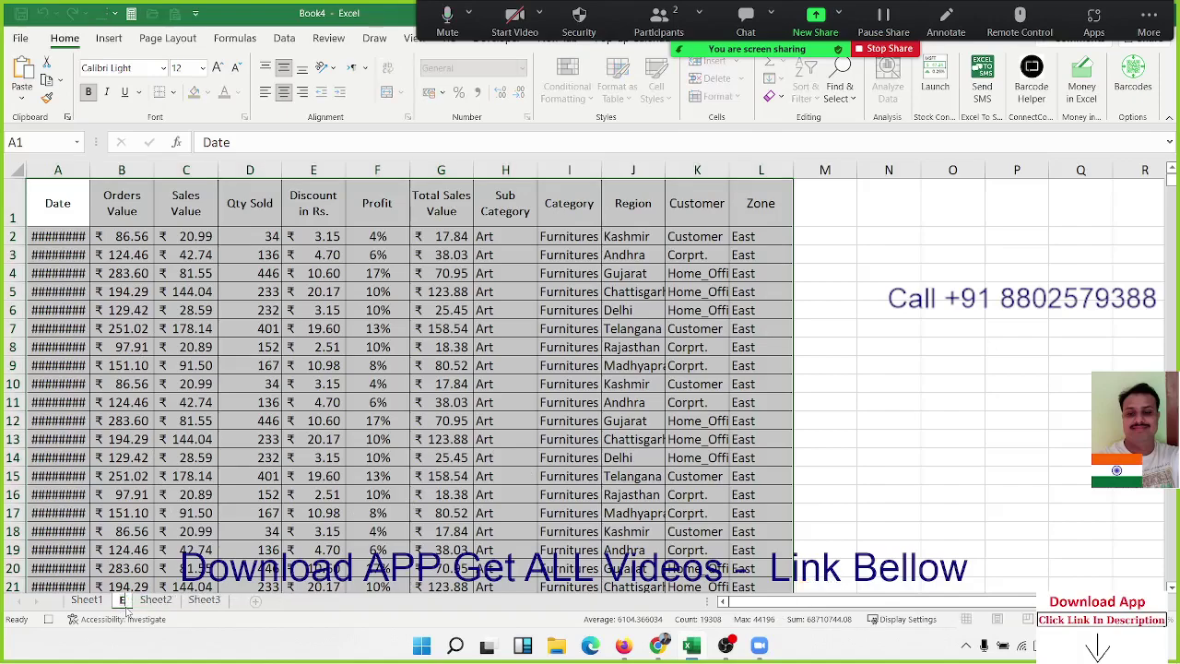
{"action": "type", "text": "East"}
{"action": "left_click", "coordinate": [143, 555]}
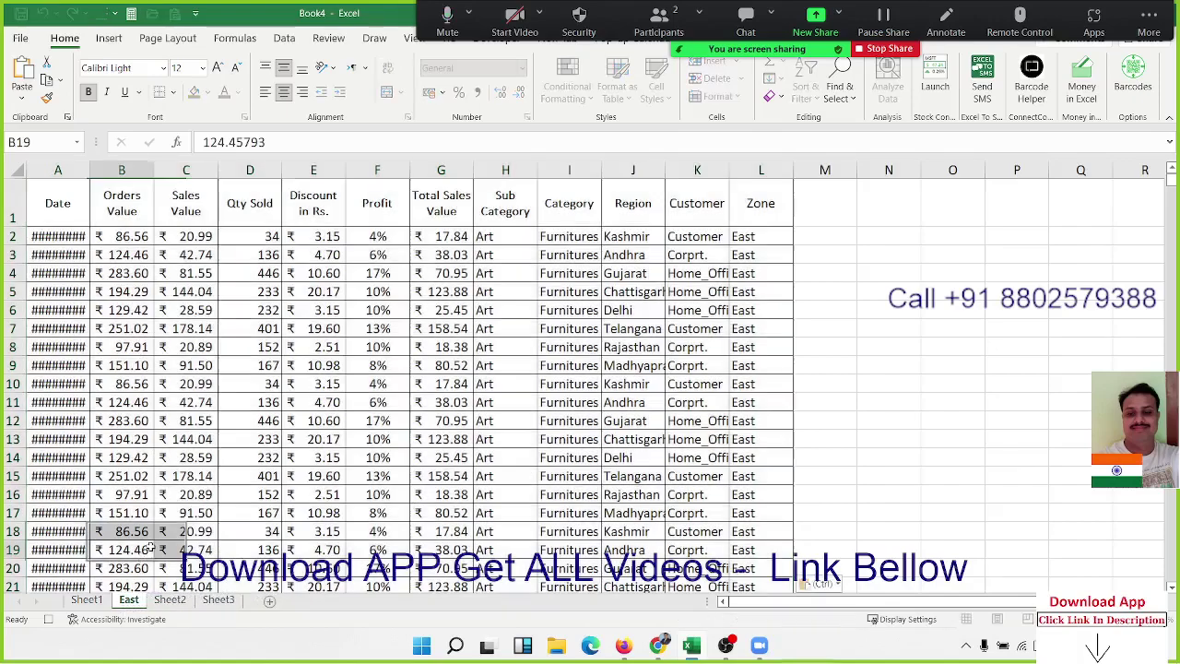
- Move the East sheet into a new workbook using Move or Copy with (new book)
{"action": "right_click", "coordinate": [140, 605]}
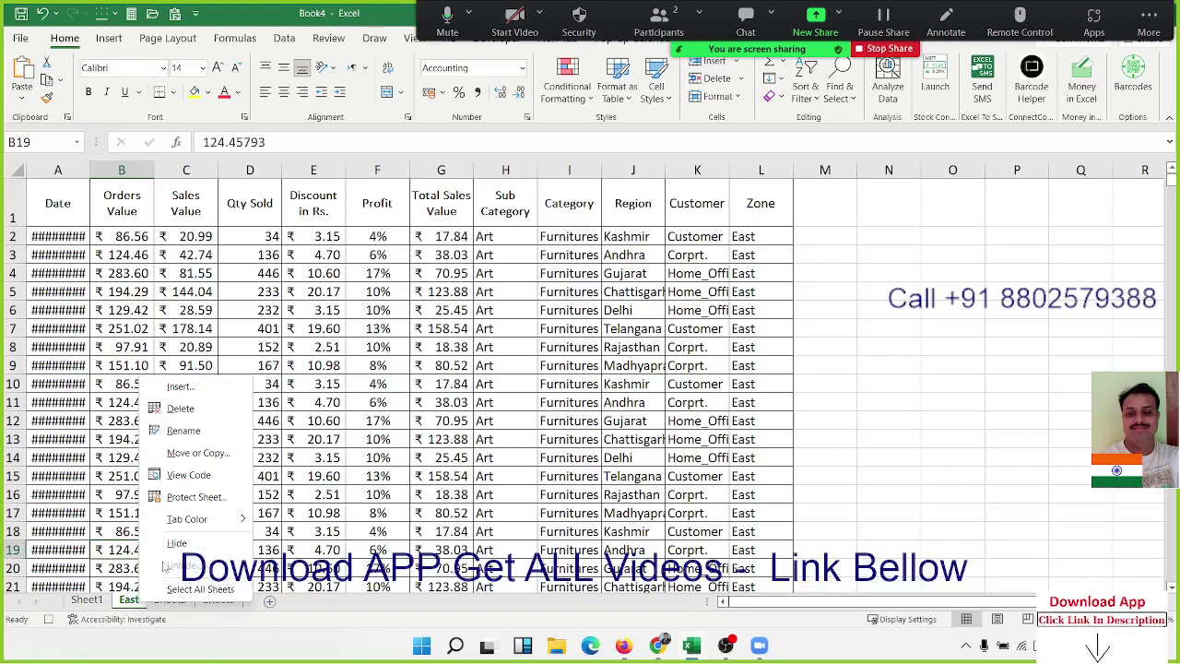
{"action": "left_click", "coordinate": [197, 453]}
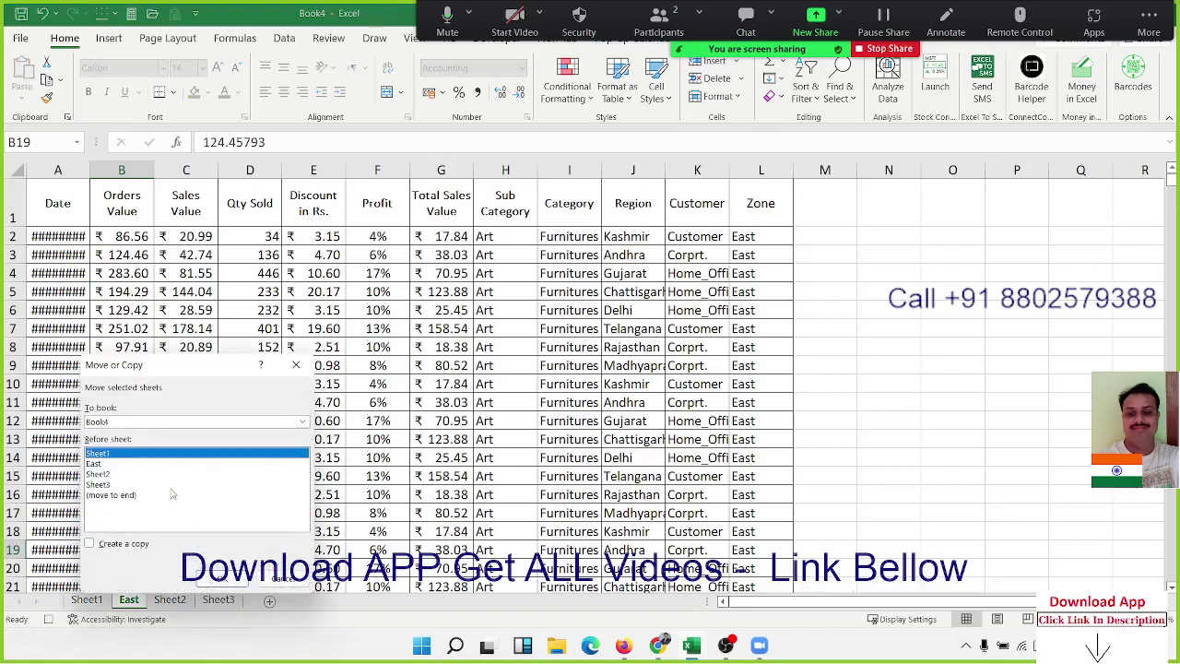
{"action": "left_click", "coordinate": [161, 424]}
{"action": "left_click", "coordinate": [150, 436]}
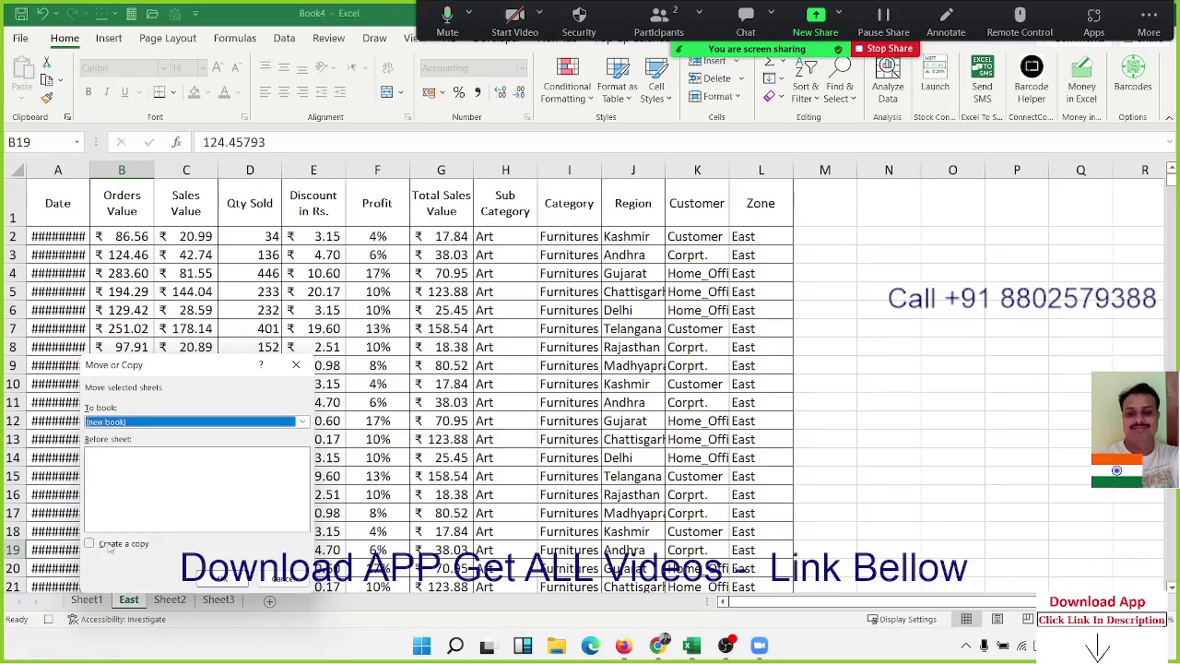
{"action": "left_click", "coordinate": [224, 585]}
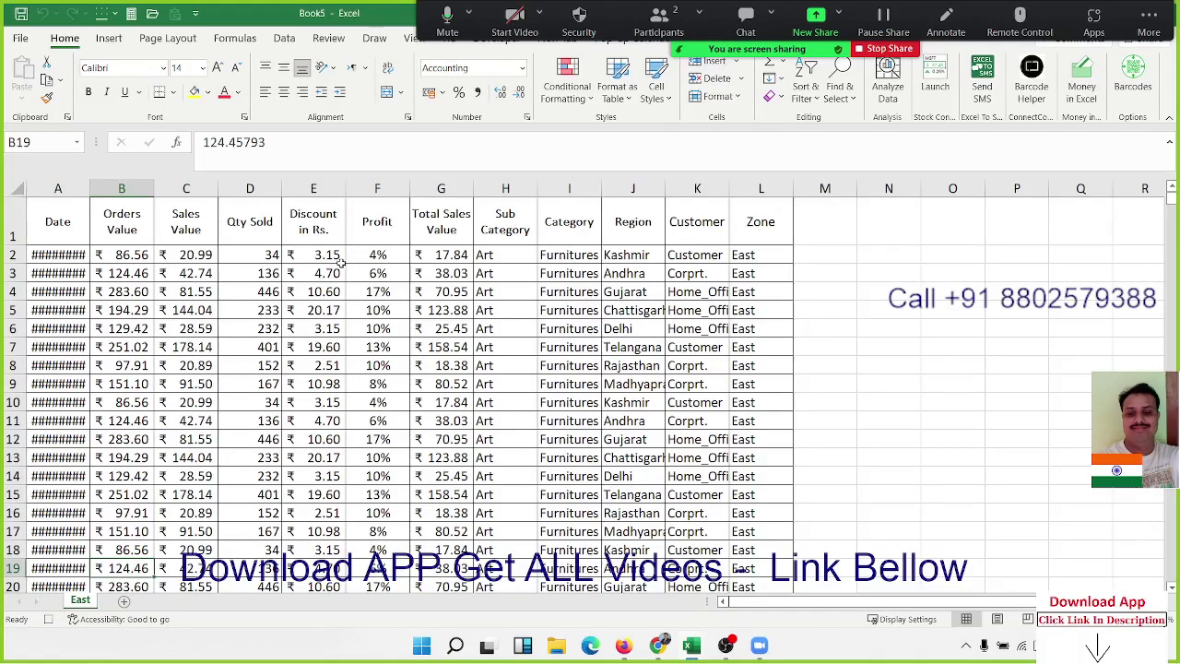
- Save Book5 as East.xlsx in the 2022 folder, overwriting the existing file, then open the File page
{"action": "key", "text": "ctrl+s"}
{"action": "left_click", "coordinate": [504, 333]}
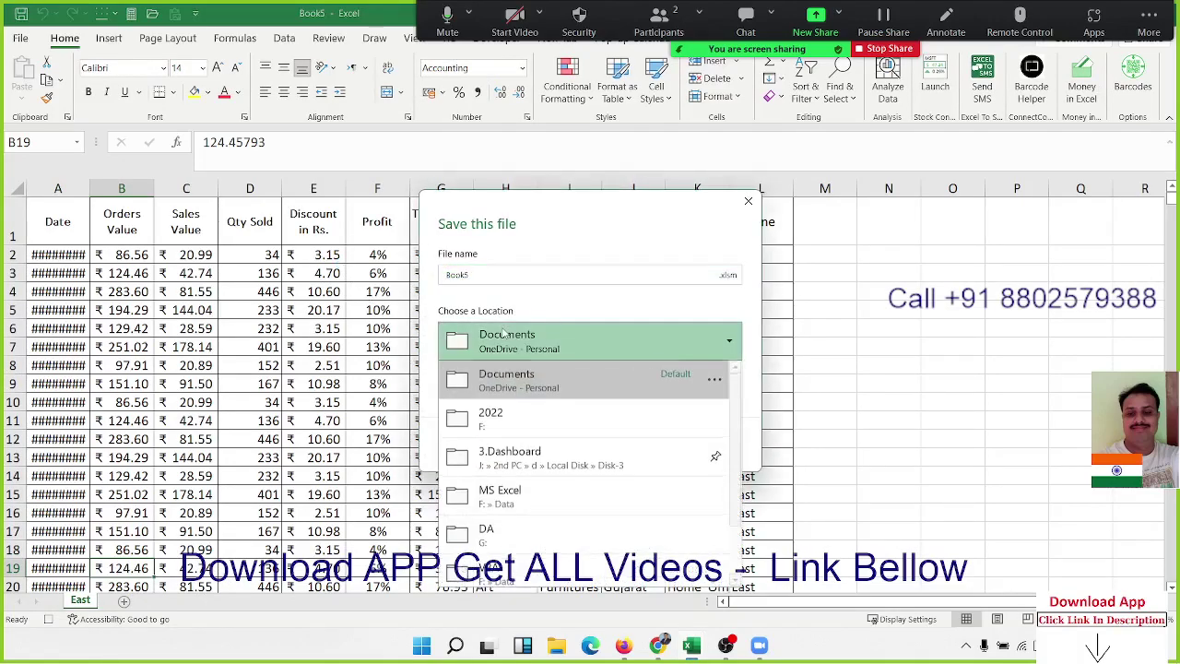
{"action": "left_click", "coordinate": [502, 429]}
{"action": "left_click", "coordinate": [476, 274]}
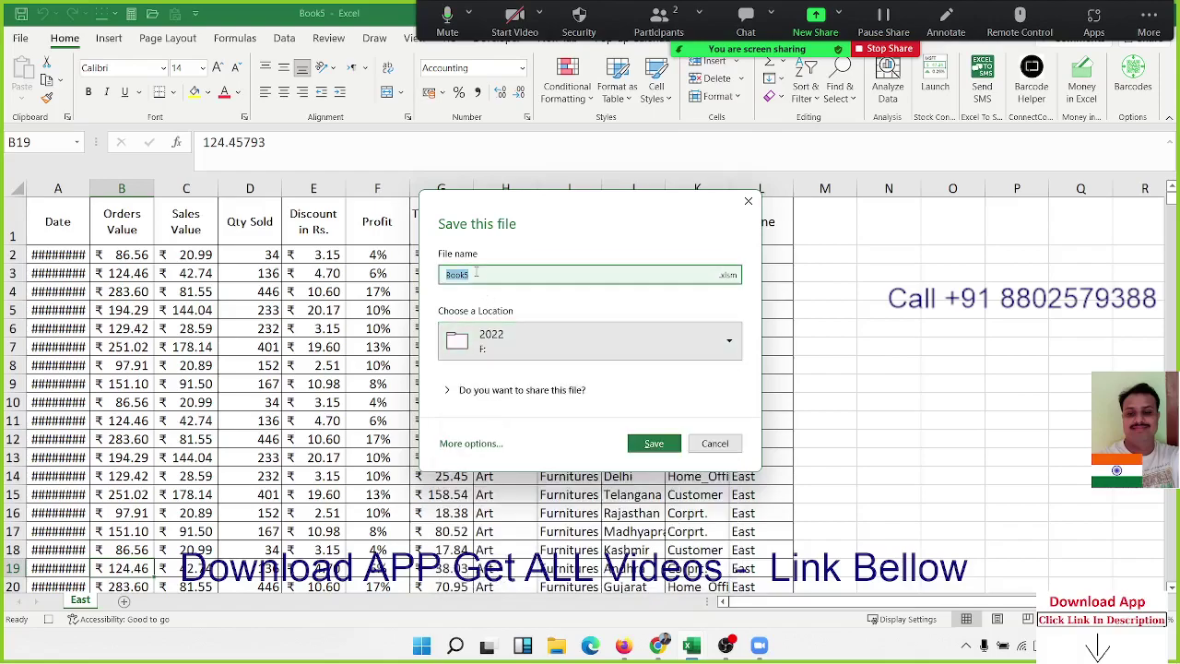
{"action": "type", "text": "East"}
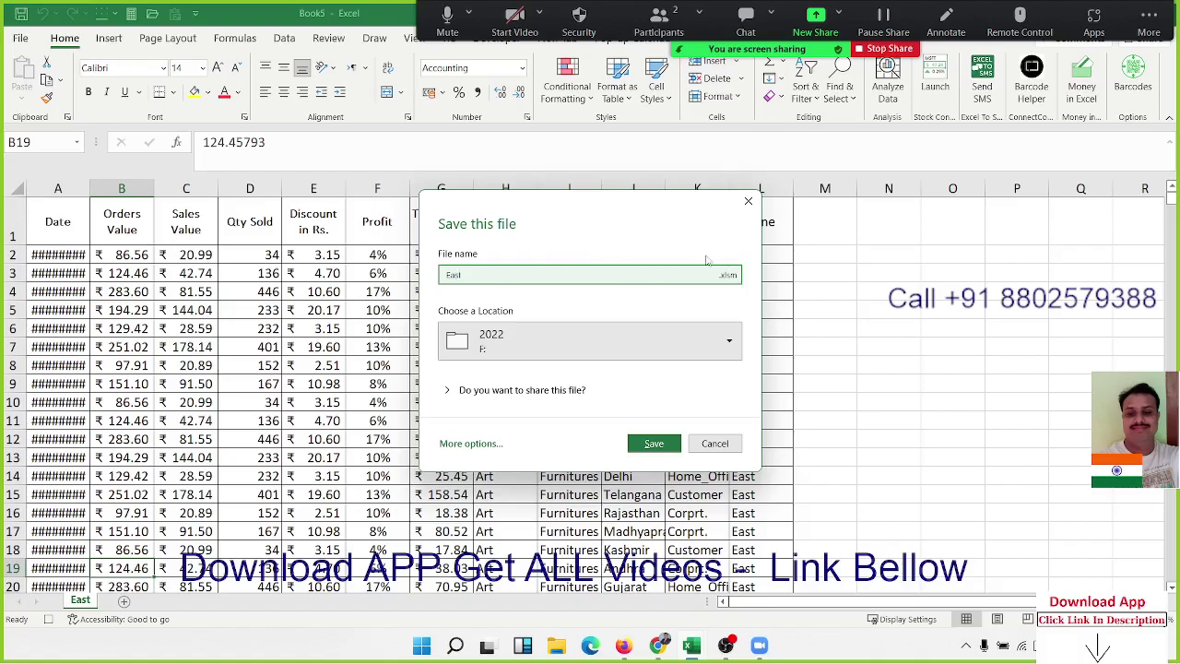
{"action": "left_click", "coordinate": [733, 280]}
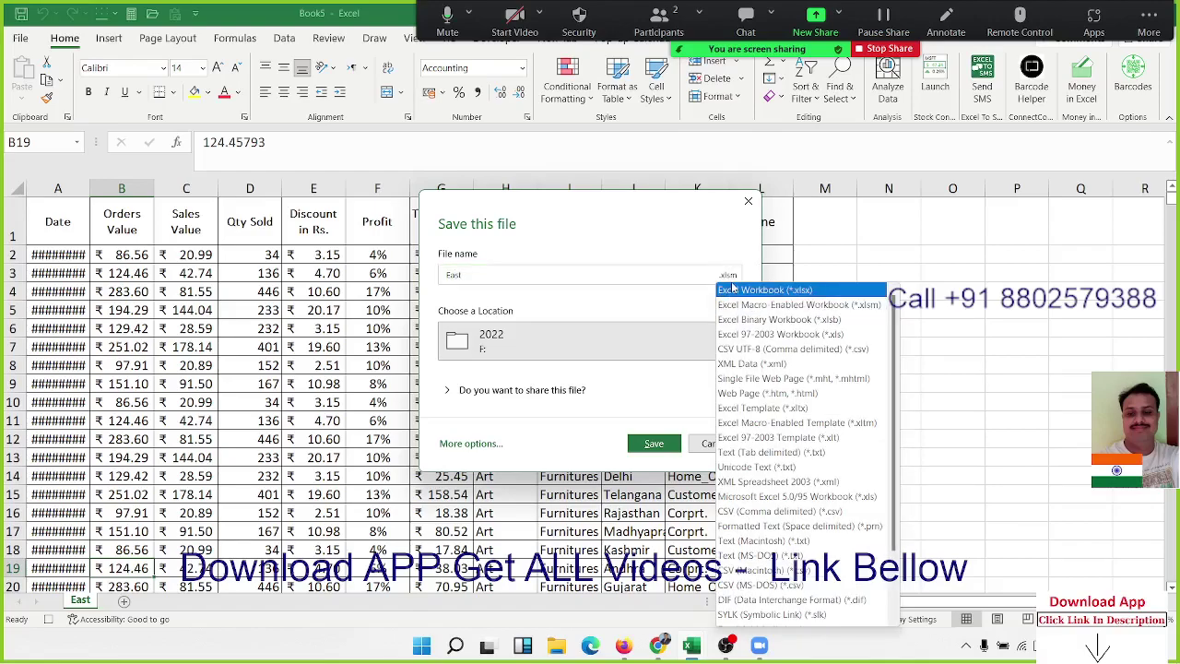
{"action": "left_click", "coordinate": [733, 290]}
{"action": "left_click", "coordinate": [654, 444]}
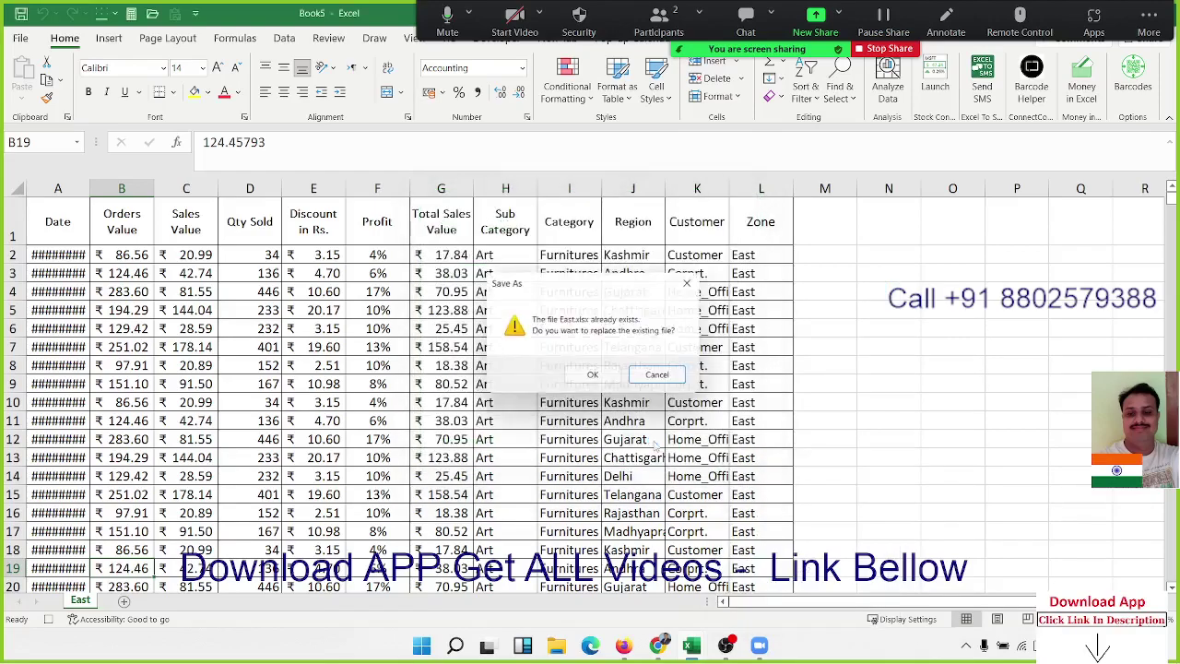
{"action": "left_click", "coordinate": [597, 379]}
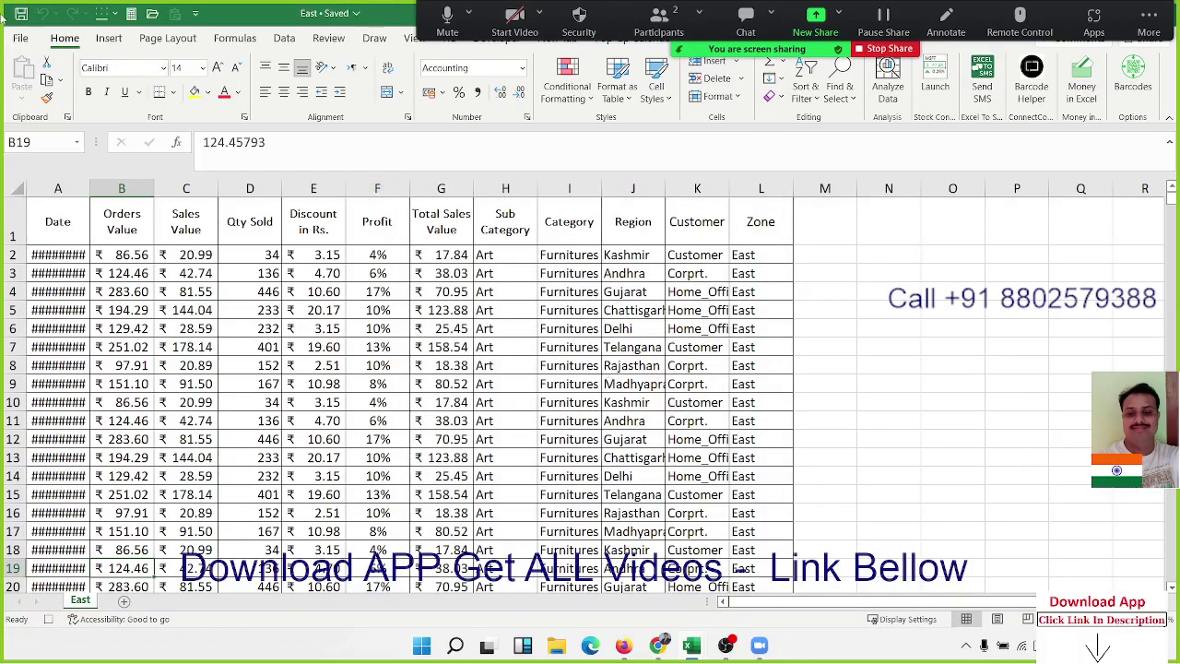
{"action": "left_click", "coordinate": [22, 41]}
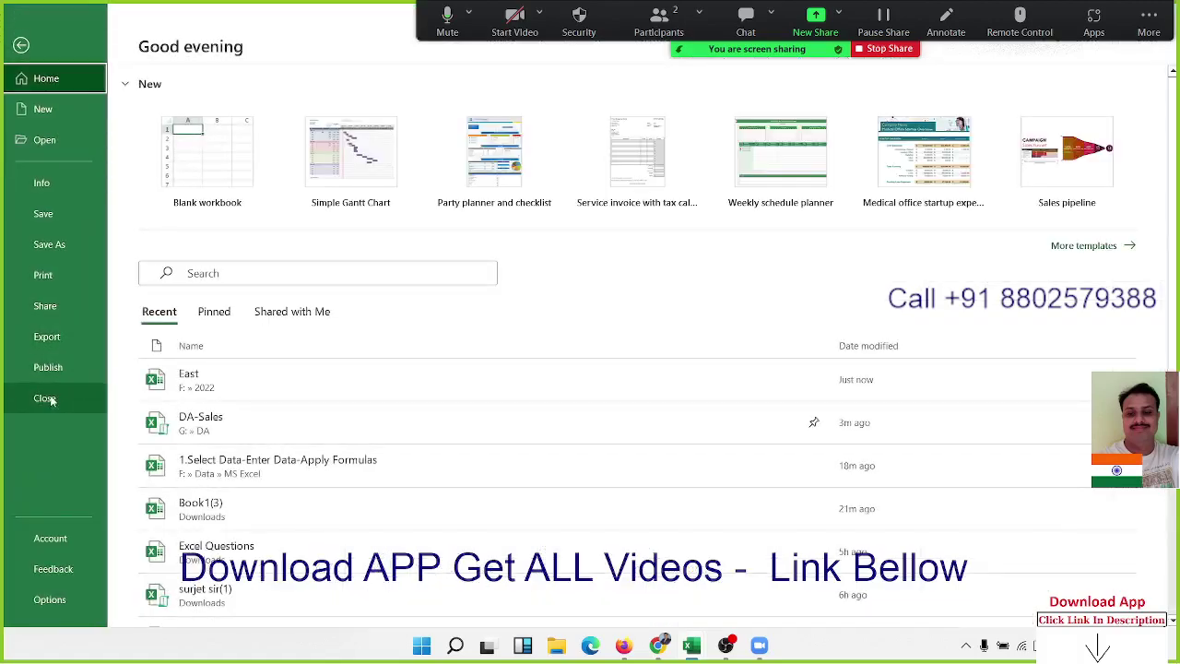
- Close the East workbook and remove the Sheet1 filter, returning the selection to A1
{"action": "left_click", "coordinate": [46, 398]}
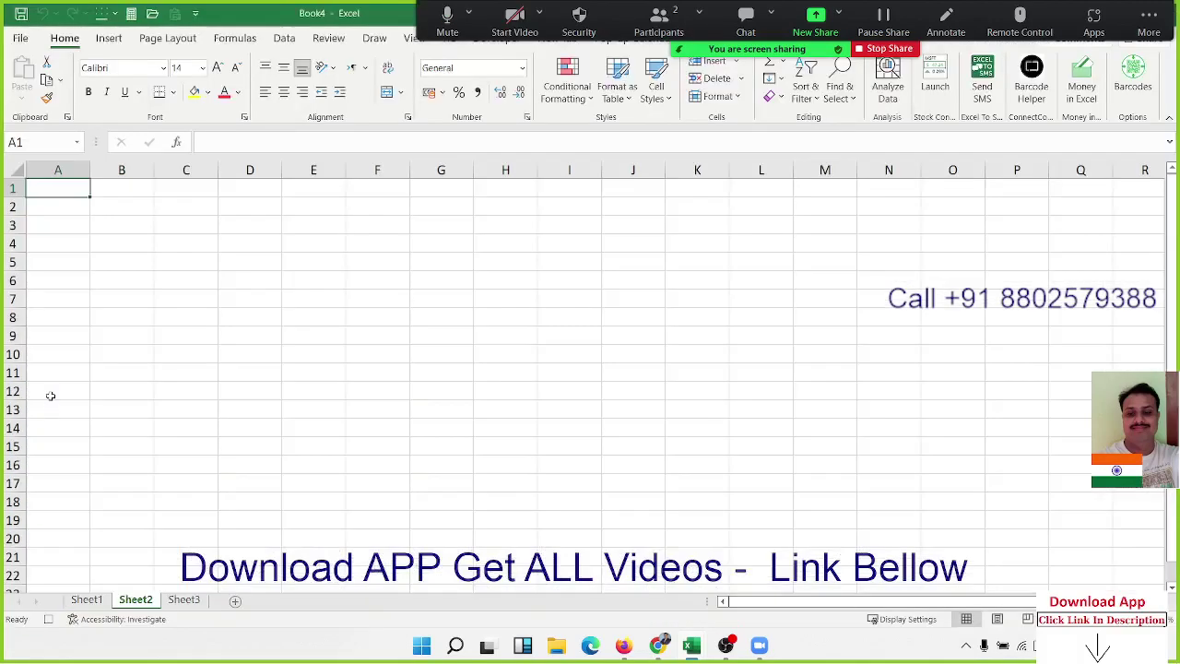
{"action": "left_click", "coordinate": [95, 603]}
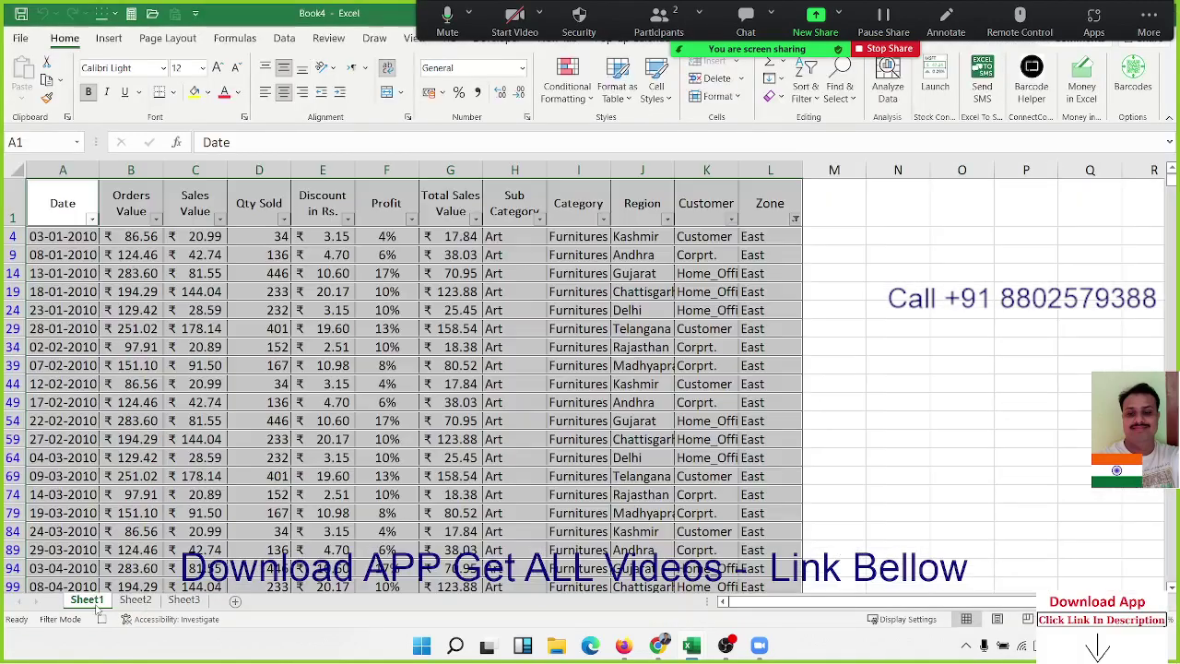
{"action": "key", "text": "ctrl+z"}
{"action": "left_click", "coordinate": [78, 195]}
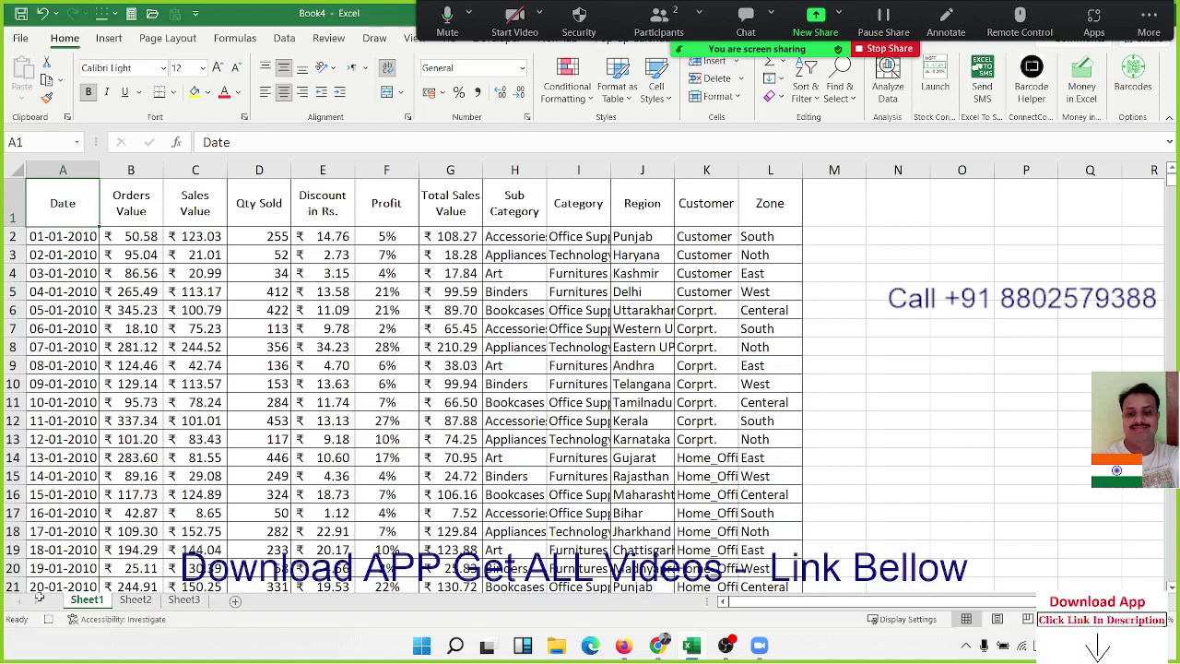
- Stop recording the macro and bring up the Macro list showing Macro3
{"action": "left_click", "coordinate": [48, 618]}
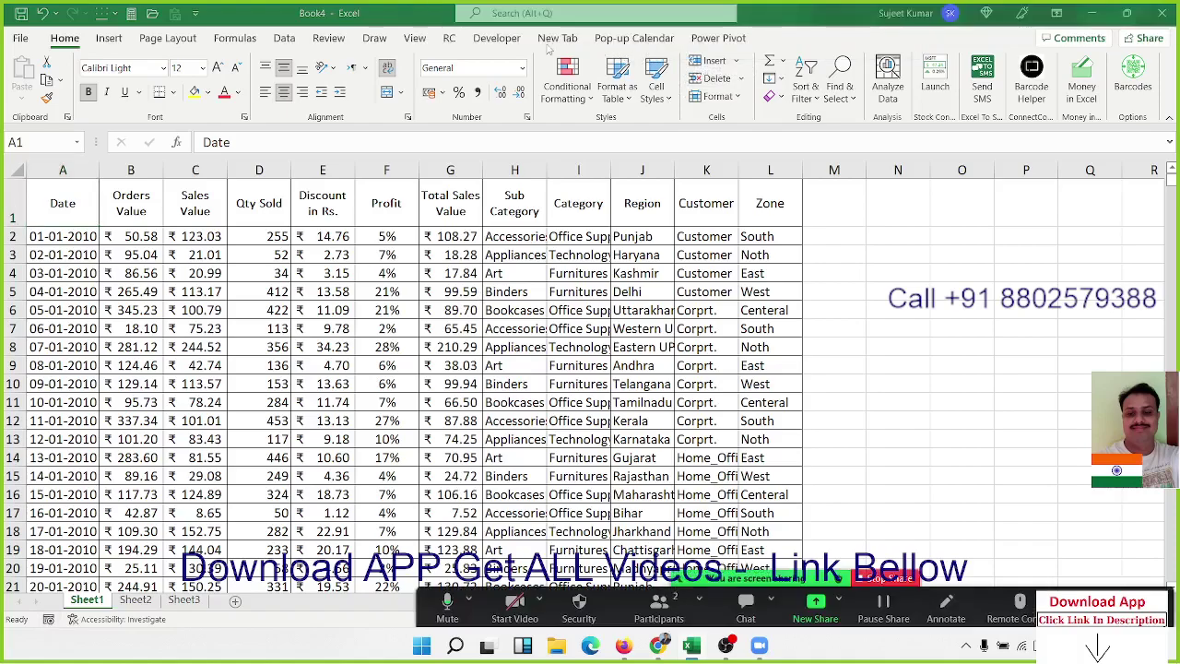
{"action": "left_click", "coordinate": [503, 39]}
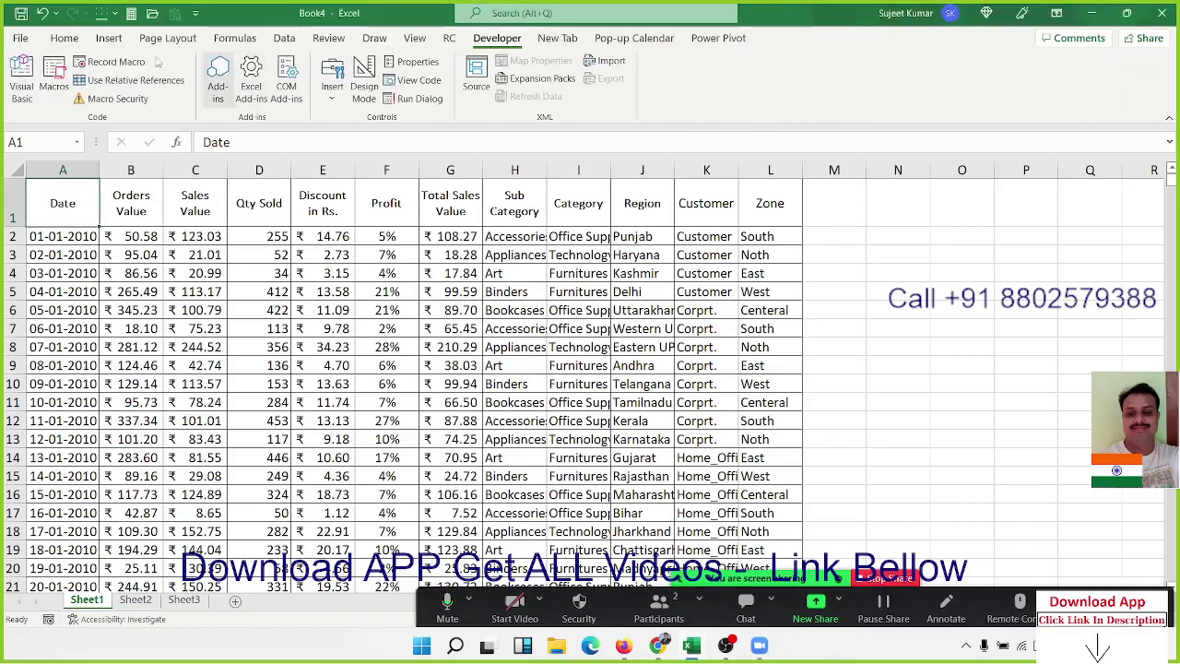
{"action": "left_click", "coordinate": [53, 88]}
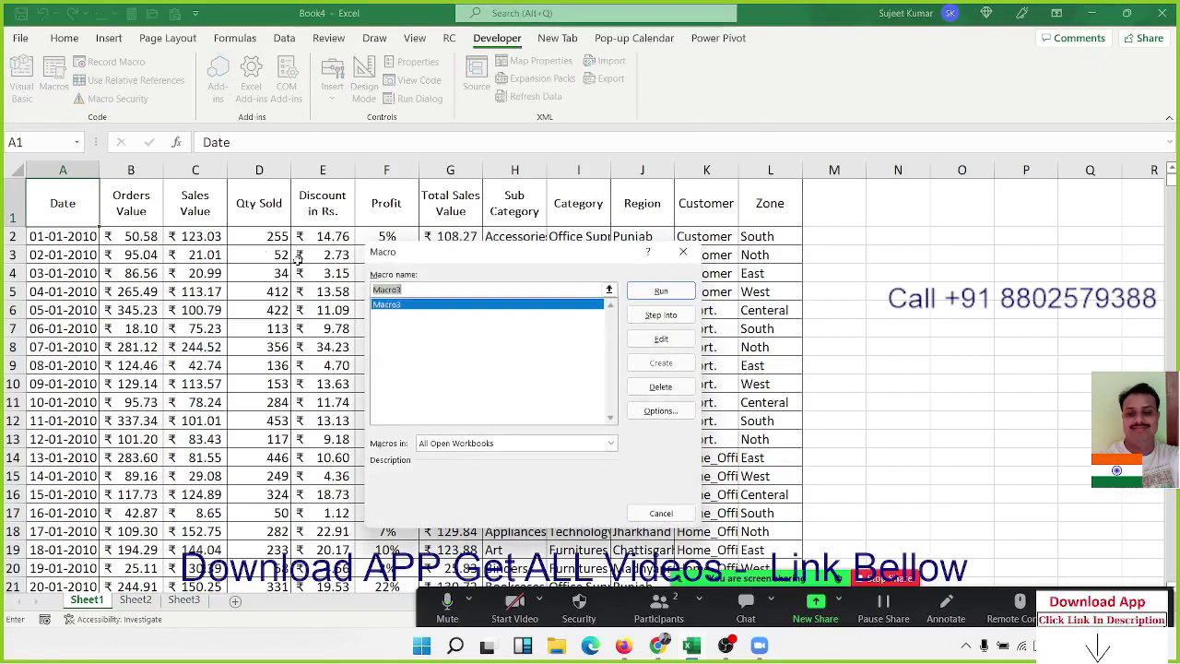
- Open Macro3's code and locate the AutoFilter line below Range("A1").Select
{"action": "left_click", "coordinate": [639, 338]}
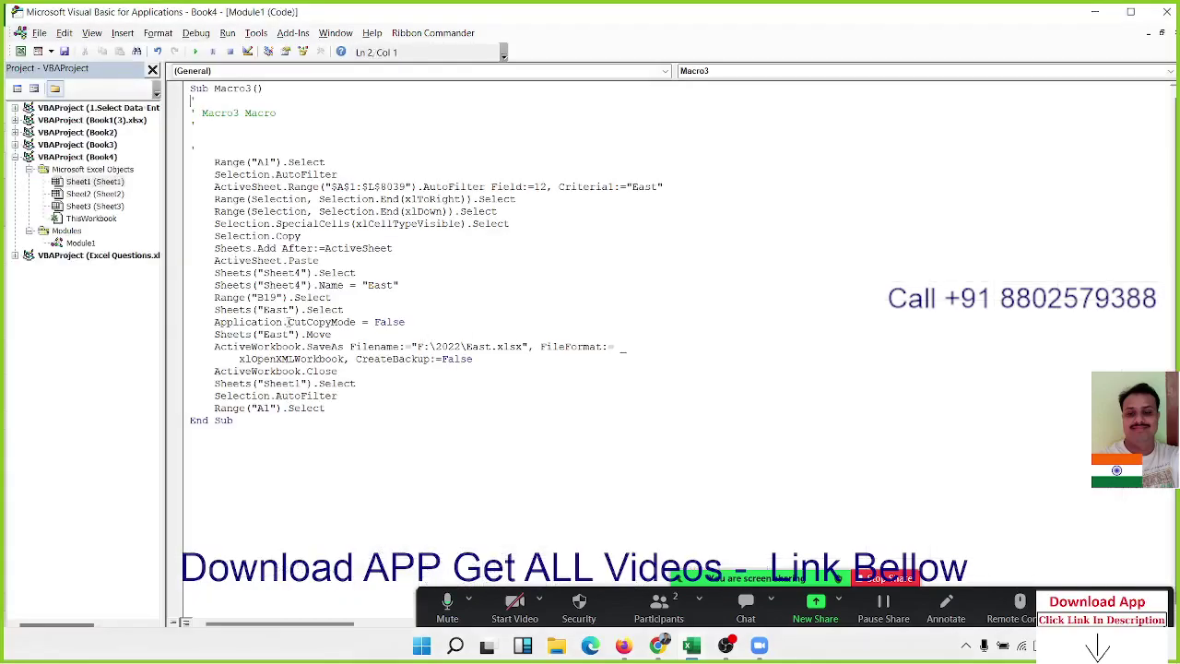
{"action": "left_click", "coordinate": [288, 322]}
{"action": "left_click", "coordinate": [215, 162]}
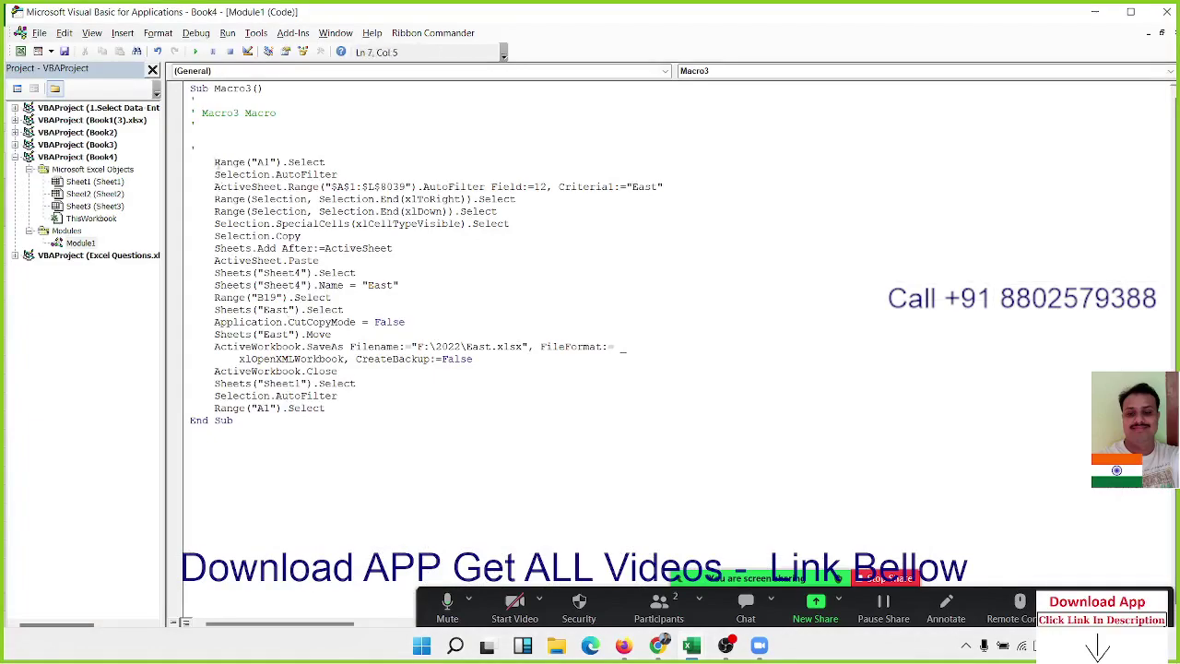
{"action": "key", "text": "shift+Down"}
{"action": "key", "text": "shift+Left"}
{"action": "key", "text": "shift+Left"}
{"action": "key", "text": "shift+Left"}
{"action": "key", "text": "shift+Left"}
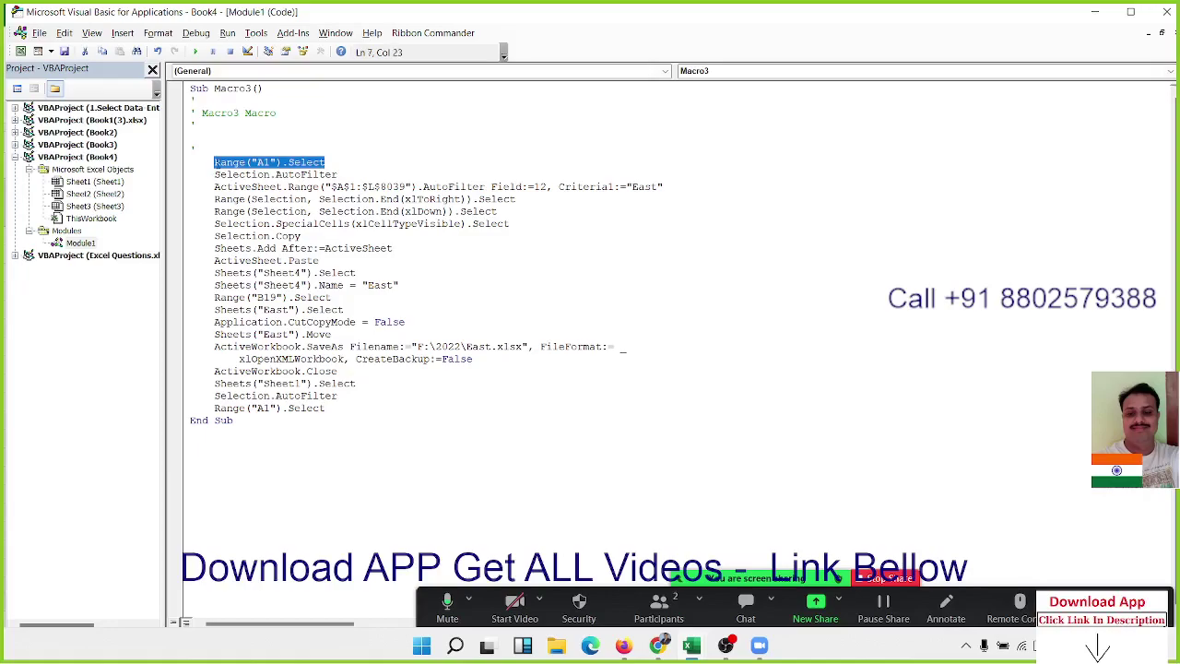
{"action": "left_click", "coordinate": [190, 174]}
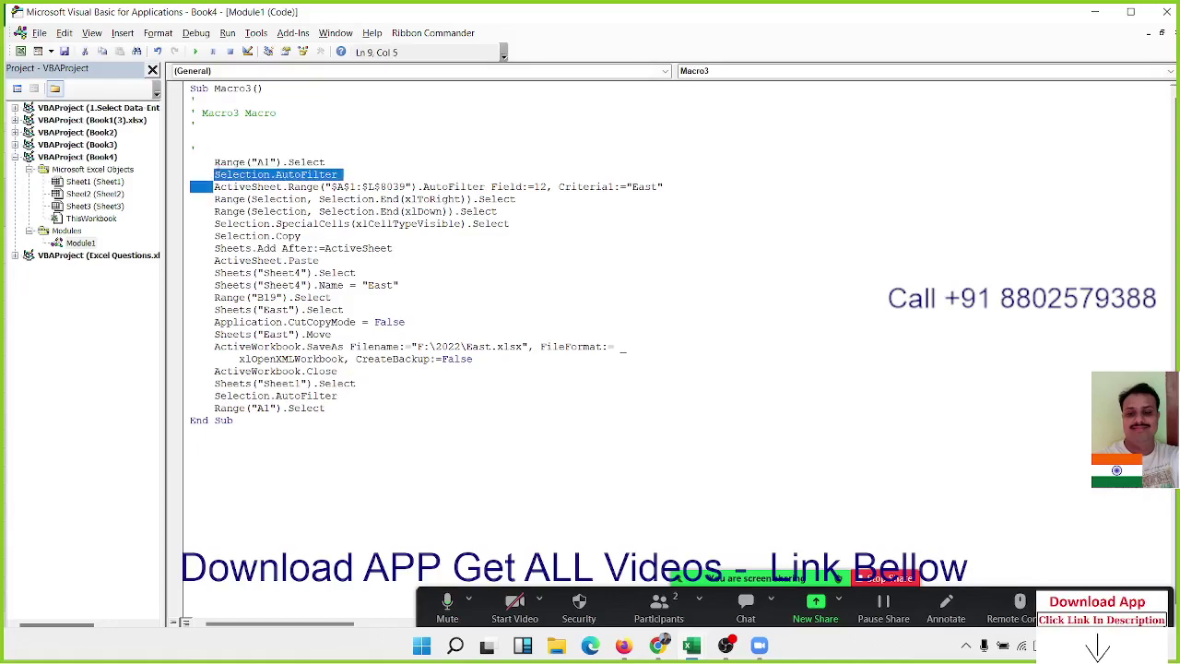
{"action": "left_click", "coordinate": [193, 186]}
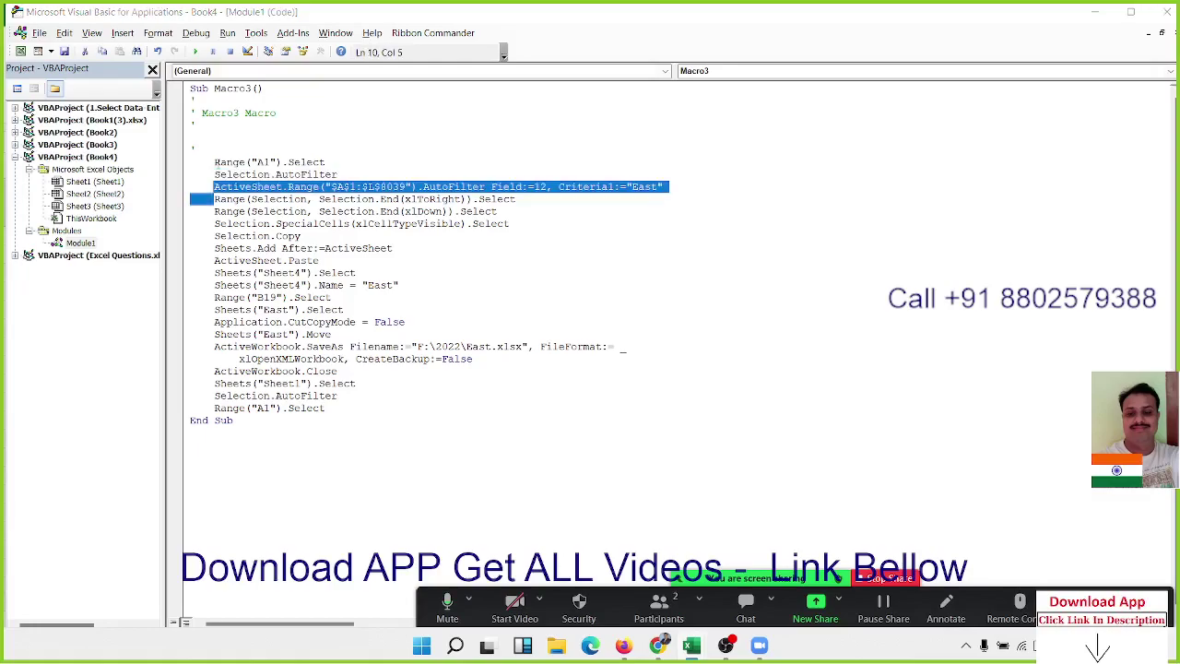
- Check the header-row filter in Excel, then delete the Selection.AutoFilter line from Macro3
{"action": "key", "text": "alt+F11"}
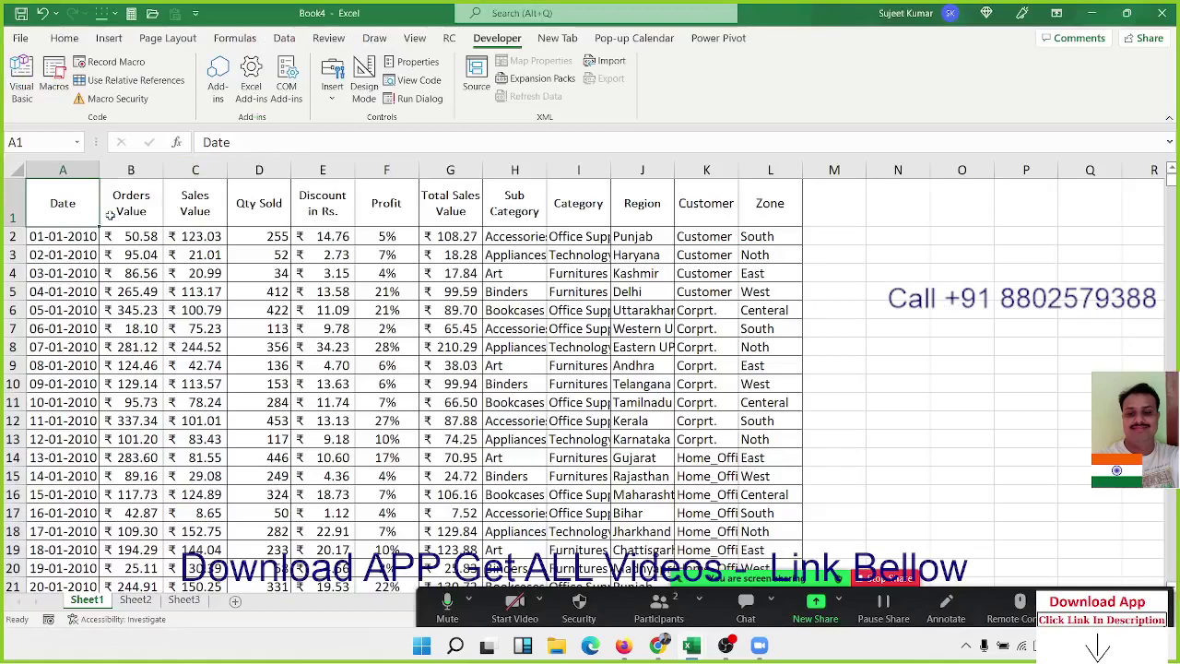
{"action": "key", "text": "ctrl+shift+l"}
{"action": "key", "text": "ctrl+shift+l"}
{"action": "key", "text": "alt+F11"}
{"action": "left_click", "coordinate": [358, 198]}
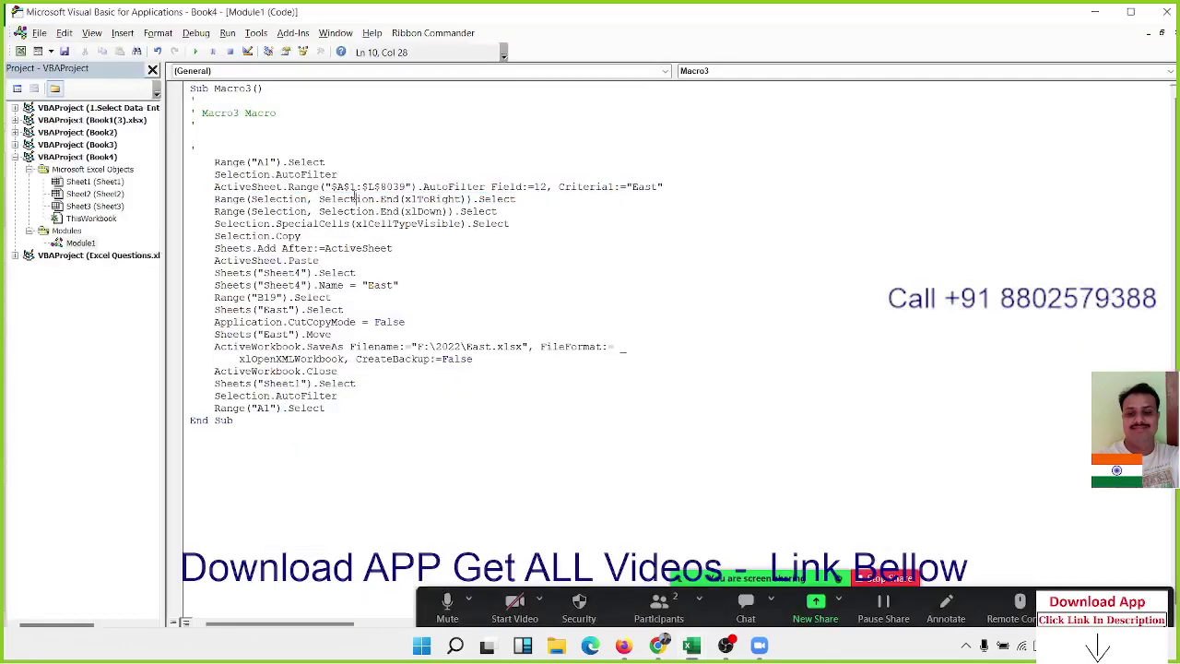
{"action": "left_click", "coordinate": [341, 172]}
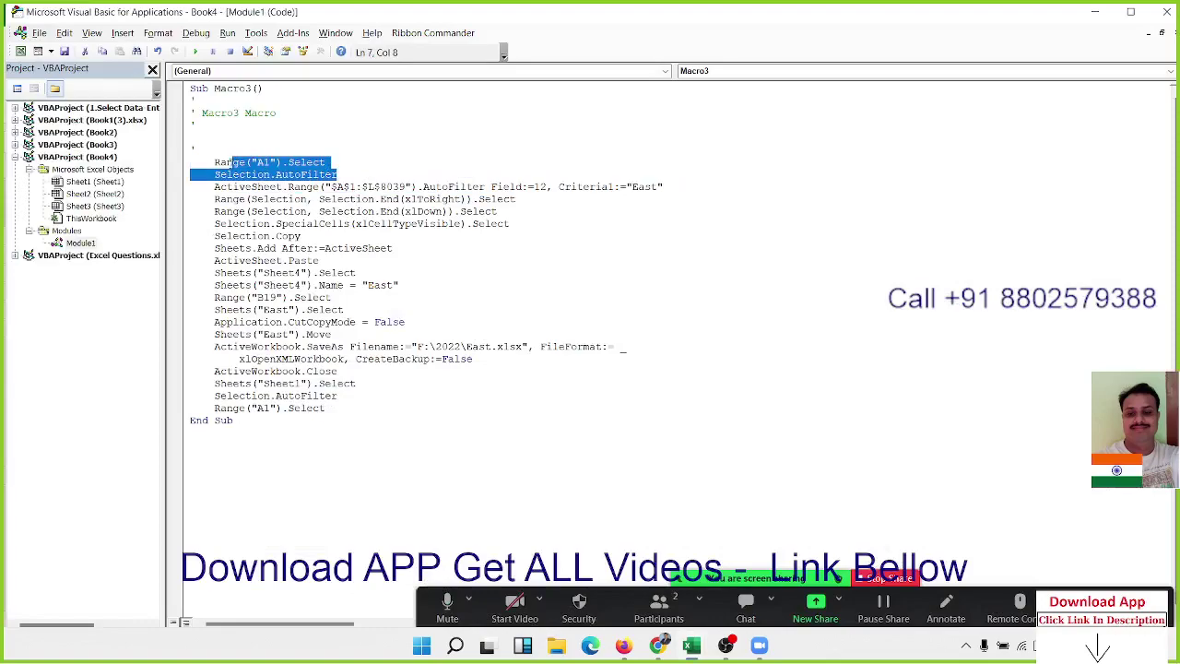
{"action": "left_click_drag", "start_coordinate": [214, 174], "coordinate": [214, 182]}
{"action": "key", "text": "Delete"}
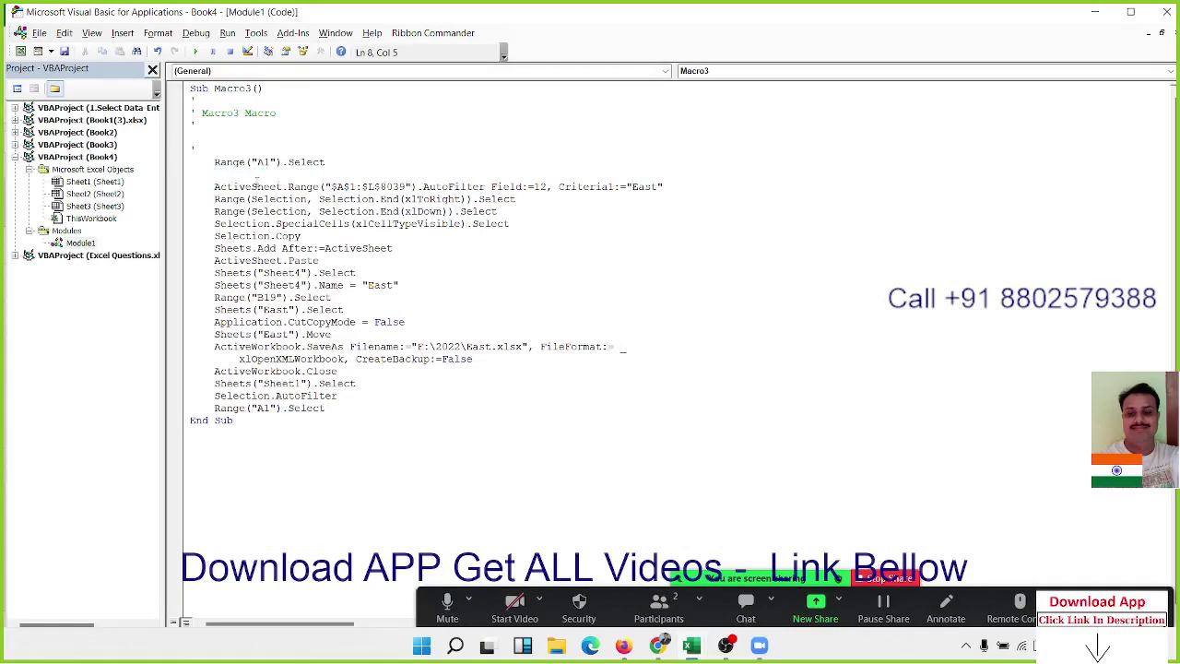
- Select the $L$8039 end of the AutoFilter range in Macro3
{"action": "left_click", "coordinate": [297, 187]}
{"action": "double_click", "coordinate": [341, 186]}
{"action": "double_click", "coordinate": [377, 187]}
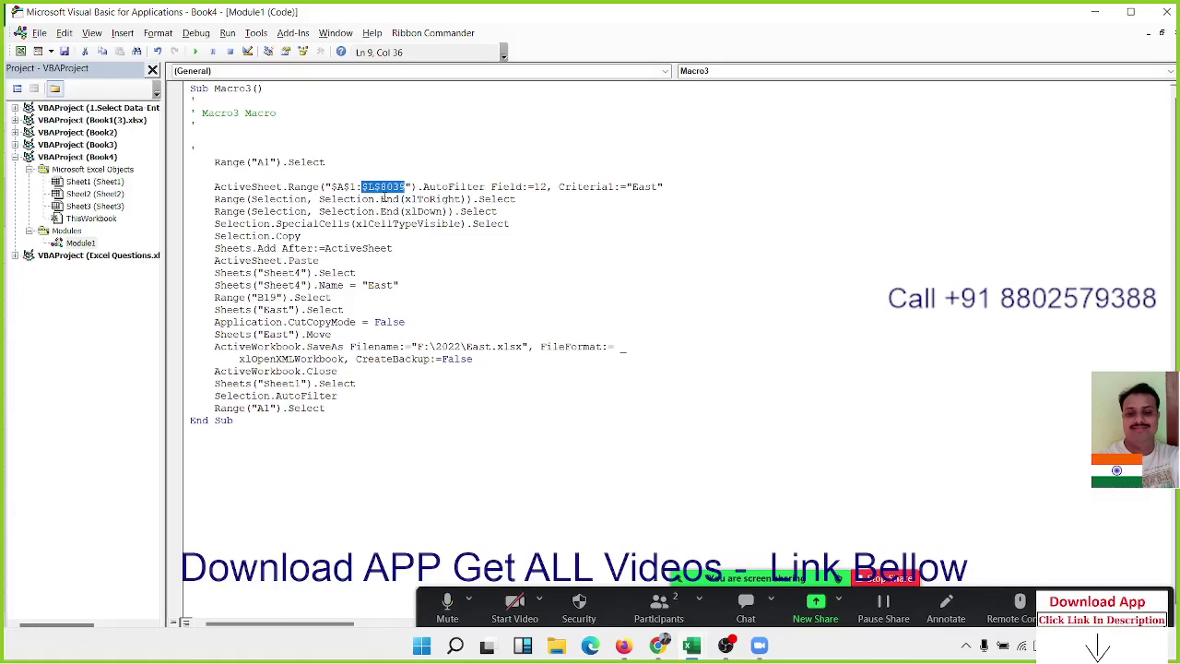
- In Excel, check the last data row and toggle the header filters on and off
{"action": "key", "text": "alt+F11"}
{"action": "key", "text": "ctrl+Down"}
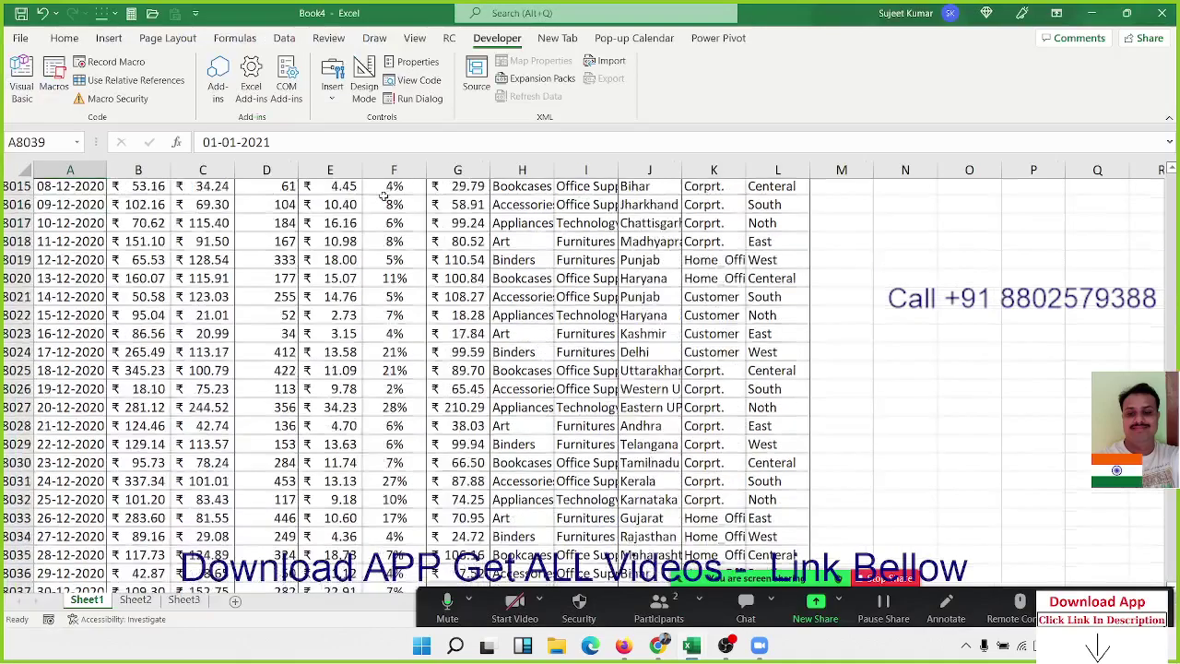
{"action": "key", "text": "ctrl+Up"}
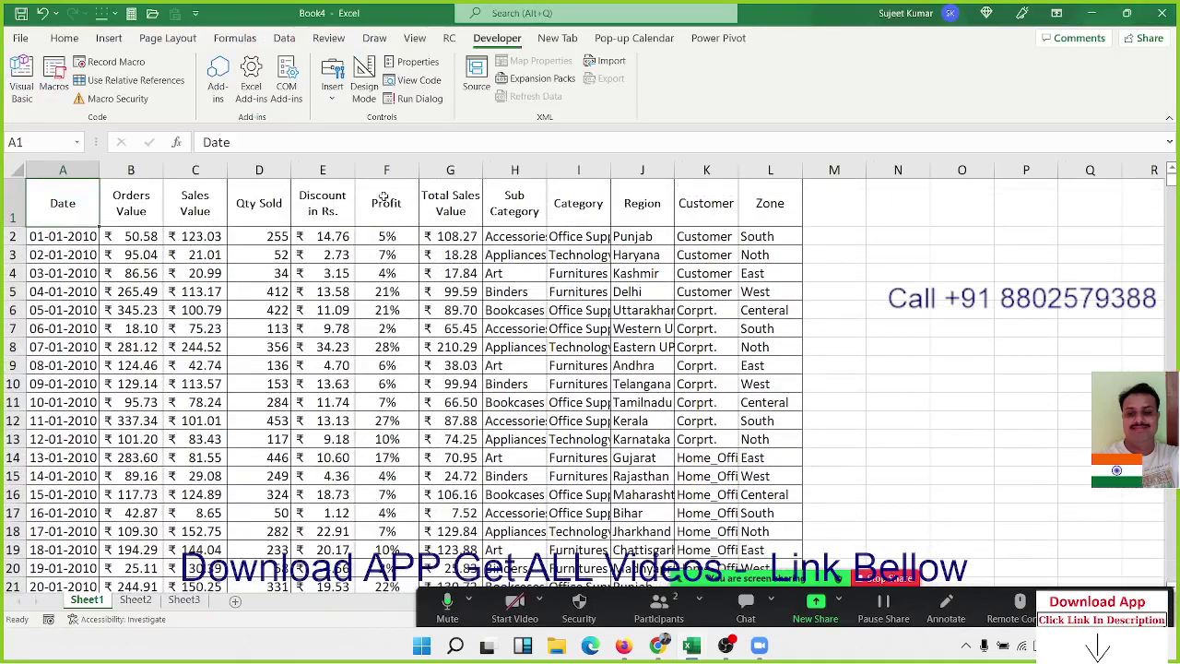
{"action": "key", "text": "ctrl+shift+l"}
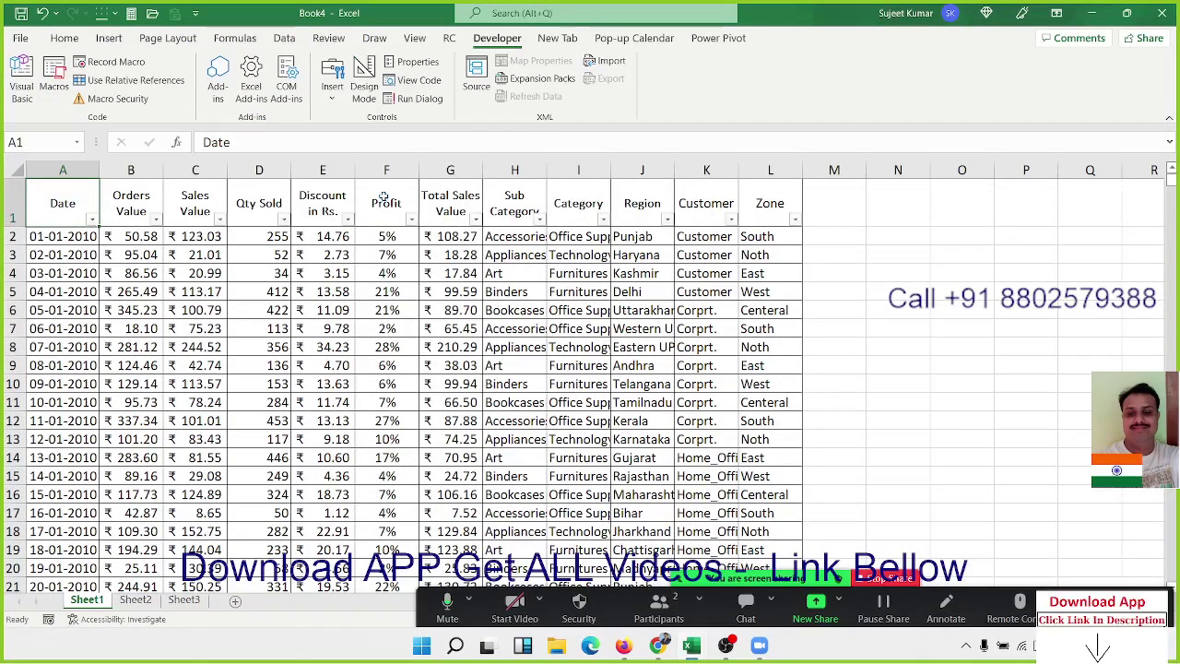
{"action": "key", "text": "ctrl+shift+l"}
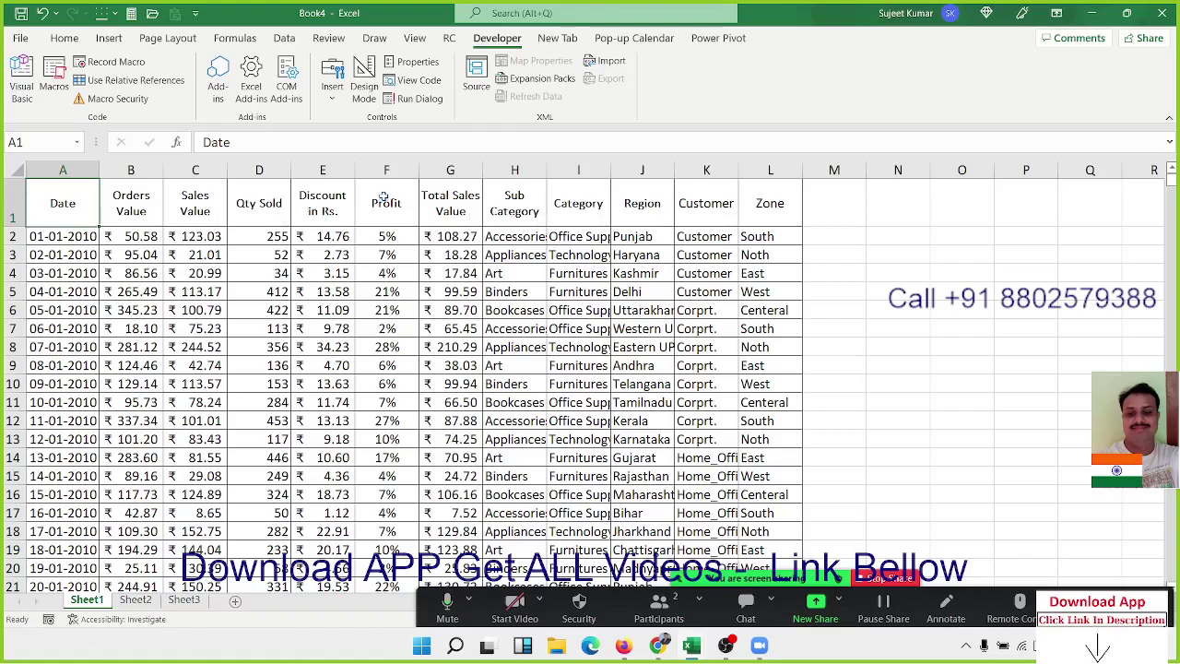
{"action": "key", "text": "alt+F11"}
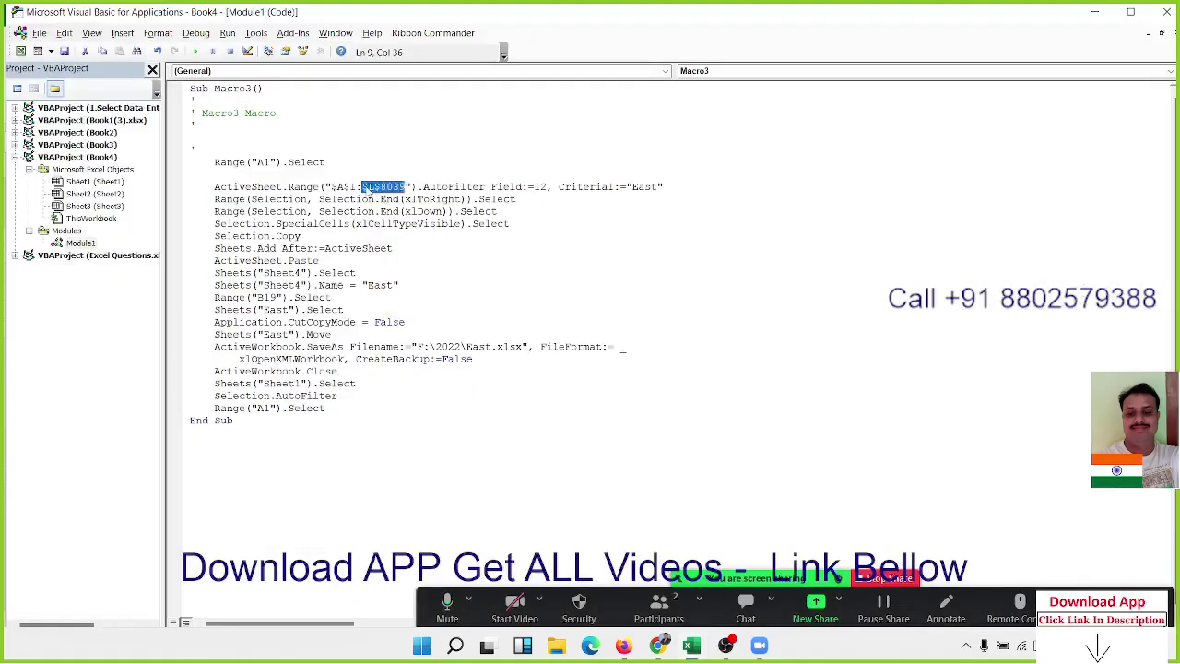
- Delete ":$L$8039" so the AutoFilter uses Range("$A$1") alone
{"action": "left_click", "coordinate": [362, 188]}
{"action": "key", "text": "Delete"}
{"action": "key", "text": "Delete"}
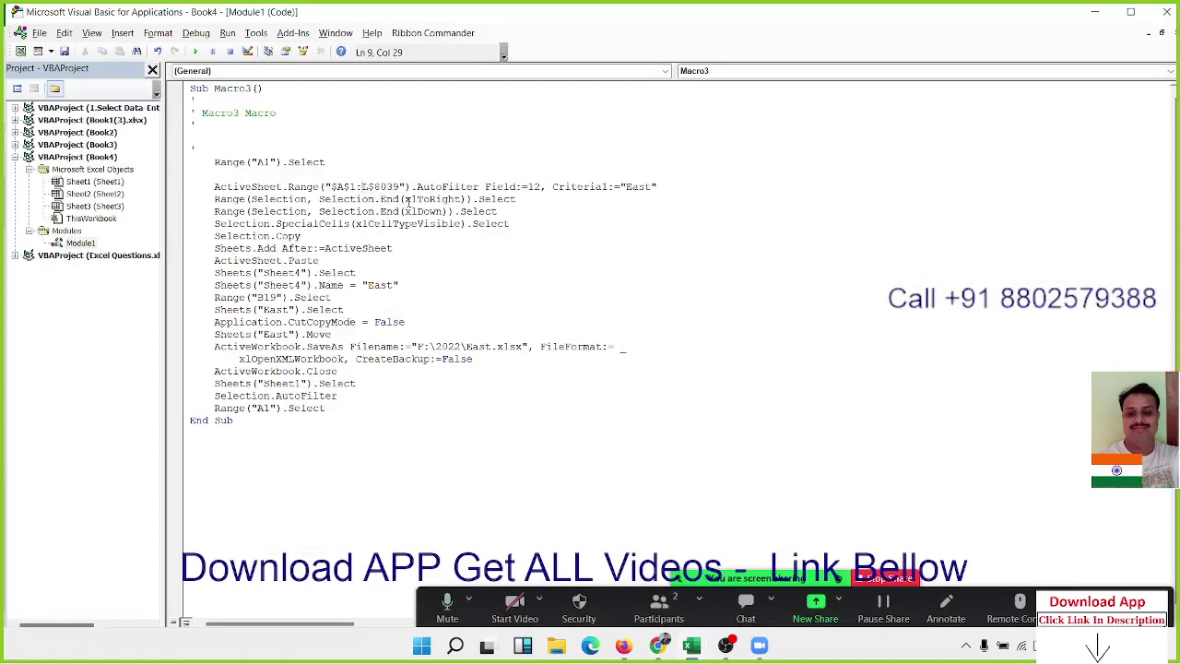
{"action": "key", "text": "Delete"}
{"action": "key", "text": "Delete"}
{"action": "key", "text": "Delete"}
{"action": "key", "text": "Delete"}
{"action": "key", "text": "Delete"}
{"action": "key", "text": "BackSpace"}
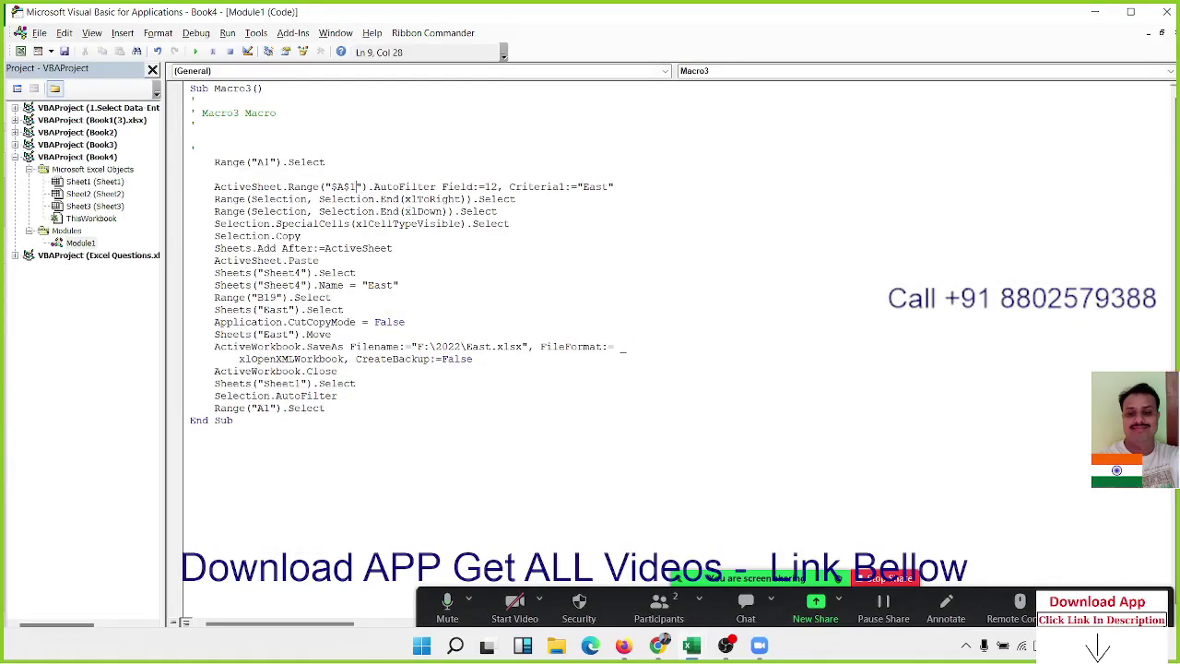
- Walk through Macro3's xlDown, xlCellTypeVisible, Copy and Sheets.Add lines
{"action": "left_click", "coordinate": [404, 224]}
{"action": "double_click", "coordinate": [365, 199]}
{"action": "double_click", "coordinate": [365, 211]}
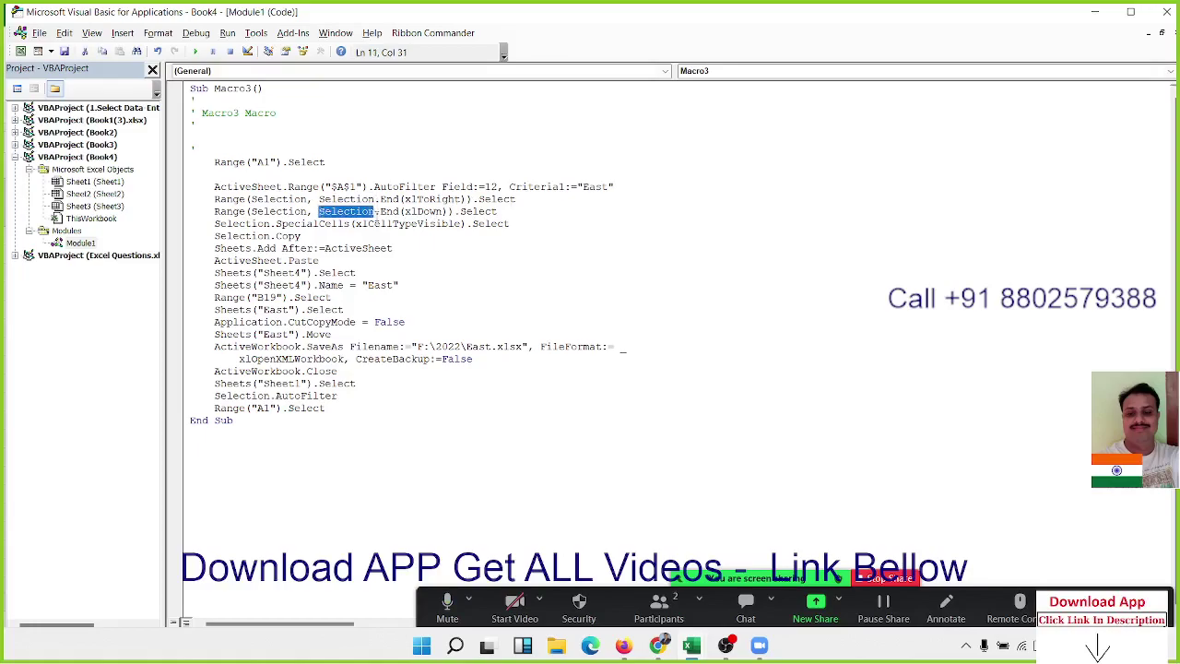
{"action": "double_click", "coordinate": [382, 224]}
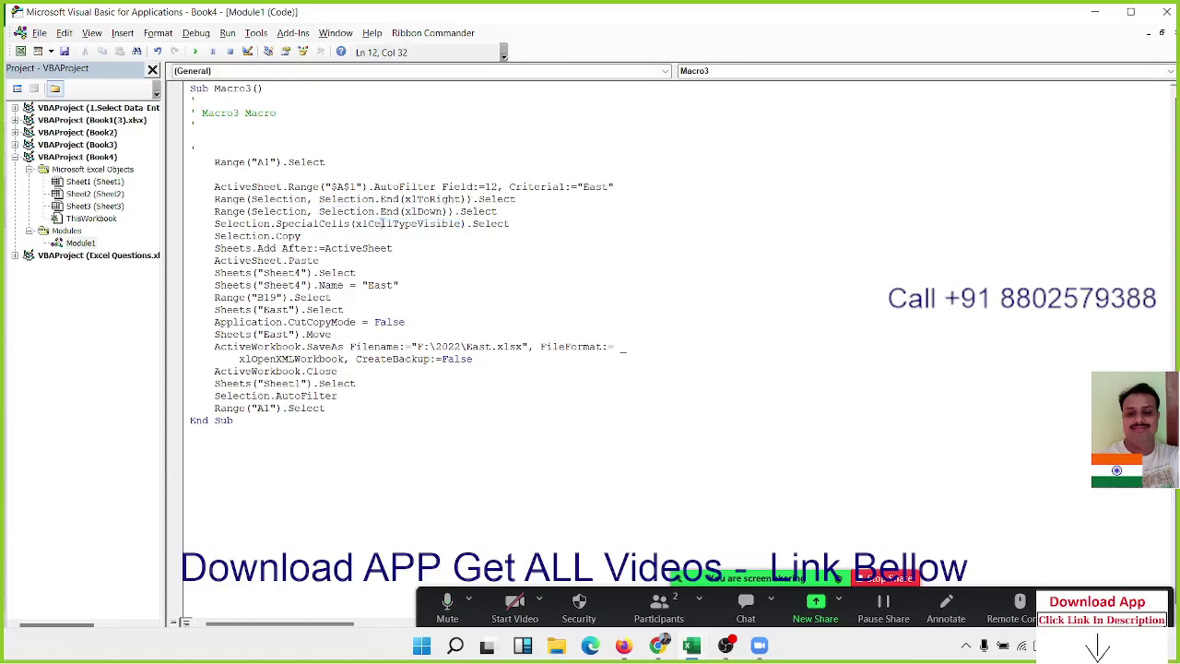
{"action": "double_click", "coordinate": [383, 225]}
{"action": "double_click", "coordinate": [335, 238]}
{"action": "double_click", "coordinate": [265, 249]}
- Delete the Sheets("Sheet4").Select line after ActiveSheet.Paste
{"action": "left_click", "coordinate": [353, 262]}
{"action": "key", "text": "Return"}
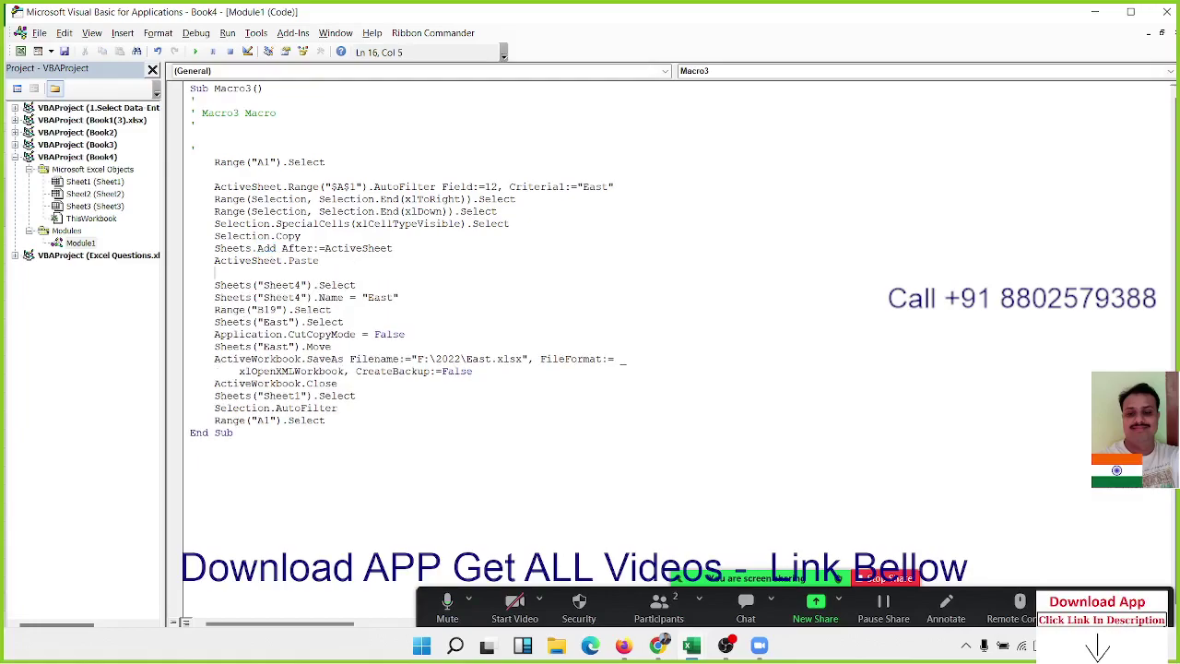
{"action": "key", "text": "Down"}
{"action": "key", "text": "shift+Down"}
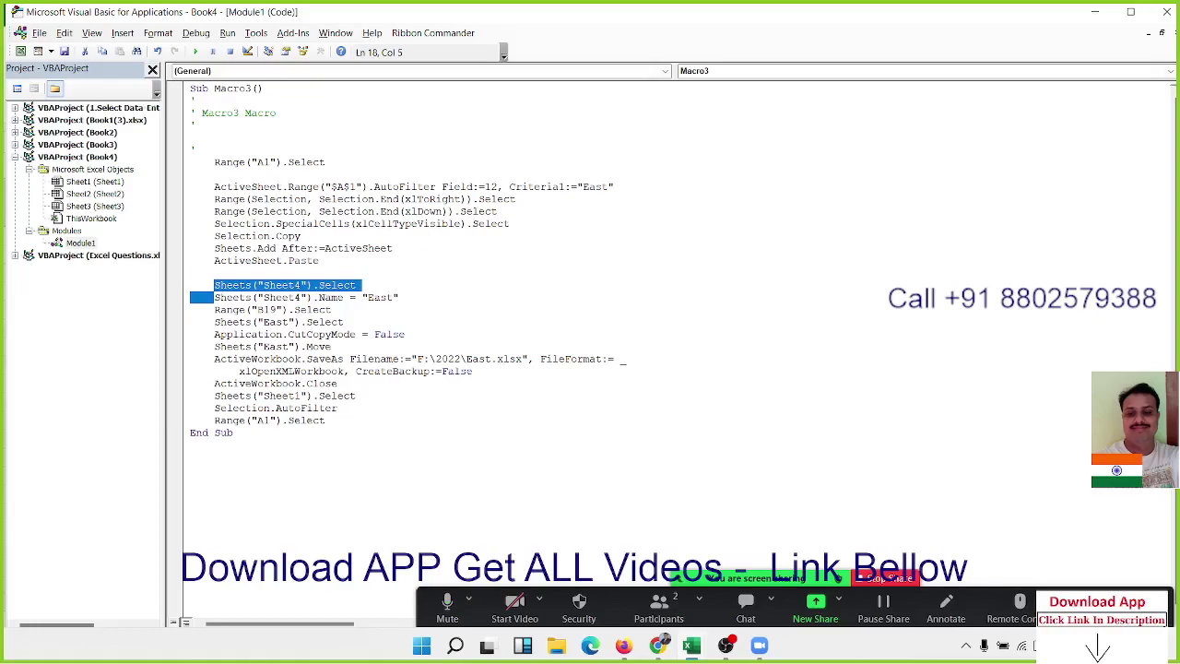
{"action": "key", "text": "Delete"}
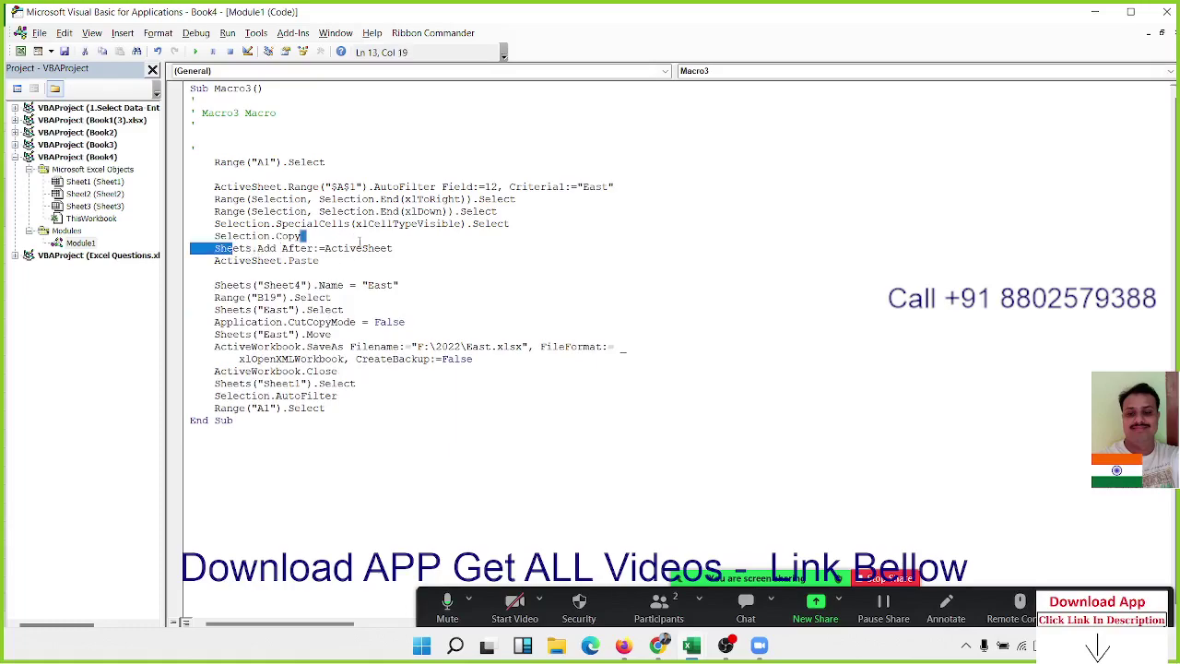
- Replace Sheets("Sheet4") in the .Name line with ActiveSheet, giving ActiveSheet.Name = "East"
{"action": "left_click_drag", "start_coordinate": [232, 248], "coordinate": [373, 248]}
{"action": "left_click_drag", "start_coordinate": [232, 260], "coordinate": [306, 260]}
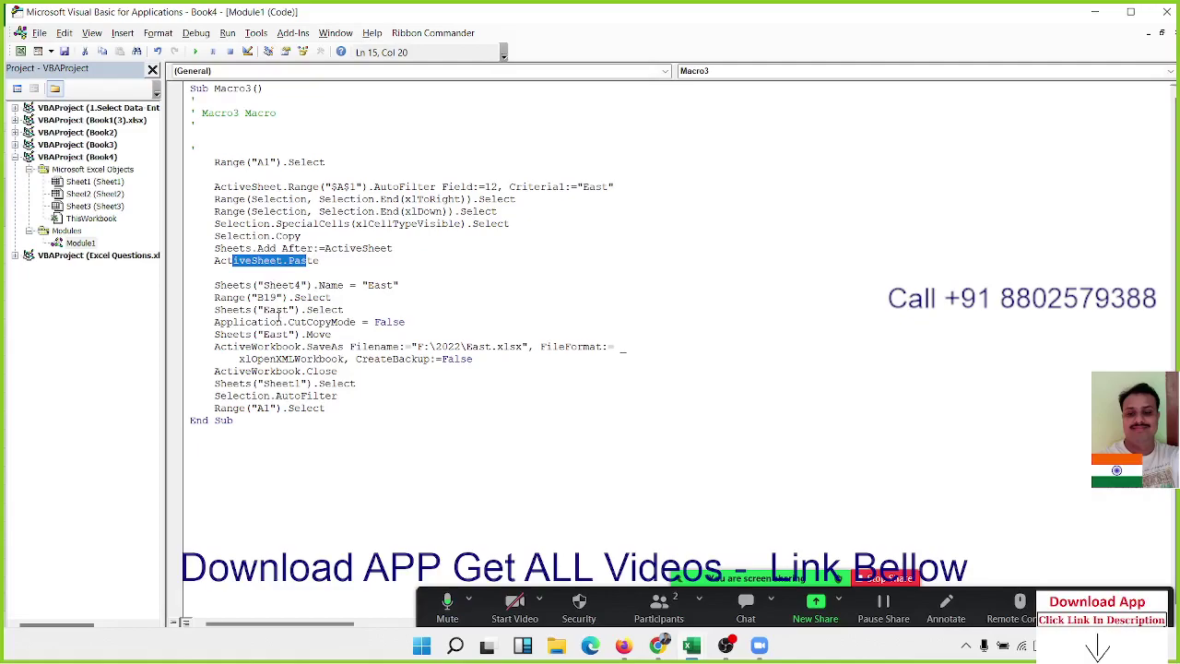
{"action": "left_click", "coordinate": [276, 322]}
{"action": "left_click_drag", "start_coordinate": [281, 261], "coordinate": [213, 261]}
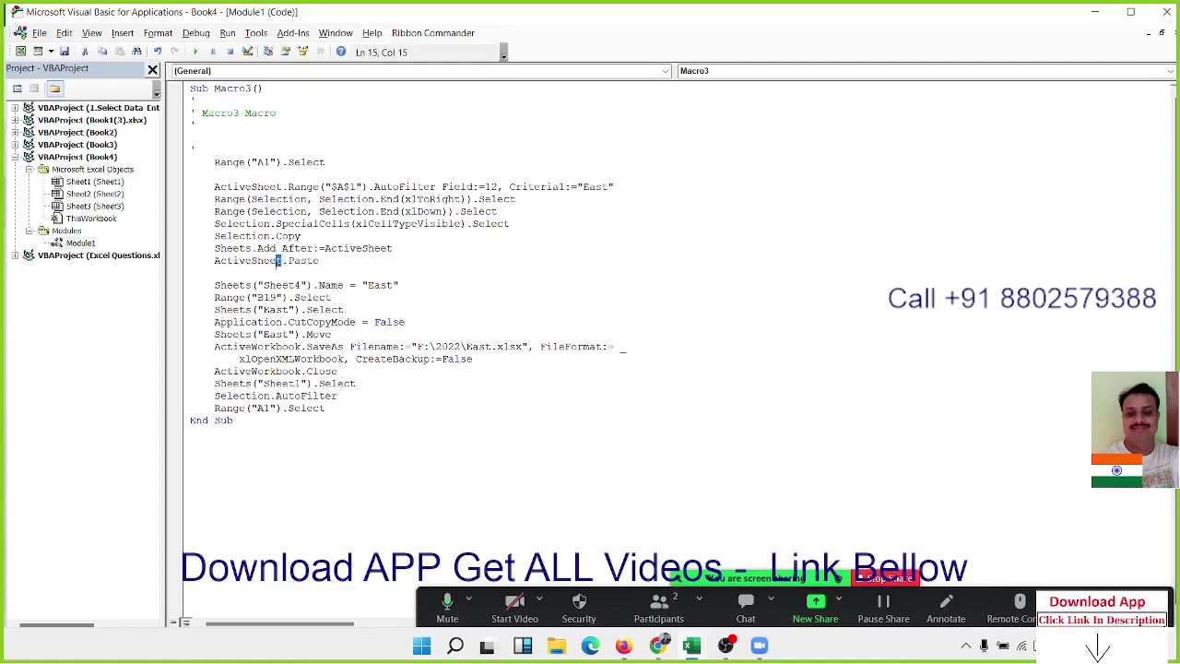
{"action": "key", "text": "ctrl+c"}
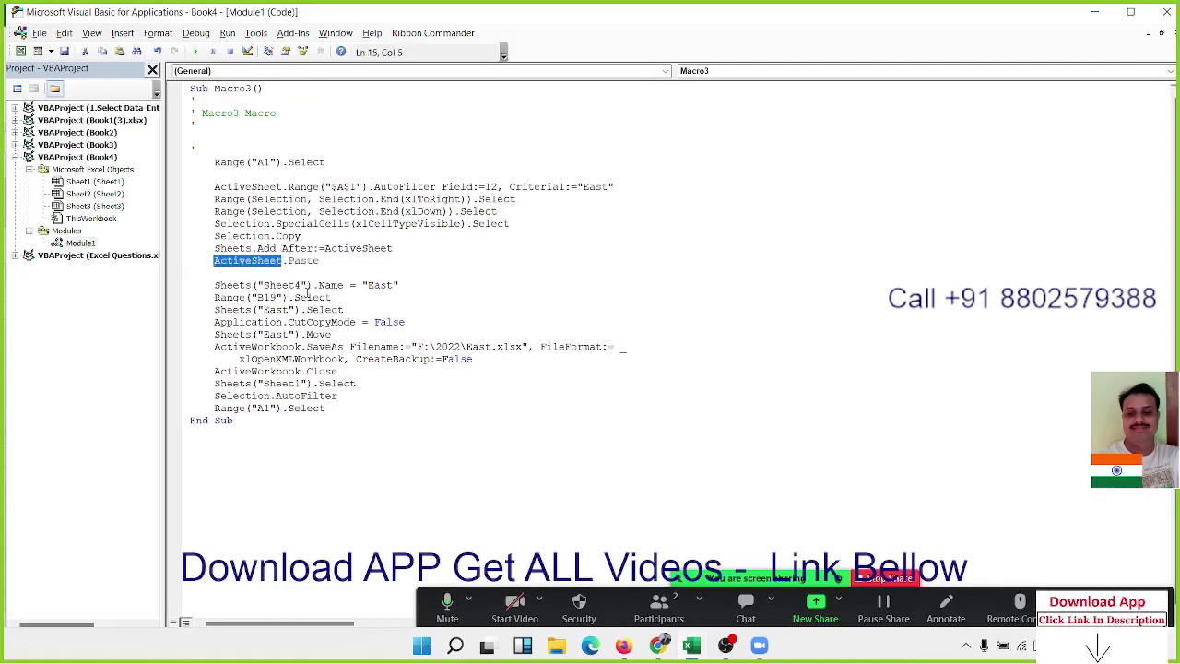
{"action": "left_click_drag", "start_coordinate": [313, 286], "coordinate": [219, 287]}
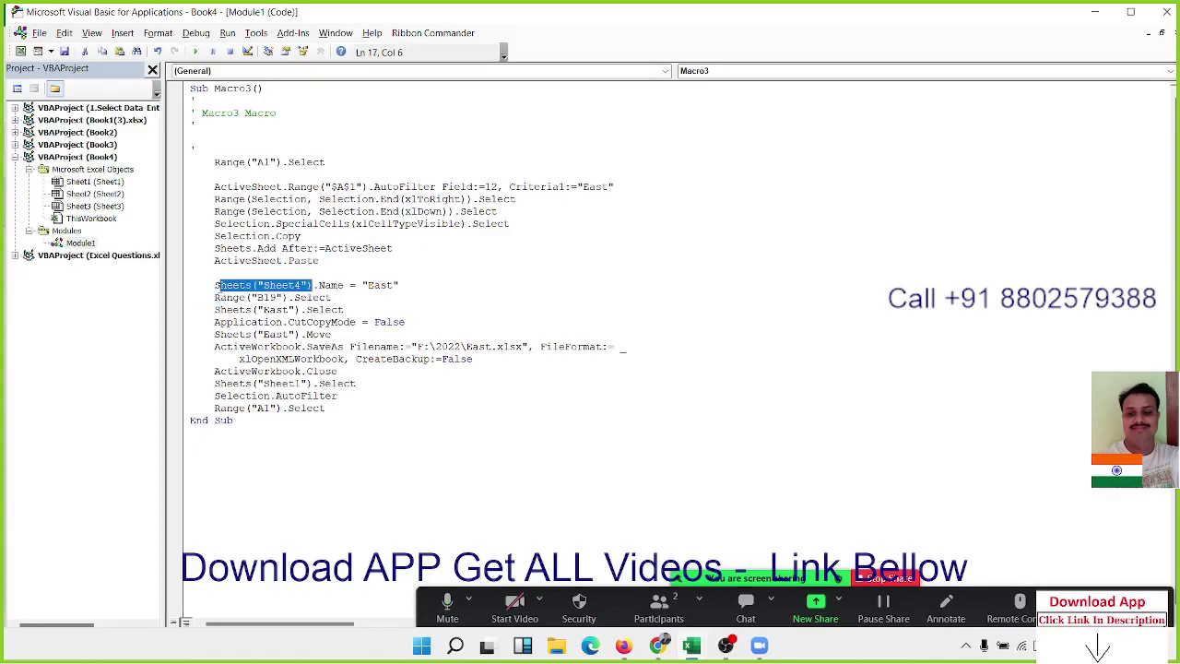
{"action": "left_click_drag", "start_coordinate": [219, 287], "coordinate": [214, 287]}
{"action": "key", "text": "ctrl+v"}
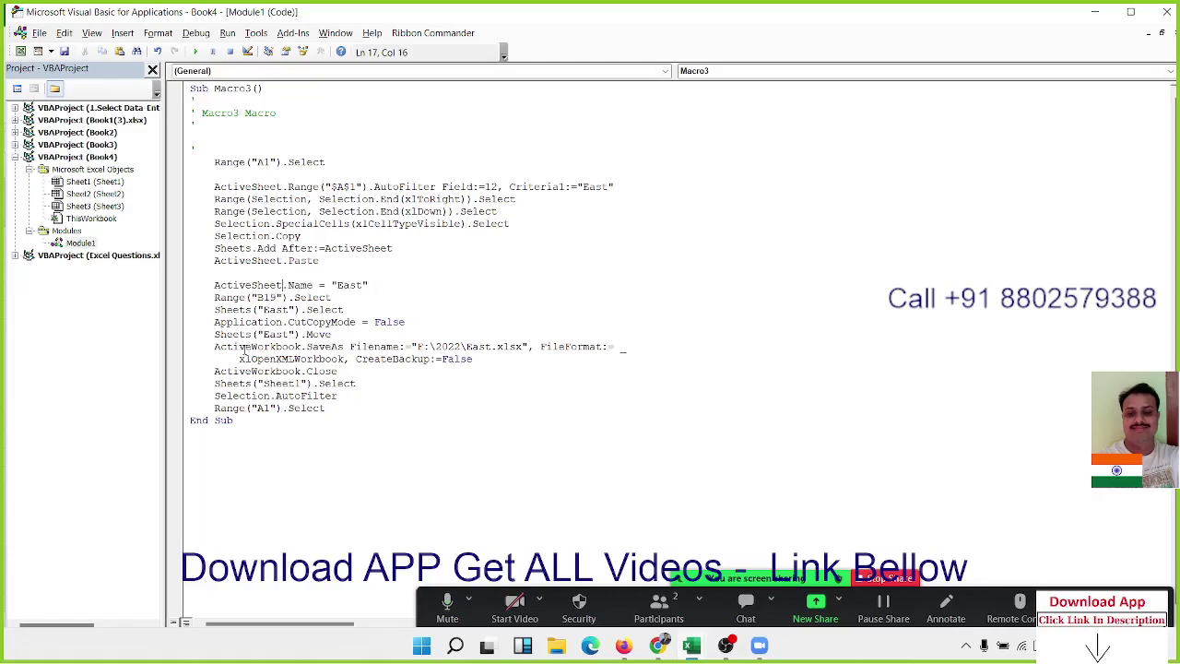
- Remove the leftover blank line after ActiveSheet.Paste
{"action": "left_click", "coordinate": [258, 359]}
{"action": "left_click", "coordinate": [252, 272]}
{"action": "key", "text": "Delete"}
{"action": "key", "text": "Delete"}
{"action": "key", "text": "Delete"}
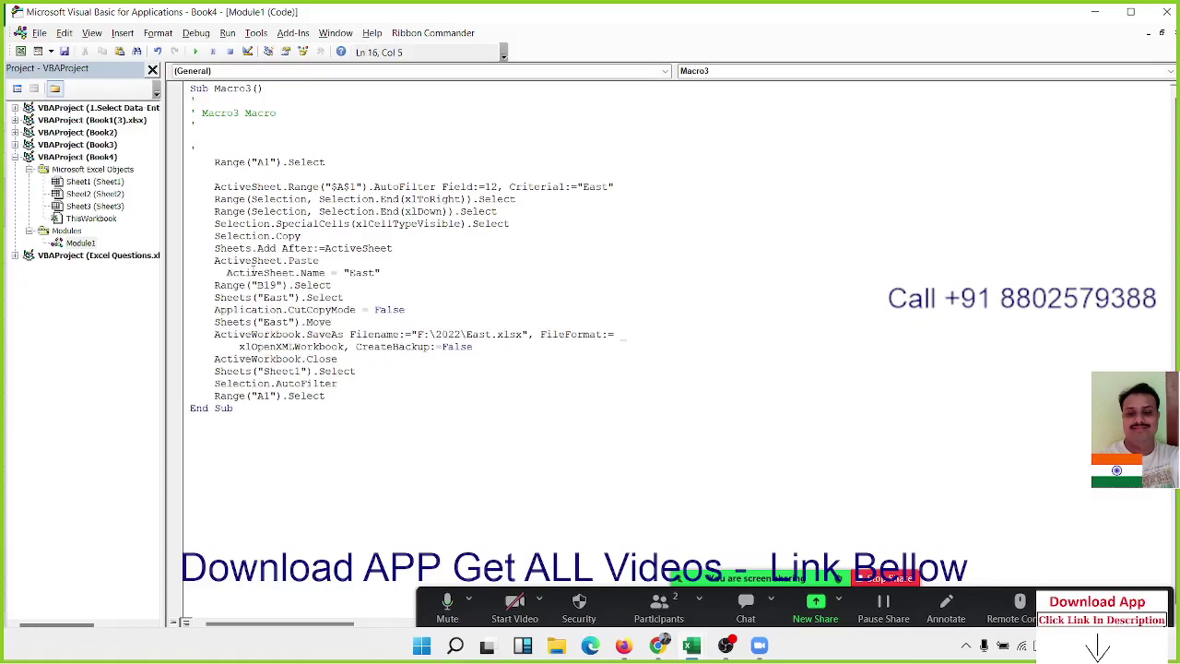
{"action": "key", "text": "Delete"}
{"action": "key", "text": "Delete"}
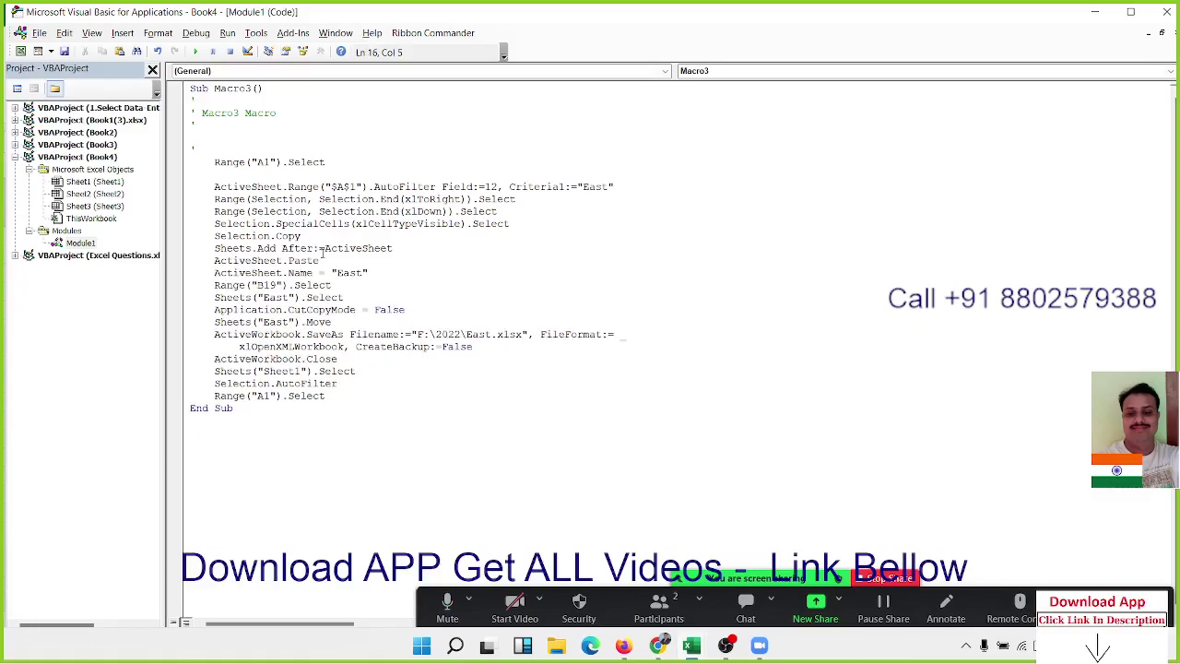
{"action": "left_click_drag", "start_coordinate": [347, 296], "coordinate": [208, 286]}
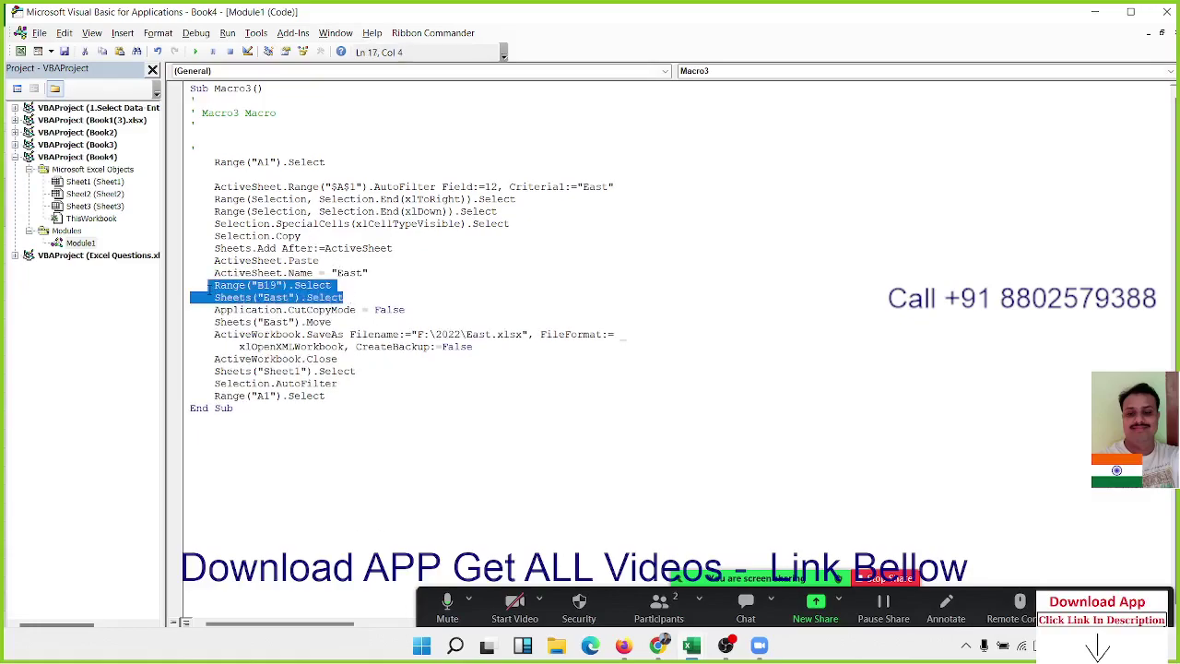
{"action": "key", "text": "Delete"}
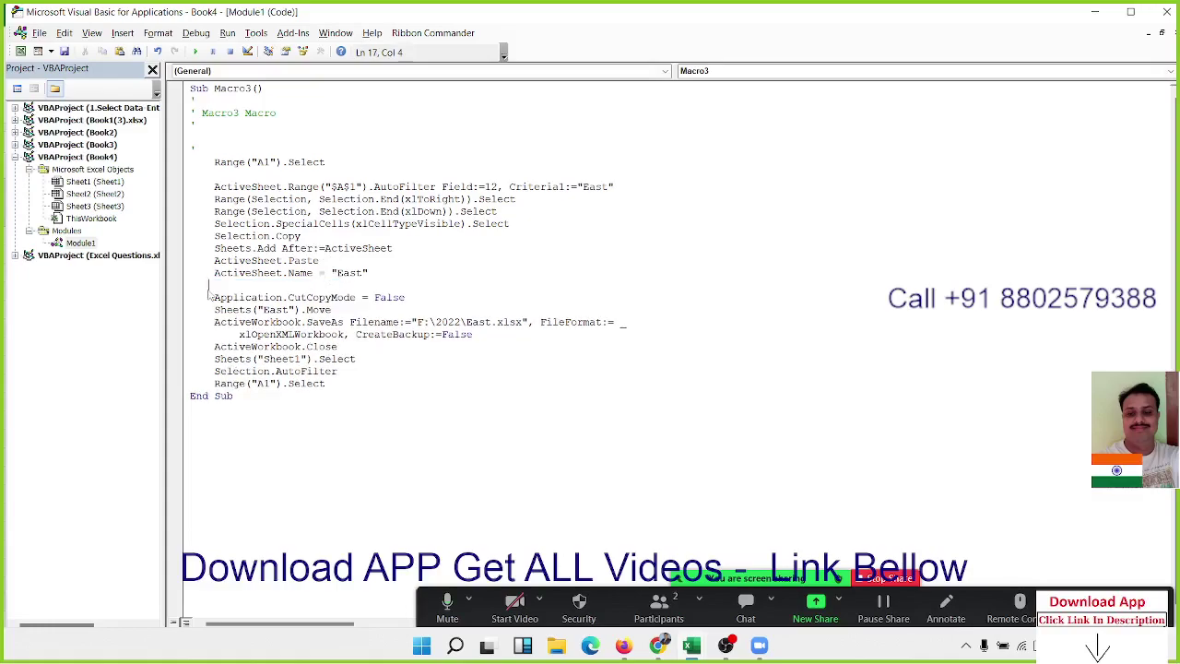
{"action": "left_click", "coordinate": [219, 297]}
{"action": "left_click", "coordinate": [296, 310]}
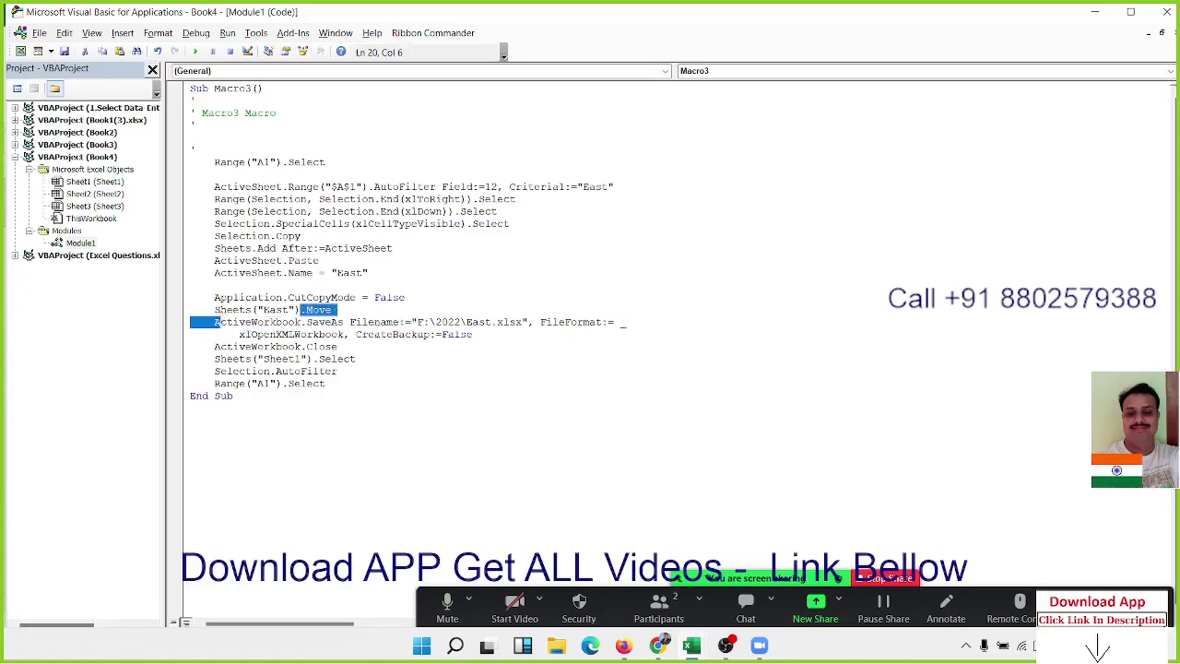
{"action": "left_click_drag", "start_coordinate": [296, 309], "coordinate": [214, 310]}
{"action": "key", "text": "ctrl+v"}
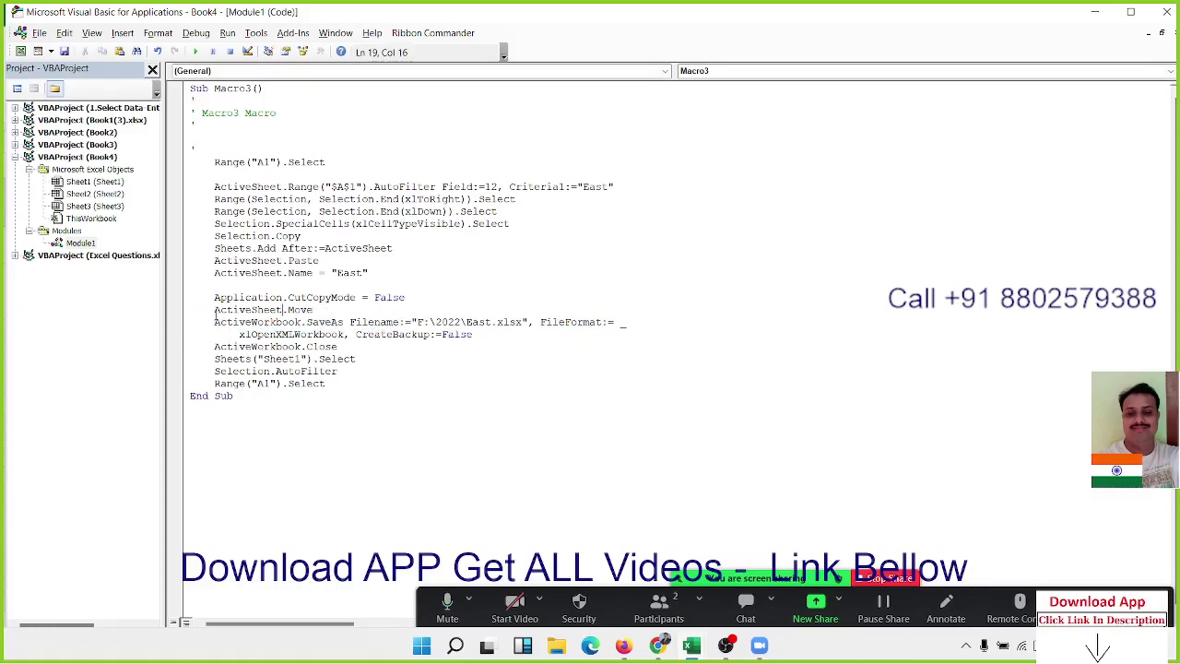
{"action": "left_click", "coordinate": [252, 333]}
{"action": "left_click", "coordinate": [382, 358]}
{"action": "left_click", "coordinate": [481, 325]}
{"action": "double_click", "coordinate": [266, 347]}
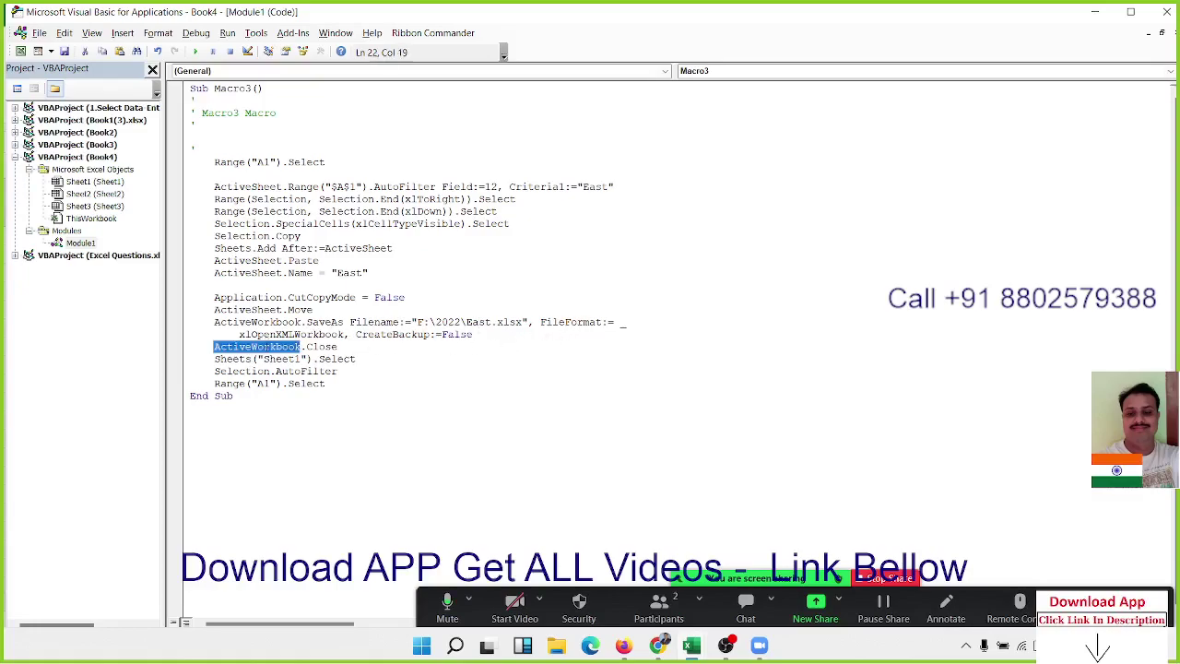
{"action": "double_click", "coordinate": [267, 358]}
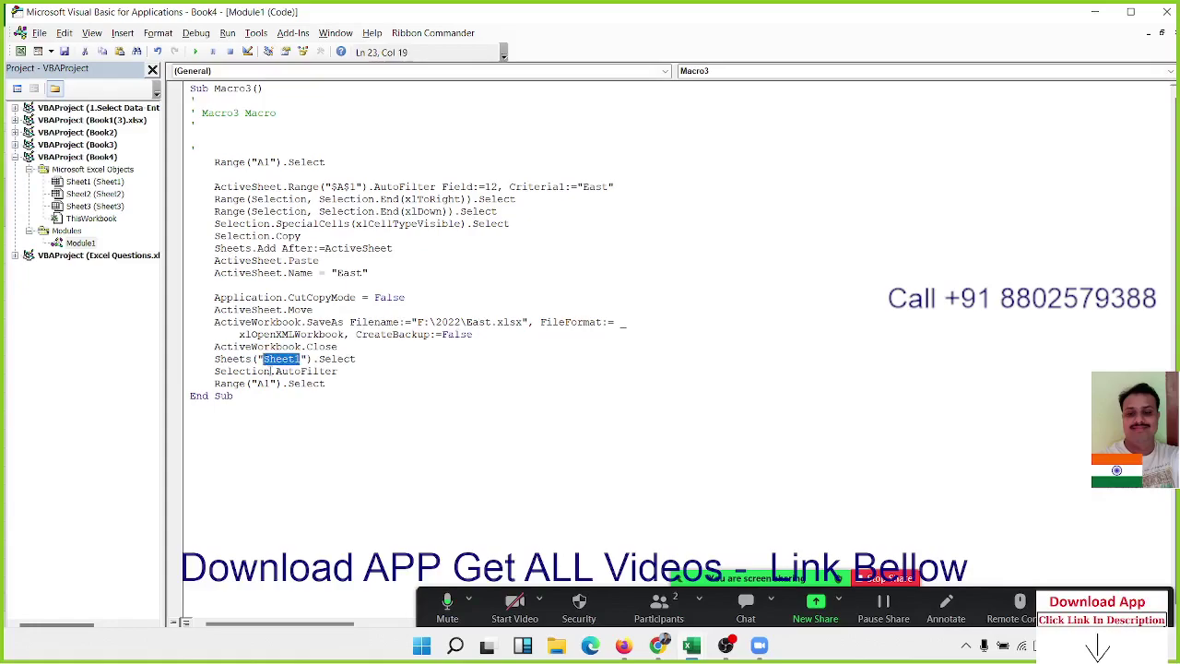
{"action": "double_click", "coordinate": [265, 370]}
{"action": "left_click", "coordinate": [277, 382]}
{"action": "left_click_drag", "start_coordinate": [277, 382], "coordinate": [287, 383]}
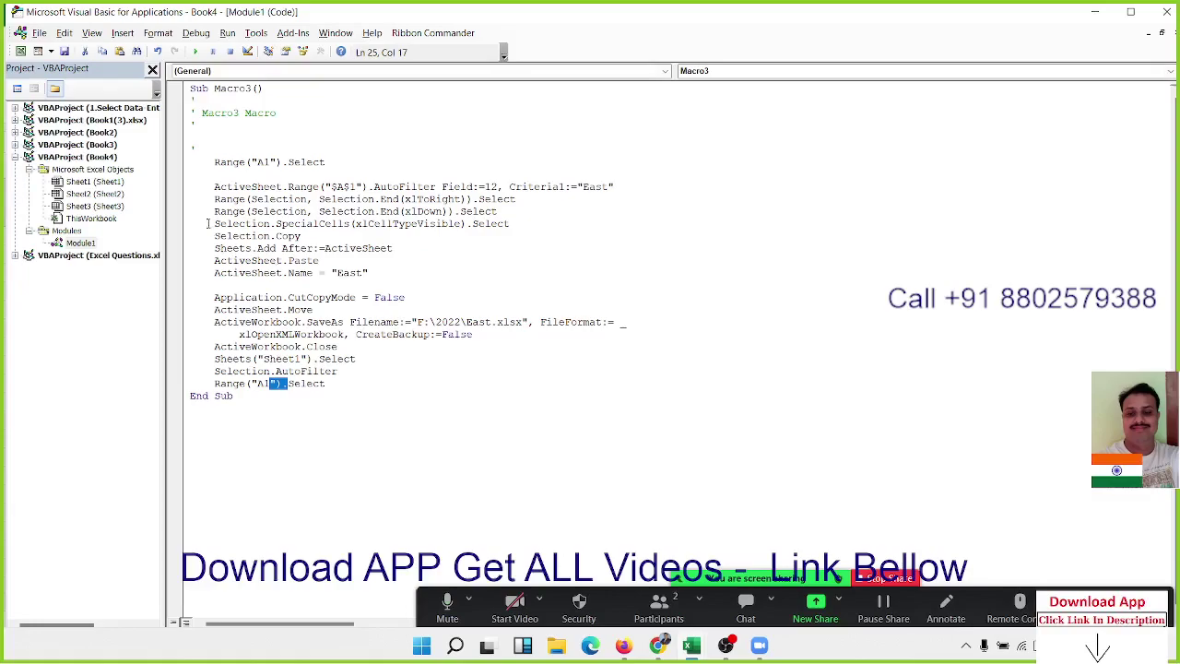
- Insert m = InputBox("Enter Zone Name") as the first statement of Macro3
{"action": "left_click", "coordinate": [226, 175]}
{"action": "key", "text": "Delete"}
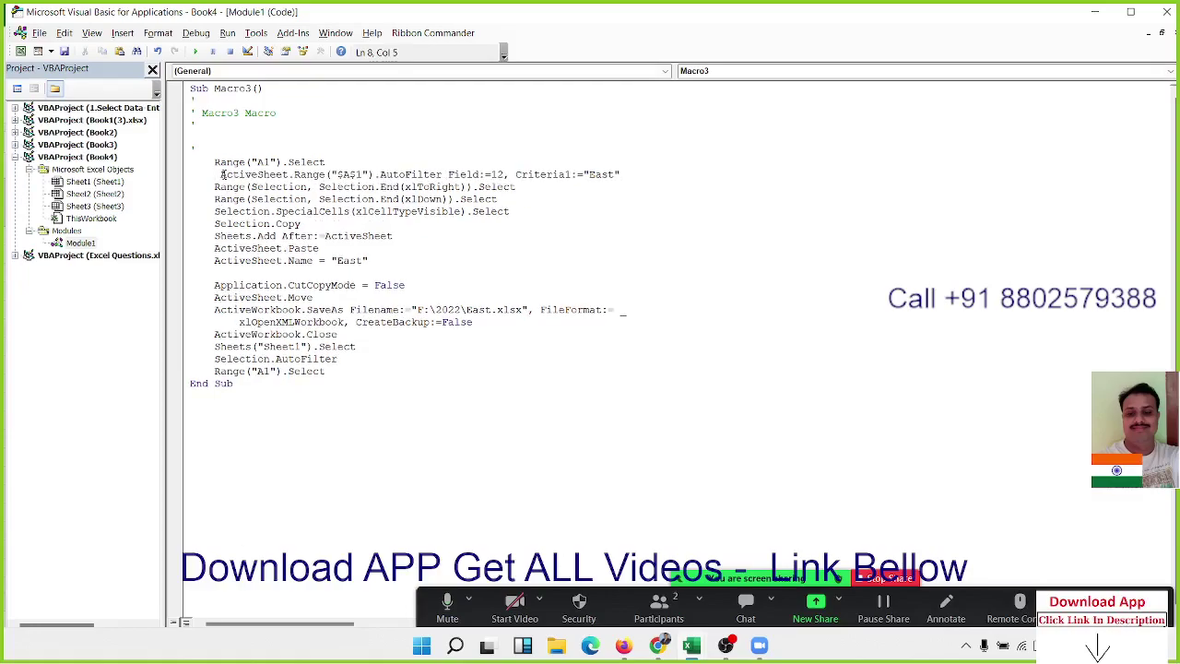
{"action": "key", "text": "ctrl+z"}
{"action": "key", "text": "ctrl+z"}
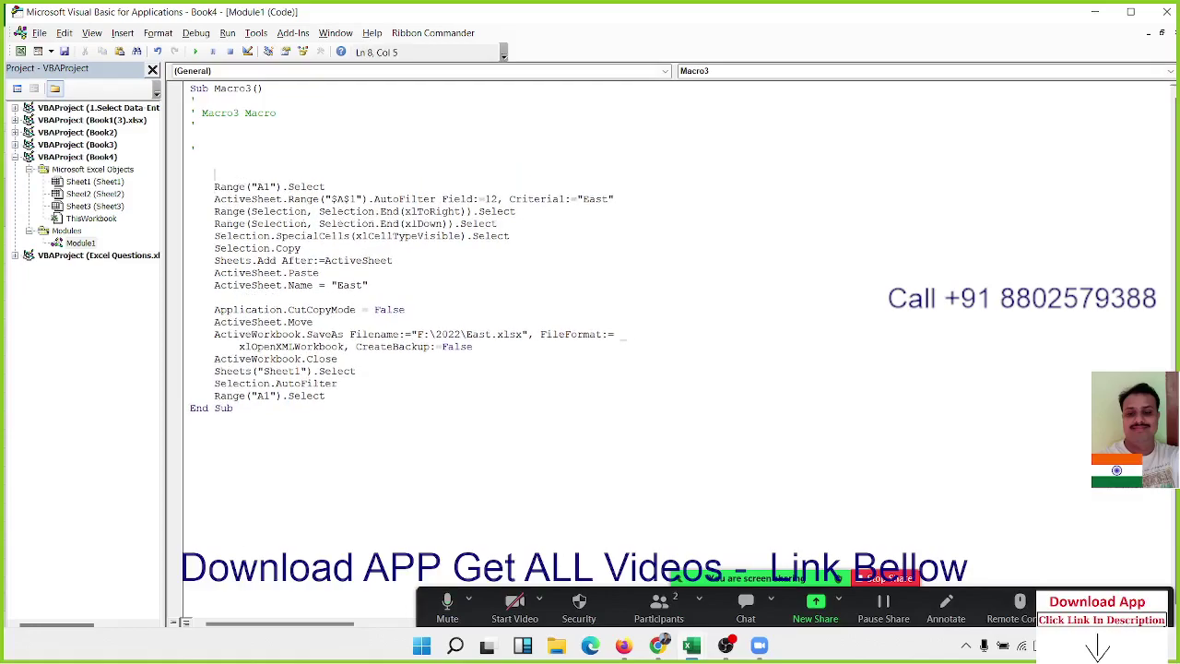
{"action": "left_click", "coordinate": [215, 162]}
{"action": "type", "text": "m"}
{"action": "type", "text": "=inp"}
{"action": "type", "text": "utbo"}
{"action": "type", "text": "x()"}
{"action": "key", "text": "BackSpace"}
{"action": "type", "text": "\""}
{"action": "type", "text": "Enter "}
{"action": "type", "text": "Z"}
{"action": "type", "text": "on e "}
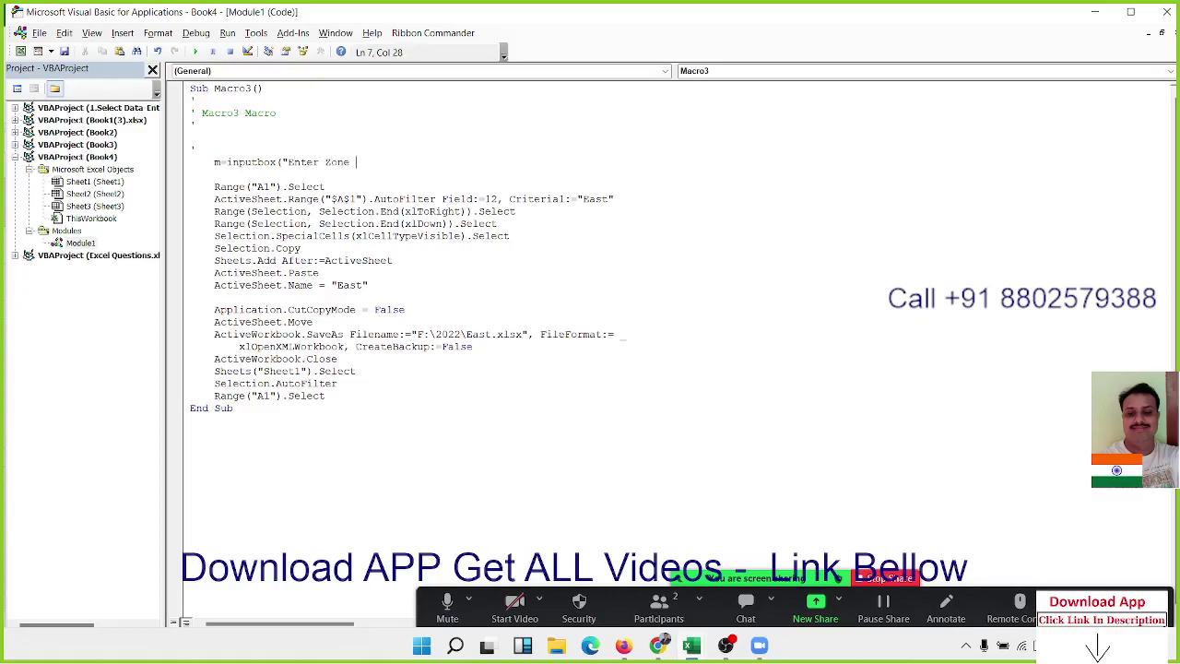
{"action": "type", "text": "Name"}
{"action": "type", "text": ")"}
{"action": "left_click", "coordinate": [224, 230]}
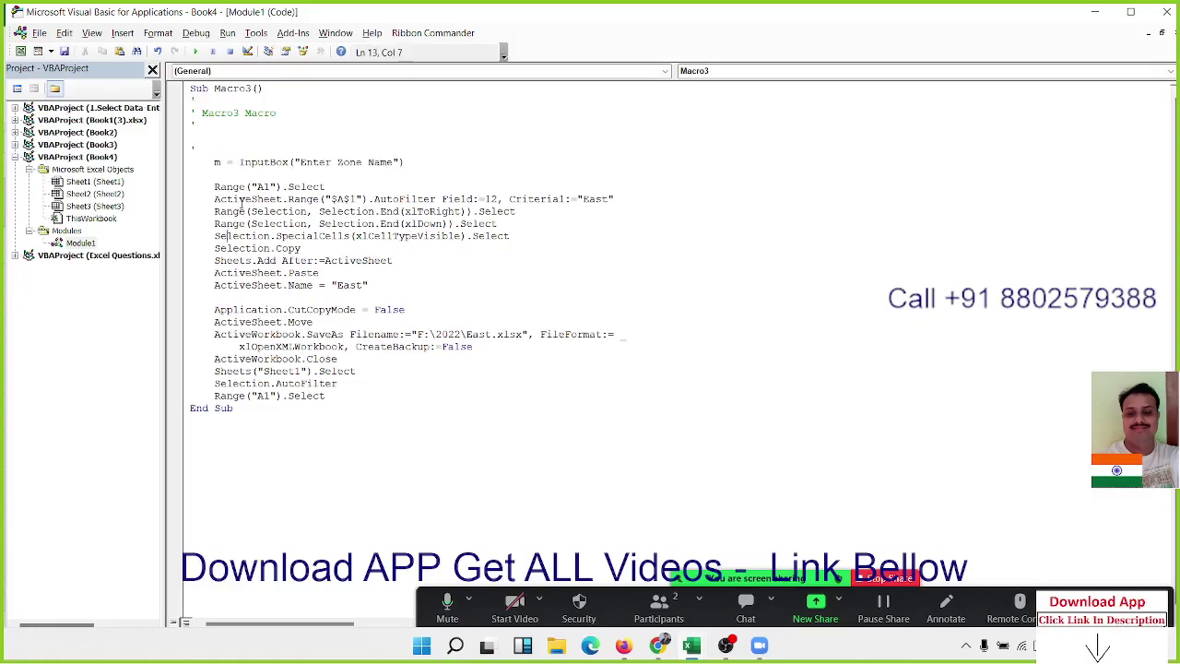
{"action": "double_click", "coordinate": [217, 162]}
{"action": "left_click", "coordinate": [218, 155]}
{"action": "key", "text": "Return"}
{"action": "key", "text": "Return"}
{"action": "type", "text": "d"}
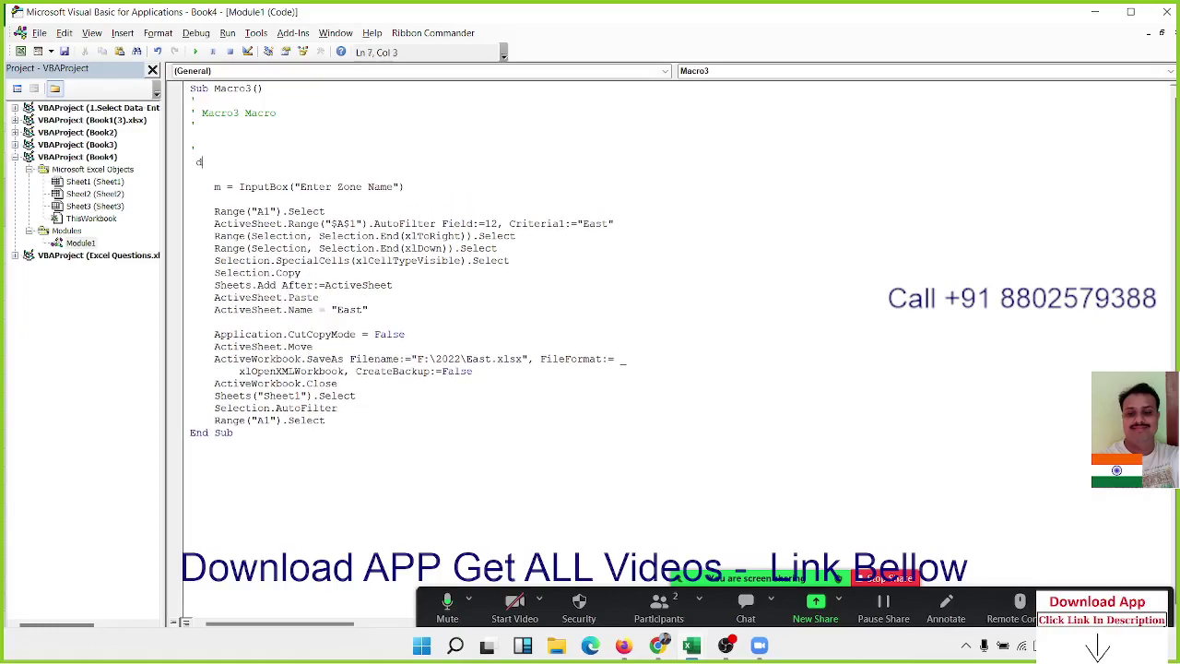
{"action": "type", "text": "im "}
{"action": "type", "text": "r as "}
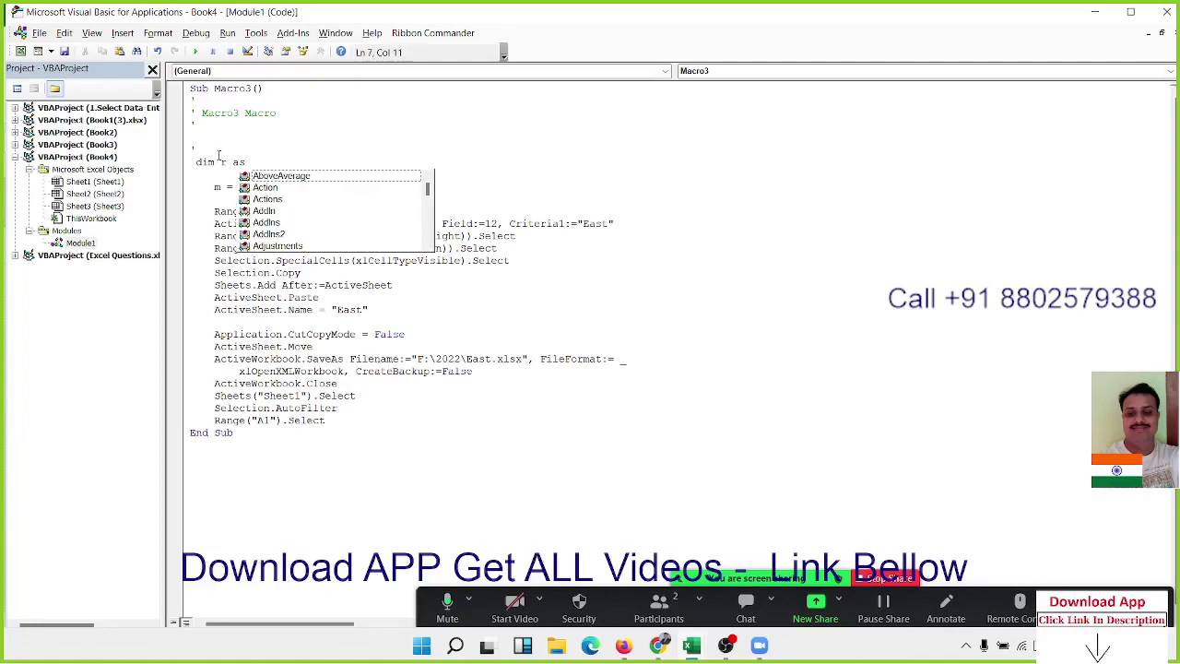
{"action": "type", "text": "in"}
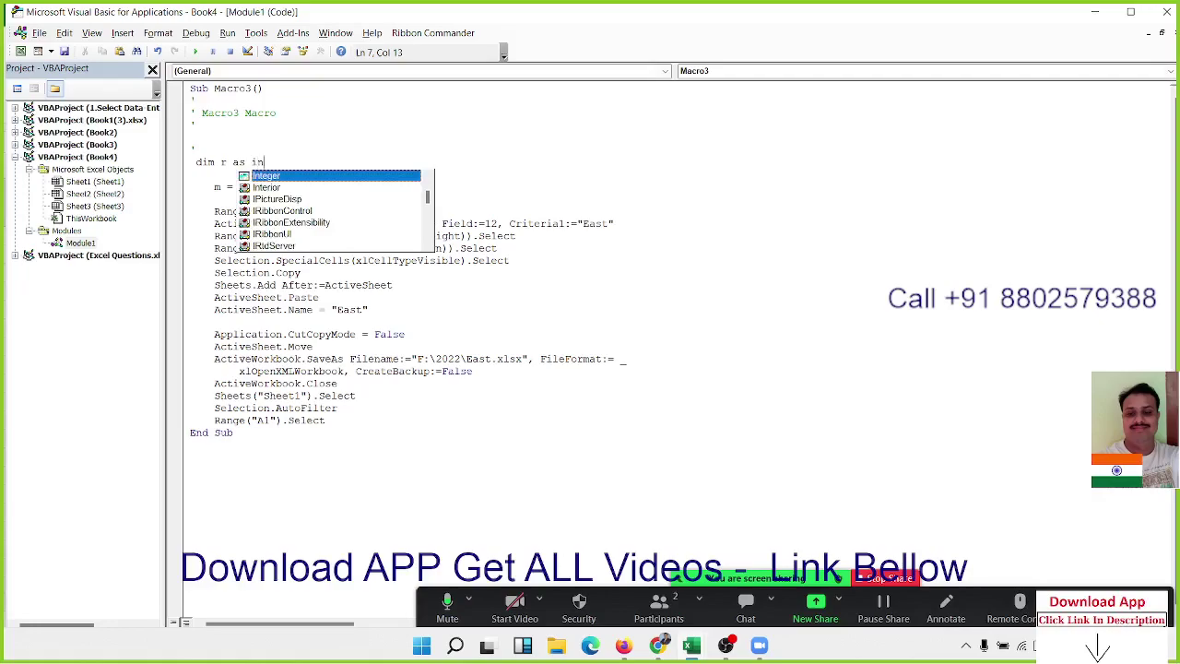
{"action": "key", "text": "BackSpace"}
{"action": "key", "text": "BackSpace"}
{"action": "key", "text": "BackSpace"}
{"action": "key", "text": "BackSpace"}
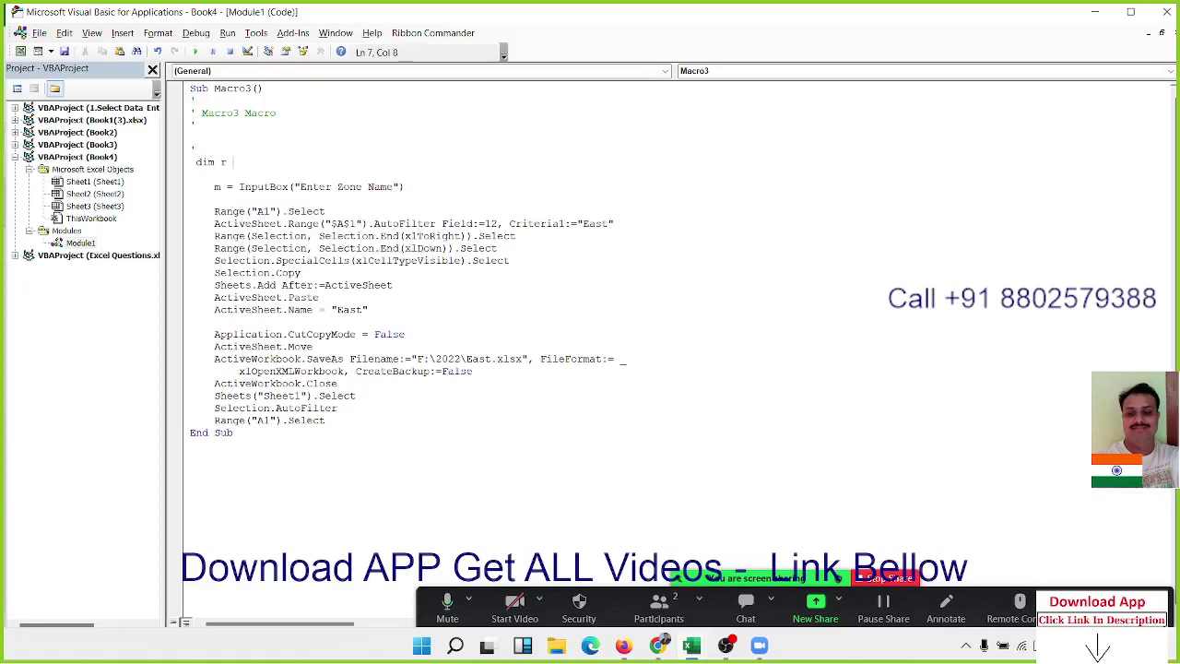
{"action": "key", "text": "BackSpace"}
{"action": "key", "text": "BackSpace"}
{"action": "key", "text": "BackSpace"}
{"action": "key", "text": "BackSpace"}
{"action": "key", "text": "BackSpace"}
{"action": "key", "text": "BackSpace"}
{"action": "left_click", "coordinate": [213, 187]}
{"action": "left_click", "coordinate": [241, 186]}
{"action": "key", "text": "Left"}
{"action": "key", "text": "shift+Down"}
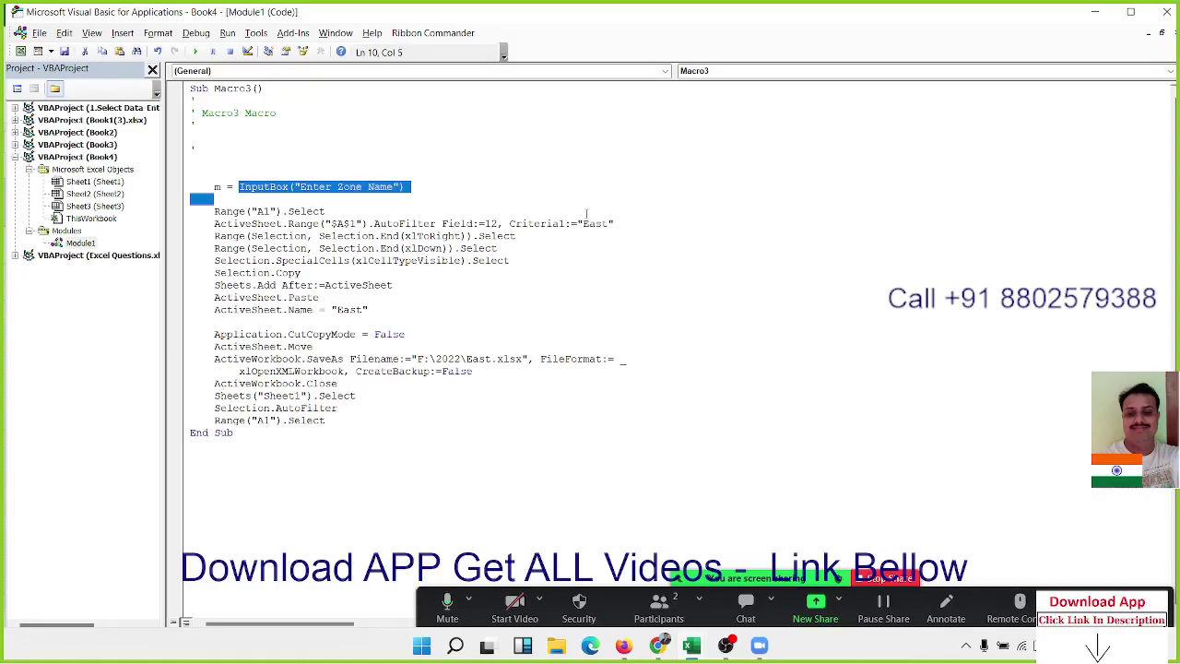
- Replace "East" with m in the AutoFilter criterion, sheet name and file name
{"action": "left_click_drag", "start_coordinate": [577, 223], "coordinate": [618, 219]}
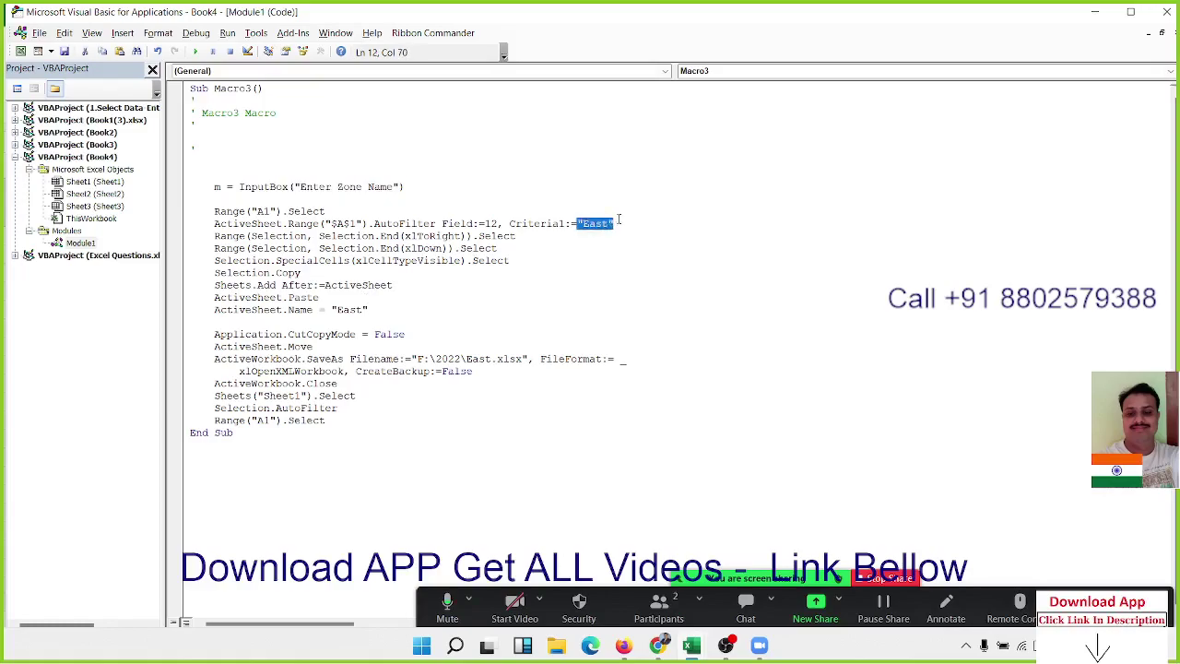
{"action": "type", "text": "m"}
{"action": "left_click", "coordinate": [573, 270]}
{"action": "left_click_drag", "start_coordinate": [332, 310], "coordinate": [370, 310]}
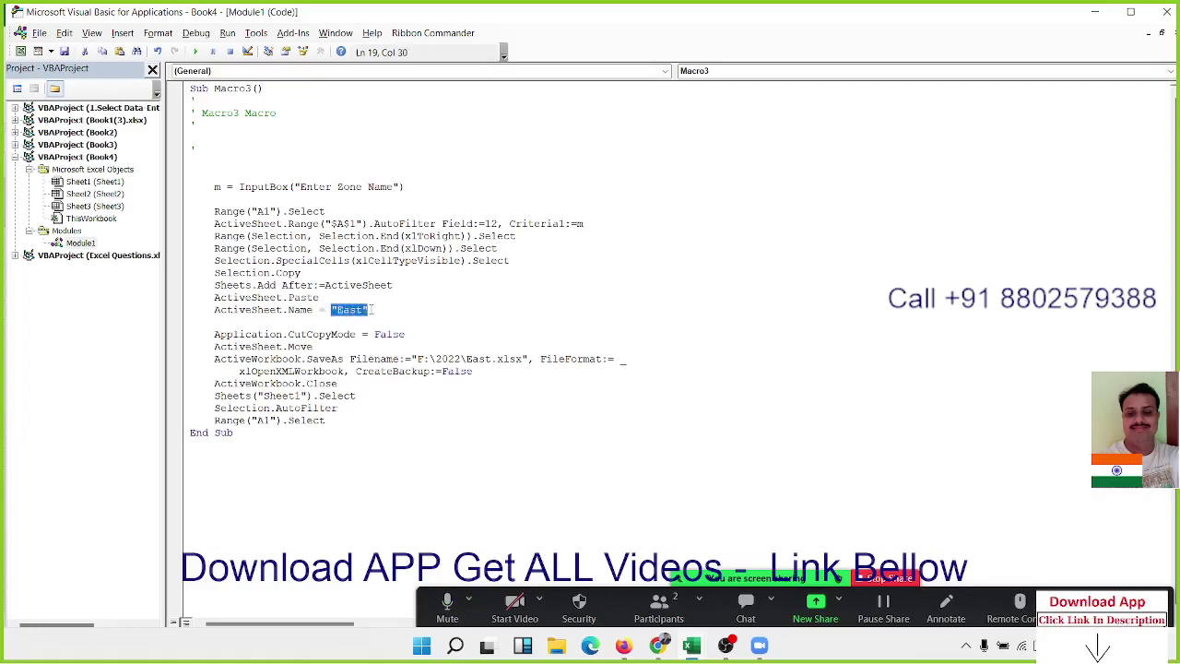
{"action": "type", "text": "m"}
{"action": "double_click", "coordinate": [481, 359]}
{"action": "type", "text": "m"}
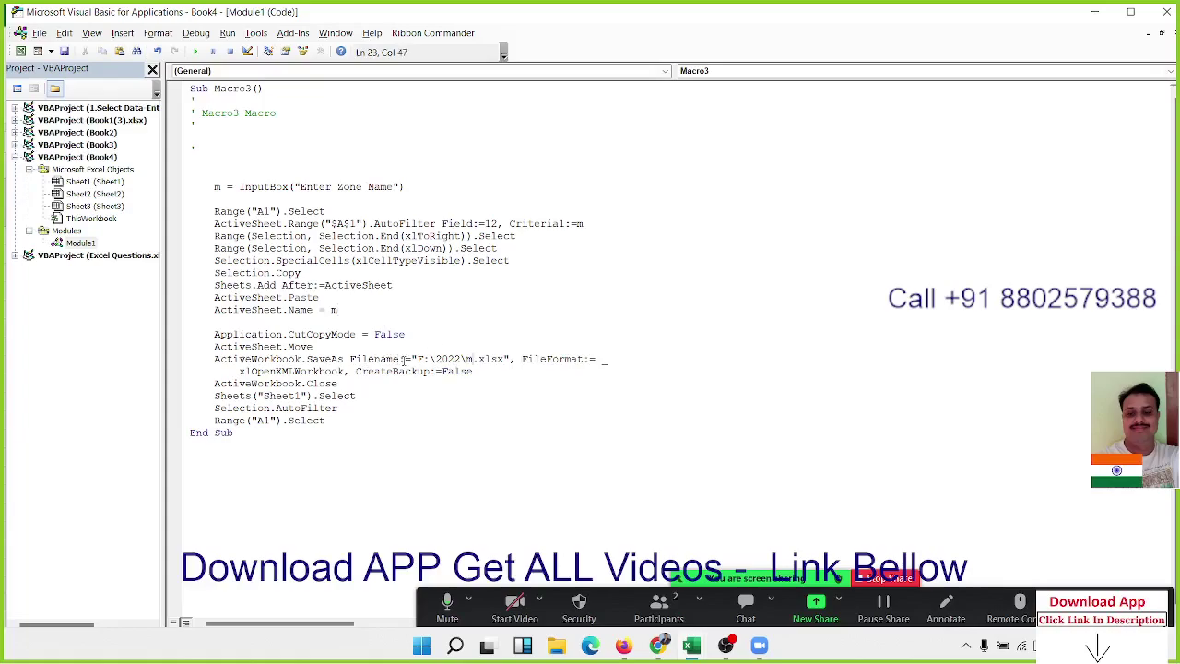
- Make the SaveAs filename "F:\2022\" & m & ".xlsx" and return to Excel
{"action": "left_click_drag", "start_coordinate": [411, 358], "coordinate": [509, 358]}
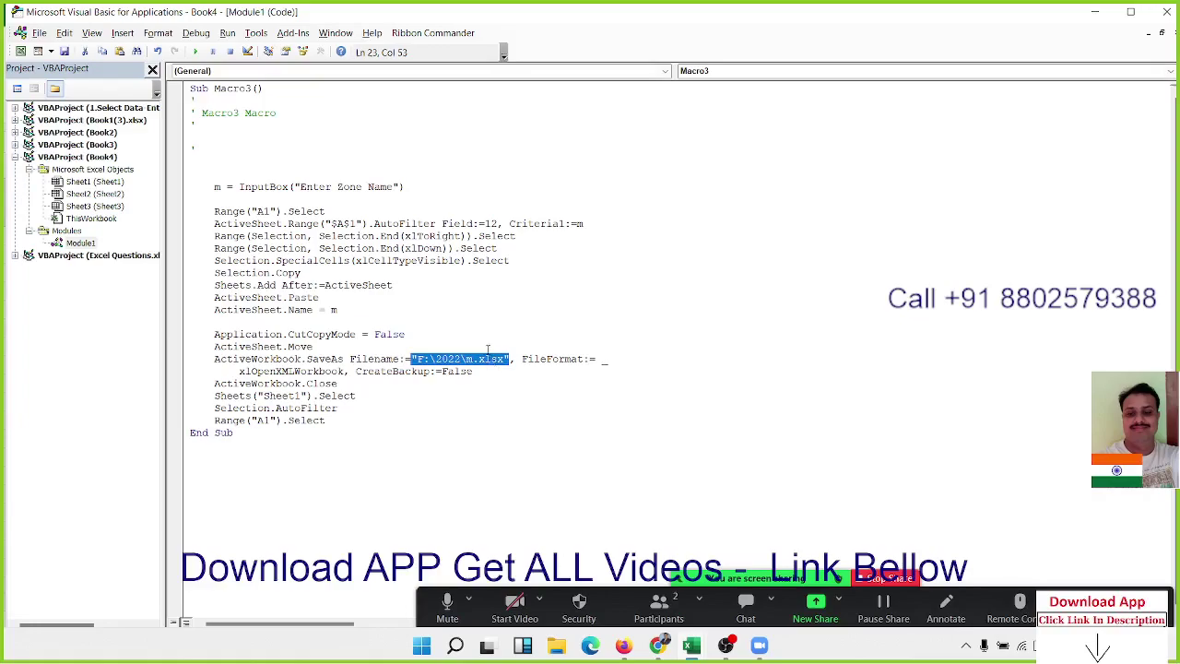
{"action": "left_click", "coordinate": [461, 360]}
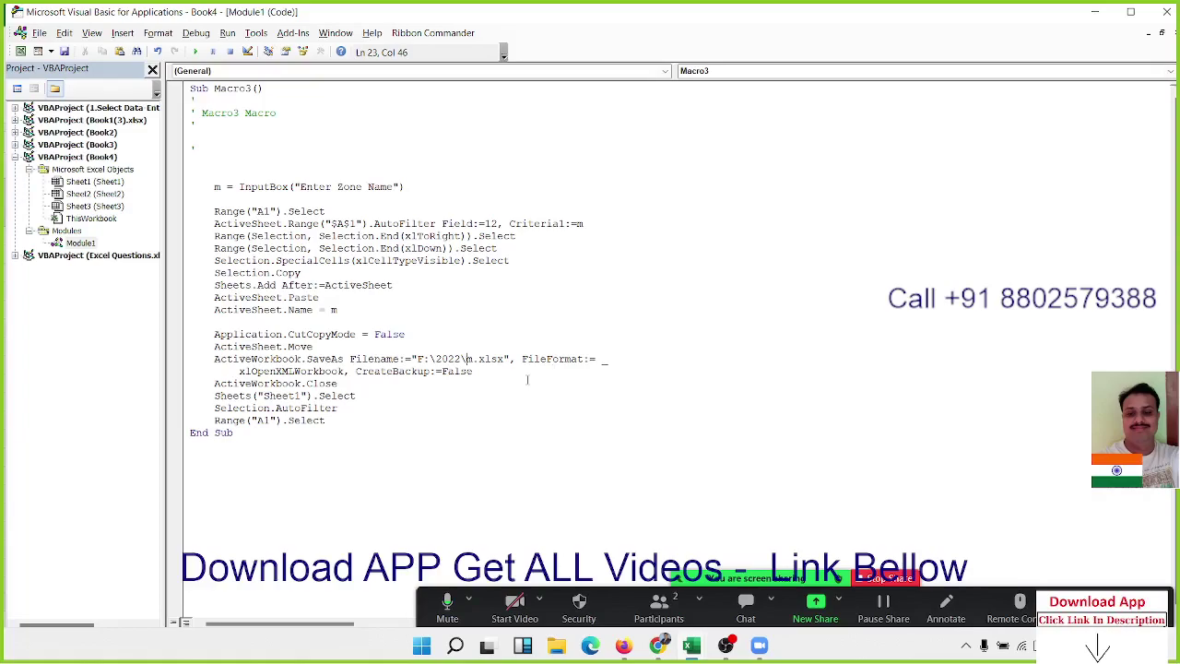
{"action": "key", "text": "shift+Right"}
{"action": "key", "text": "Left"}
{"action": "type", "text": "\" "}
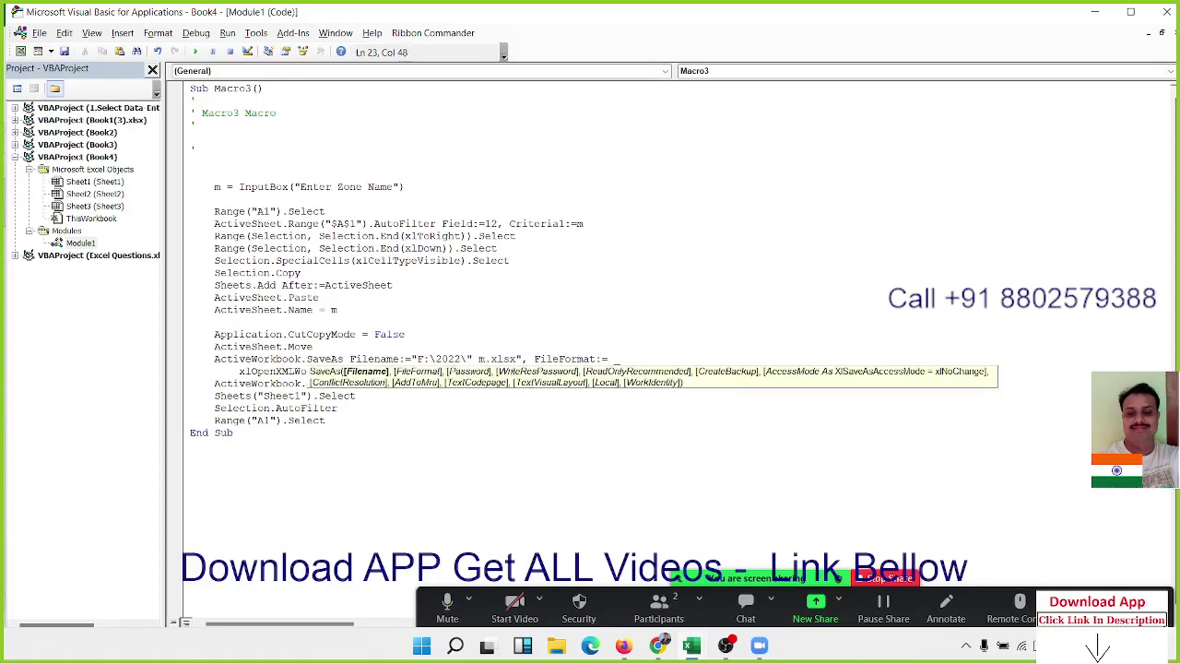
{"action": "type", "text": "&"}
{"action": "key", "text": "Right"}
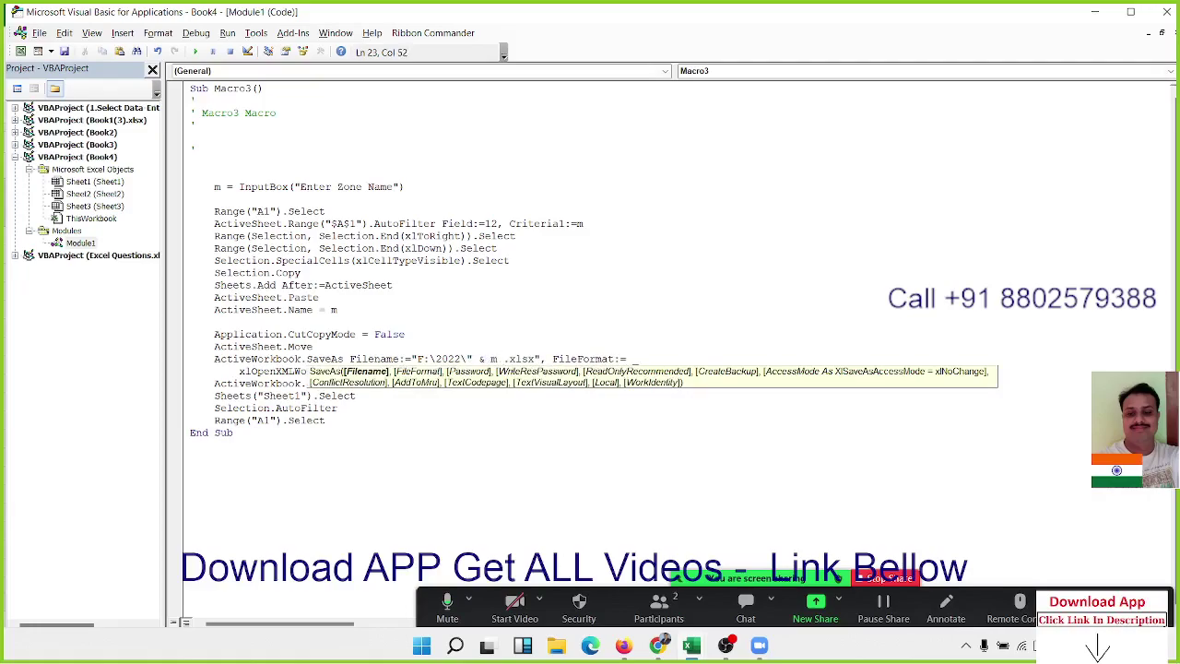
{"action": "type", "text": "& \""}
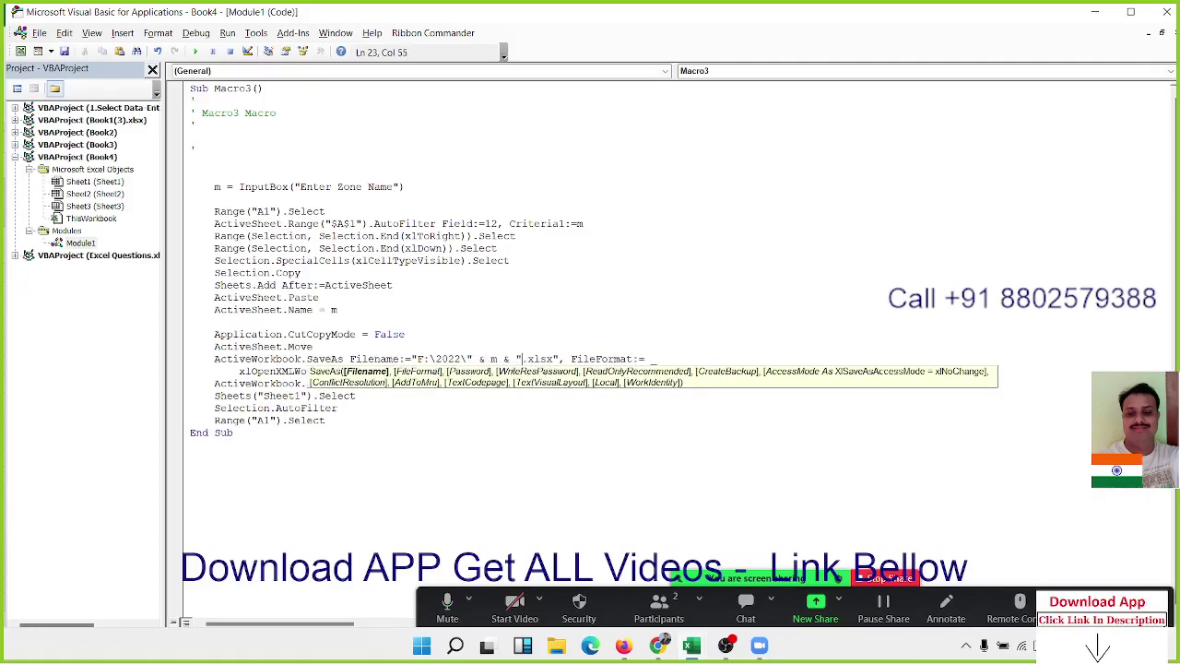
{"action": "left_click", "coordinate": [516, 355]}
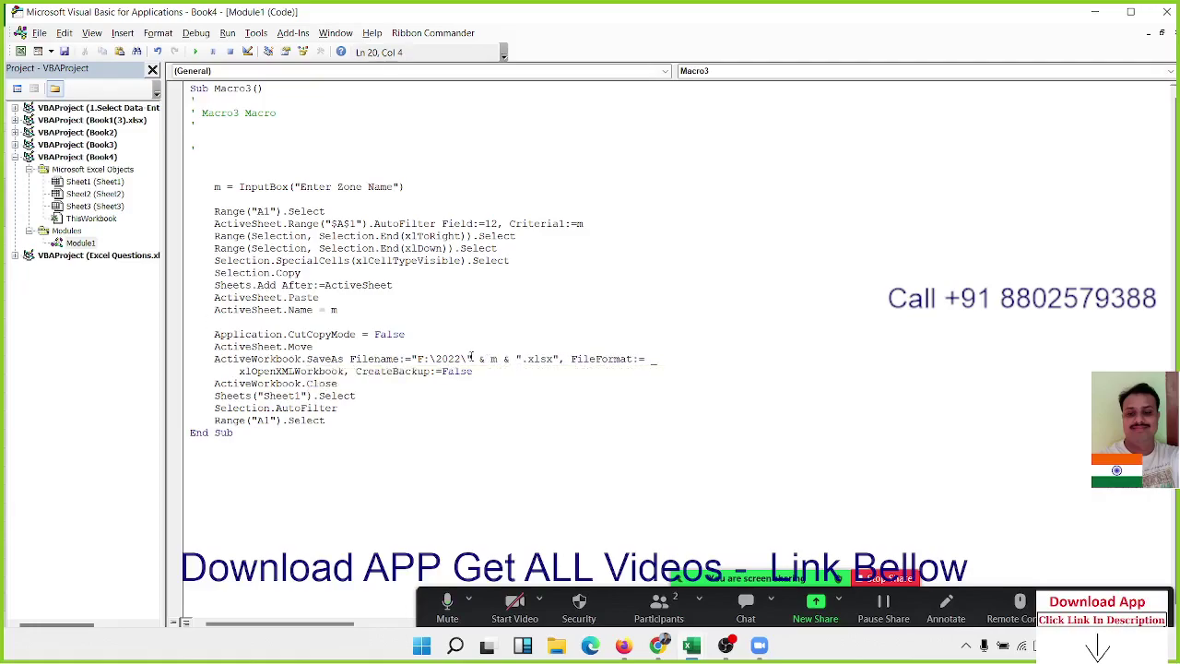
{"action": "left_click", "coordinate": [375, 417]}
{"action": "left_click", "coordinate": [1094, 11]}
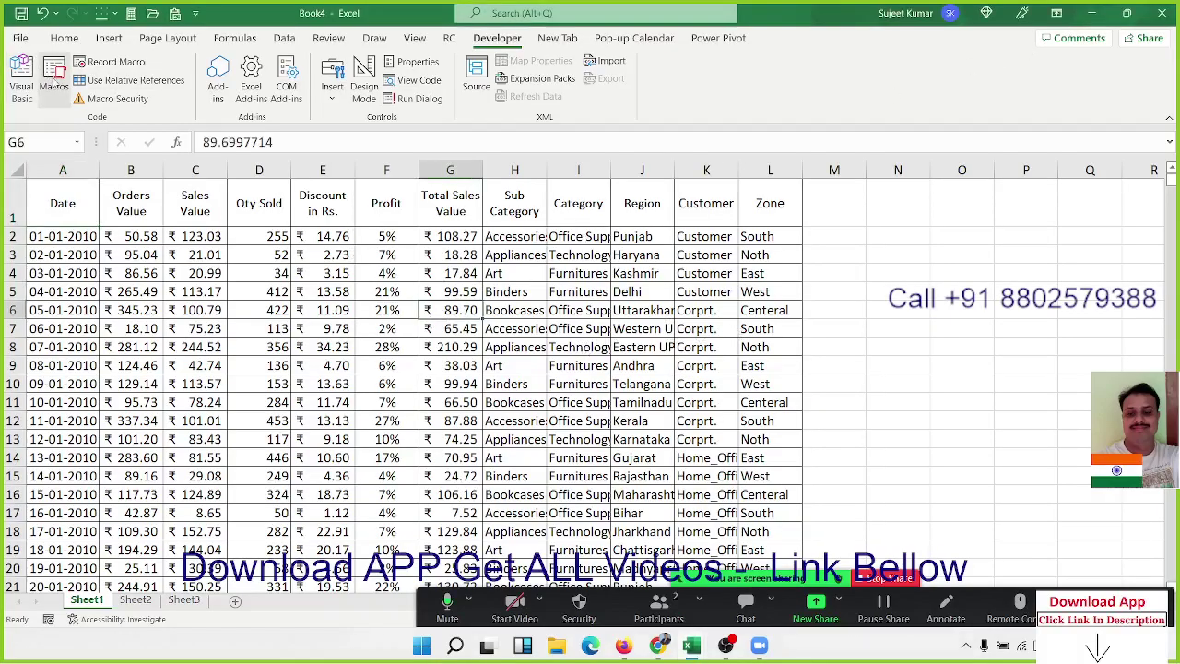
- Run Macro3 with zone South and confirm replacing the existing South.xlsx
{"action": "left_click", "coordinate": [54, 86]}
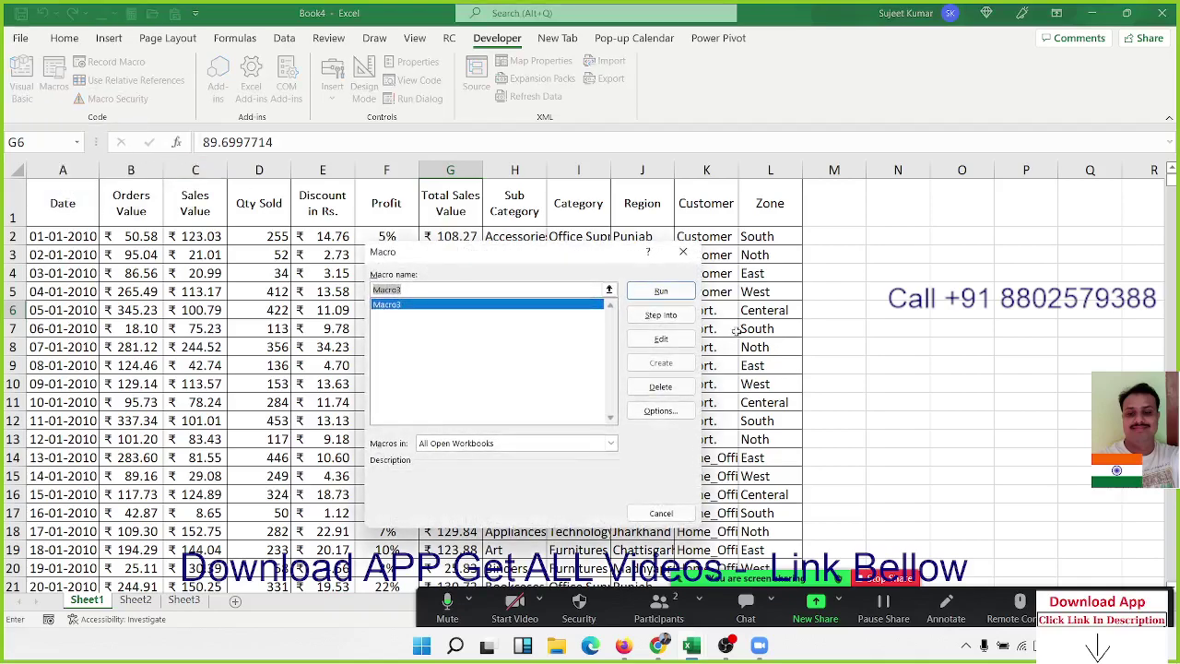
{"action": "left_click", "coordinate": [664, 291]}
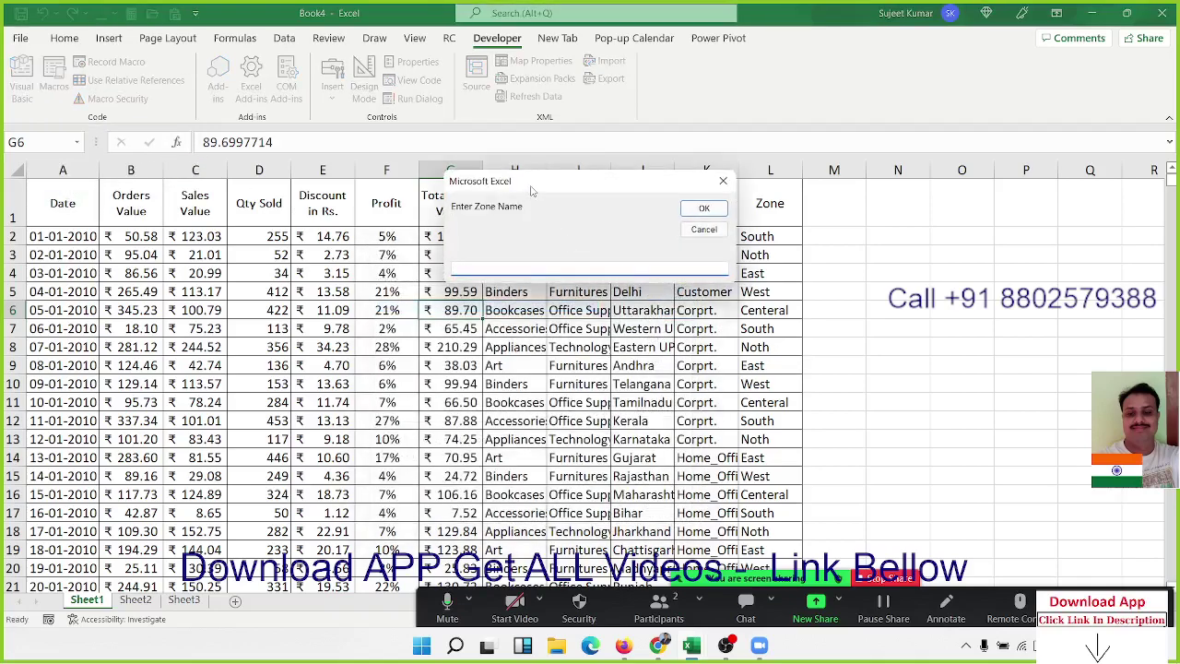
{"action": "left_click_drag", "start_coordinate": [467, 228], "coordinate": [447, 226]}
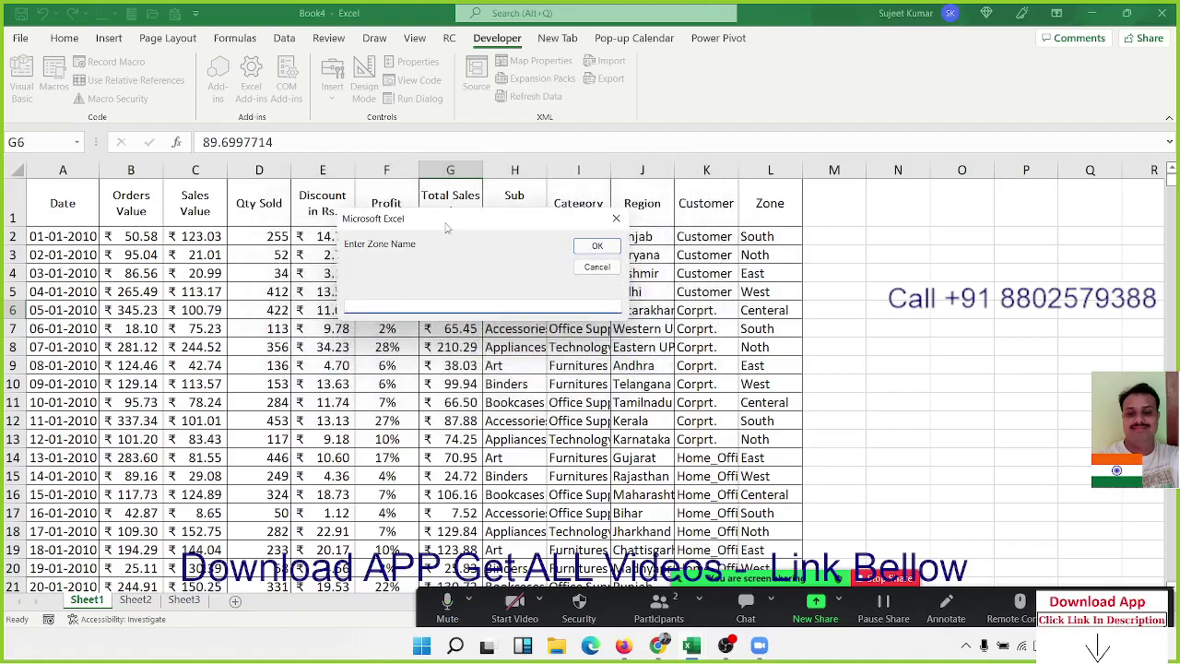
{"action": "type", "text": "Eac"}
{"action": "key", "text": "BackSpace"}
{"action": "key", "text": "BackSpace"}
{"action": "key", "text": "BackSpace"}
{"action": "type", "text": "South"}
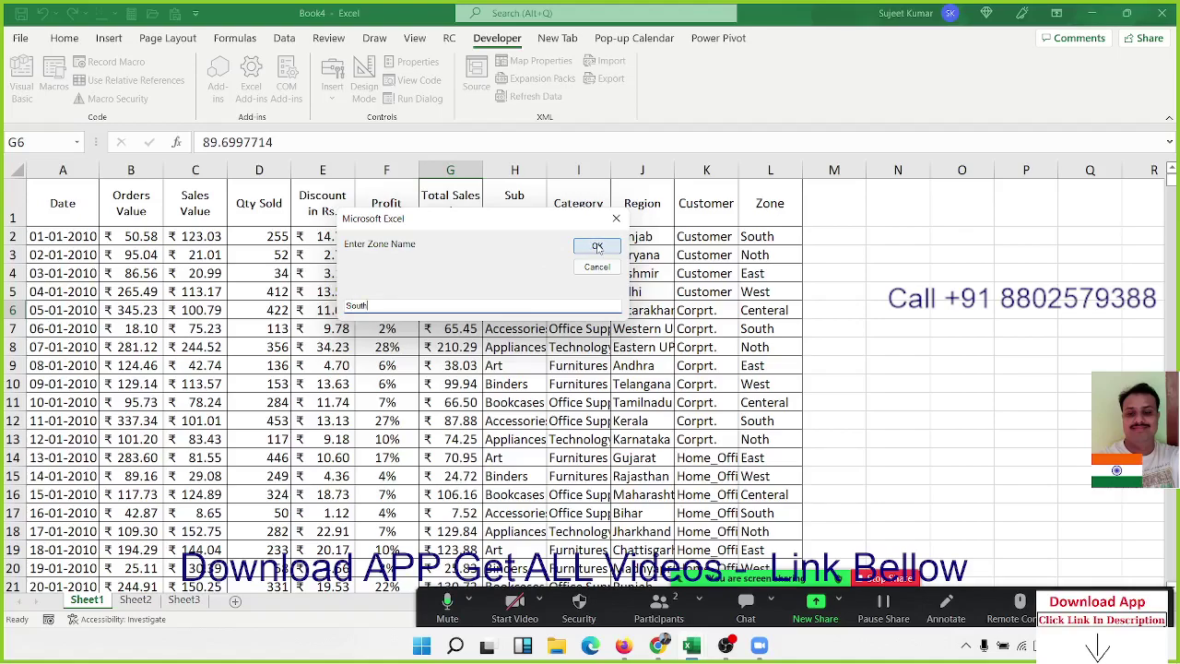
{"action": "left_click", "coordinate": [597, 247]}
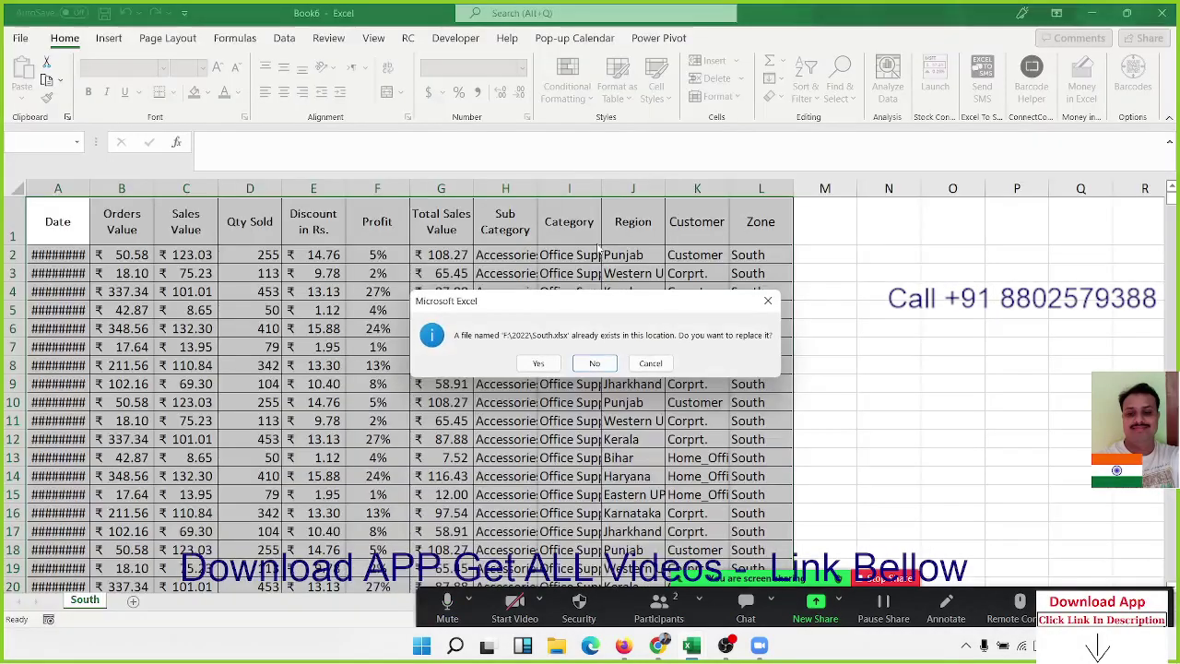
{"action": "left_click", "coordinate": [537, 363]}
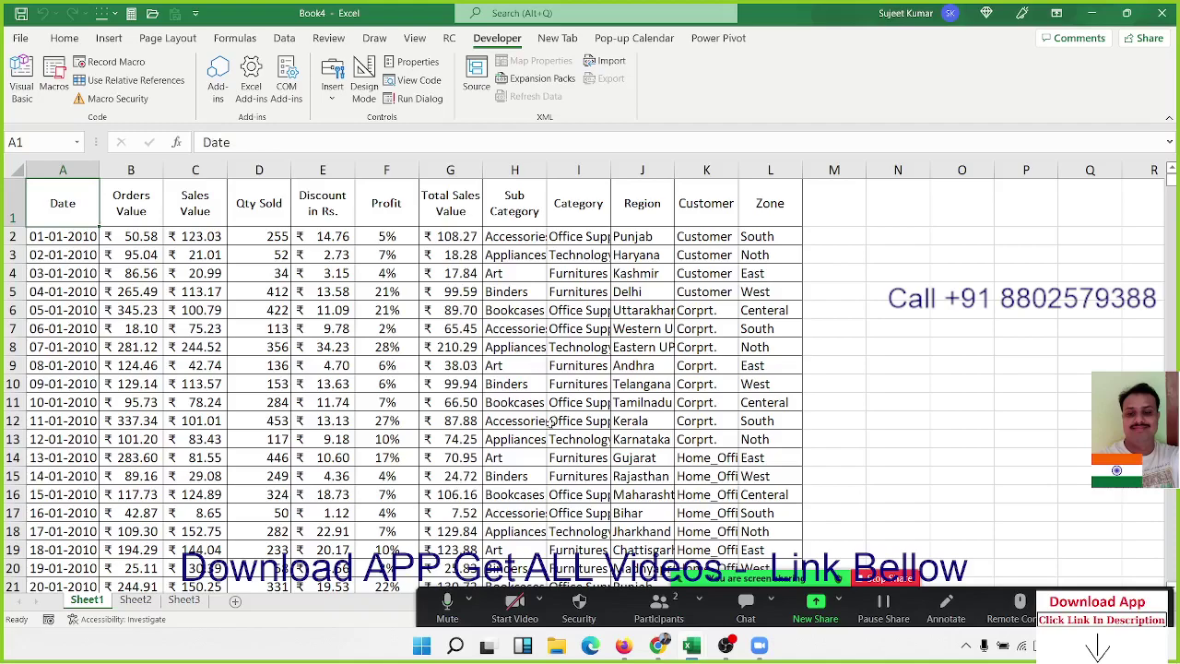
- Confirm South.xlsx exists in F:\2022 in File Explorer, then close the window
{"action": "left_click", "coordinate": [567, 656]}
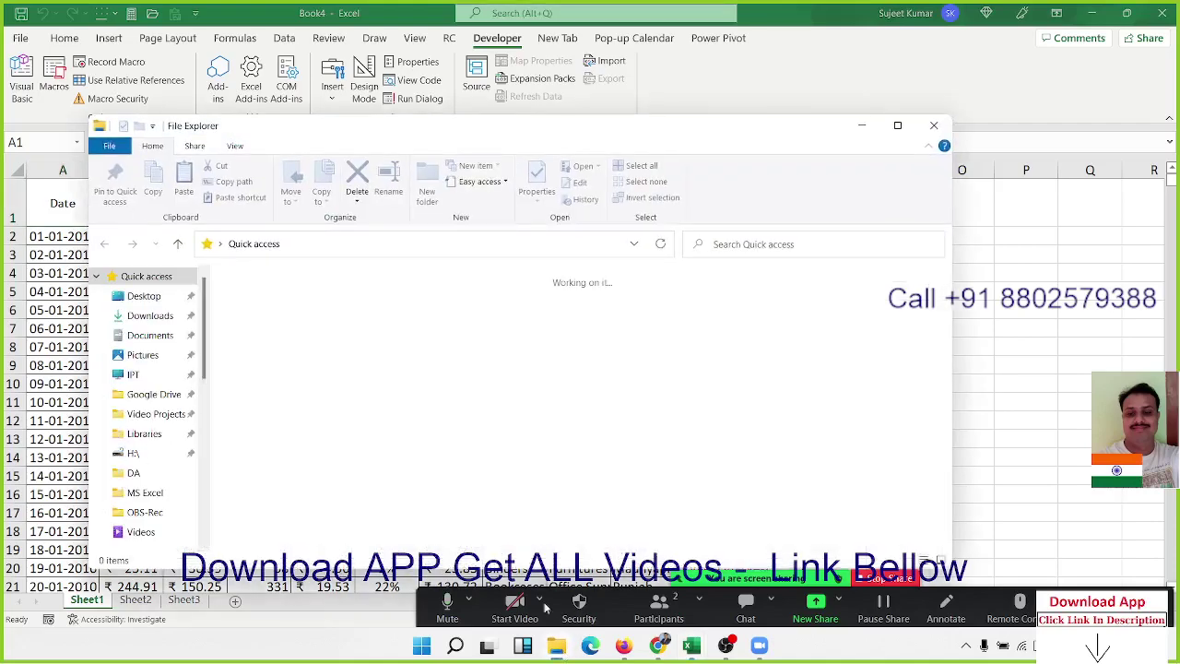
{"action": "scroll", "coordinate": [152, 503], "scroll_direction": "down", "scroll_amount": 2}
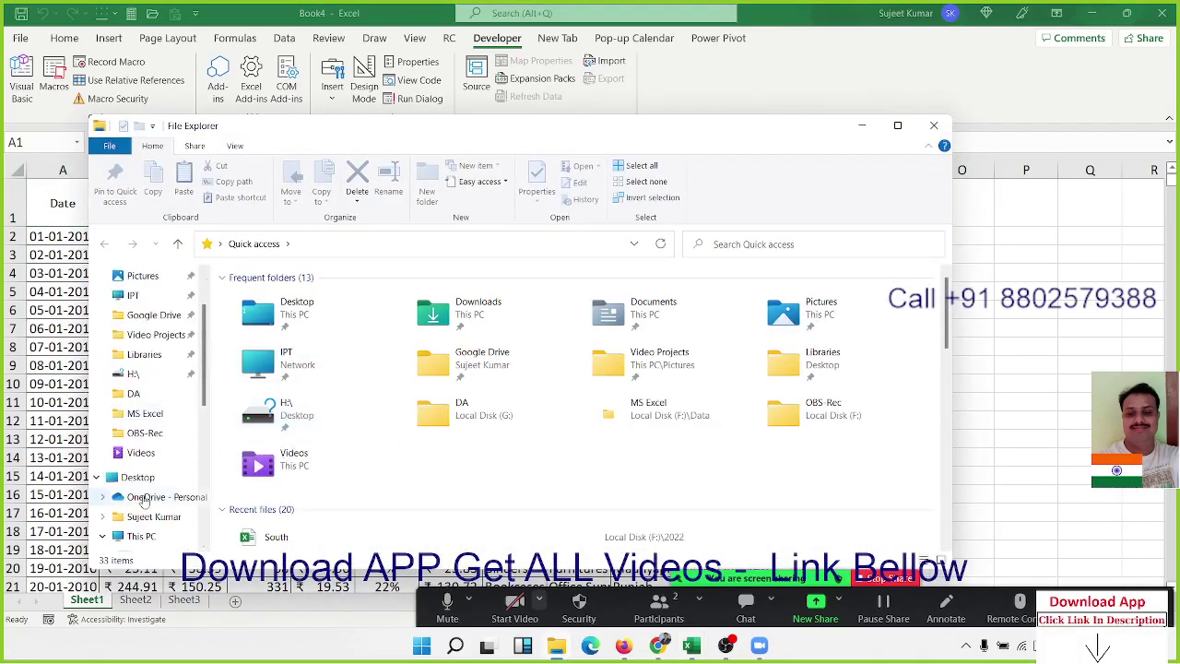
{"action": "scroll", "coordinate": [154, 502], "scroll_direction": "down", "scroll_amount": 1}
{"action": "scroll", "coordinate": [154, 502], "scroll_direction": "down", "scroll_amount": 3}
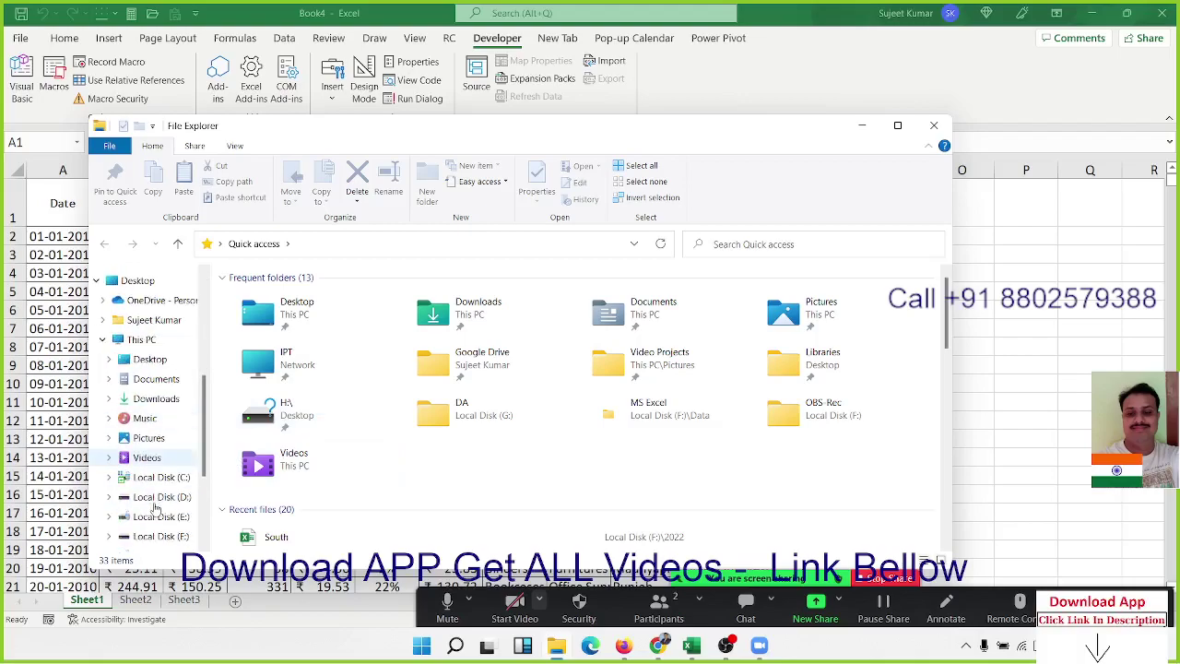
{"action": "left_click", "coordinate": [161, 537]}
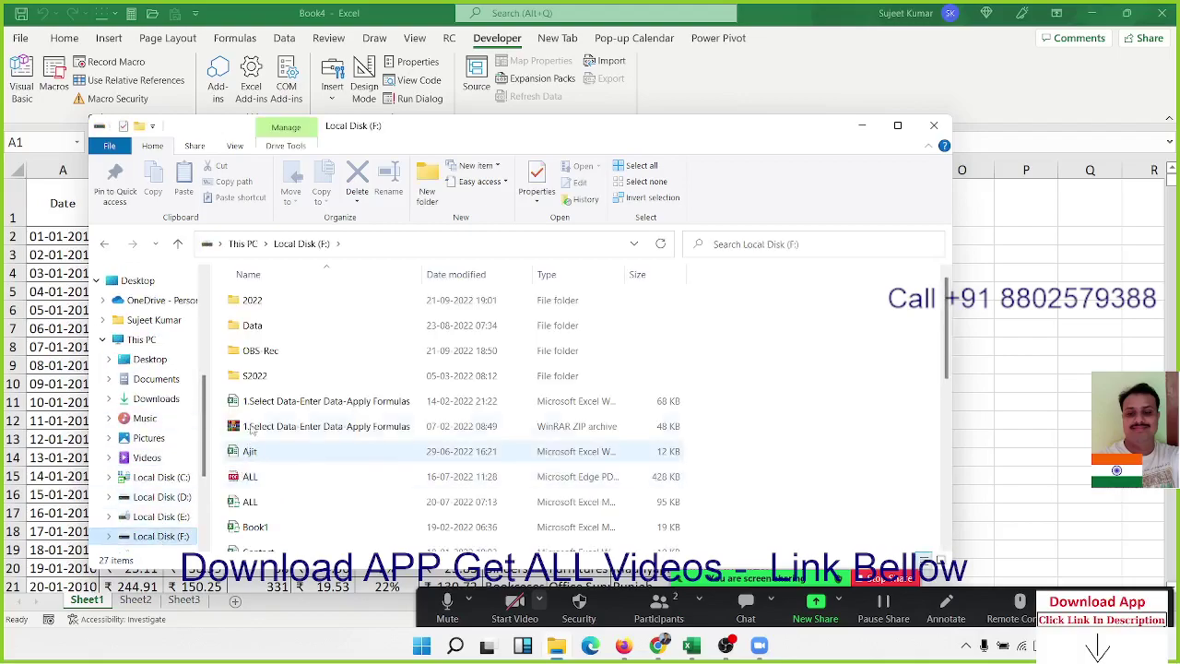
{"action": "double_click", "coordinate": [263, 300]}
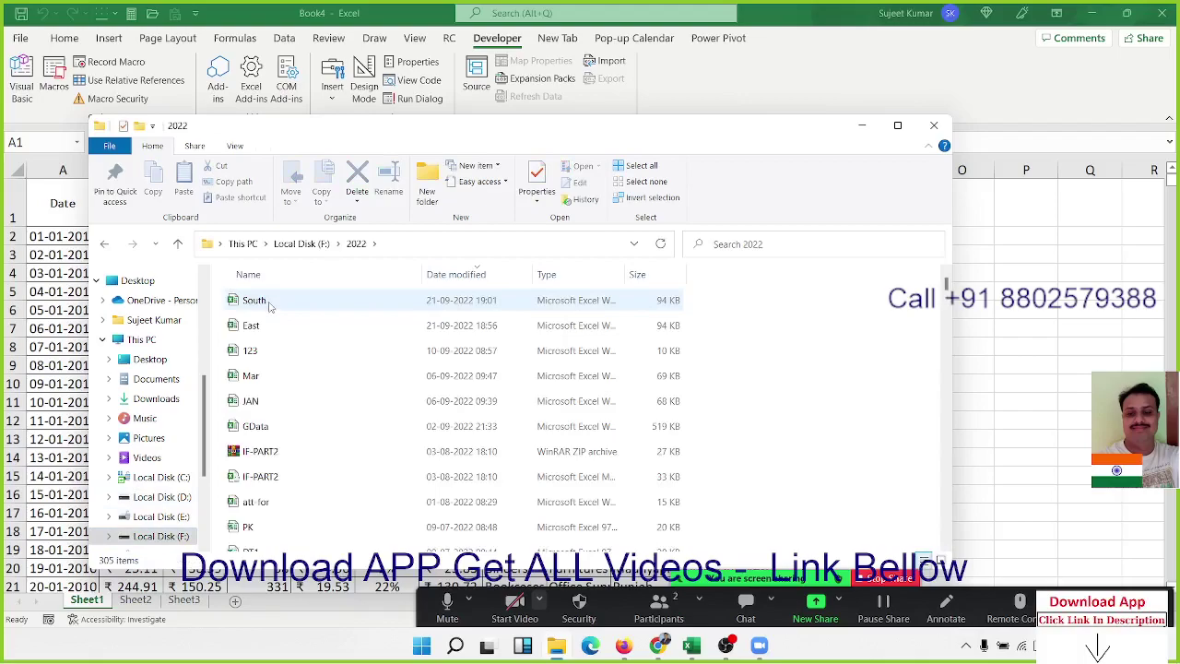
{"action": "left_click", "coordinate": [271, 306]}
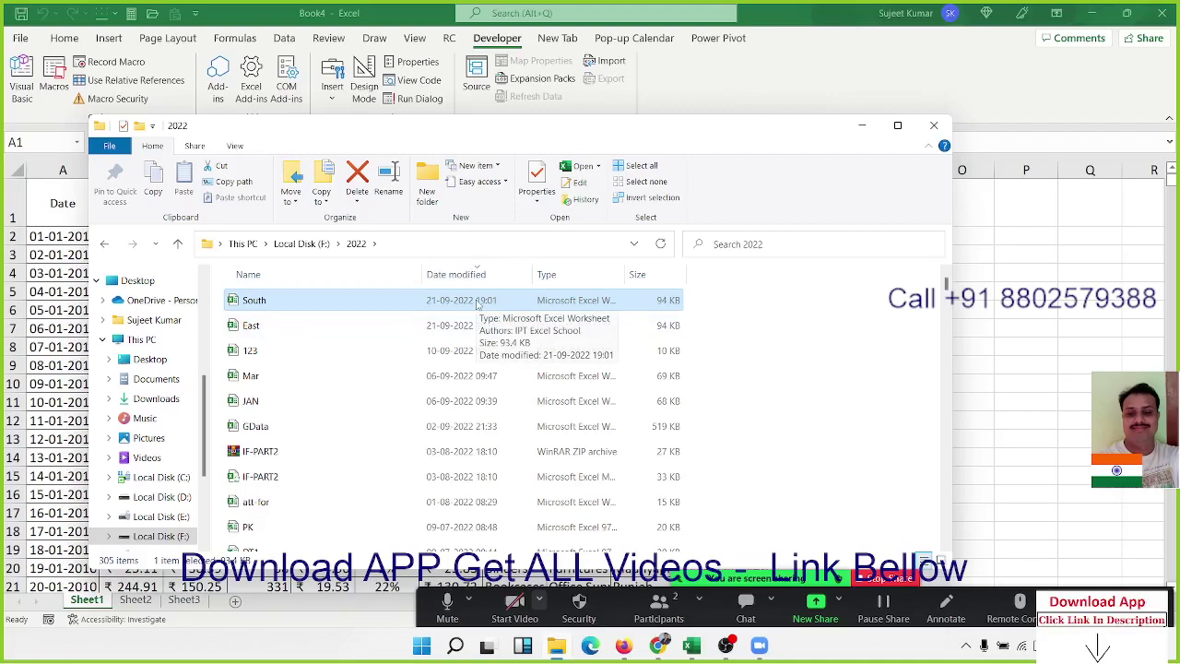
{"action": "left_click", "coordinate": [934, 125]}
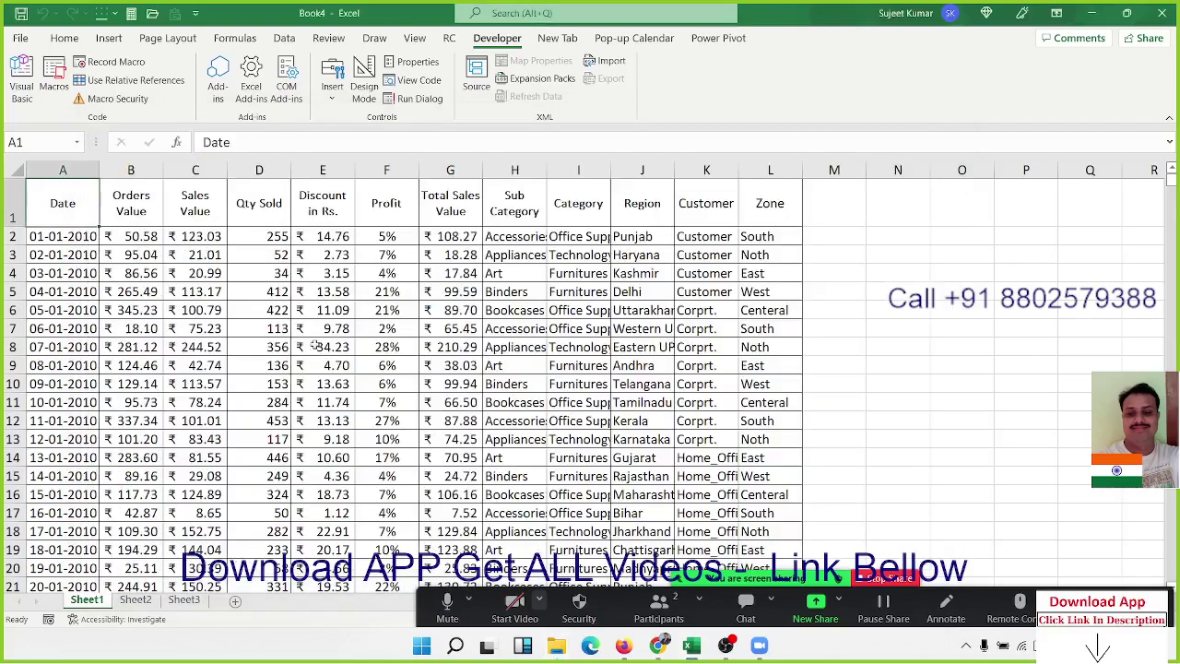
{"action": "left_click", "coordinate": [313, 347]}
- Open the Visual Basic editor showing Macro3 in Module1
{"action": "left_click", "coordinate": [22, 79]}
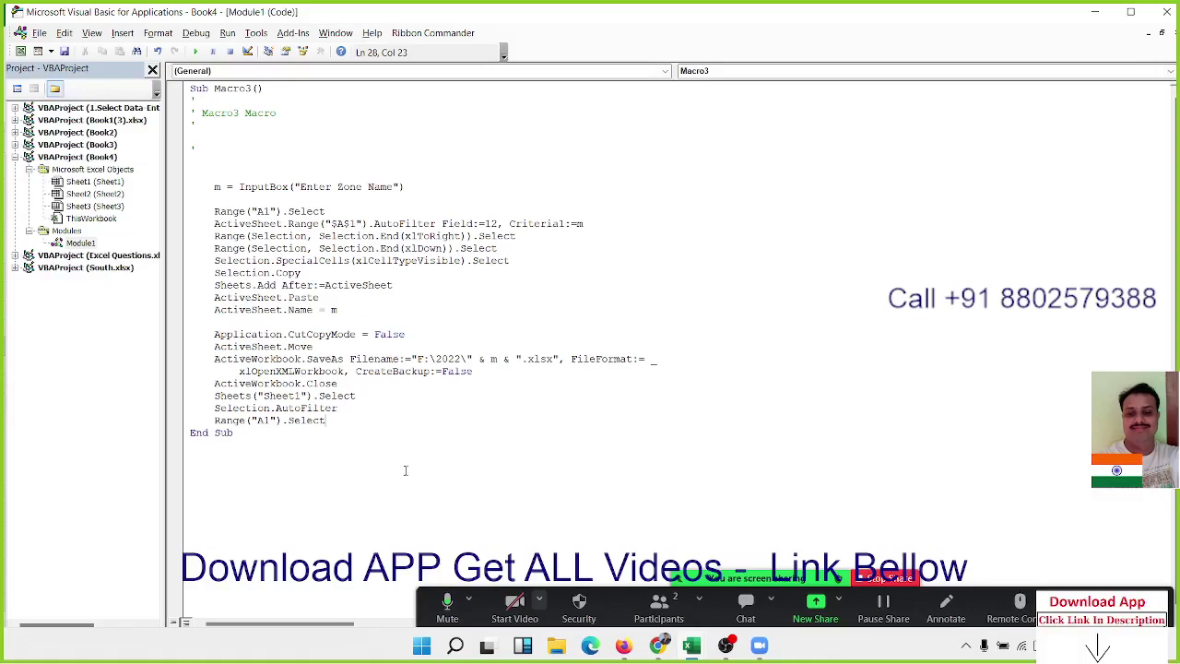
- Highlight Macro3's code from the InputBox line down, then minimize the editor
{"action": "left_click_drag", "start_coordinate": [366, 437], "coordinate": [218, 184]}
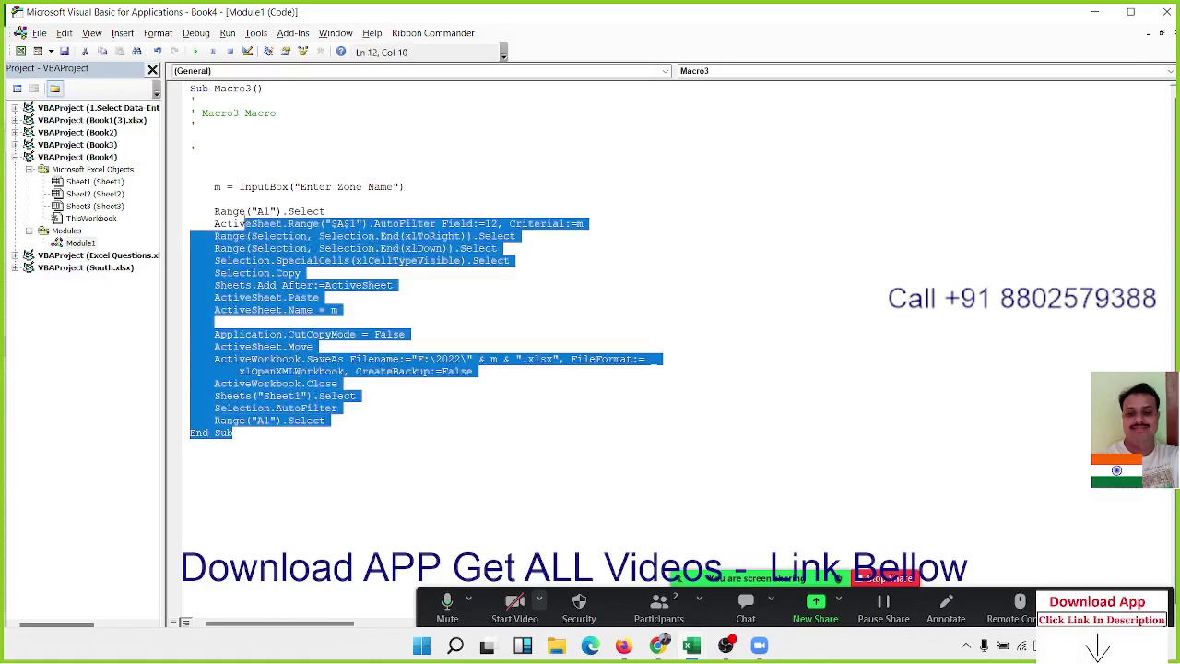
{"action": "left_click", "coordinate": [257, 261]}
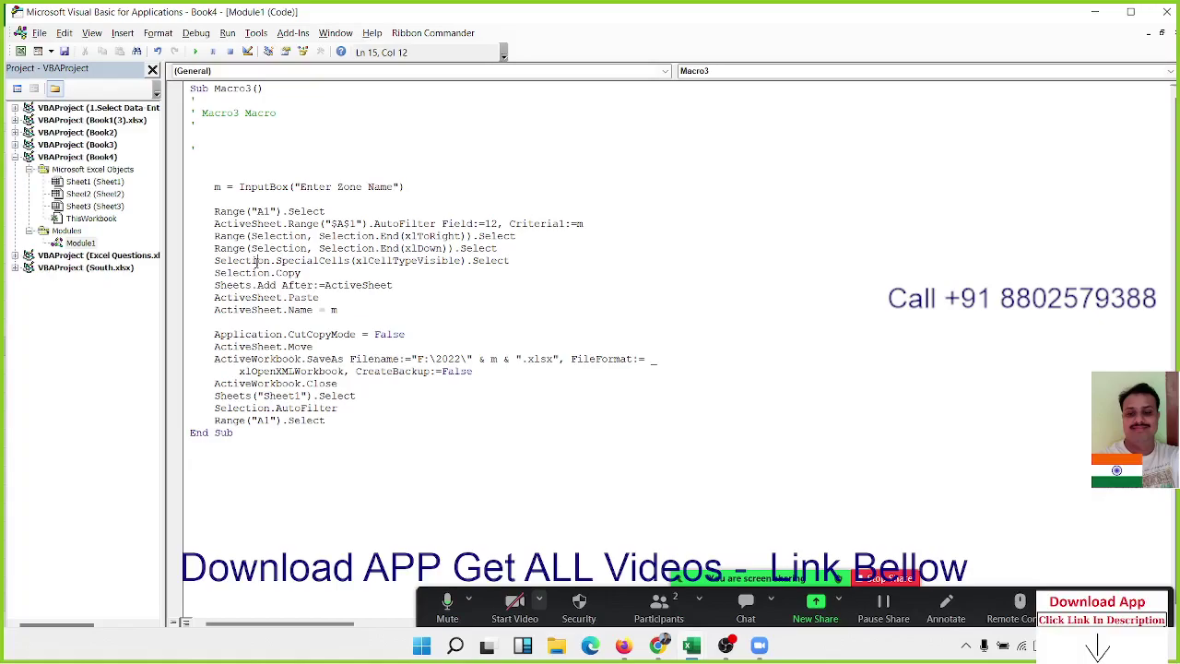
{"action": "left_click_drag", "start_coordinate": [328, 422], "coordinate": [210, 186]}
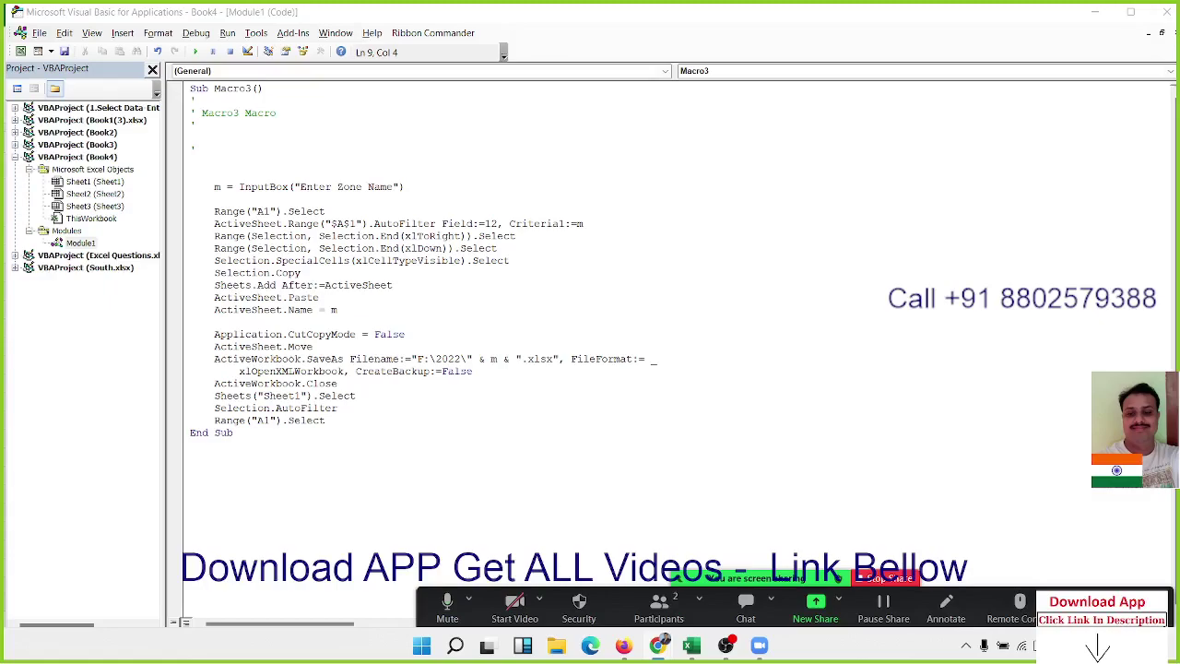
{"action": "left_click", "coordinate": [1093, 15]}
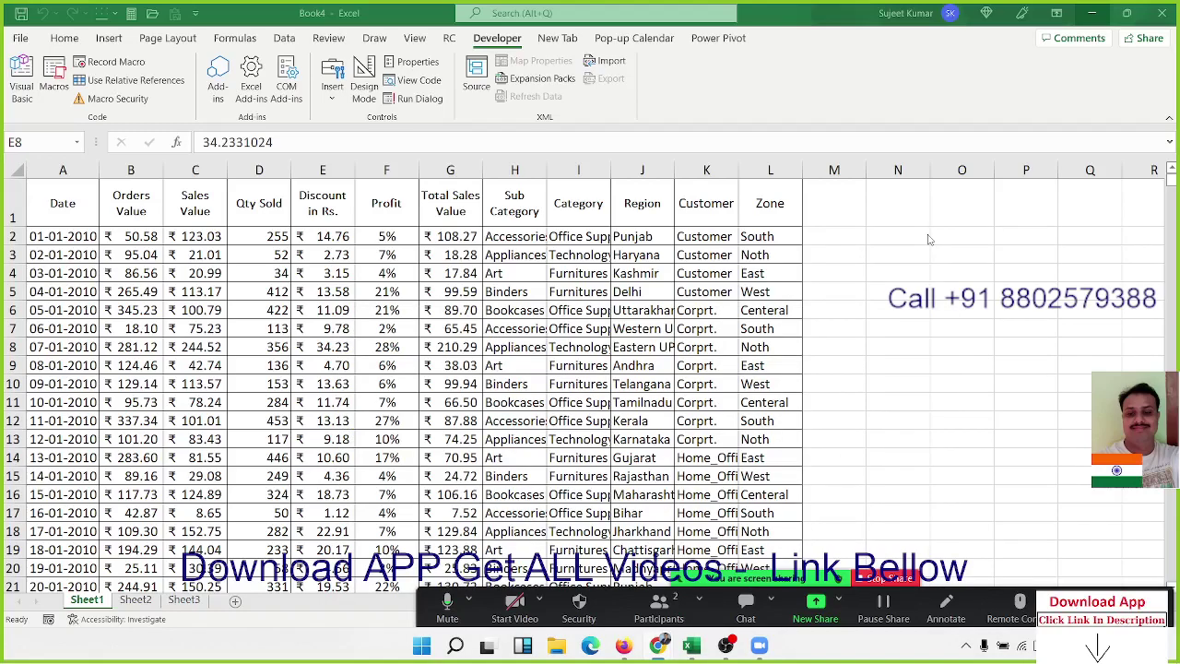
- With cell E4 selected, bring up the Macro Options dialog for Macro3 from the macro list
{"action": "left_click", "coordinate": [733, 276]}
{"action": "left_click", "coordinate": [660, 280]}
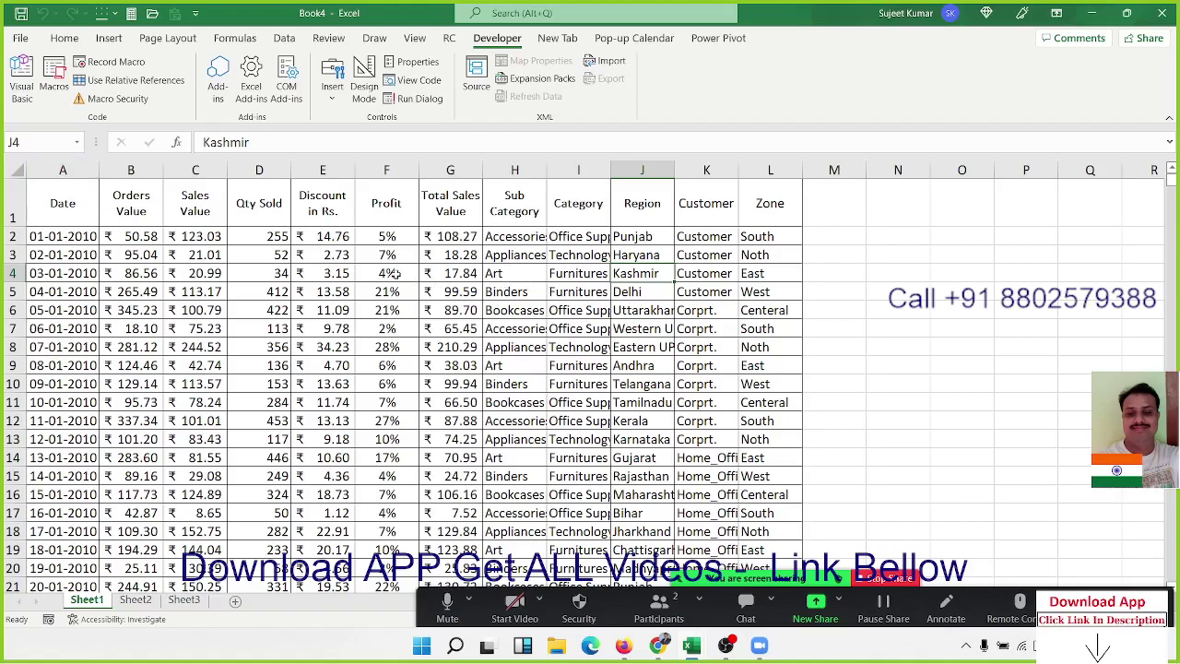
{"action": "left_click", "coordinate": [328, 273]}
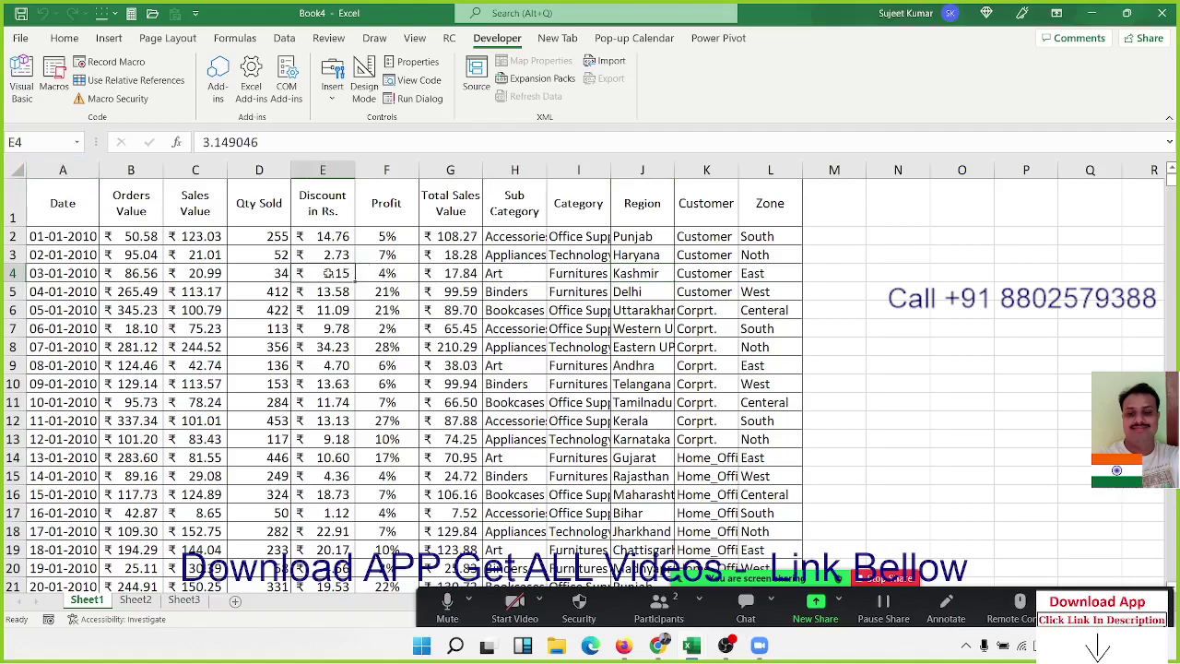
{"action": "left_click", "coordinate": [55, 97]}
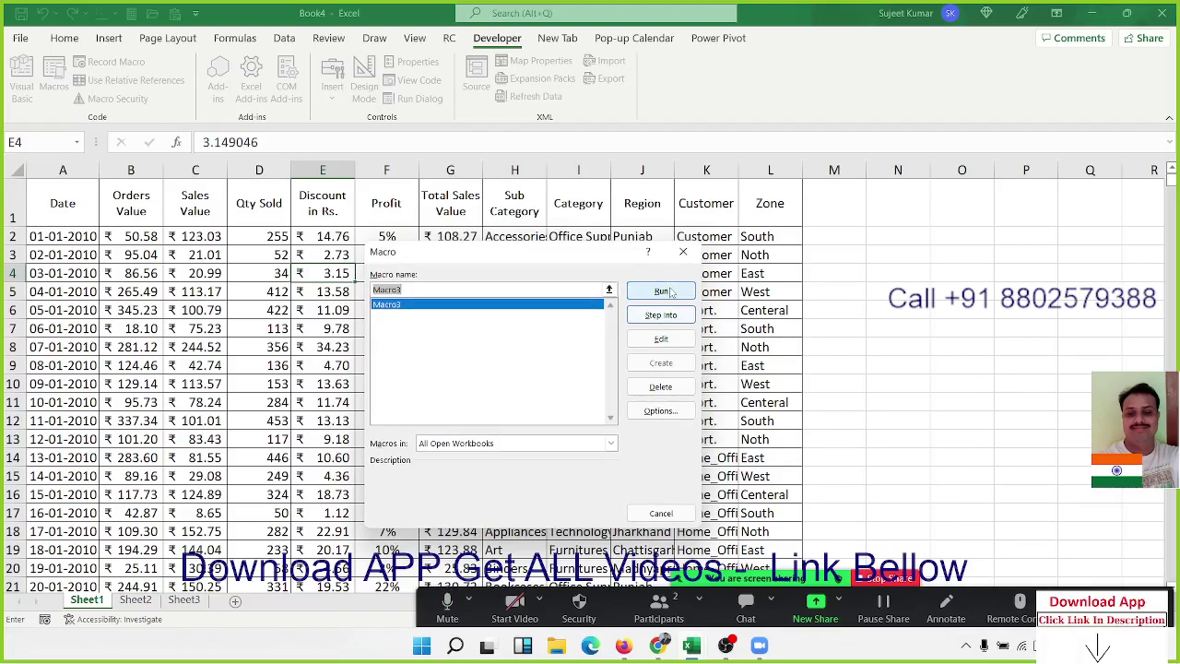
{"action": "left_click", "coordinate": [657, 411]}
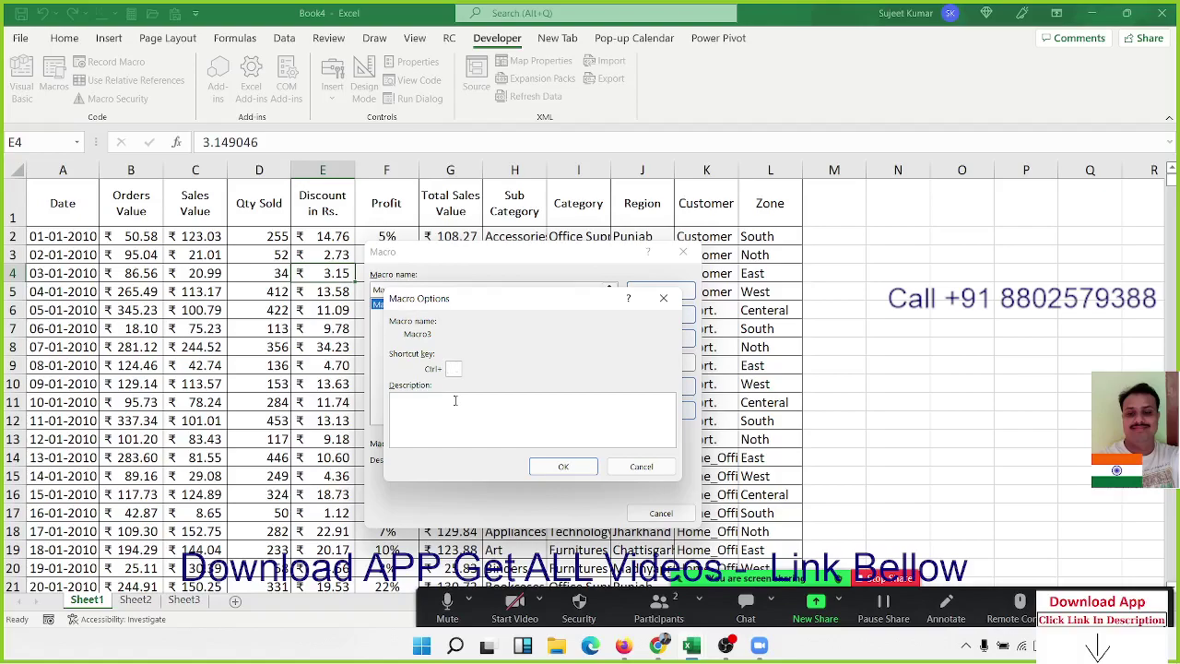
- Enter capital W as Macro3's shortcut letter, giving Ctrl+Shift+W, and confirm
{"action": "type", "text": "w"}
{"action": "key", "text": "BackSpace"}
{"action": "type", "text": "a"}
{"action": "key", "text": "BackSpace"}
{"action": "type", "text": "W"}
{"action": "left_click", "coordinate": [579, 470]}
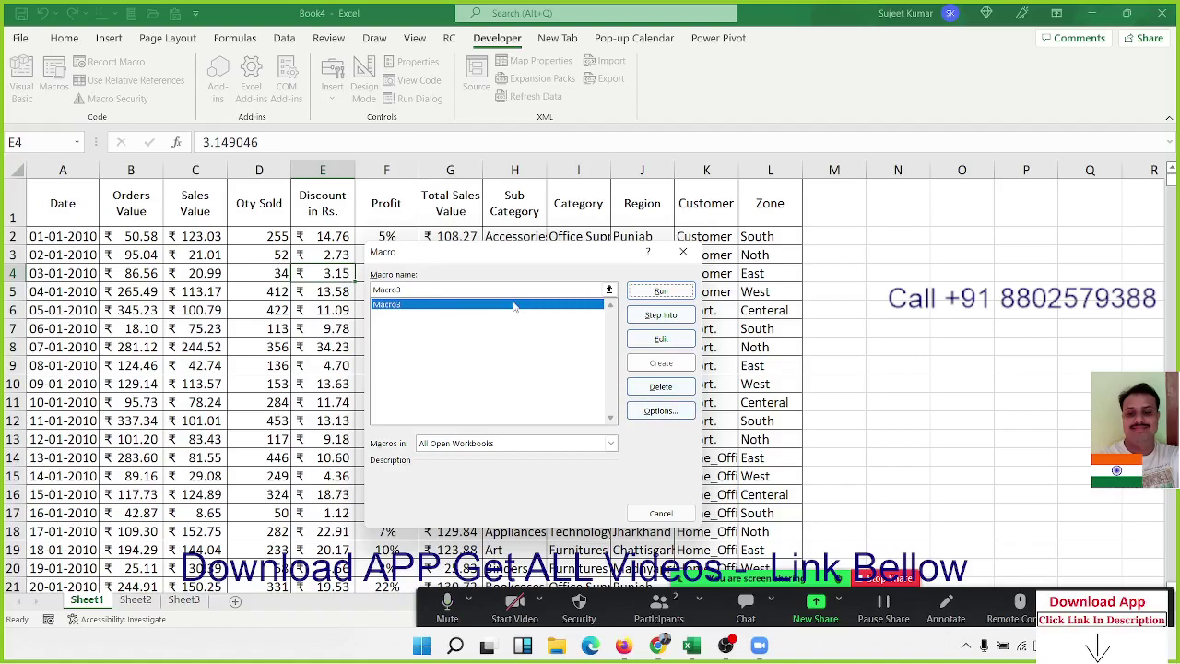
- Open Macro3's code in the Visual Basic editor and highlight the Macro3 name
{"action": "left_click", "coordinate": [661, 339]}
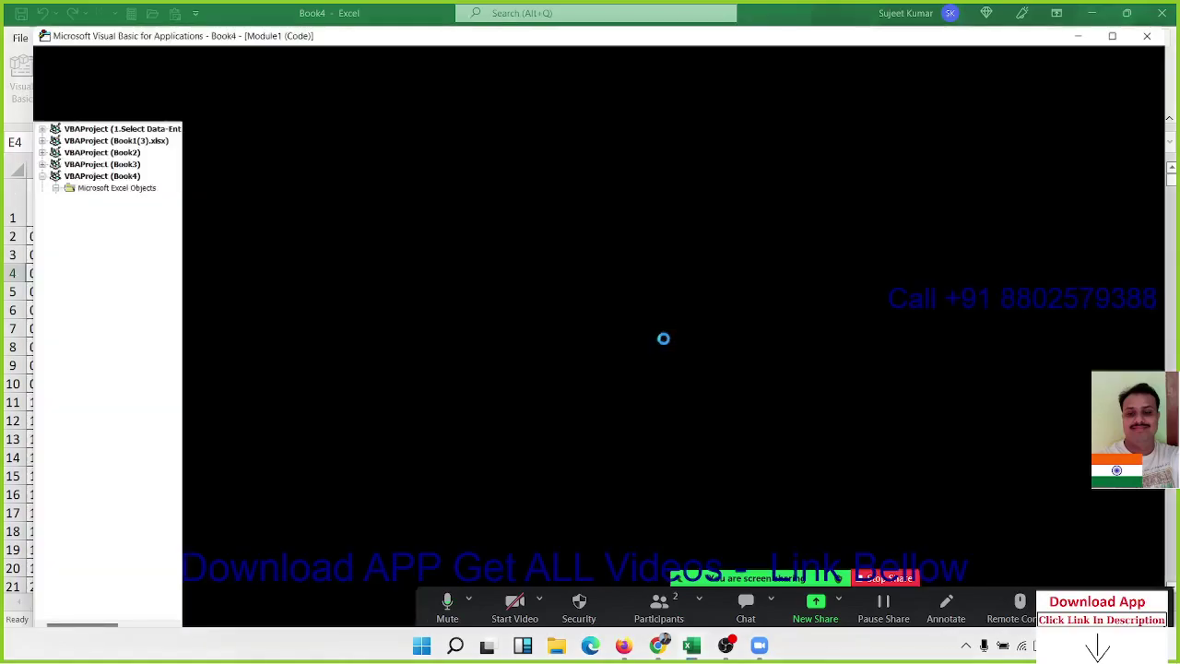
{"action": "double_click", "coordinate": [235, 89]}
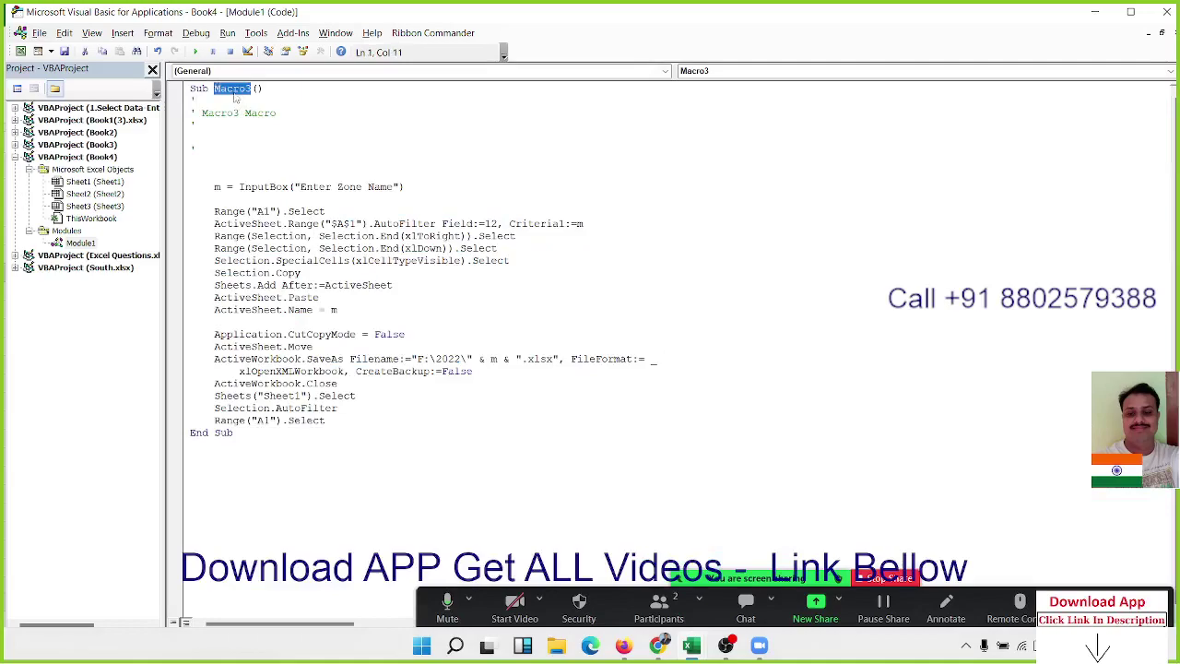
{"action": "left_click", "coordinate": [364, 145]}
- Back in the workbook, draw a form button over N2:O3 and assign it Macro3
{"action": "key", "text": "alt+F11"}
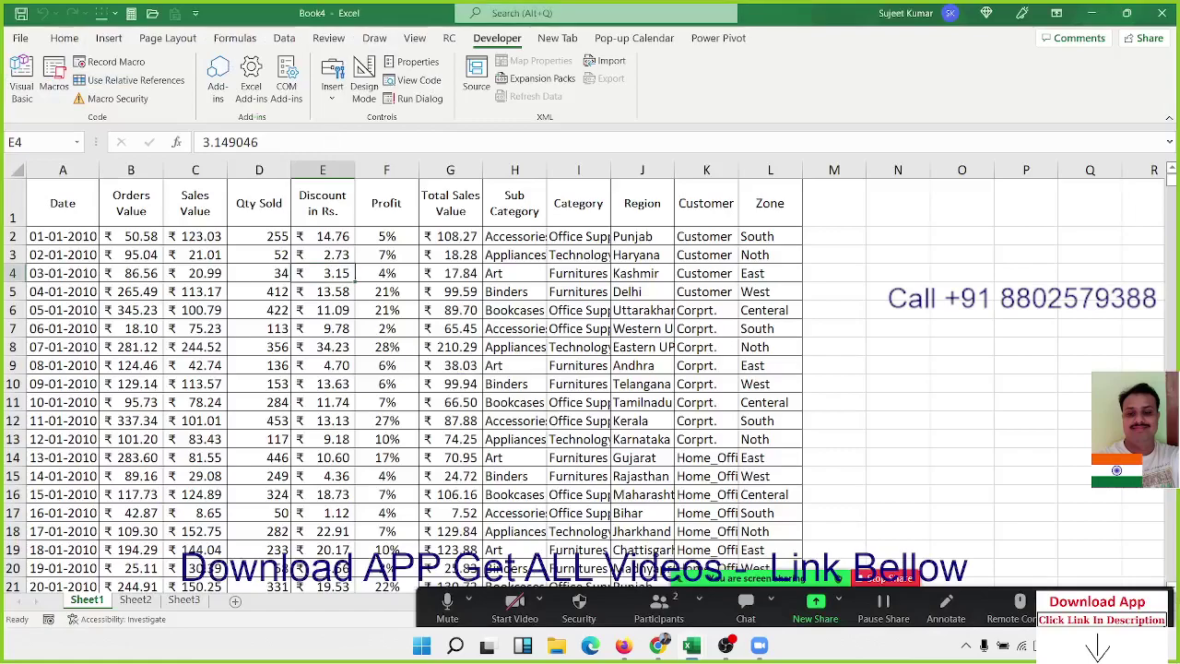
{"action": "left_click", "coordinate": [834, 278]}
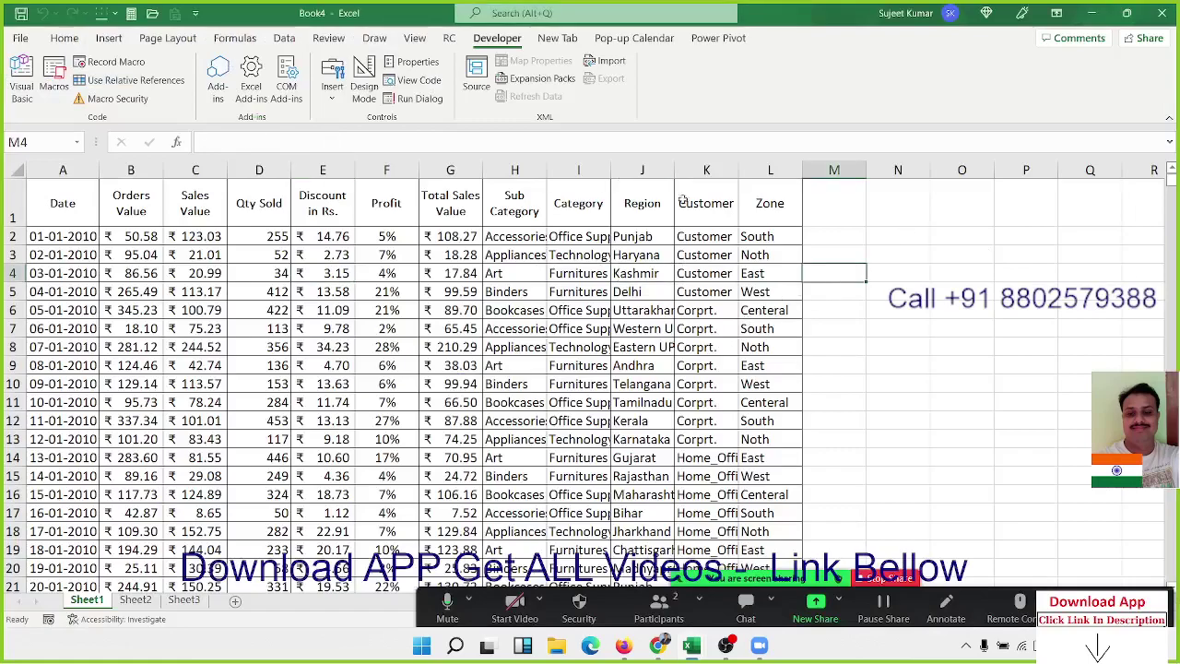
{"action": "left_click", "coordinate": [337, 92]}
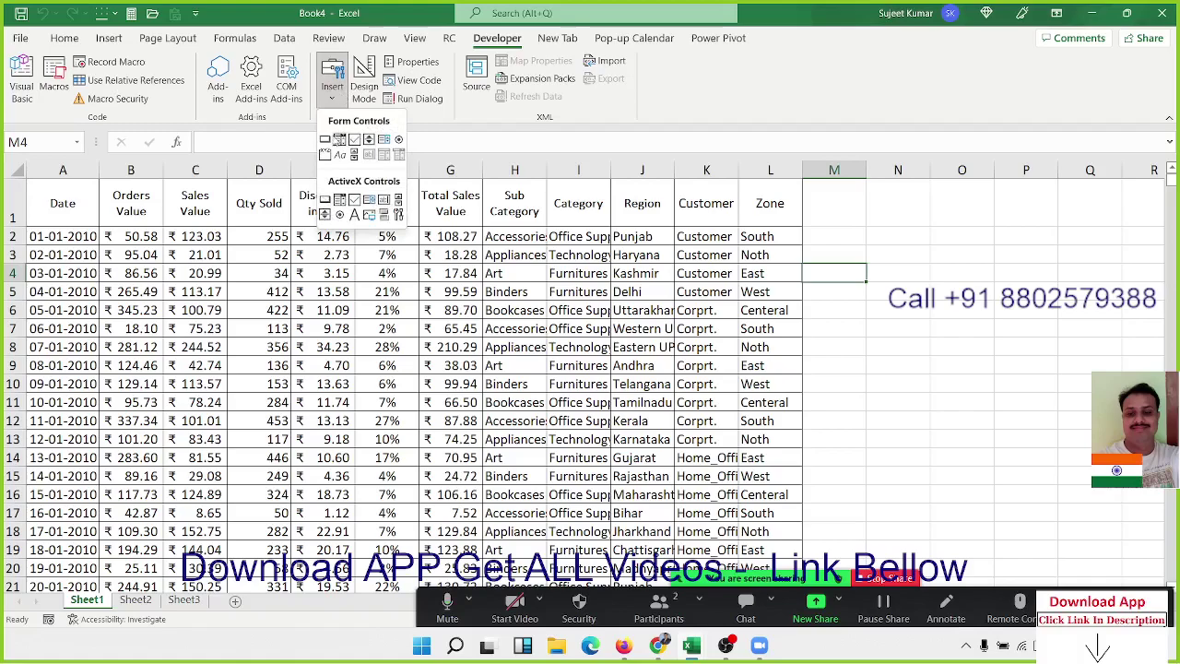
{"action": "left_click", "coordinate": [324, 139]}
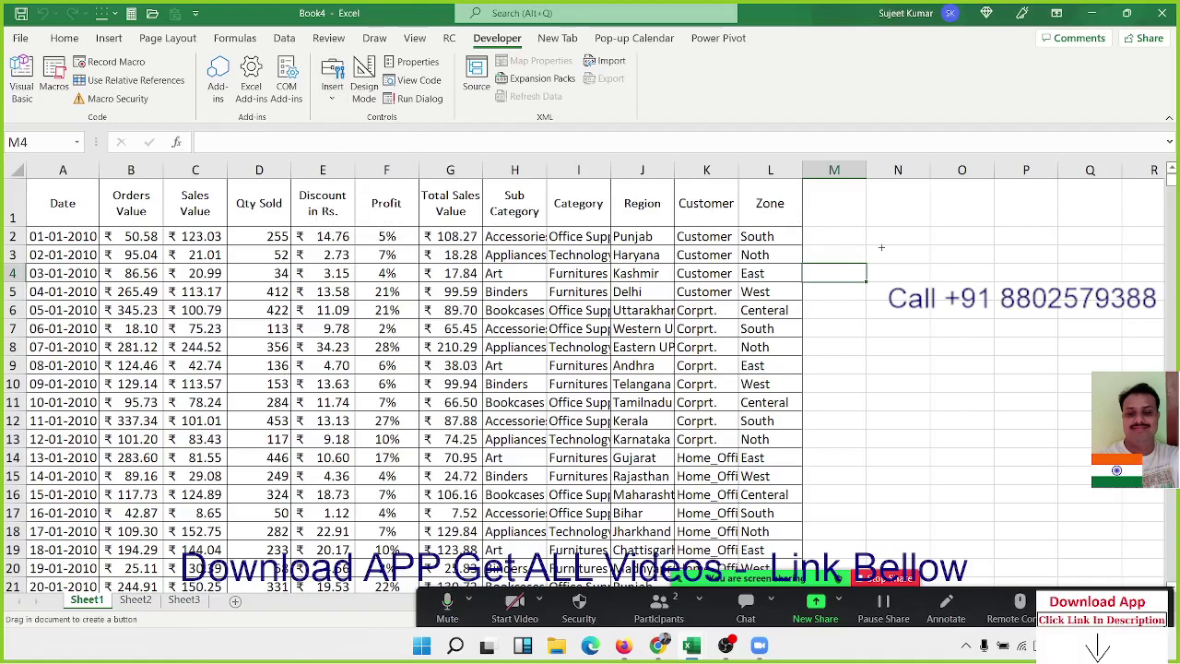
{"action": "left_click_drag", "start_coordinate": [881, 247], "coordinate": [1008, 285]}
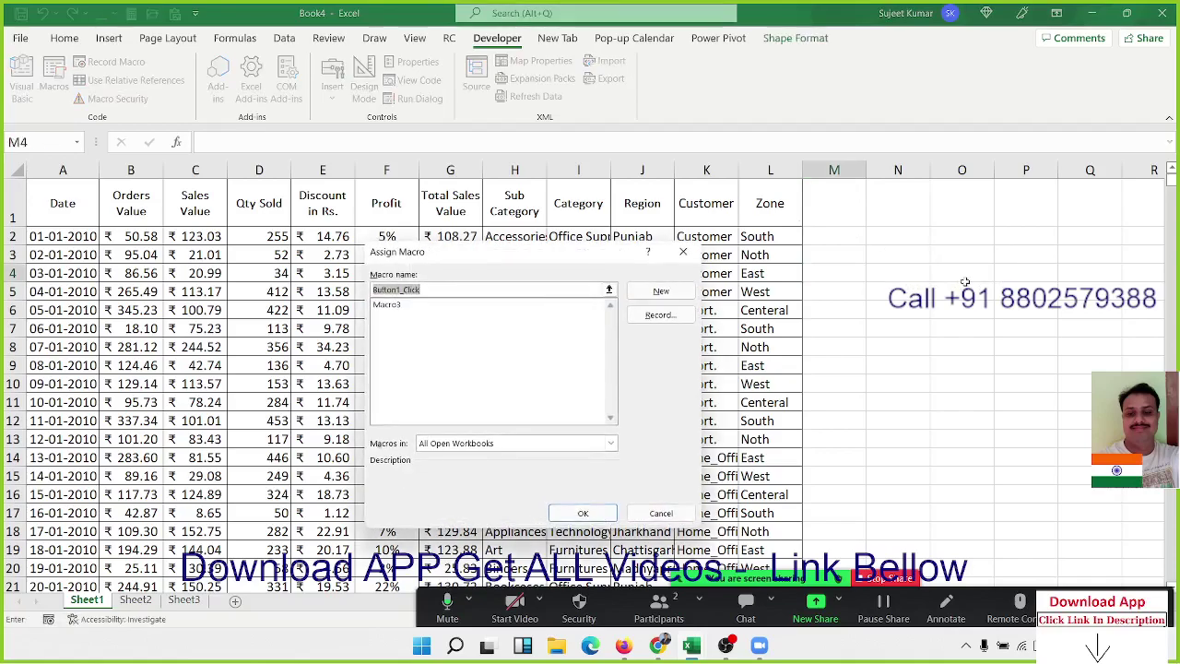
{"action": "left_click", "coordinate": [399, 306]}
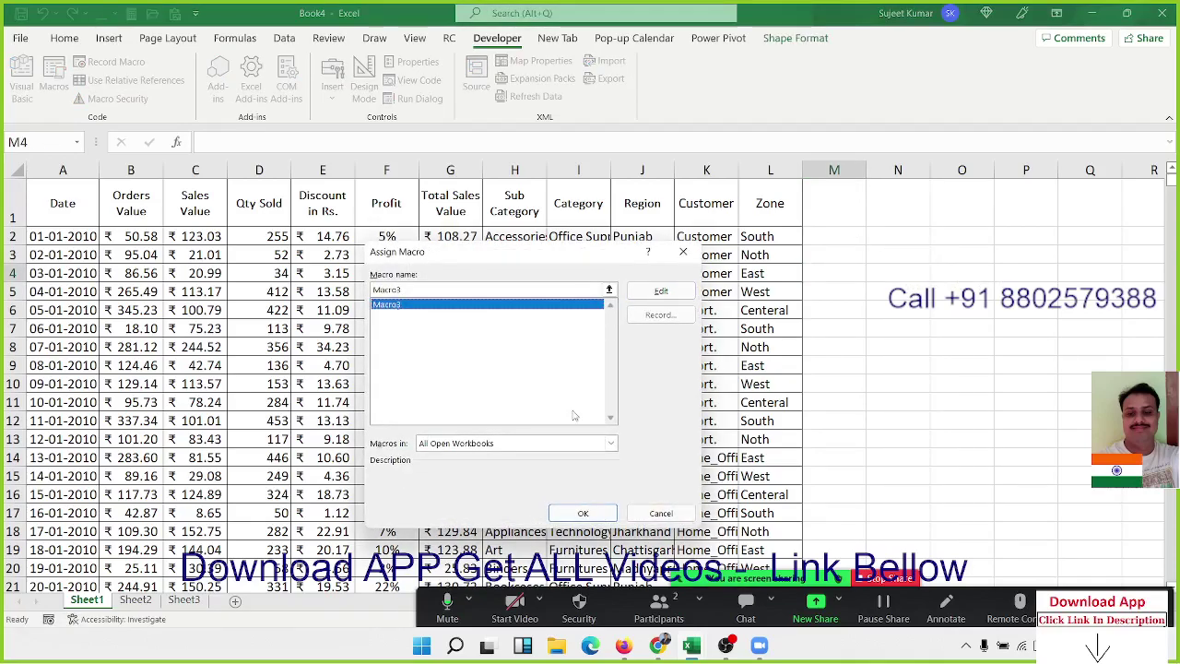
{"action": "left_click", "coordinate": [583, 514]}
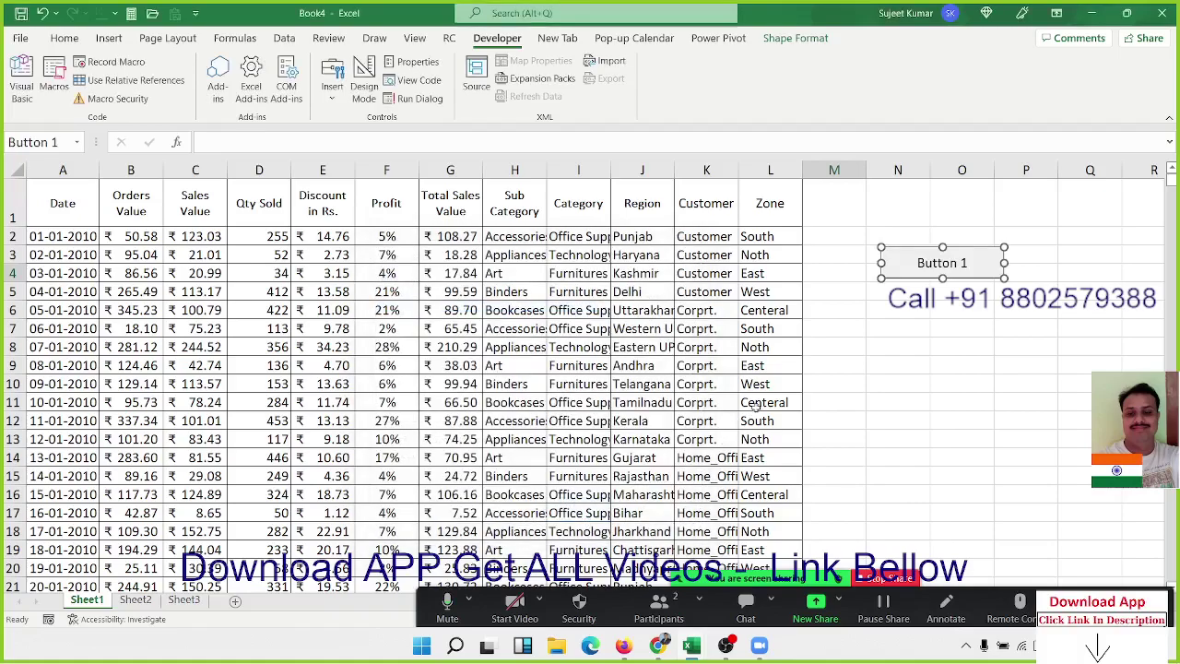
- Change the button's caption from Button 1 to Create
{"action": "left_click", "coordinate": [917, 265]}
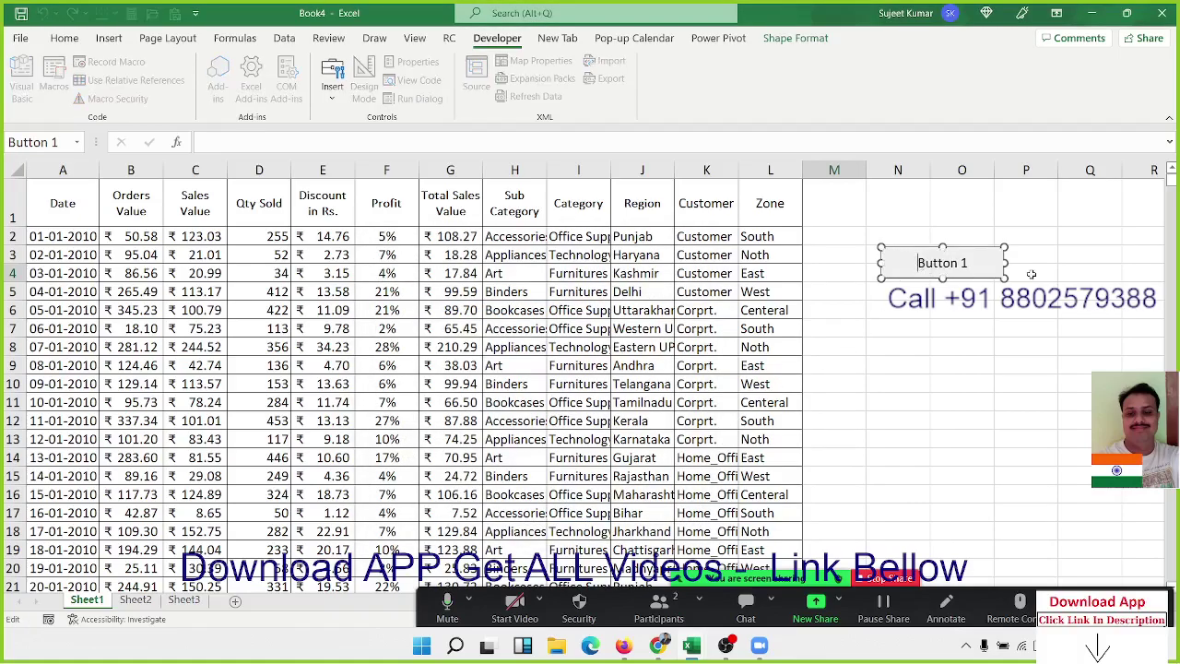
{"action": "key", "text": "Delete"}
{"action": "key", "text": "Delete"}
{"action": "key", "text": "Delete"}
{"action": "key", "text": "Delete"}
{"action": "key", "text": "Delete"}
{"action": "type", "text": "Send"}
{"action": "key", "text": "BackSpace"}
{"action": "key", "text": "BackSpace"}
{"action": "key", "text": "BackSpace"}
{"action": "key", "text": "BackSpace"}
{"action": "type", "text": "C"}
{"action": "type", "text": "reate"}
{"action": "left_click", "coordinate": [955, 309]}
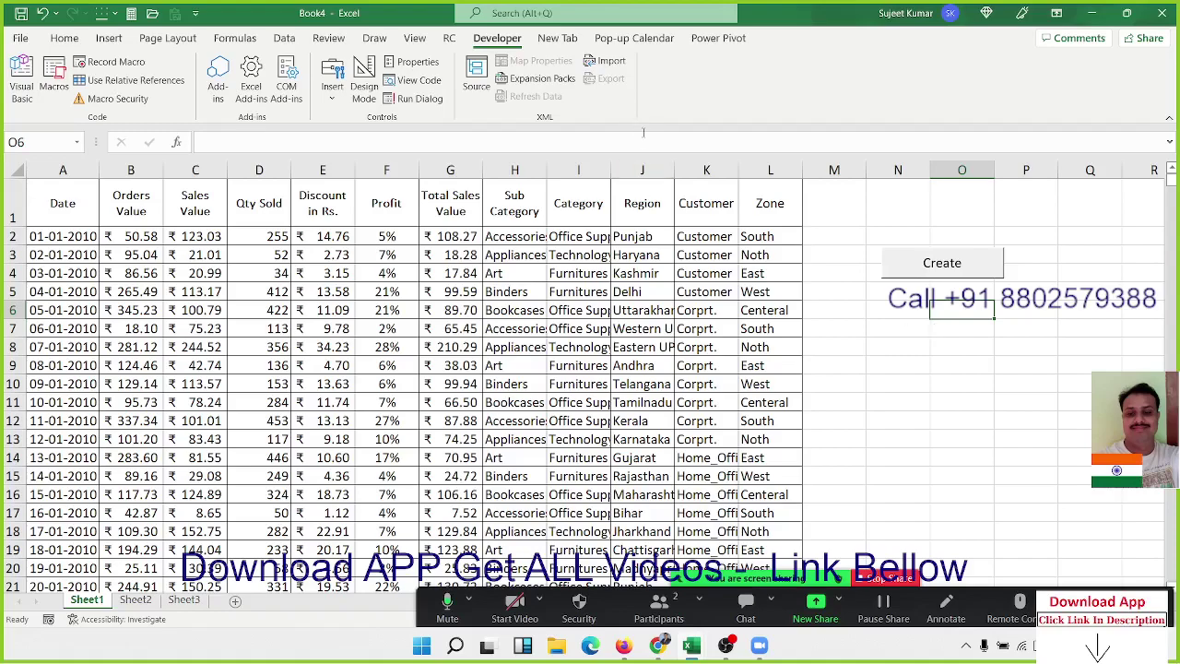
- Draw a solid black rounded rectangle below the Create button and label it RUN
{"action": "left_click", "coordinate": [112, 40]}
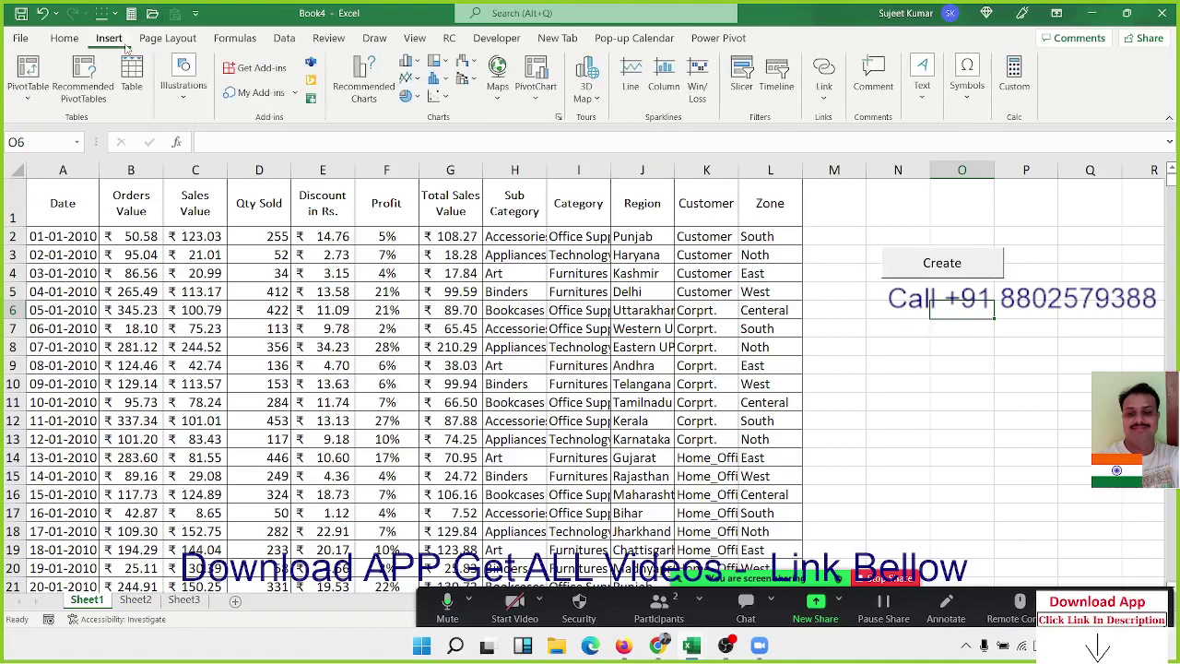
{"action": "left_click", "coordinate": [180, 92]}
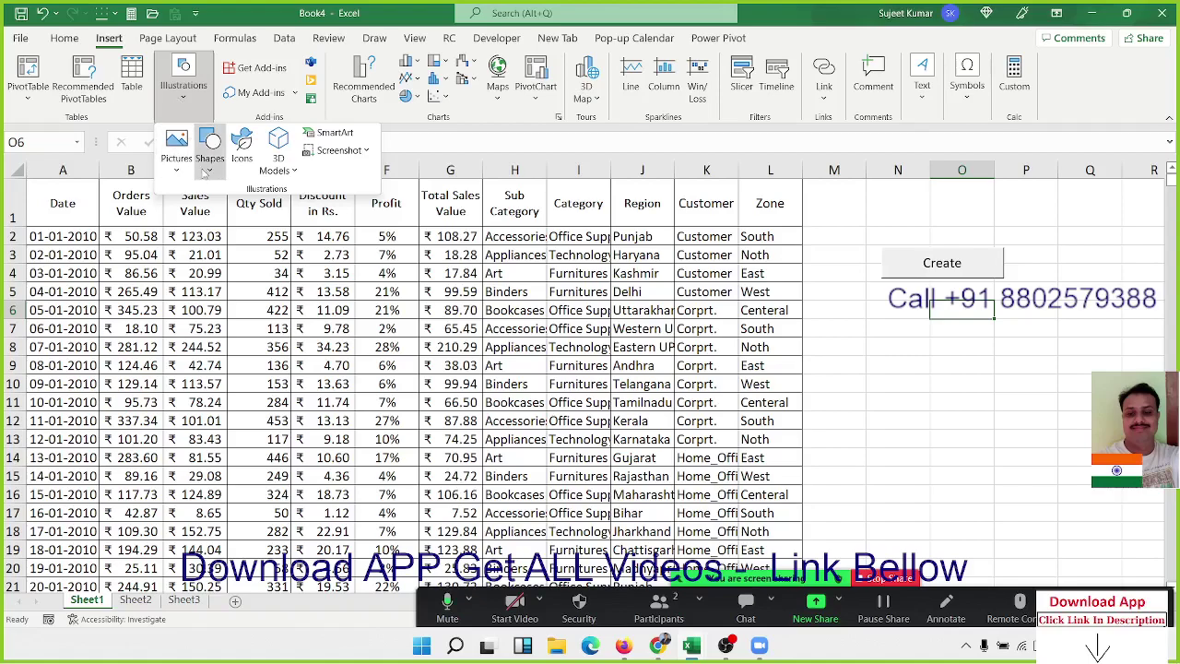
{"action": "left_click", "coordinate": [209, 171]}
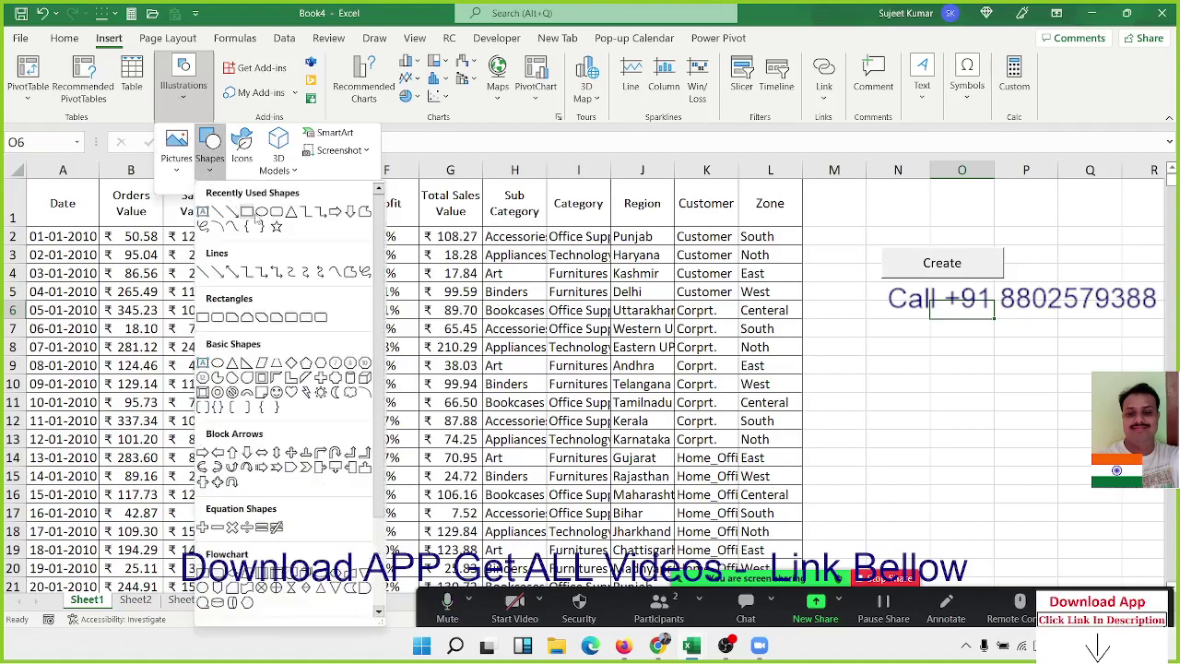
{"action": "left_click", "coordinate": [269, 212]}
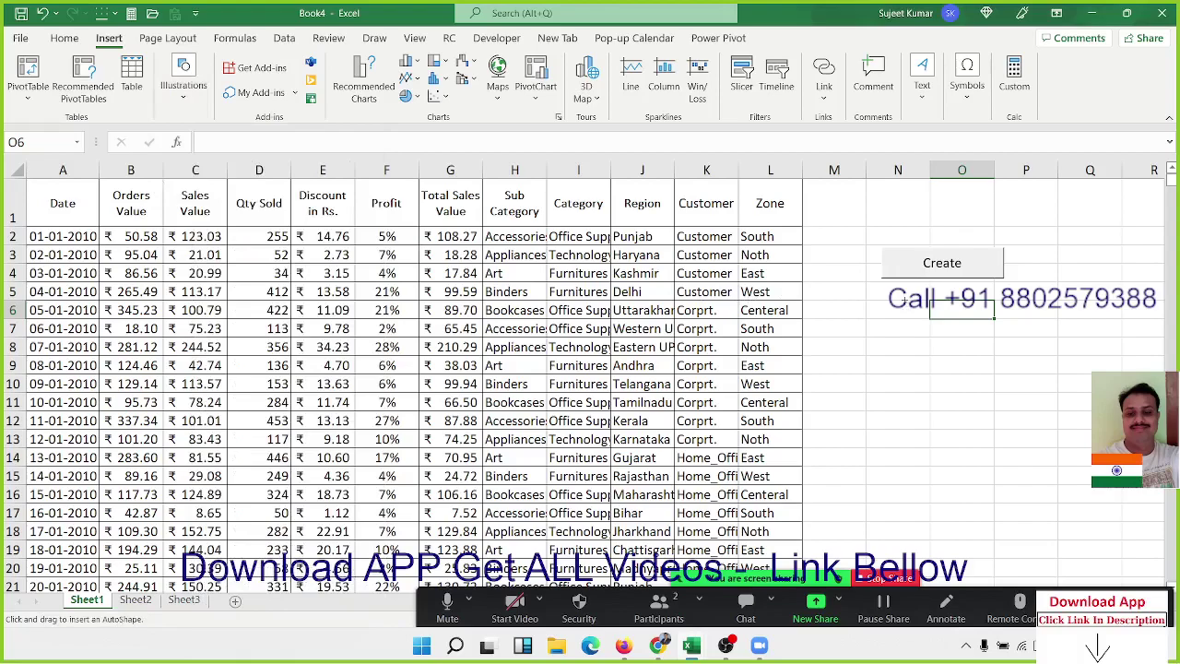
{"action": "left_click_drag", "start_coordinate": [903, 297], "coordinate": [1052, 337]}
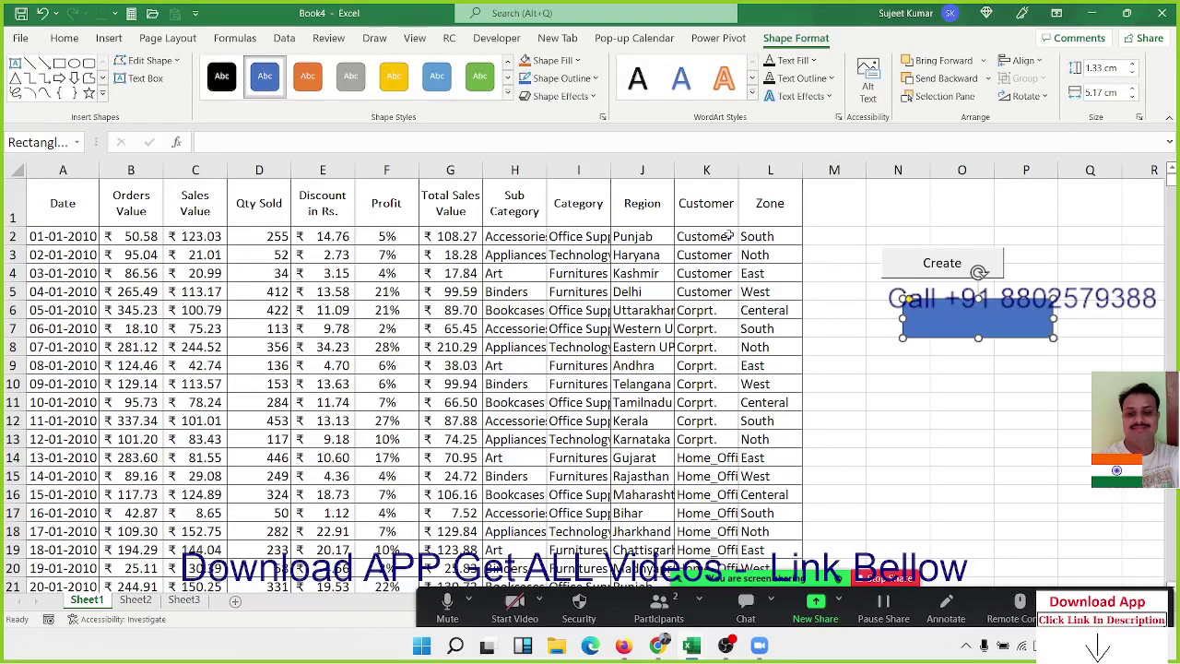
{"action": "left_click", "coordinate": [487, 83]}
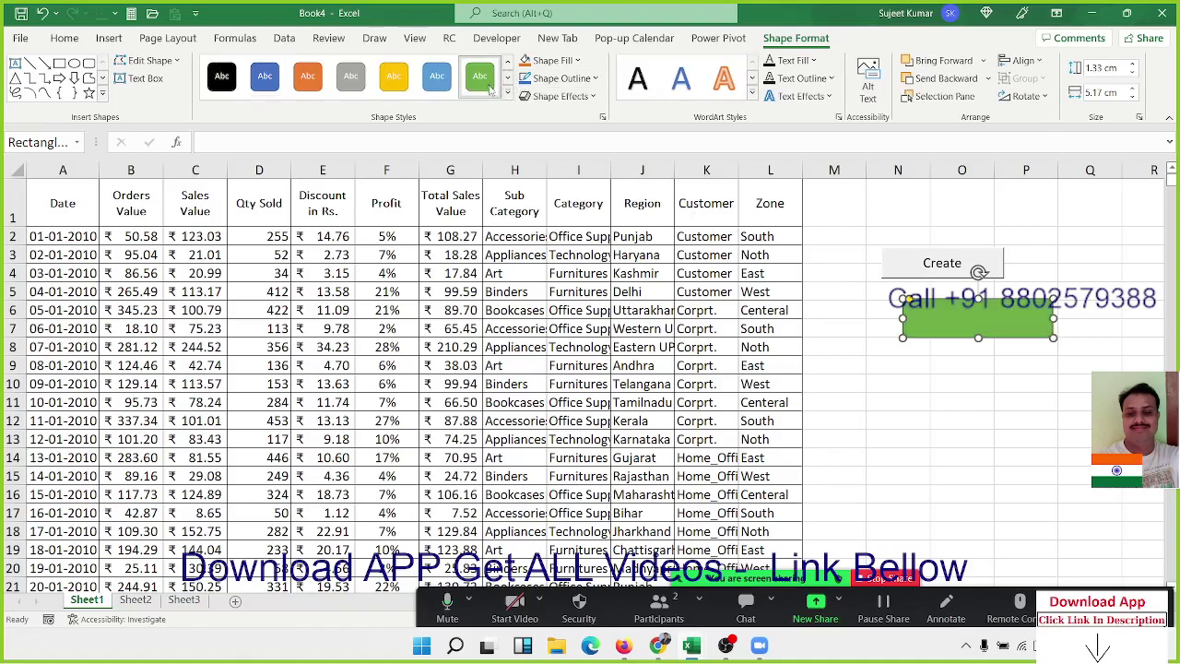
{"action": "left_click", "coordinate": [221, 76]}
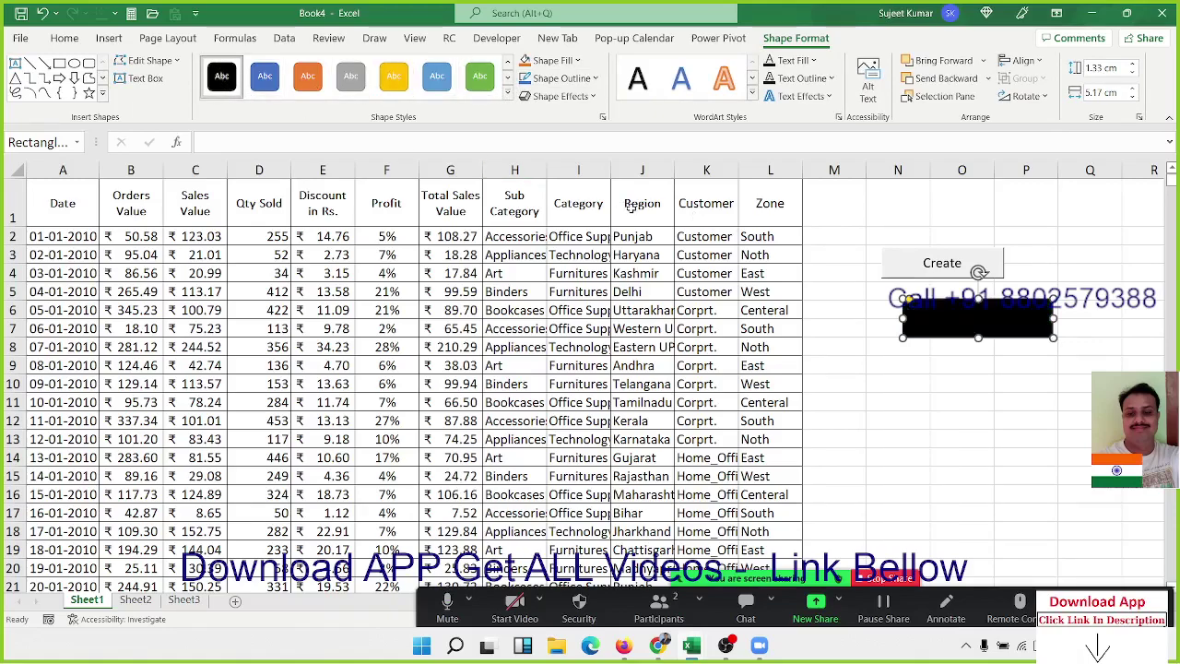
{"action": "type", "text": "R"}
{"action": "type", "text": "UN"}
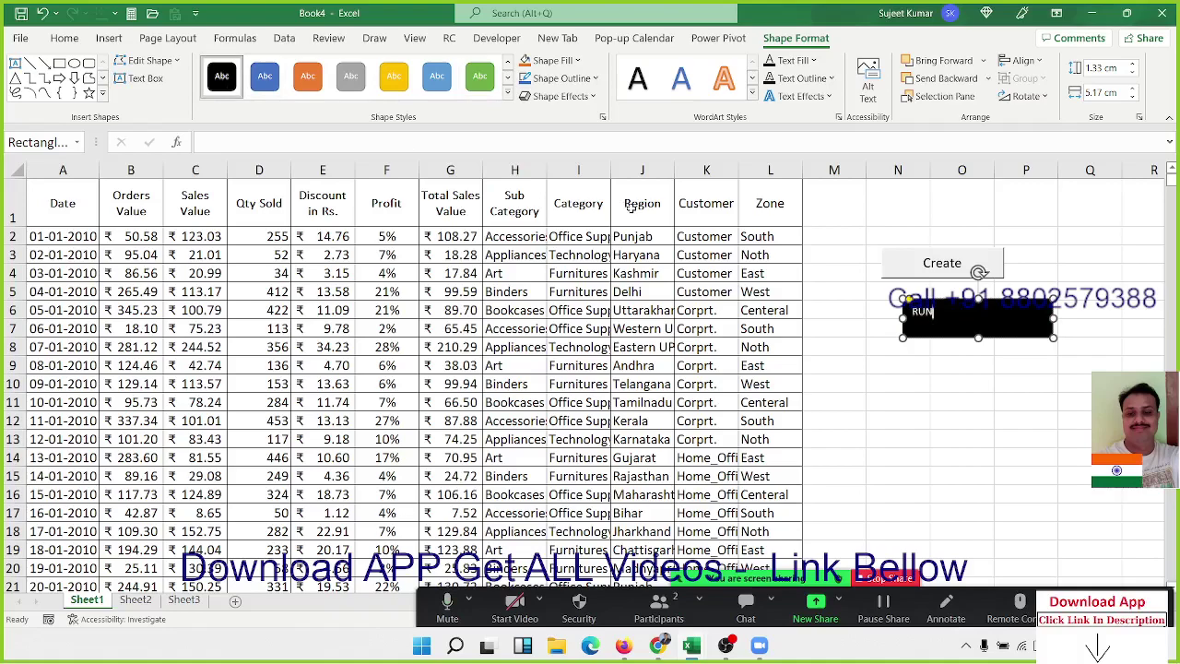
{"action": "left_click", "coordinate": [894, 370]}
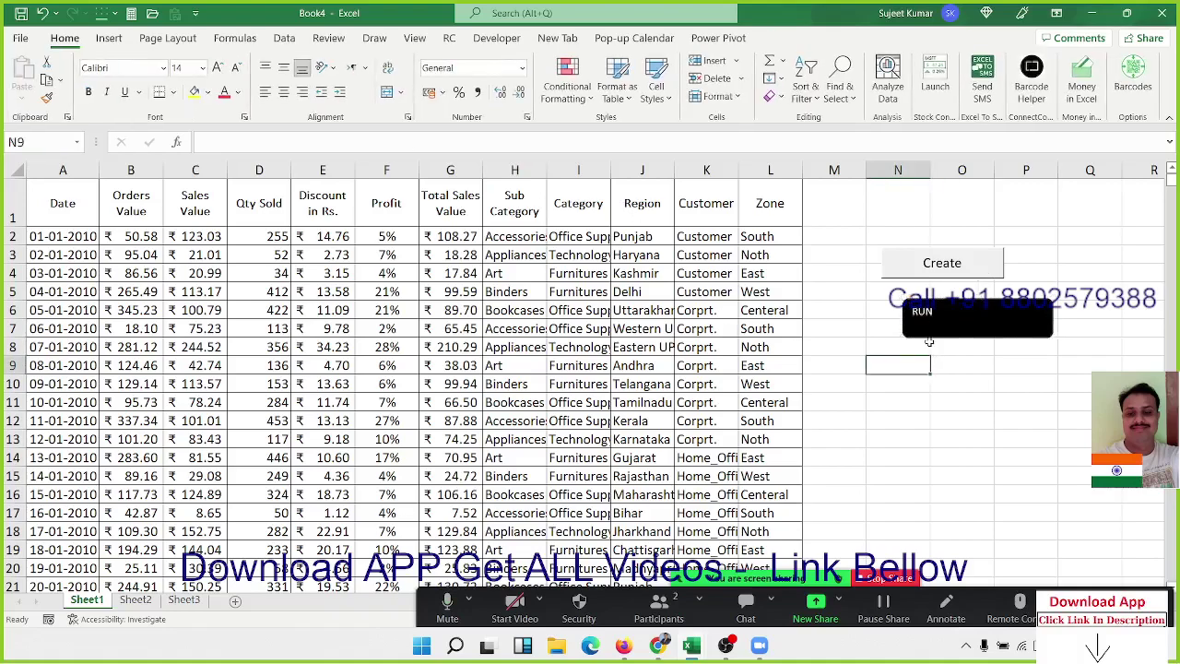
- Centre the RUN text horizontally and vertically and enlarge its font to 28
{"action": "left_click", "coordinate": [929, 337]}
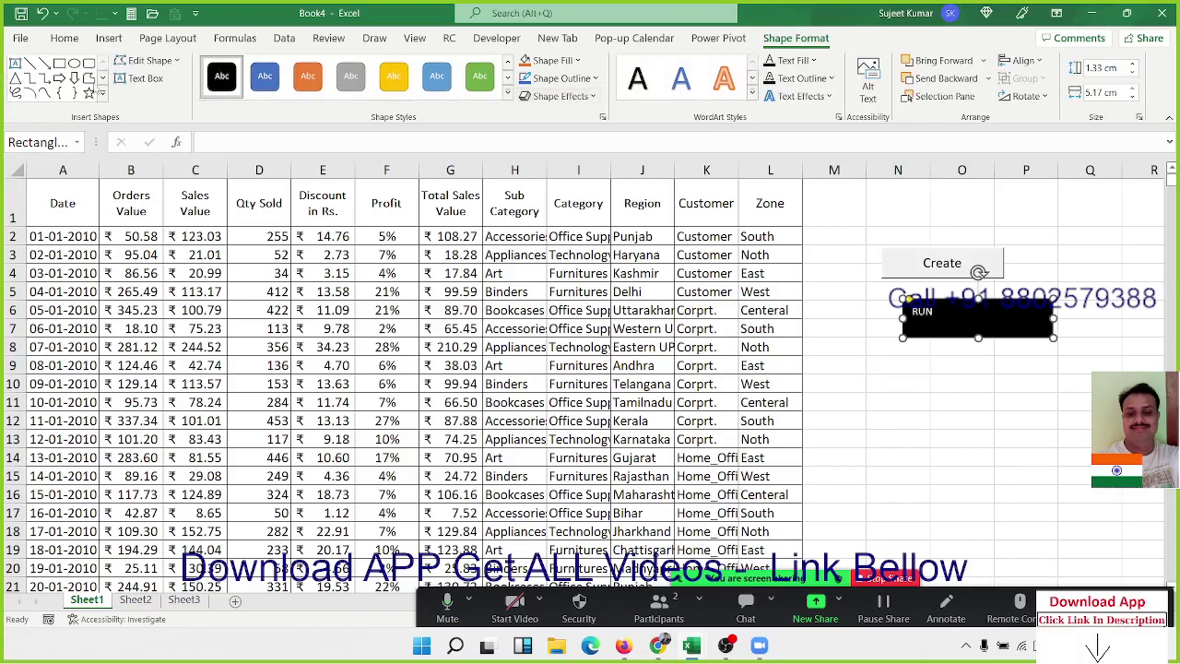
{"action": "left_click", "coordinate": [64, 38]}
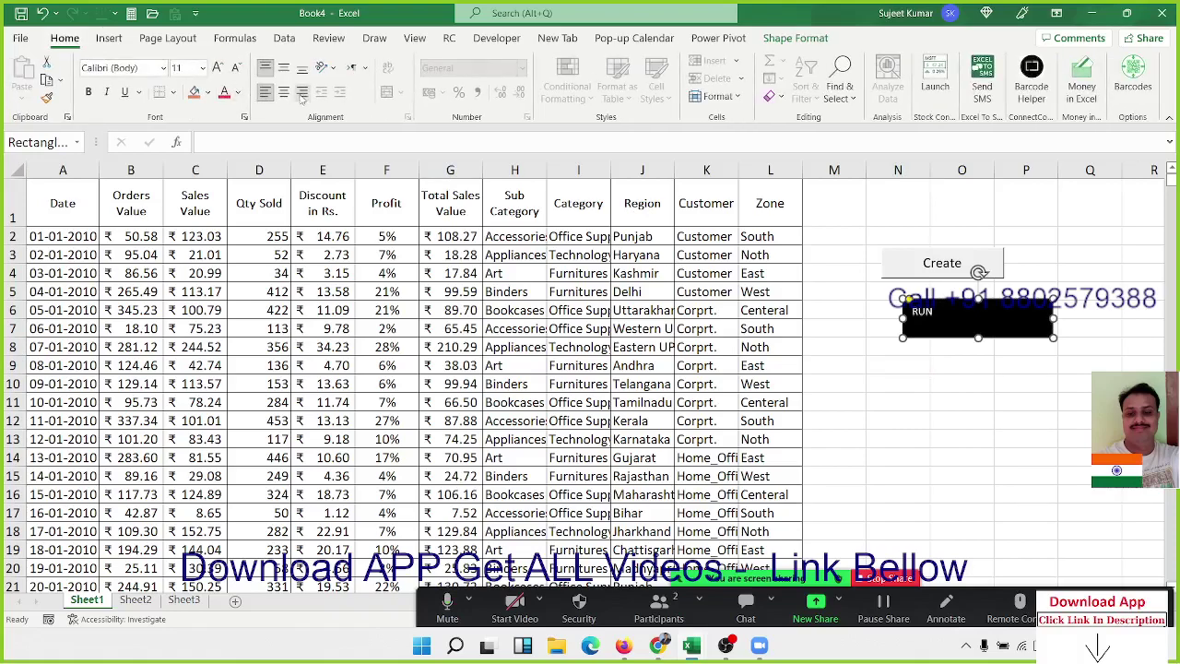
{"action": "left_click", "coordinate": [284, 92]}
{"action": "left_click", "coordinate": [284, 67]}
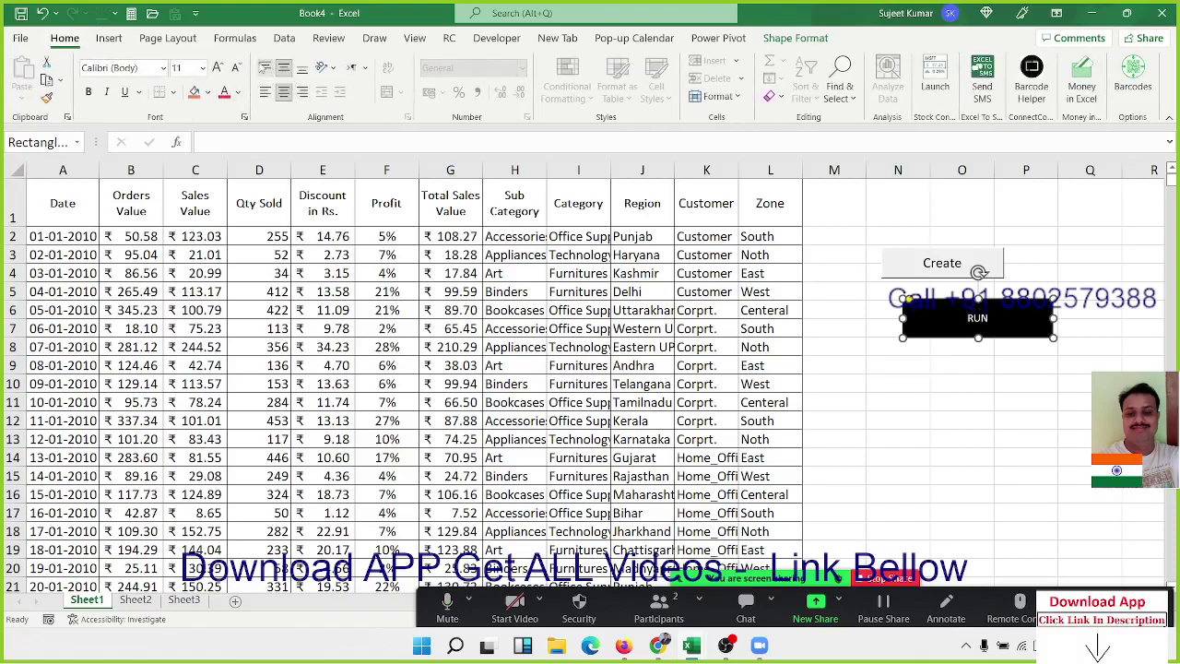
{"action": "left_click", "coordinate": [219, 67]}
{"action": "left_click", "coordinate": [219, 68]}
{"action": "left_click", "coordinate": [219, 67]}
{"action": "left_click", "coordinate": [220, 67]}
{"action": "left_click", "coordinate": [219, 67]}
{"action": "left_click", "coordinate": [219, 67]}
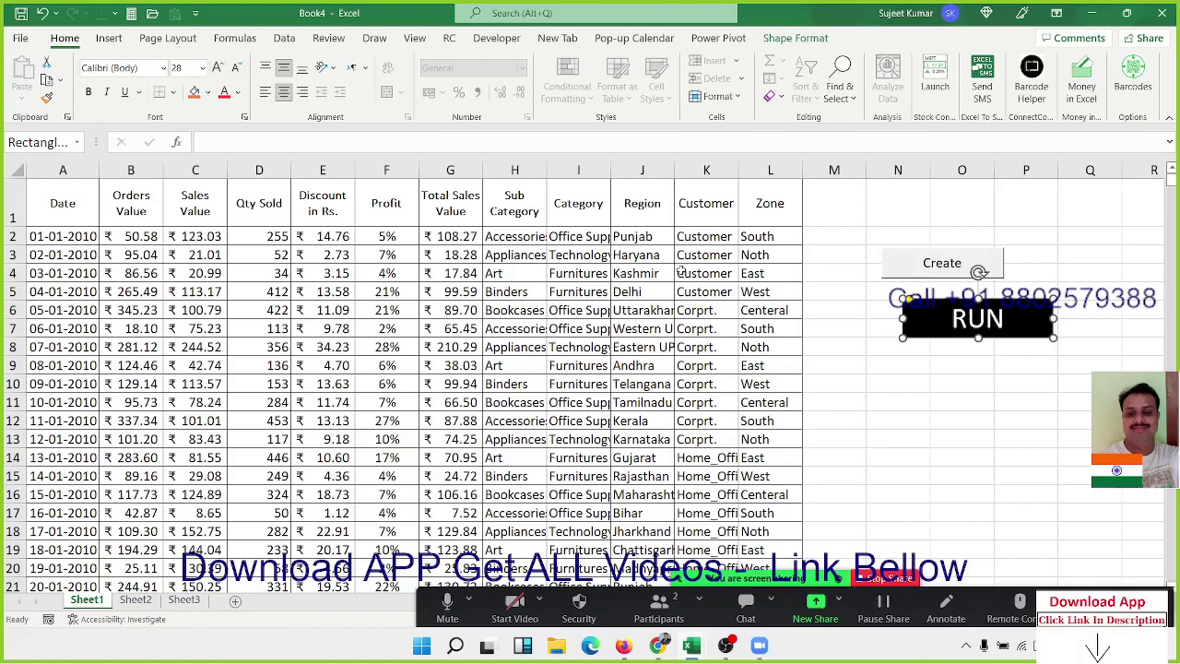
{"action": "left_click", "coordinate": [928, 368]}
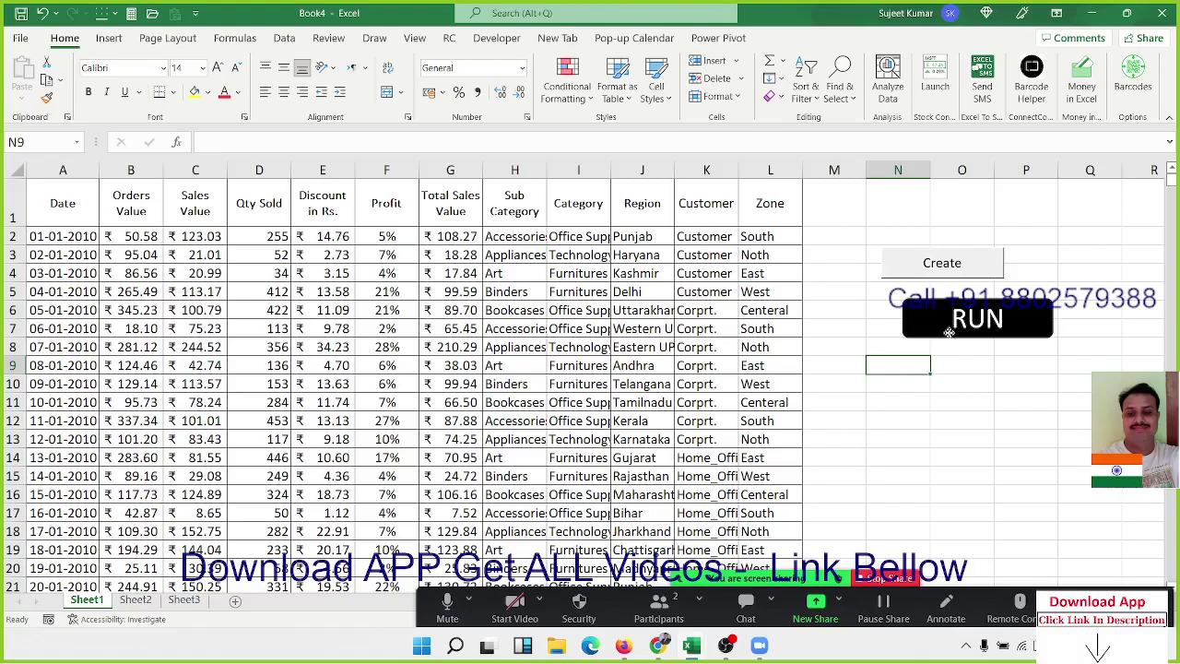
{"action": "left_click", "coordinate": [949, 335]}
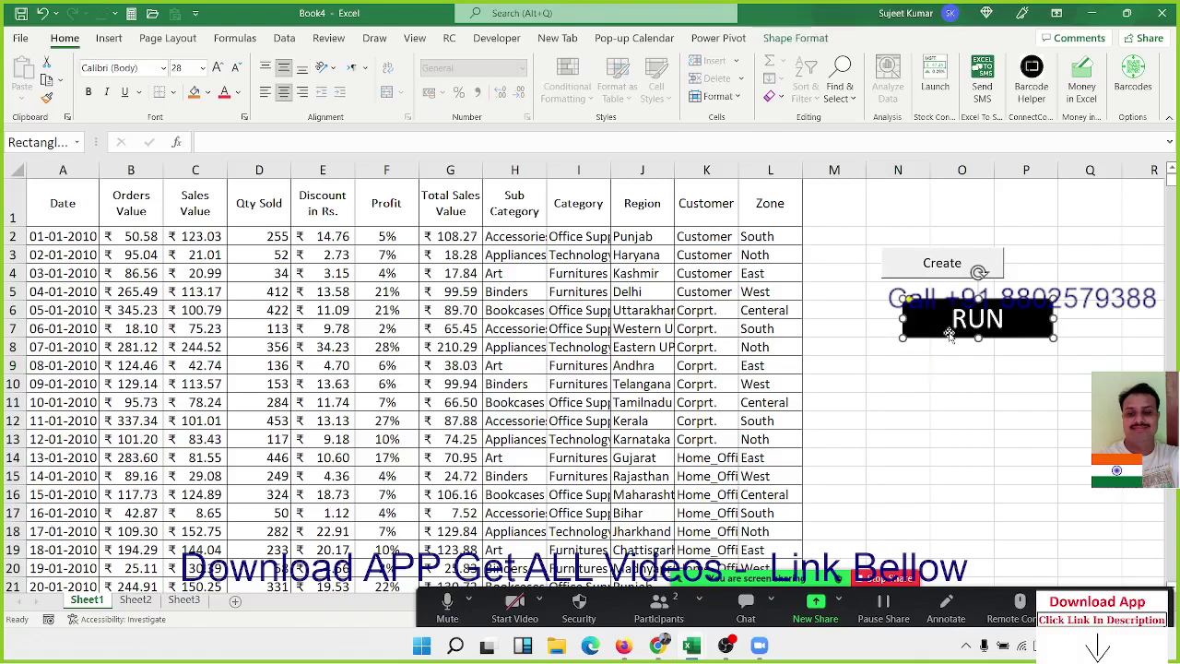
- Assign Macro3 to the RUN rectangle using Assign Macro from its shortcut menu
{"action": "right_click", "coordinate": [950, 336]}
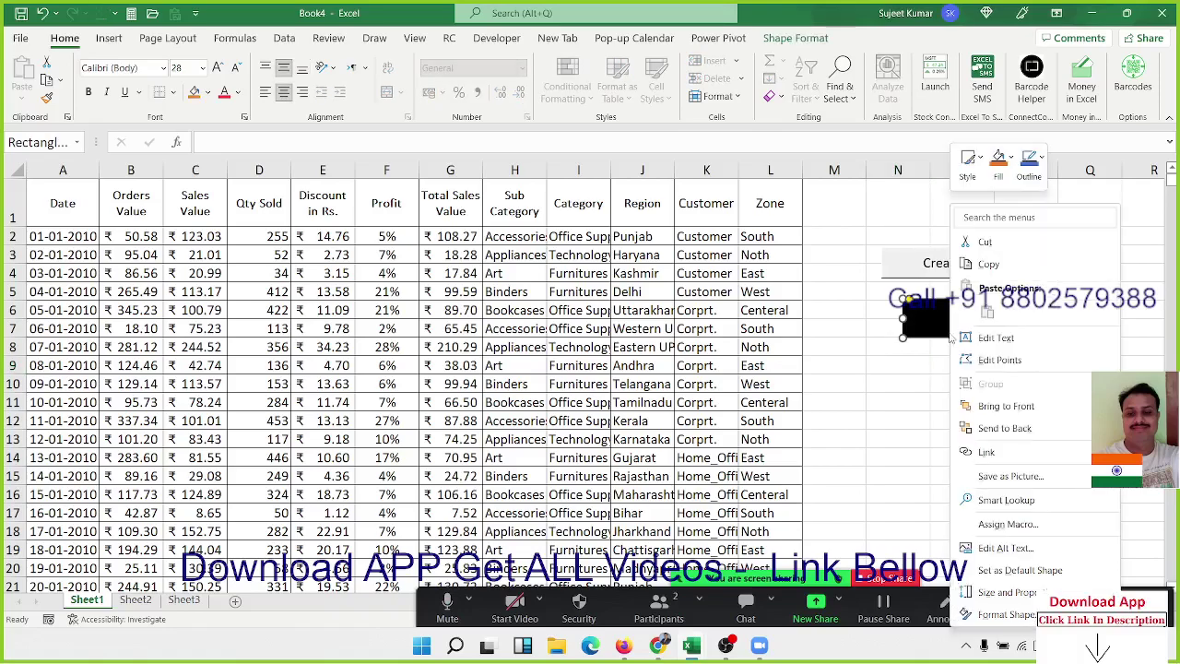
{"action": "left_click", "coordinate": [1007, 523]}
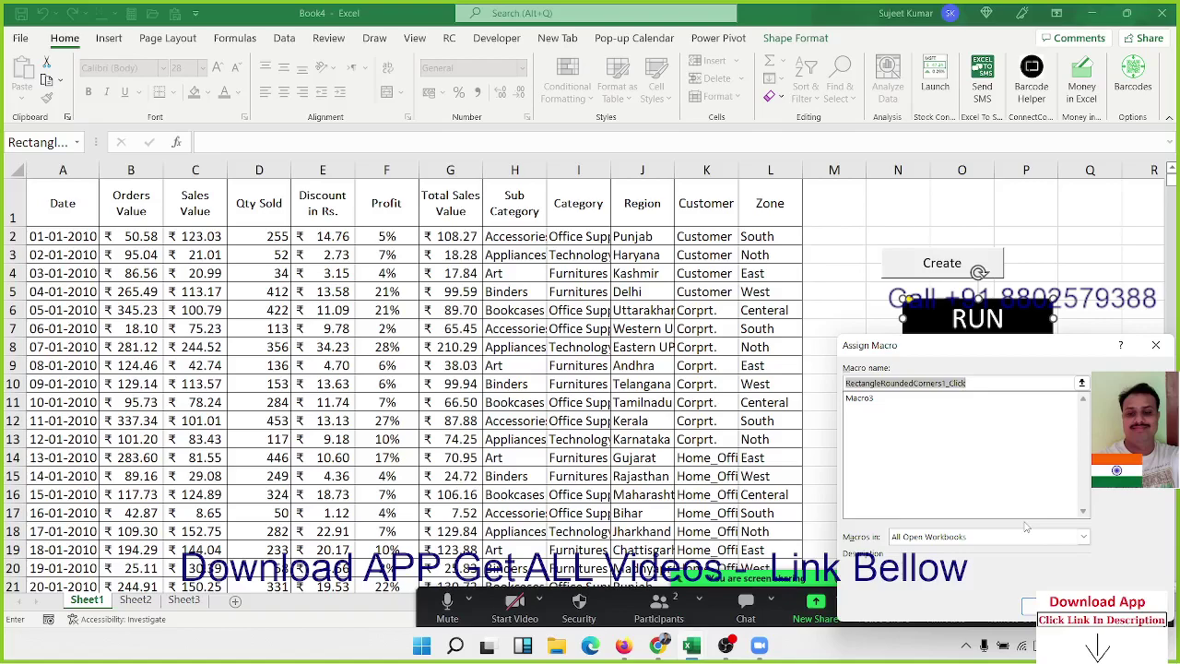
{"action": "left_click", "coordinate": [897, 402]}
{"action": "left_click", "coordinate": [1033, 606]}
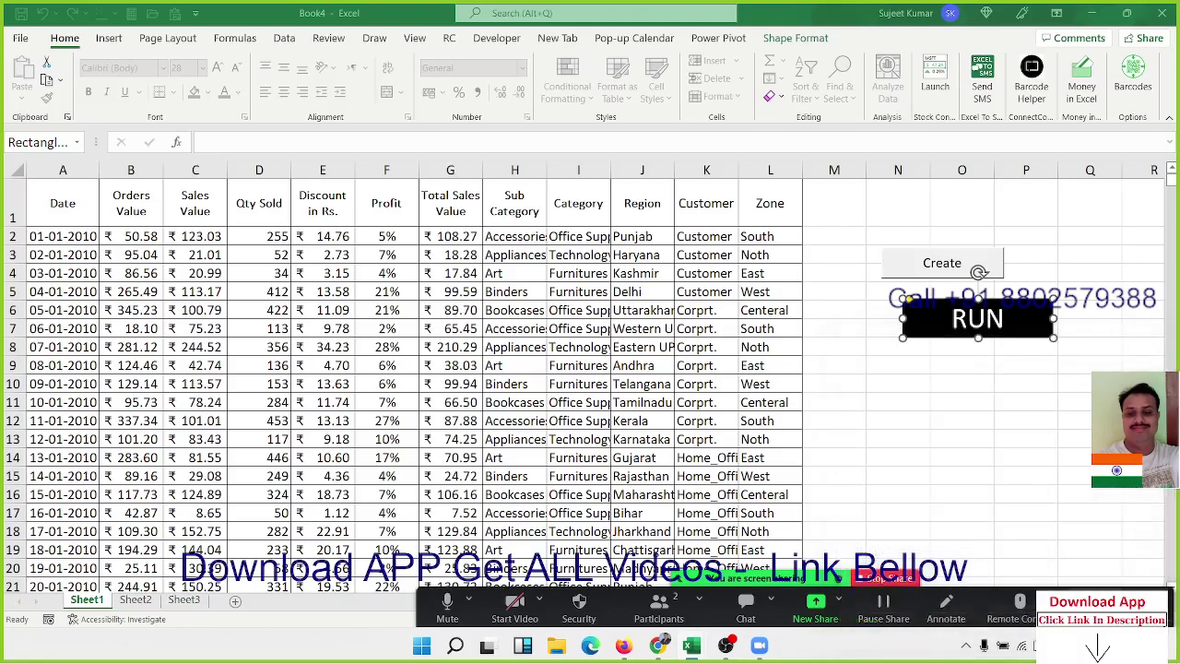
- Move off the shape to cell L2, then switch to the empty Sheet2
{"action": "left_click", "coordinate": [748, 241]}
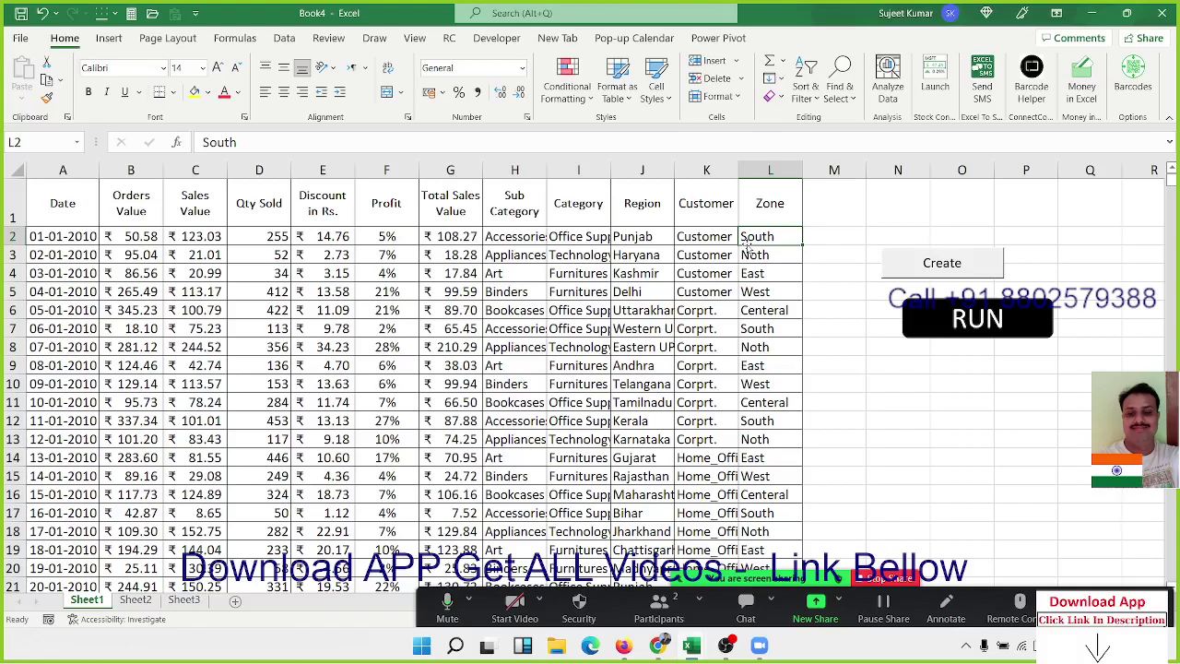
{"action": "left_click", "coordinate": [134, 600]}
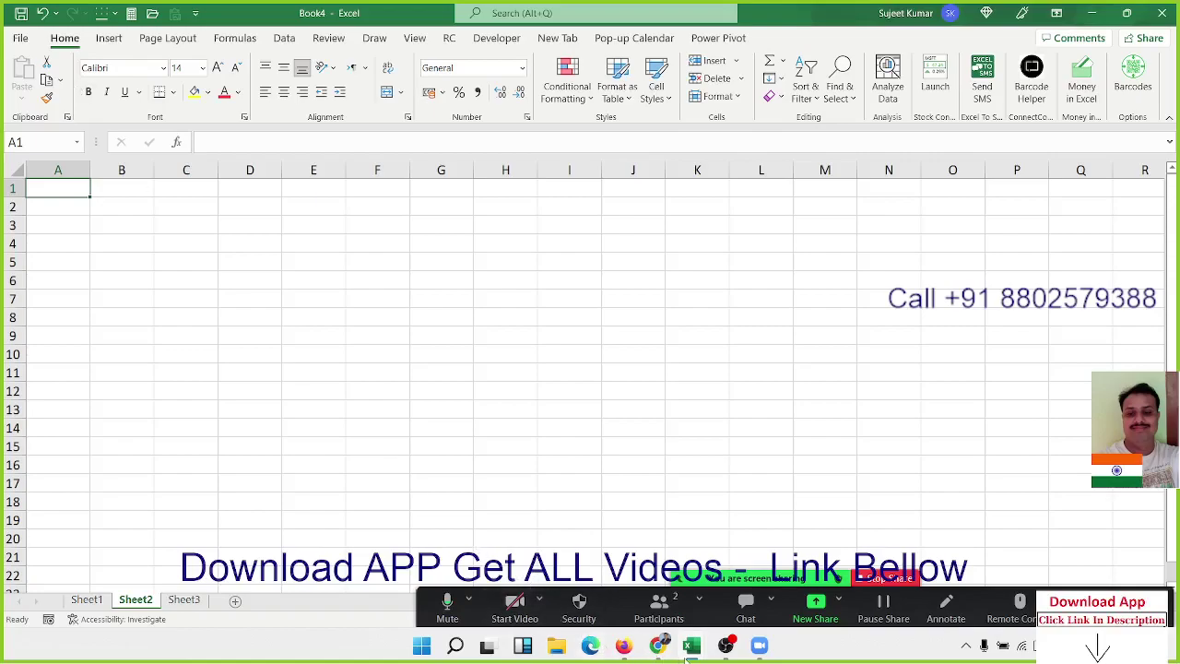
- In Macro3's code, paste a copy of Sheets("Sheet1").Select on a new line below the InputBox line
{"action": "mouse_move", "coordinate": [691, 654]}
{"action": "left_click", "coordinate": [715, 603]}
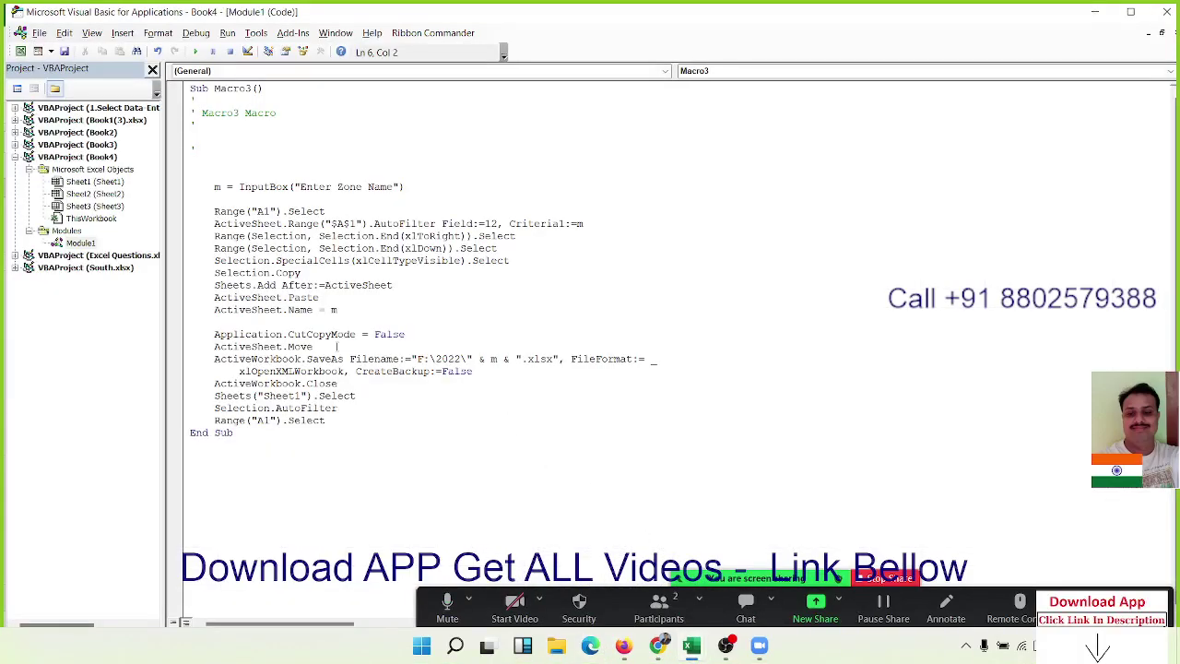
{"action": "left_click", "coordinate": [359, 396]}
{"action": "left_click_drag", "start_coordinate": [358, 396], "coordinate": [208, 397]}
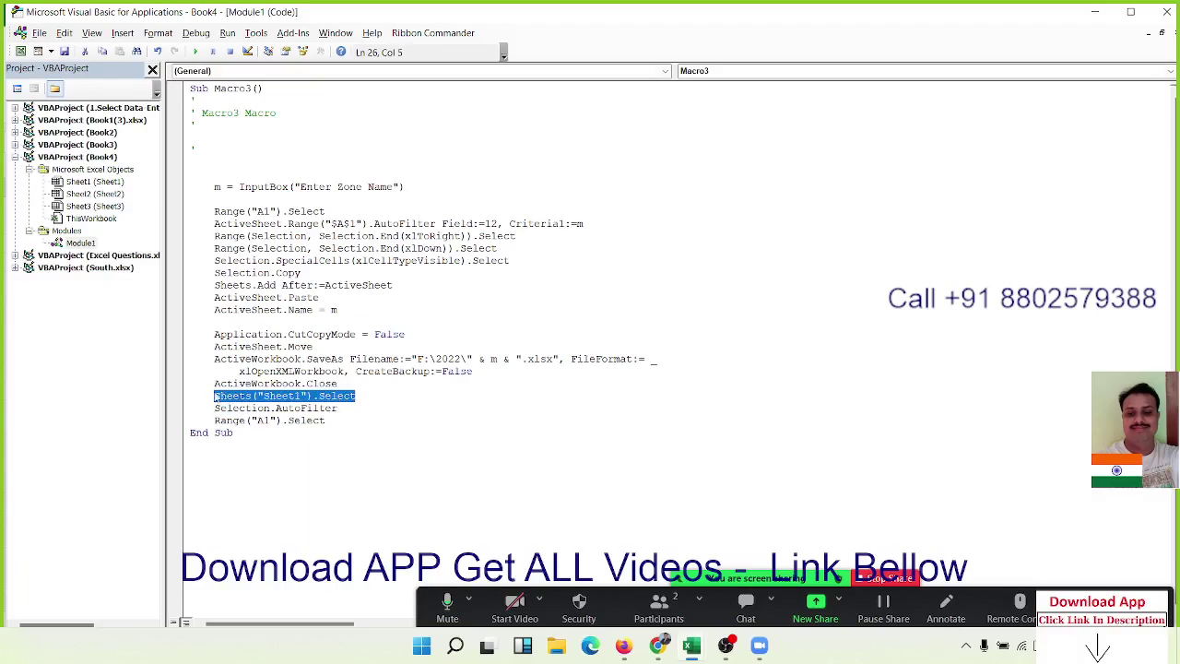
{"action": "left_click", "coordinate": [248, 198]}
{"action": "key", "text": "Return"}
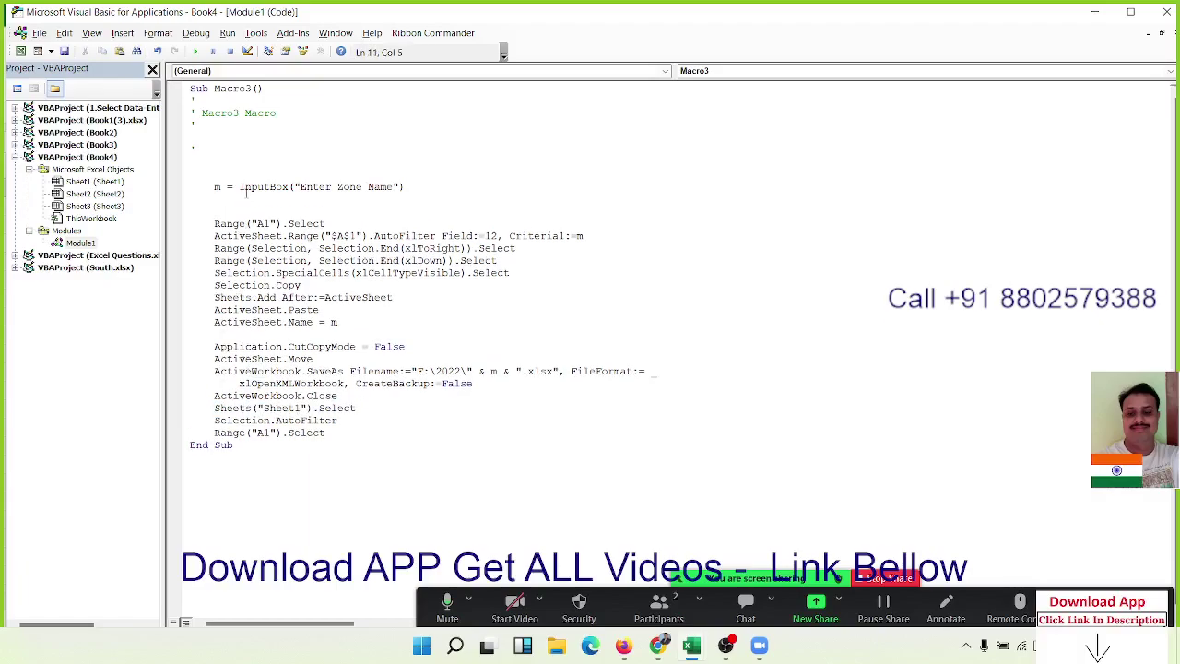
{"action": "type", "text": "Sheets(\"Sheet1\").Select"}
{"action": "left_click", "coordinate": [396, 307]}
- Review the macro's filter-and-copy code, then return to the workbook's Sheet1 sales table
{"action": "key", "text": "alt+F11"}
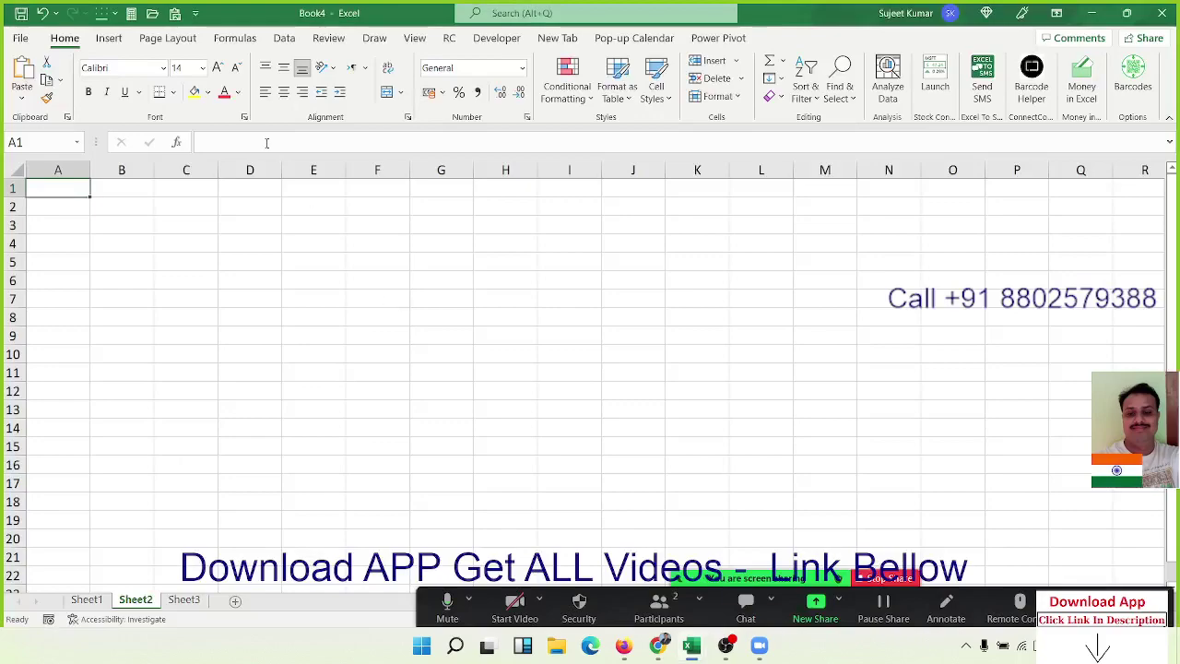
{"action": "key", "text": "alt+F11"}
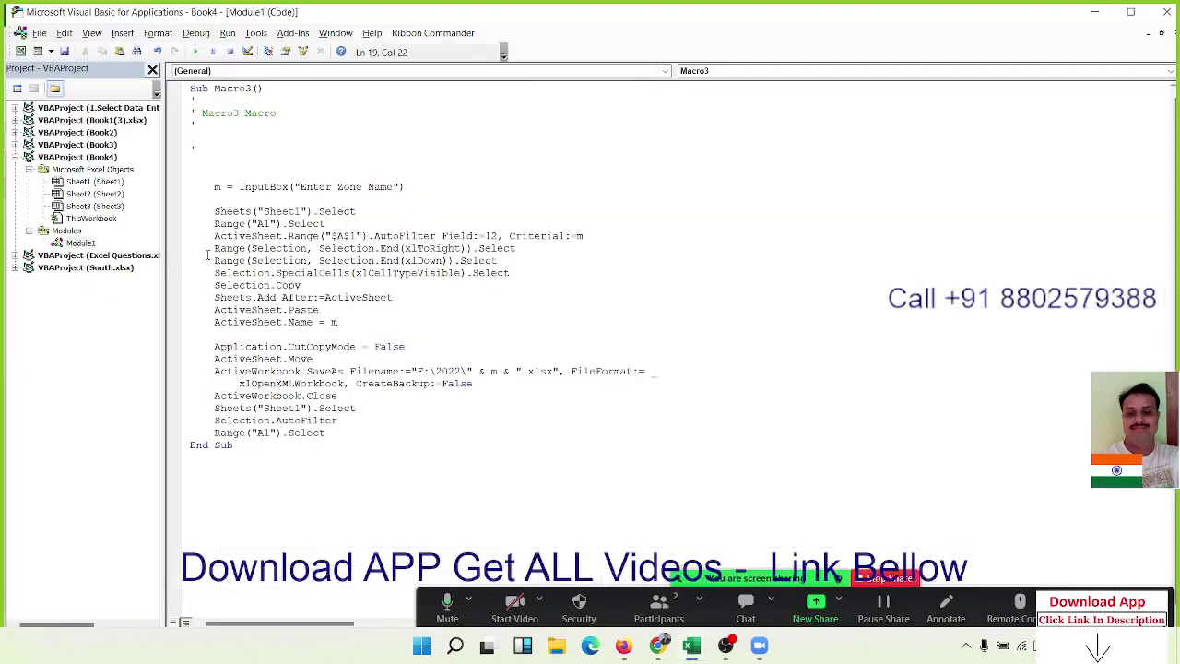
{"action": "mouse_move", "coordinate": [210, 223]}
{"action": "left_mouse_down"}
{"action": "mouse_move", "coordinate": [280, 373]}
{"action": "mouse_move", "coordinate": [335, 435]}
{"action": "left_mouse_up"}
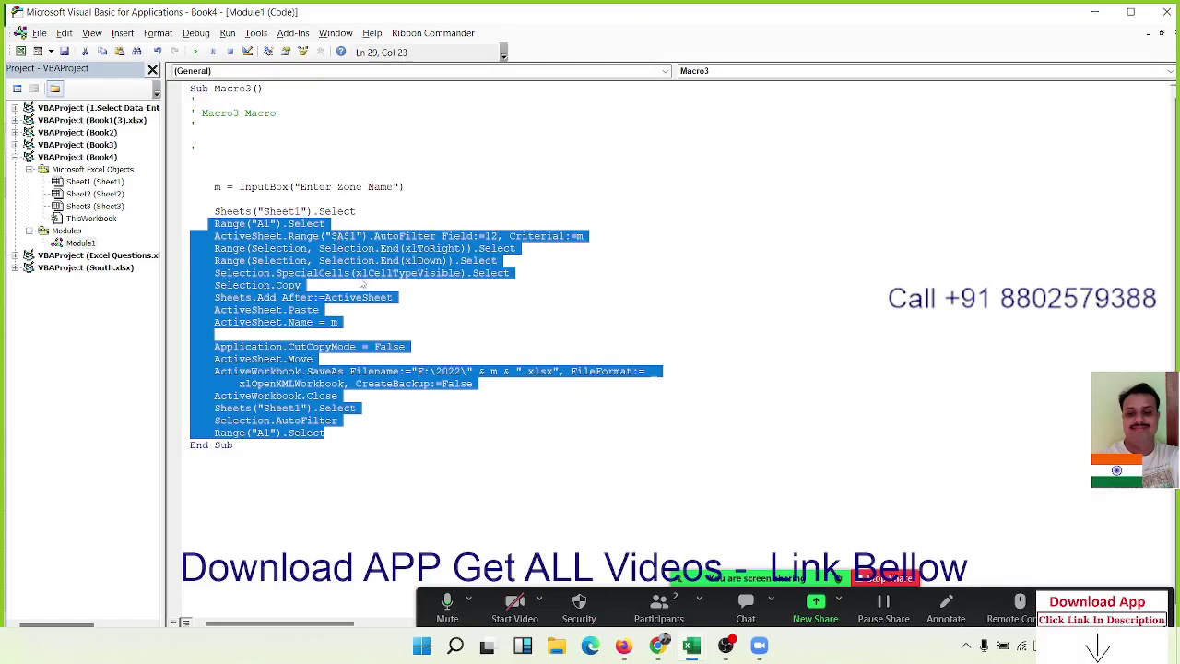
{"action": "left_click", "coordinate": [361, 273]}
{"action": "key", "text": "alt+F11"}
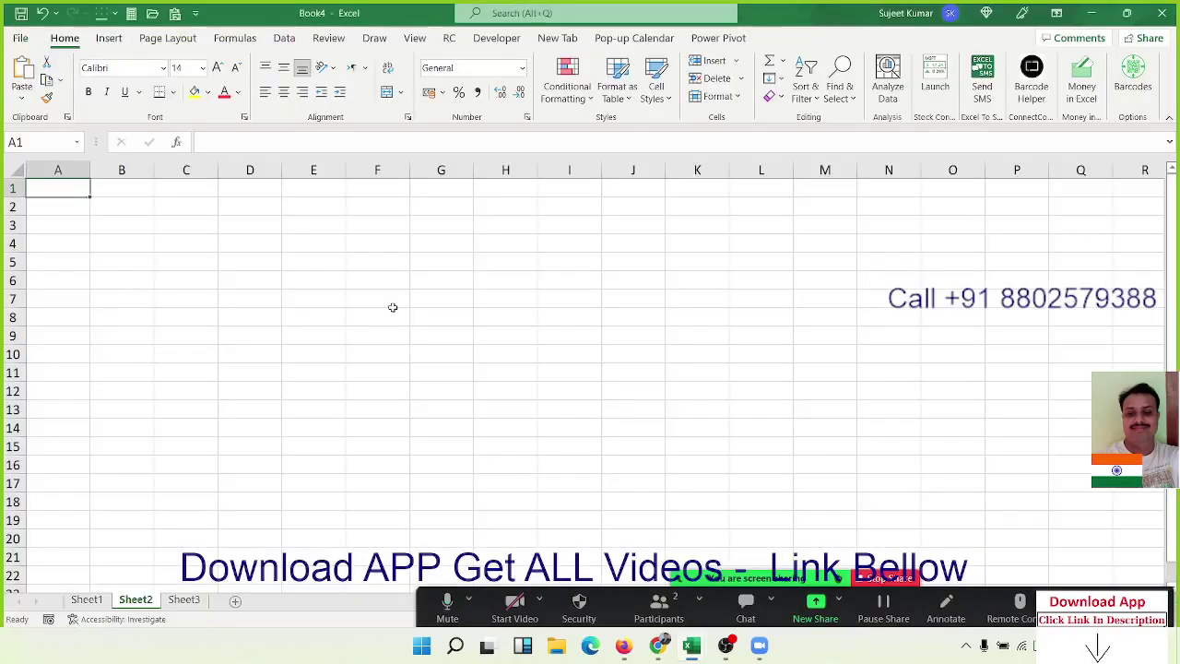
{"action": "left_click", "coordinate": [86, 601]}
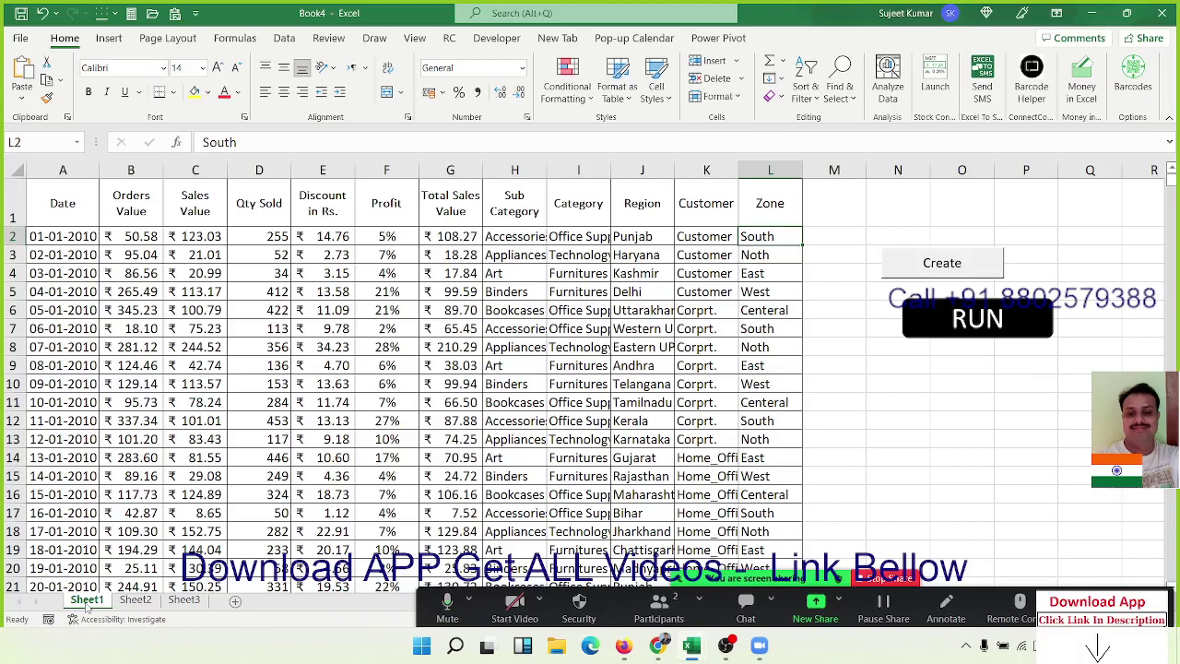
- On Sheet2, enter the heading 'Type' in C3 and 'Public Macros' in D4
{"action": "left_click", "coordinate": [140, 600]}
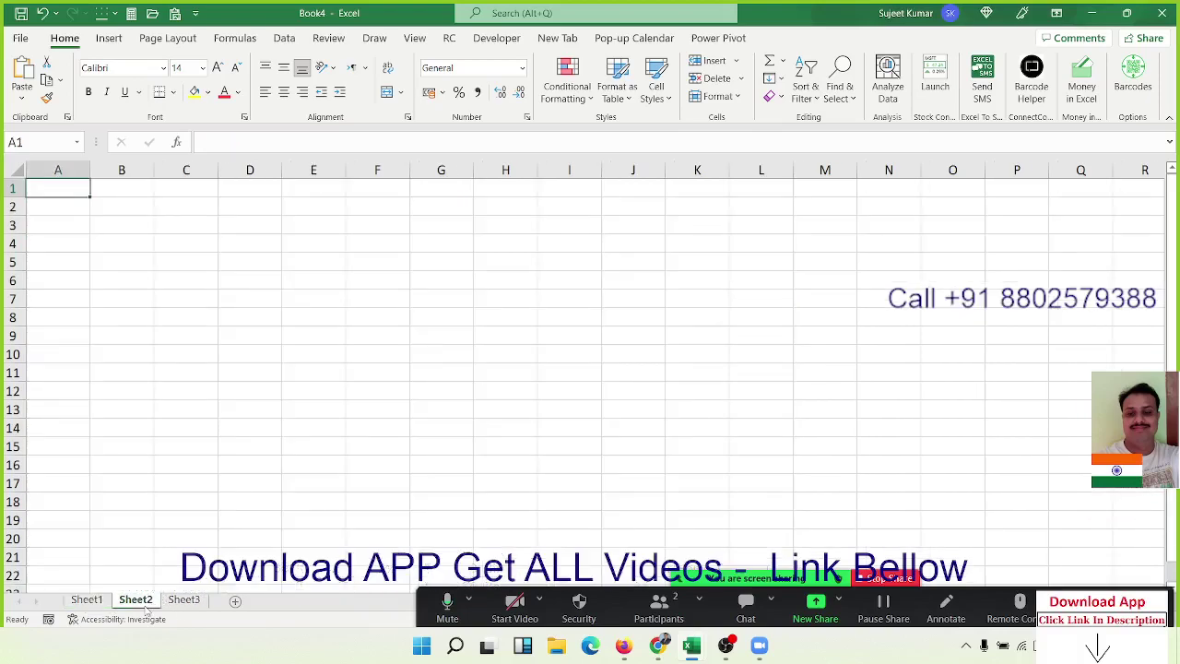
{"action": "left_click", "coordinate": [200, 217]}
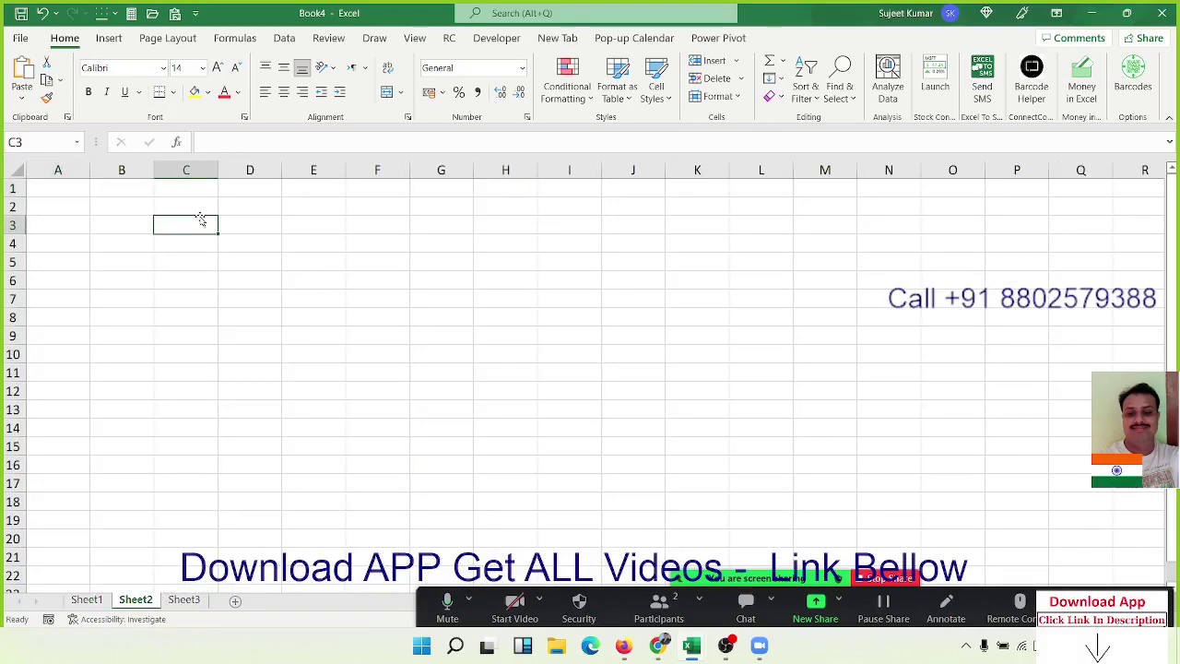
{"action": "type", "text": "Type"}
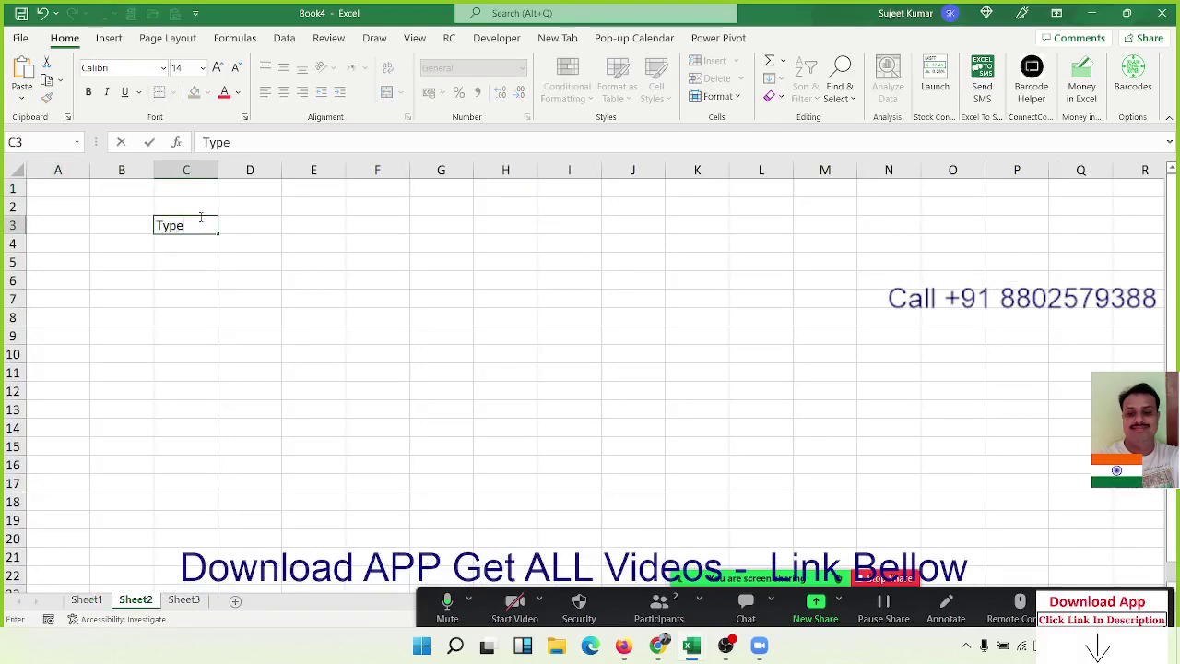
{"action": "key", "text": "Return"}
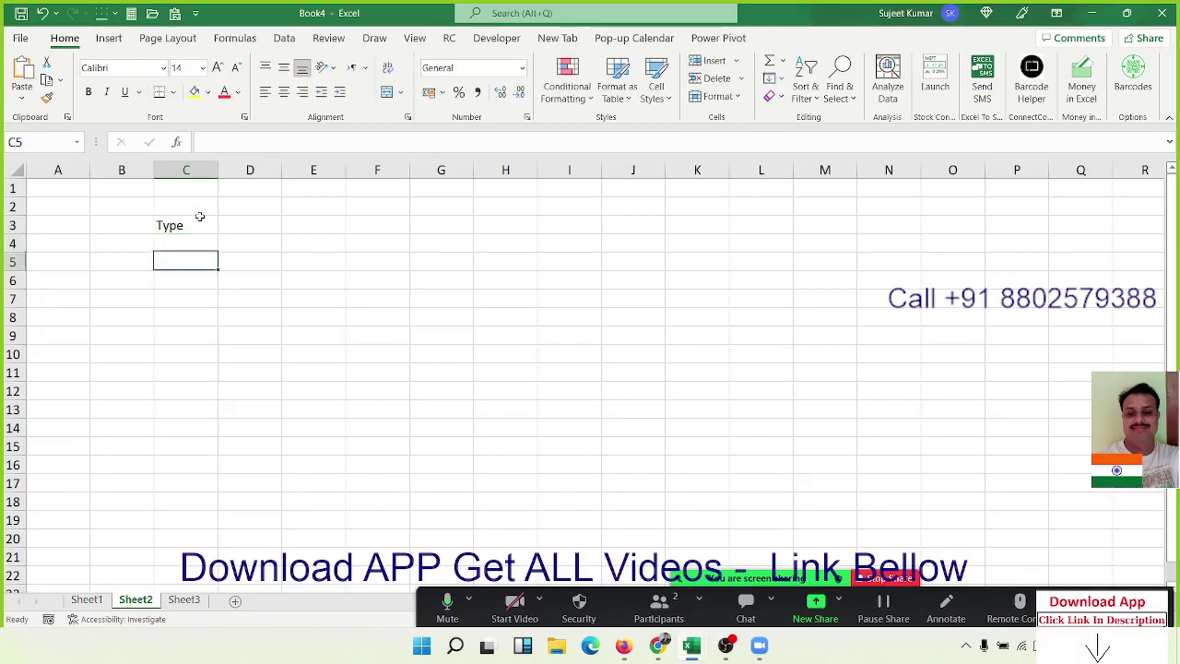
{"action": "key", "text": "Right"}
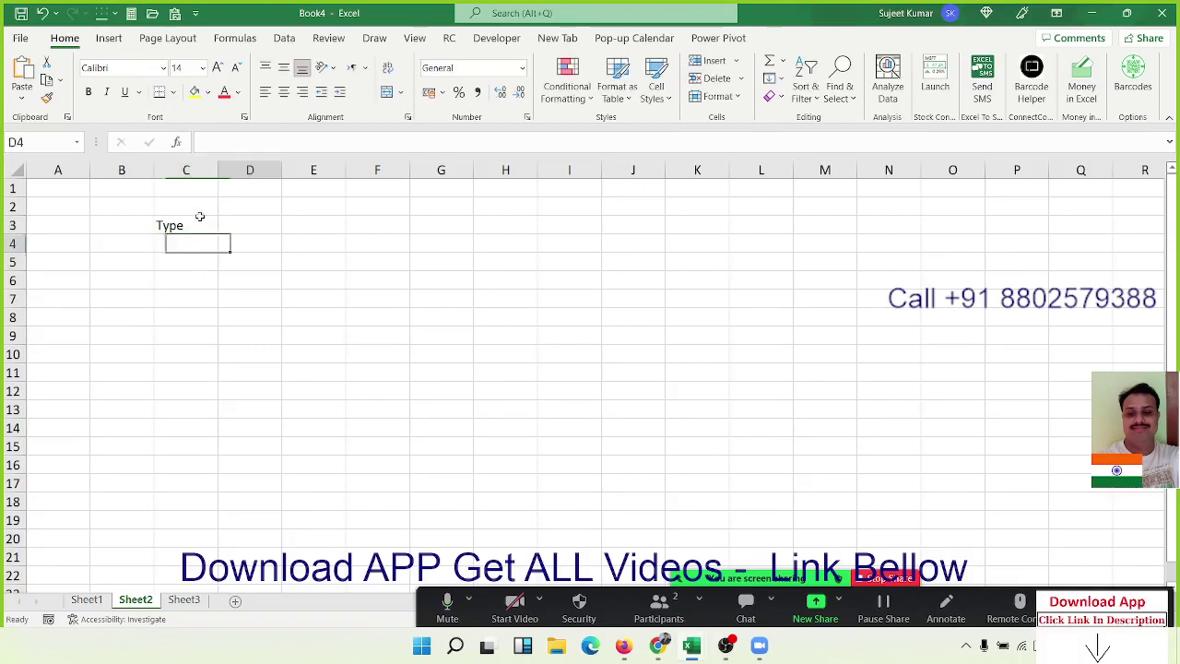
{"action": "key", "text": "Left"}
{"action": "key", "text": "Up"}
{"action": "key", "text": "Right"}
{"action": "key", "text": "Down"}
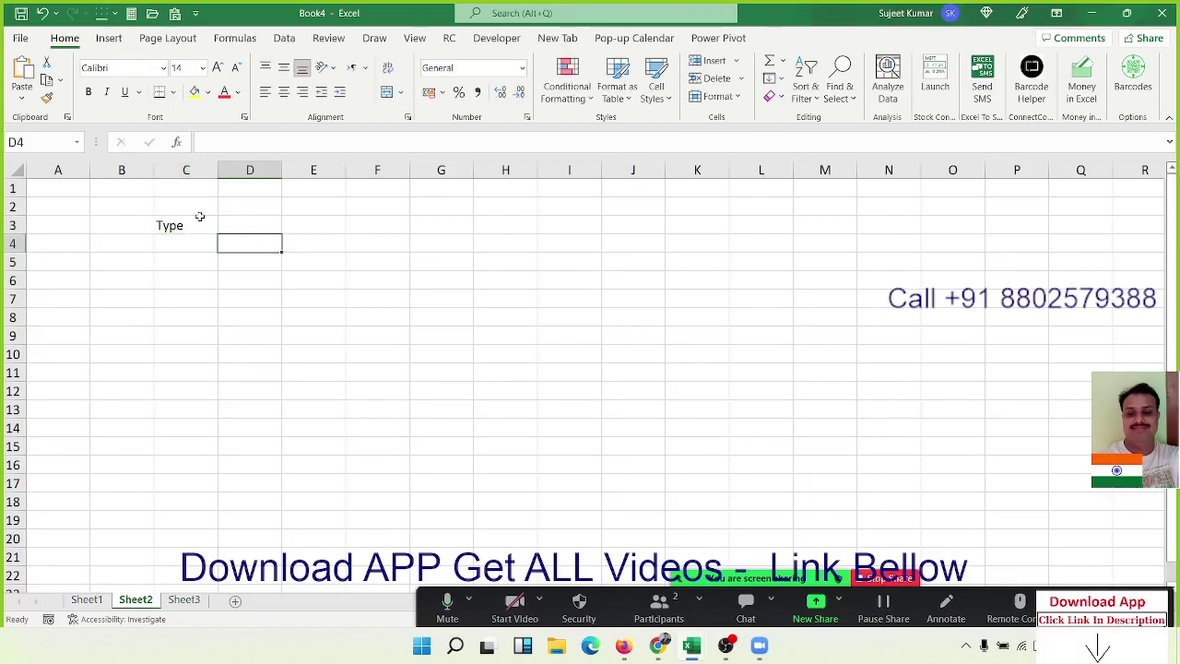
{"action": "type", "text": "Pu"}
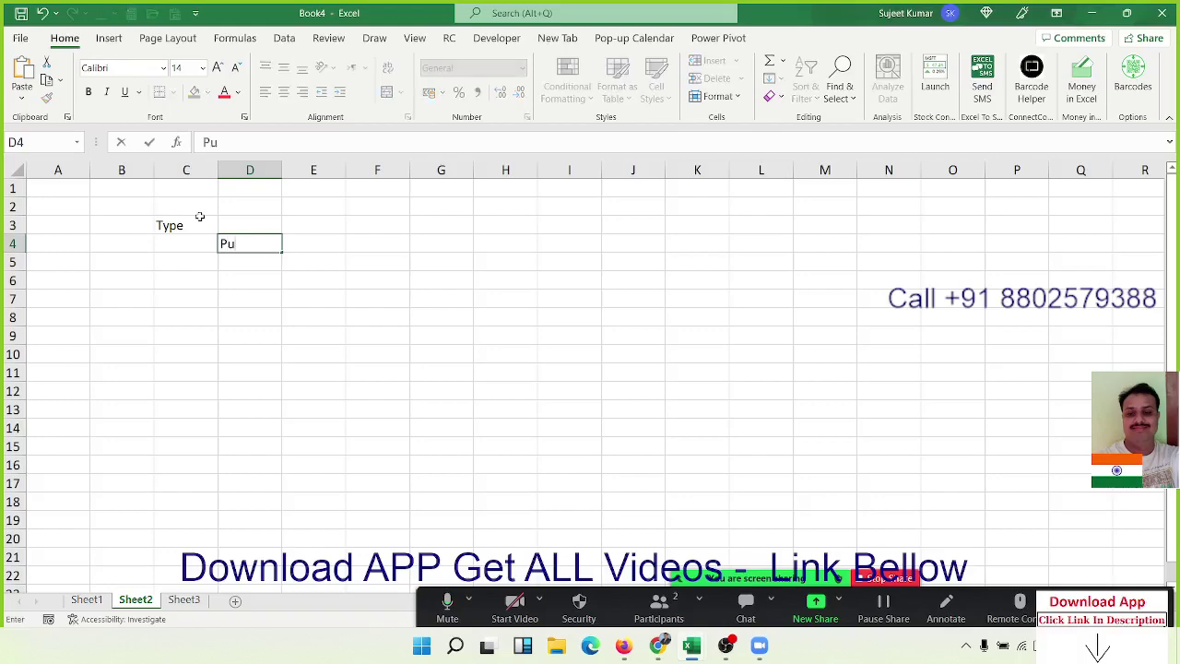
{"action": "type", "text": "blic"}
{"action": "type", "text": " Macr"}
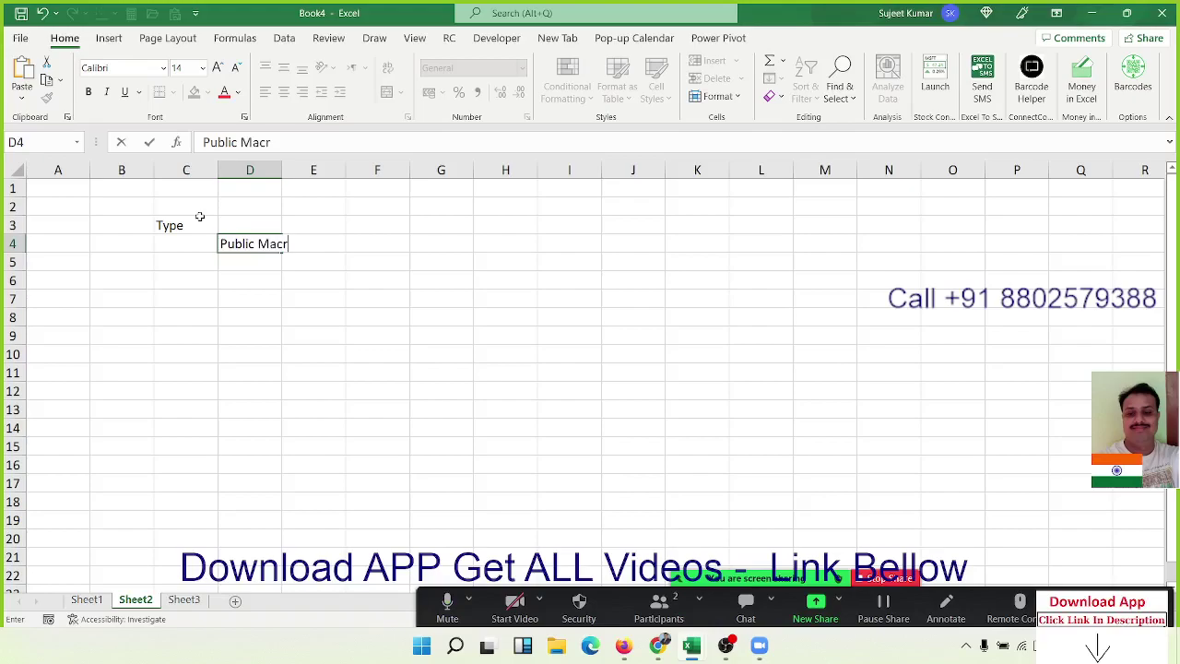
{"action": "type", "text": "os"}
{"action": "key", "text": "Return"}
- Enter 'Personal Macros' in D7 and 'Event Macros' in D10
{"action": "key", "text": "Down"}
{"action": "key", "text": "Down"}
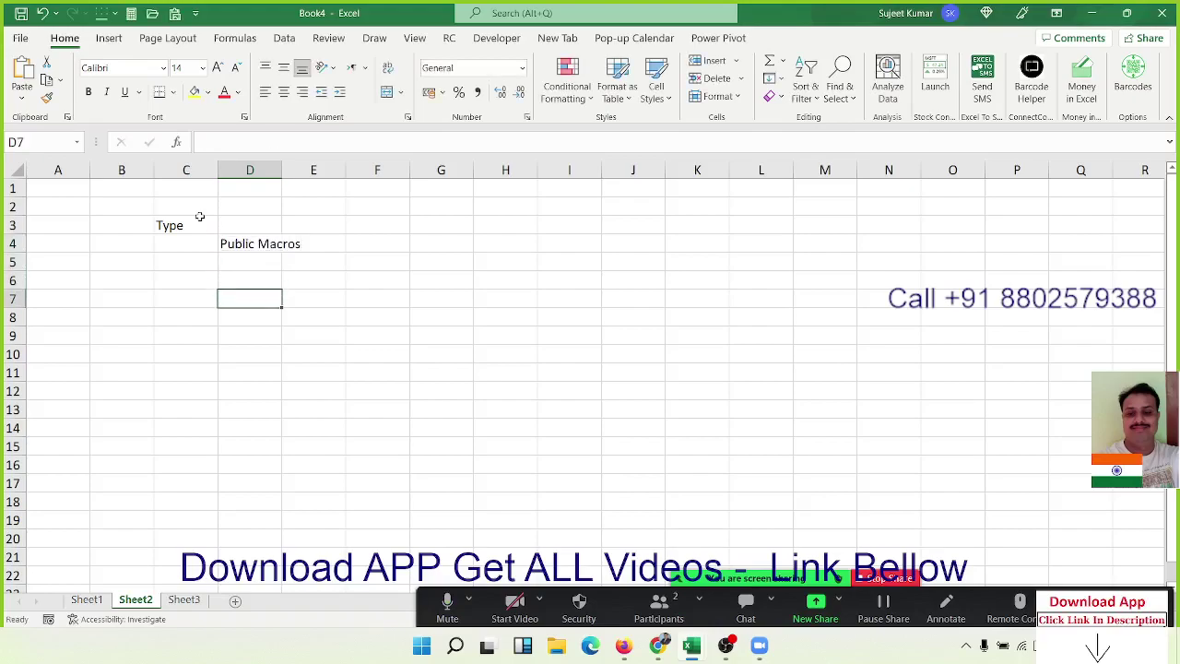
{"action": "type", "text": "Per"}
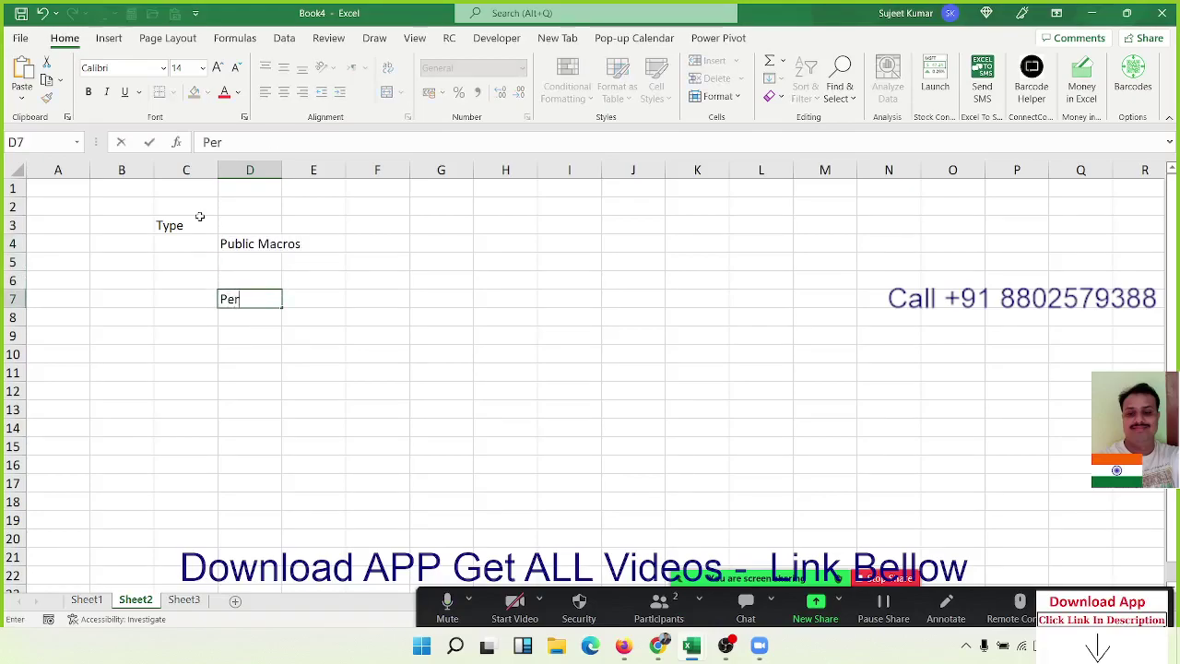
{"action": "type", "text": "s"}
{"action": "type", "text": "onal MA"}
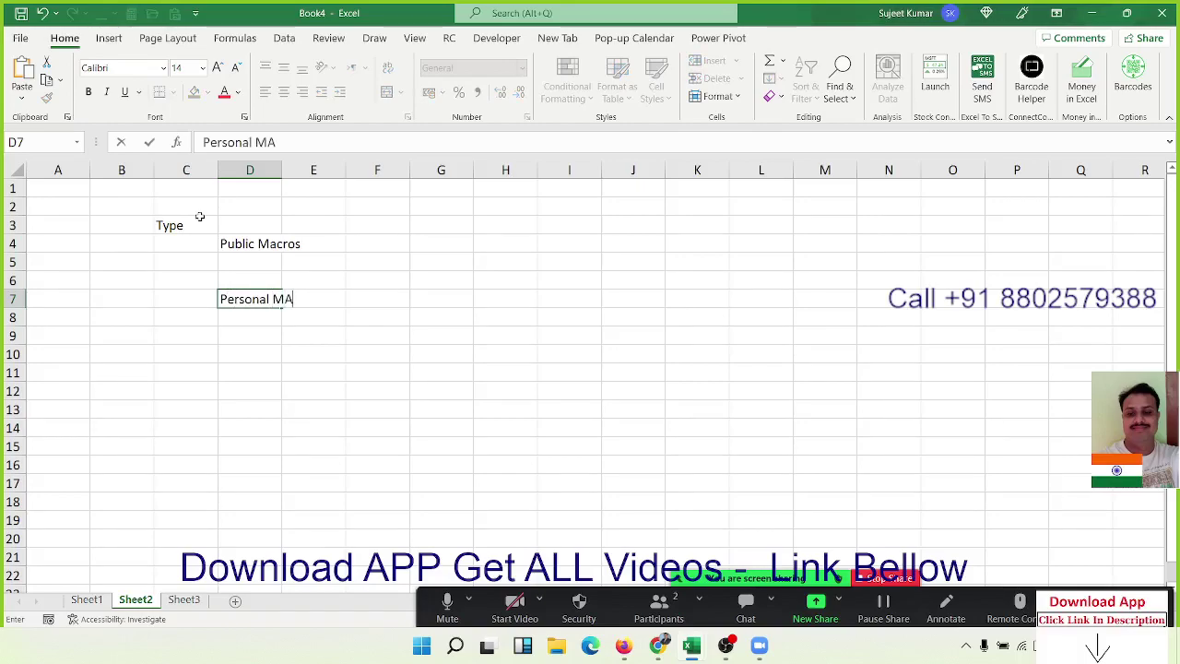
{"action": "type", "text": "cr"}
{"action": "key", "text": "BackSpace"}
{"action": "key", "text": "BackSpace"}
{"action": "key", "text": "BackSpace"}
{"action": "key", "text": "BackSpace"}
{"action": "type", "text": "Mac"}
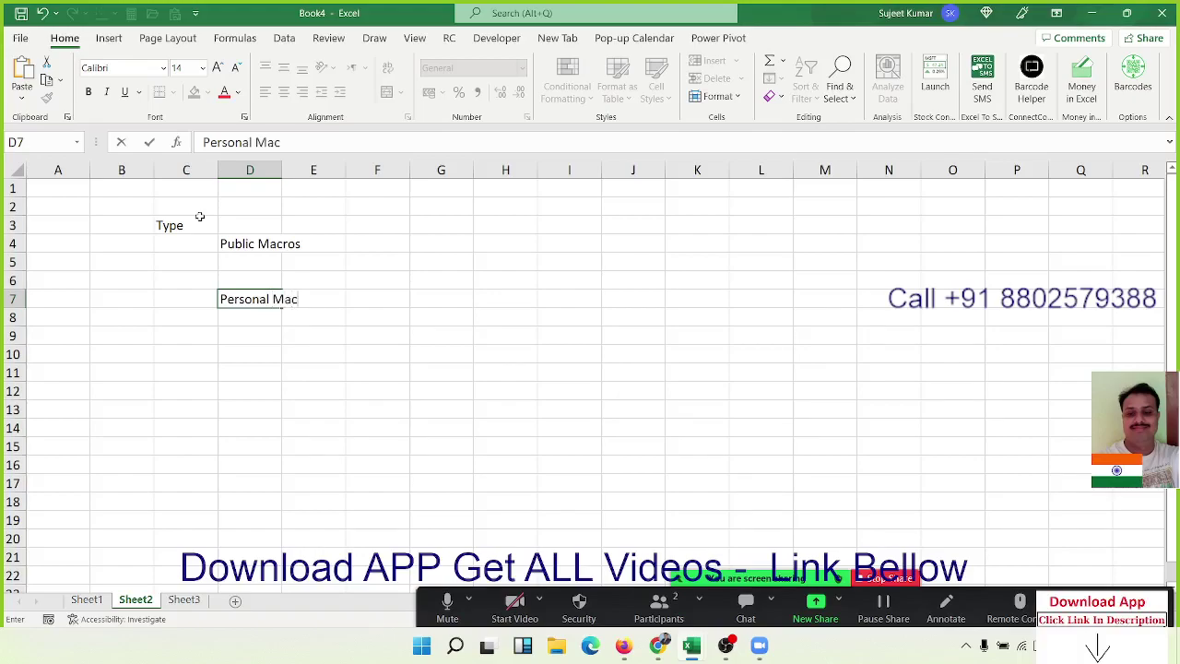
{"action": "type", "text": "ros"}
{"action": "key", "text": "Return"}
{"action": "key", "text": "Return"}
{"action": "key", "text": "Return"}
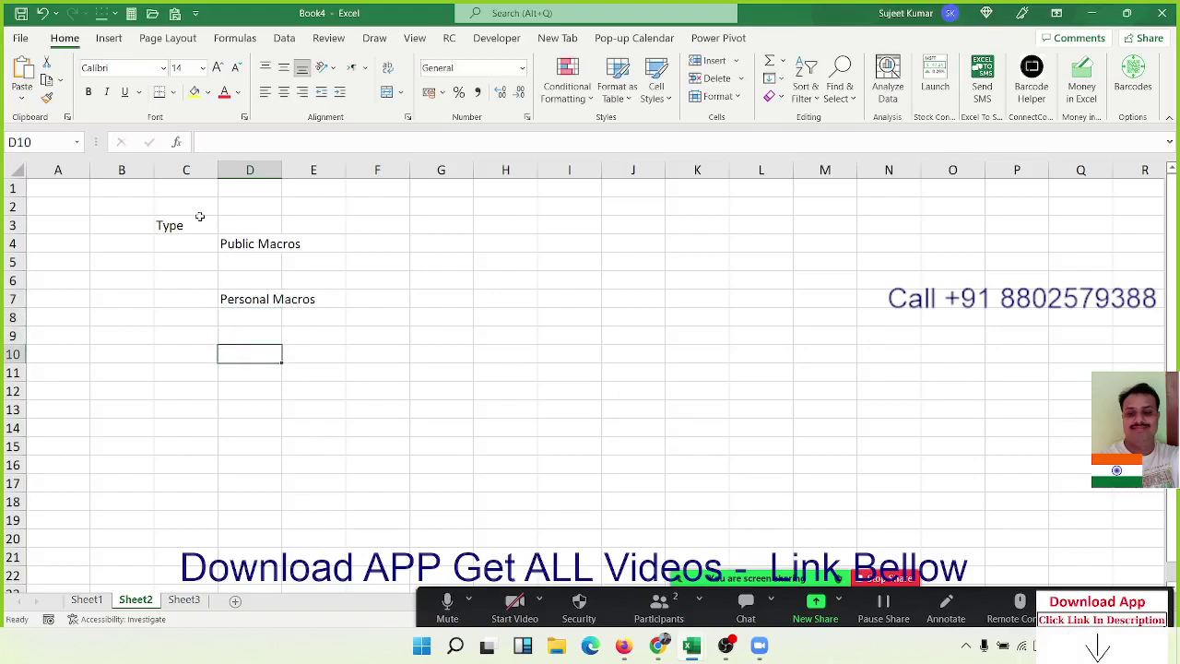
{"action": "type", "text": "Event "}
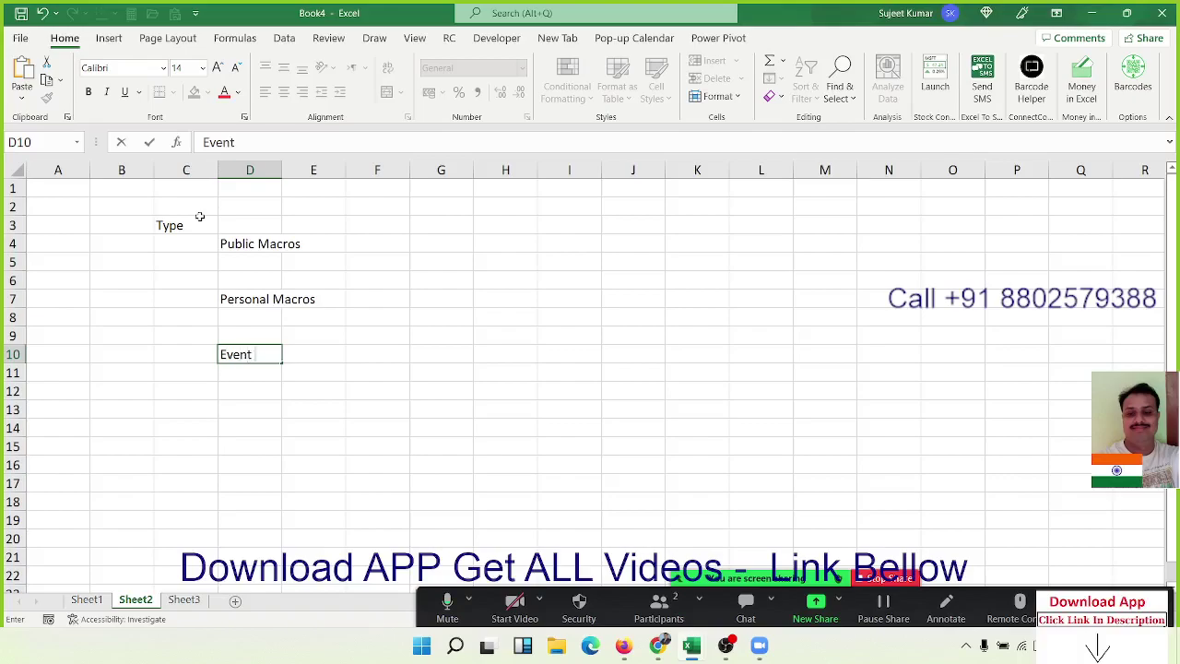
{"action": "type", "text": "Macros"}
{"action": "key", "text": "Return"}
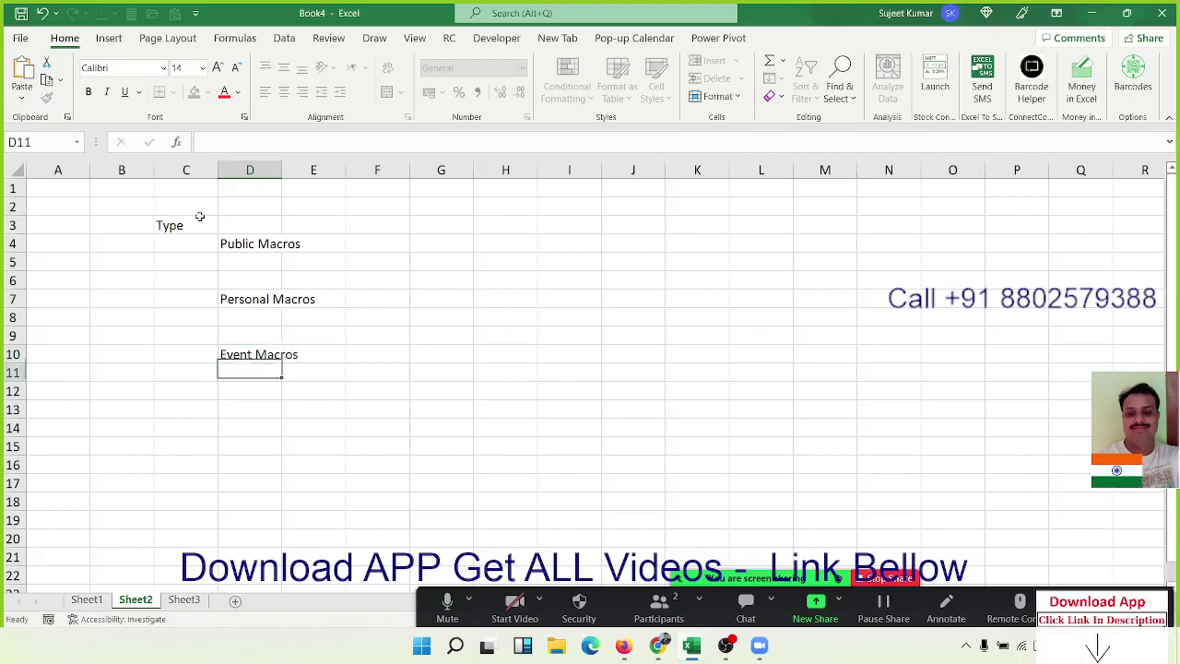
- Enter 'Addins' in F7 beside Personal Macros and return to the Public Macros cell
{"action": "key", "text": "Up"}
{"action": "key", "text": "Up"}
{"action": "key", "text": "Up"}
{"action": "key", "text": "Up"}
{"action": "key", "text": "Right"}
{"action": "key", "text": "Right"}
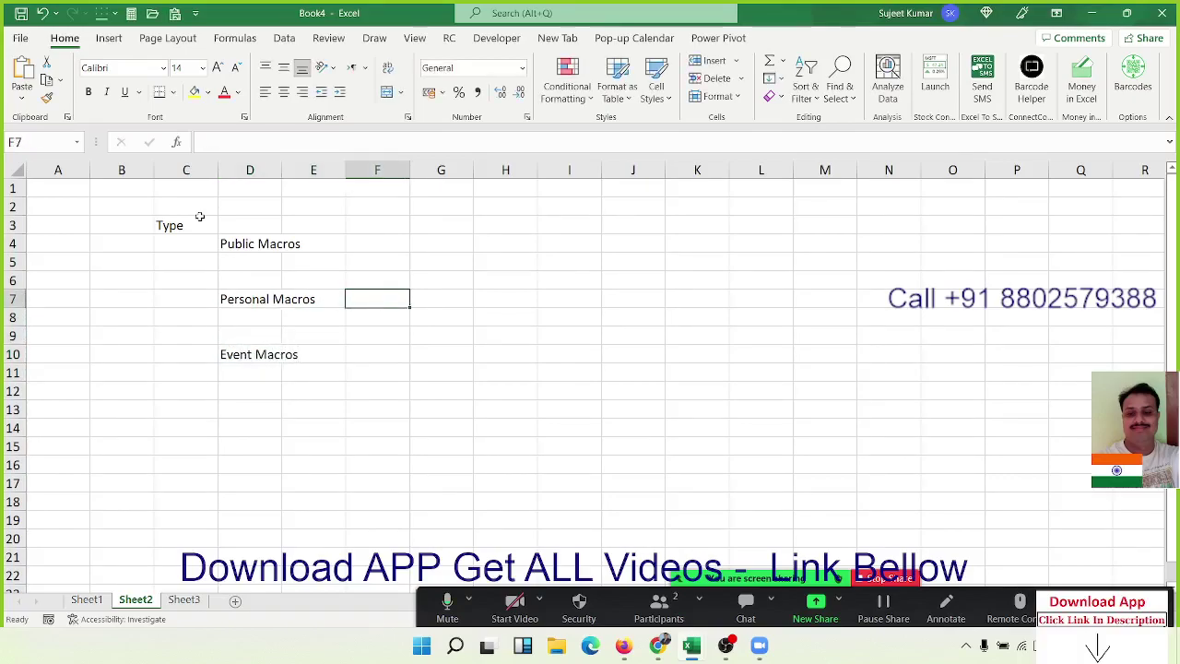
{"action": "type", "text": "Addins"}
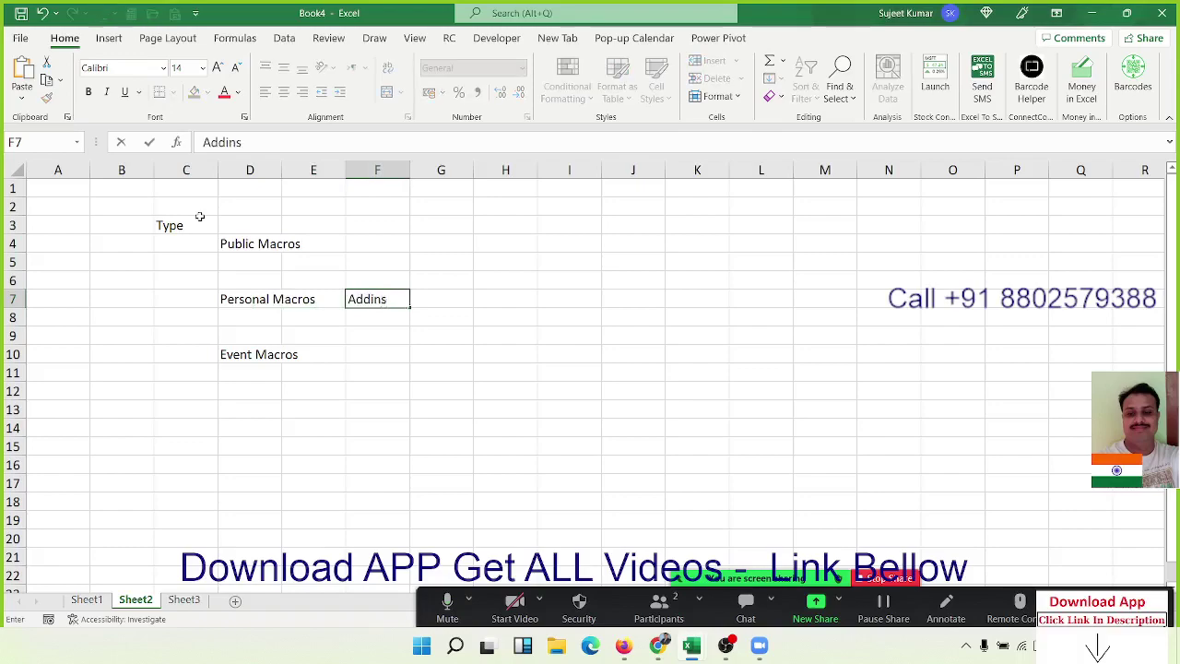
{"action": "key", "text": "Return"}
{"action": "key", "text": "Up"}
{"action": "key", "text": "Up"}
{"action": "key", "text": "Up"}
{"action": "key", "text": "Left"}
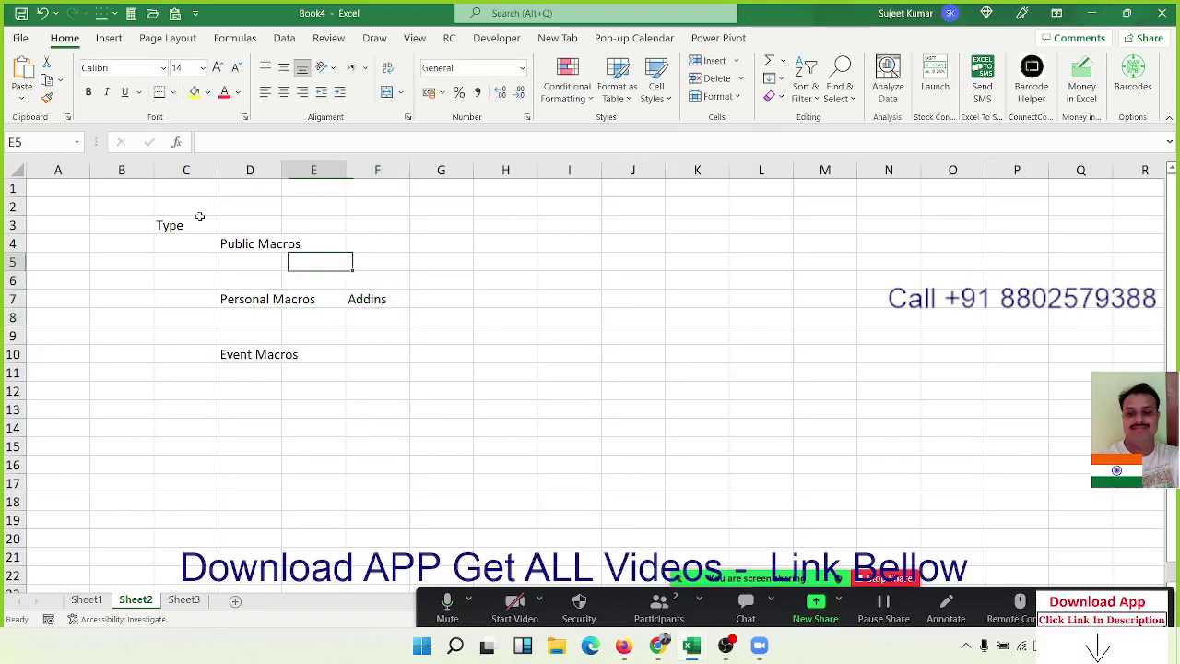
{"action": "key", "text": "Left"}
{"action": "key", "text": "Up"}
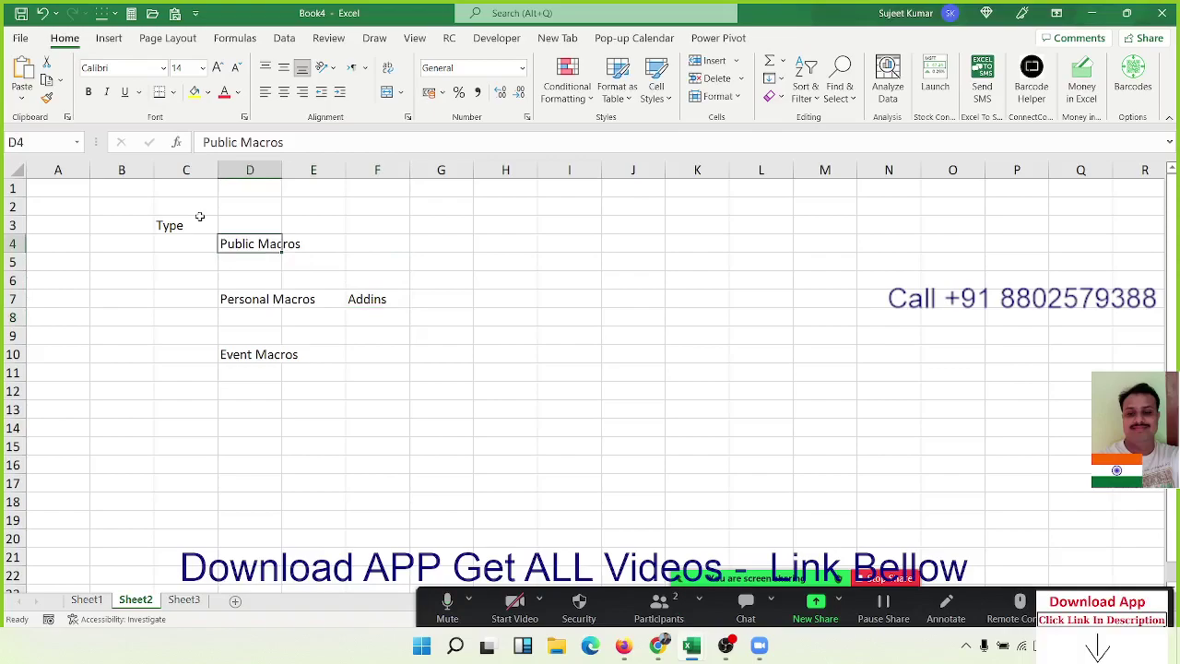
- Check Macro3 in the Macros list and its Module1 code, then close the VBA editor
{"action": "left_click", "coordinate": [513, 44]}
{"action": "left_click", "coordinate": [53, 79]}
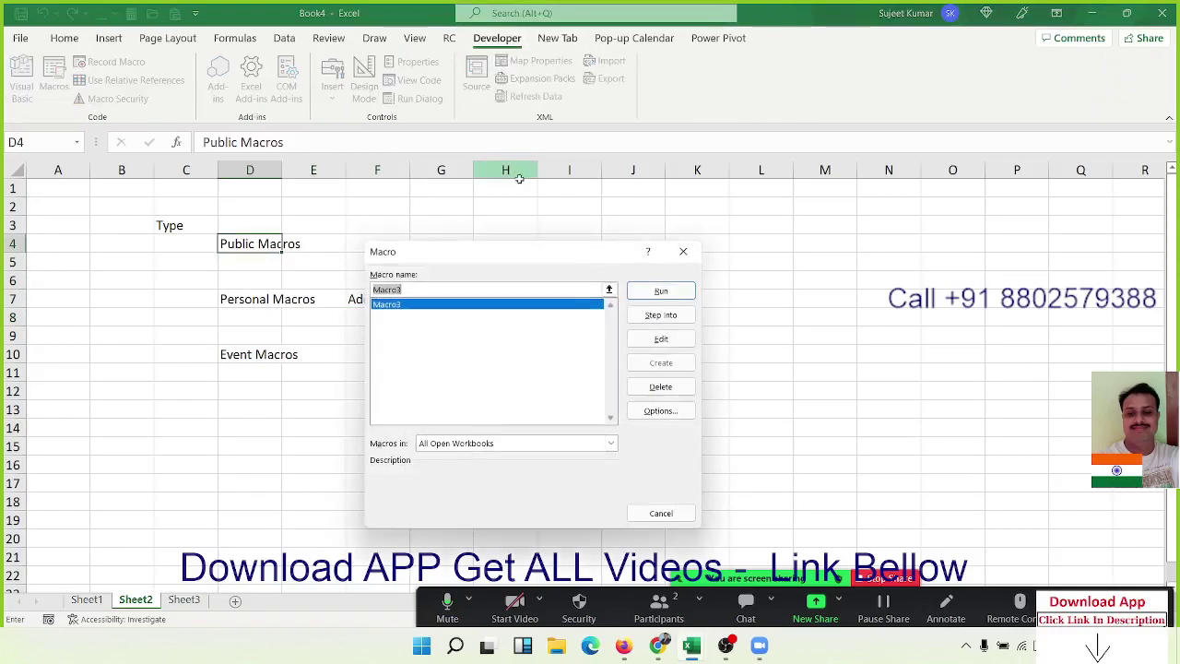
{"action": "left_click", "coordinate": [663, 290]}
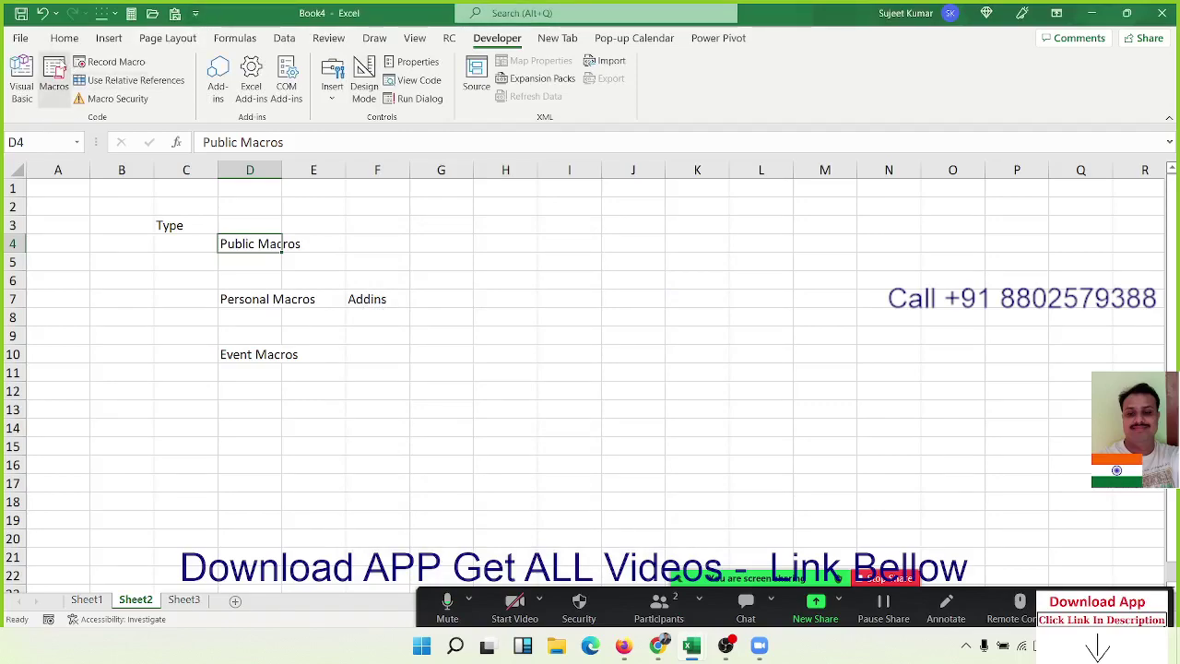
{"action": "left_click", "coordinate": [53, 78]}
{"action": "left_click", "coordinate": [683, 252]}
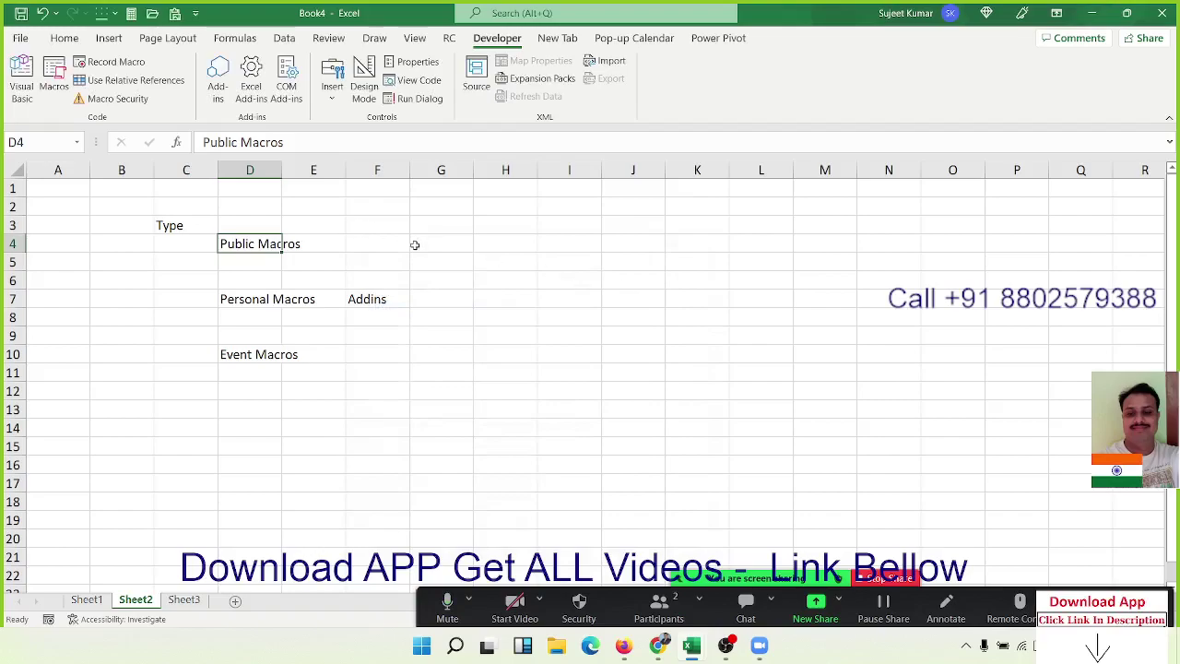
{"action": "left_click", "coordinate": [33, 85]}
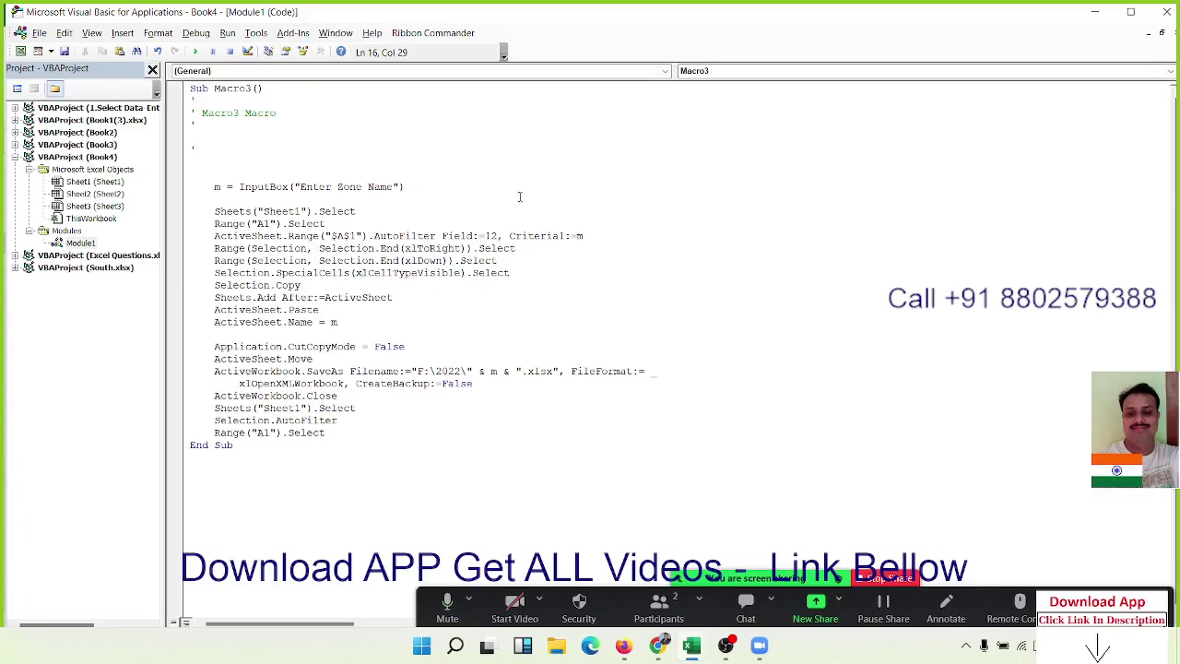
{"action": "left_click", "coordinate": [1166, 12]}
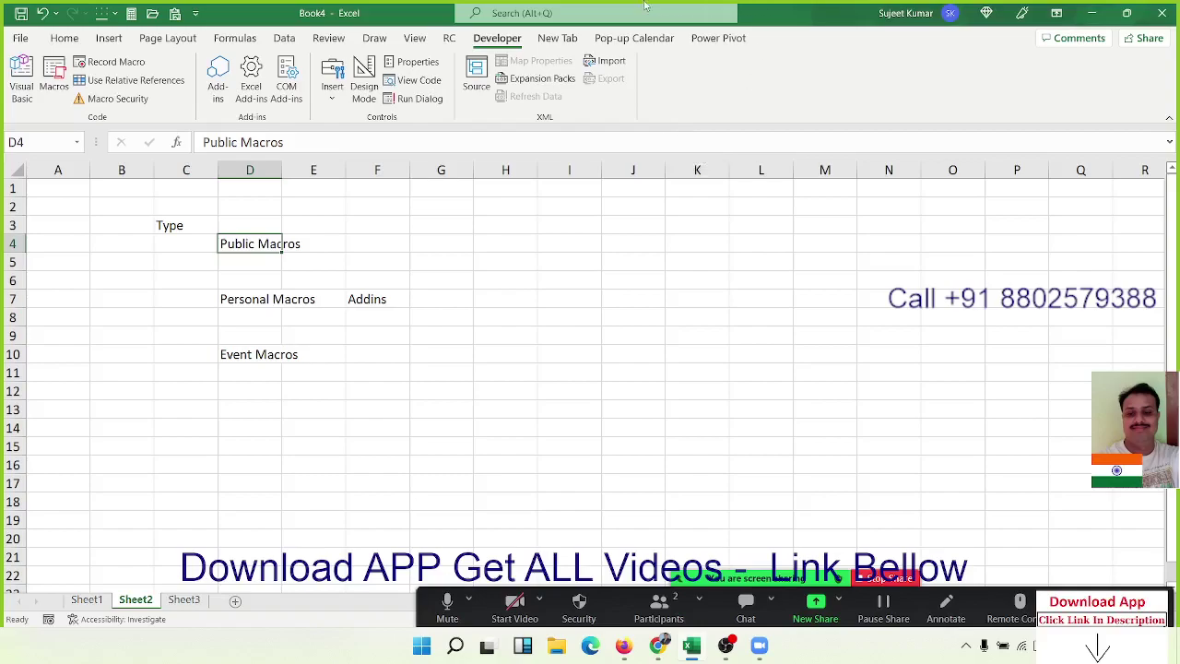
{"action": "left_click", "coordinate": [489, 209]}
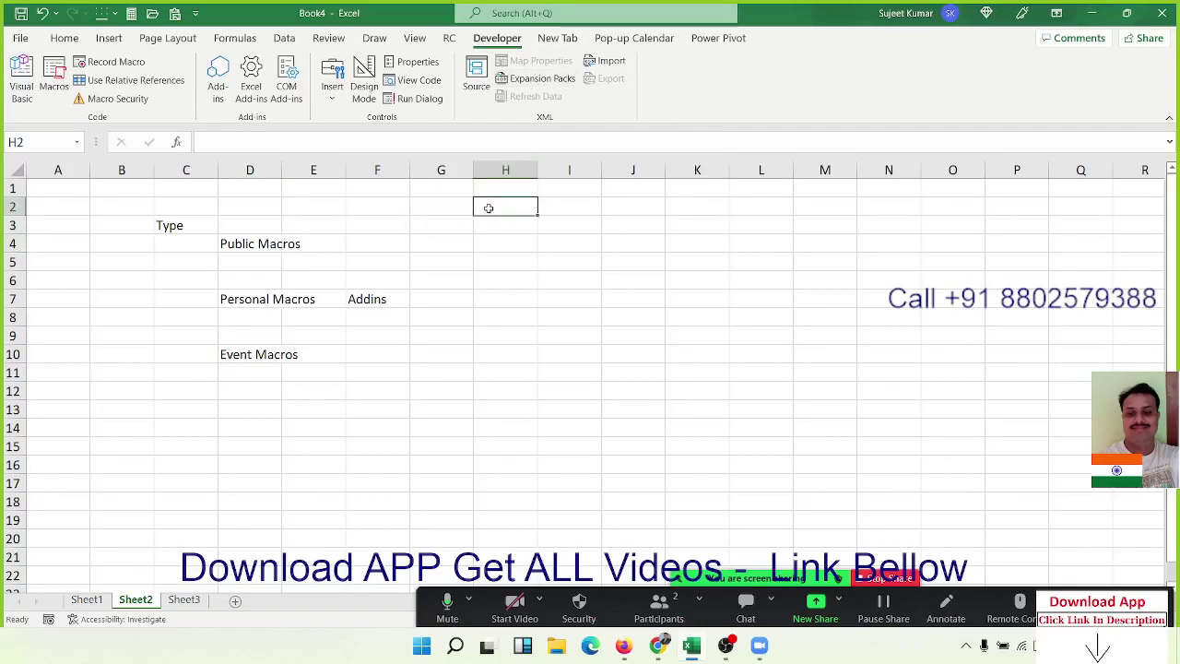
{"action": "key", "text": "ctrl+n"}
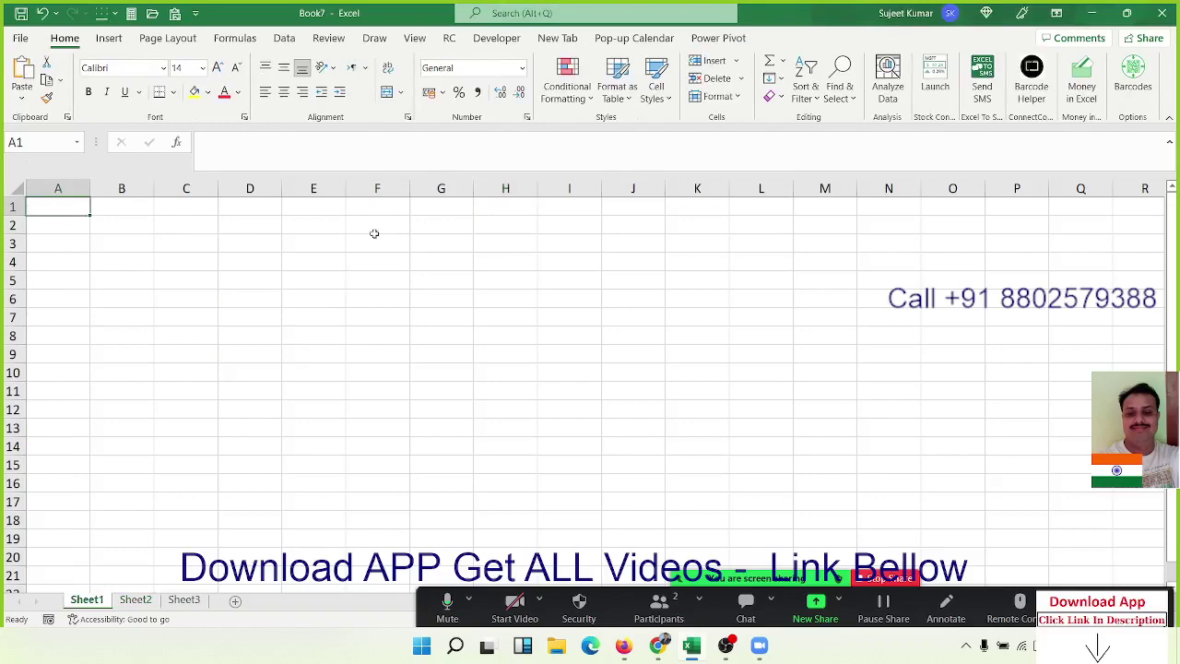
{"action": "left_click", "coordinate": [496, 38]}
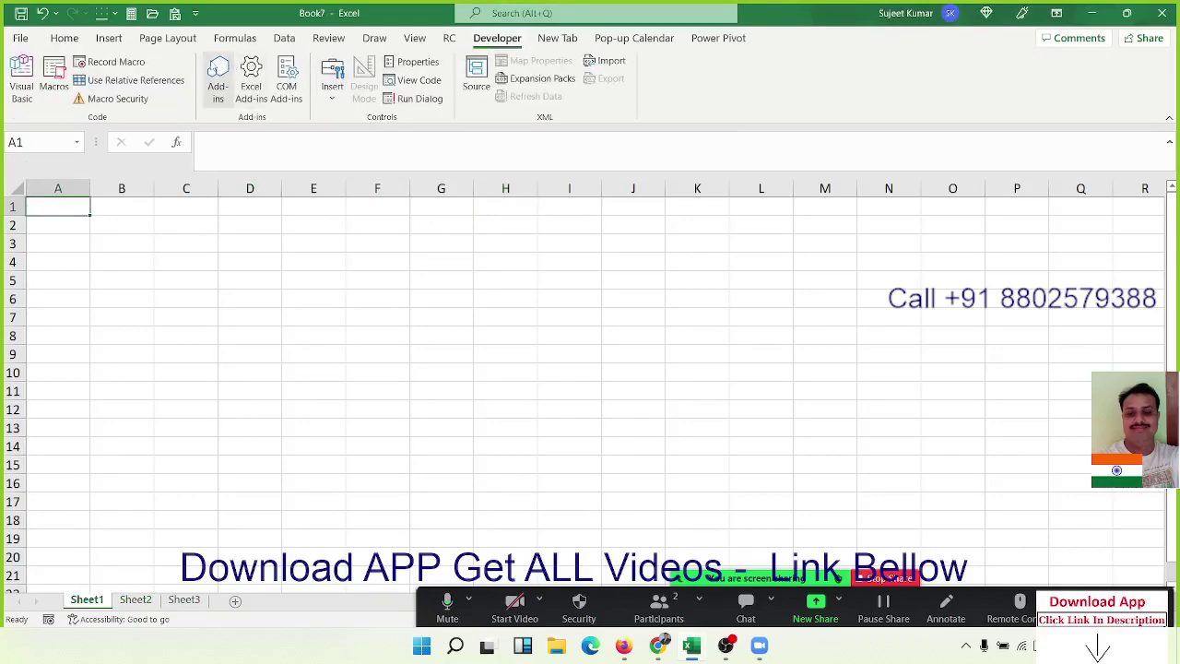
{"action": "left_click", "coordinate": [53, 78]}
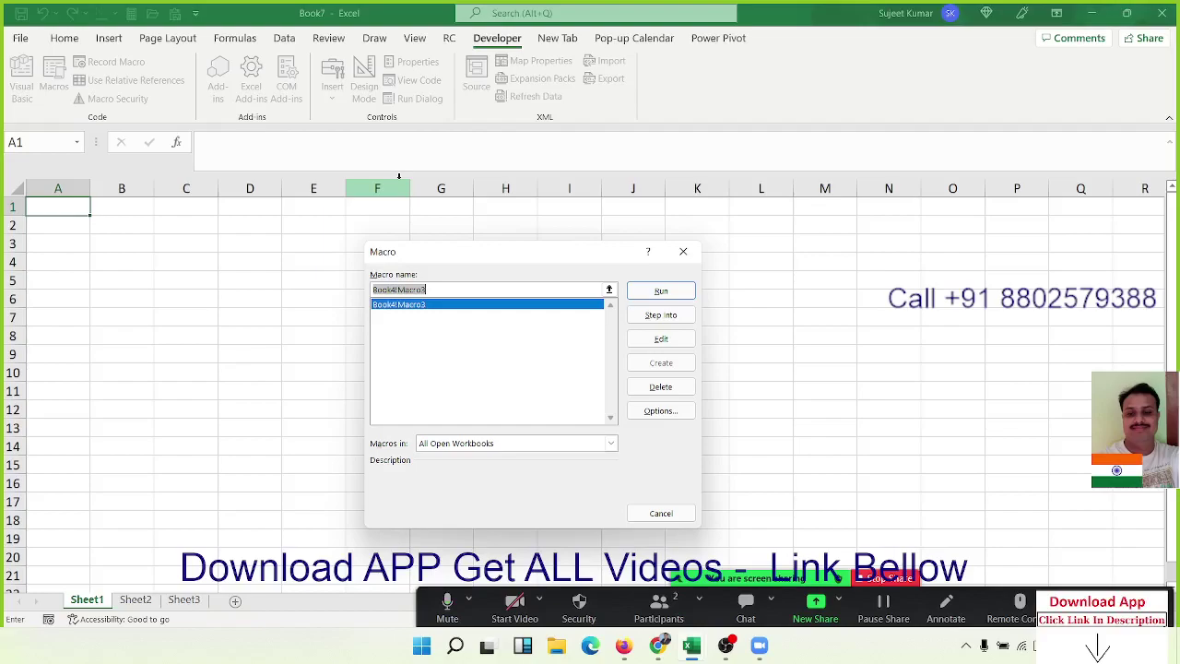
{"action": "left_click", "coordinate": [683, 250]}
{"action": "left_click", "coordinate": [1162, 13]}
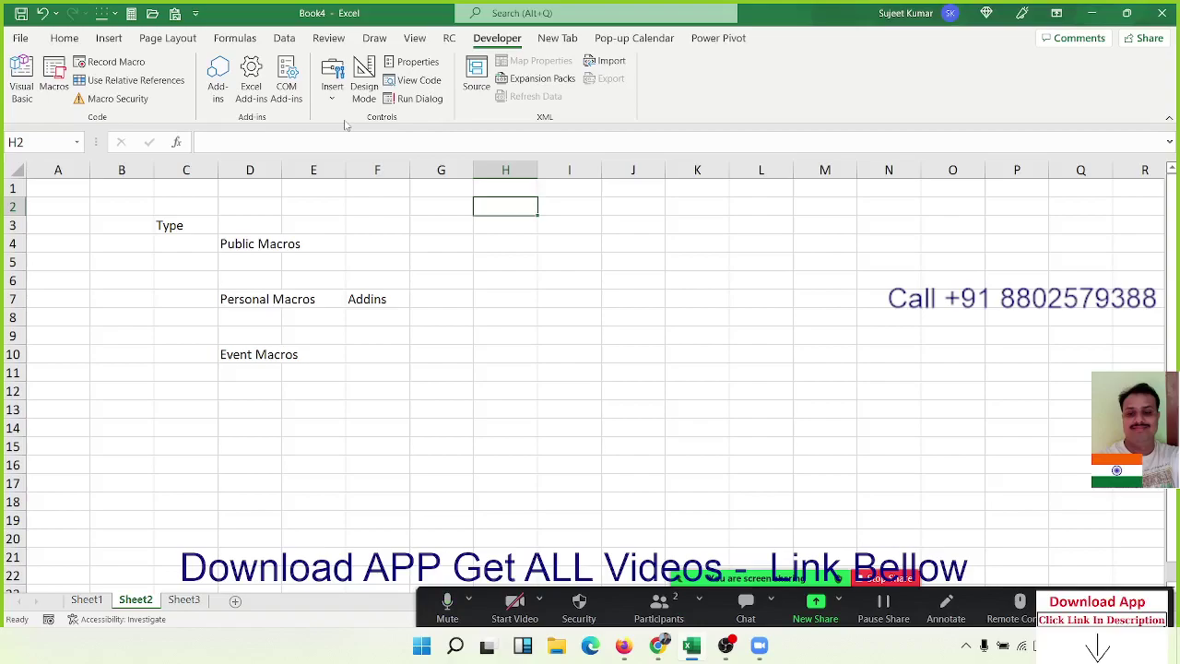
{"action": "left_click", "coordinate": [254, 295]}
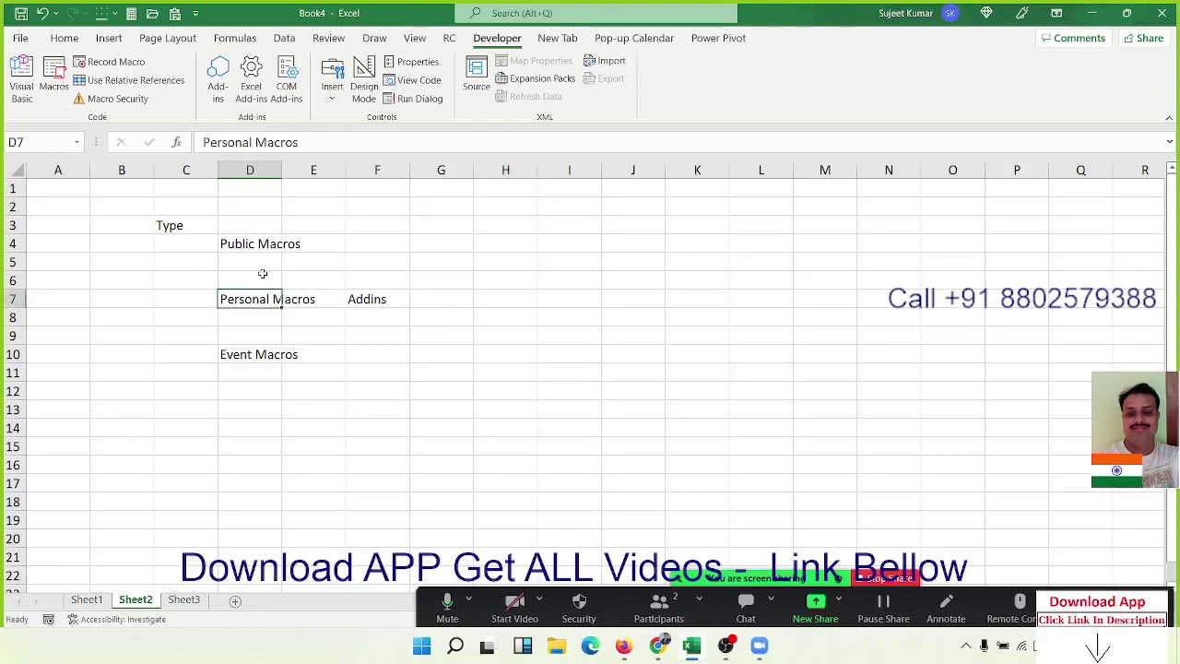
{"action": "left_click", "coordinate": [307, 244]}
{"action": "left_click", "coordinate": [461, 261]}
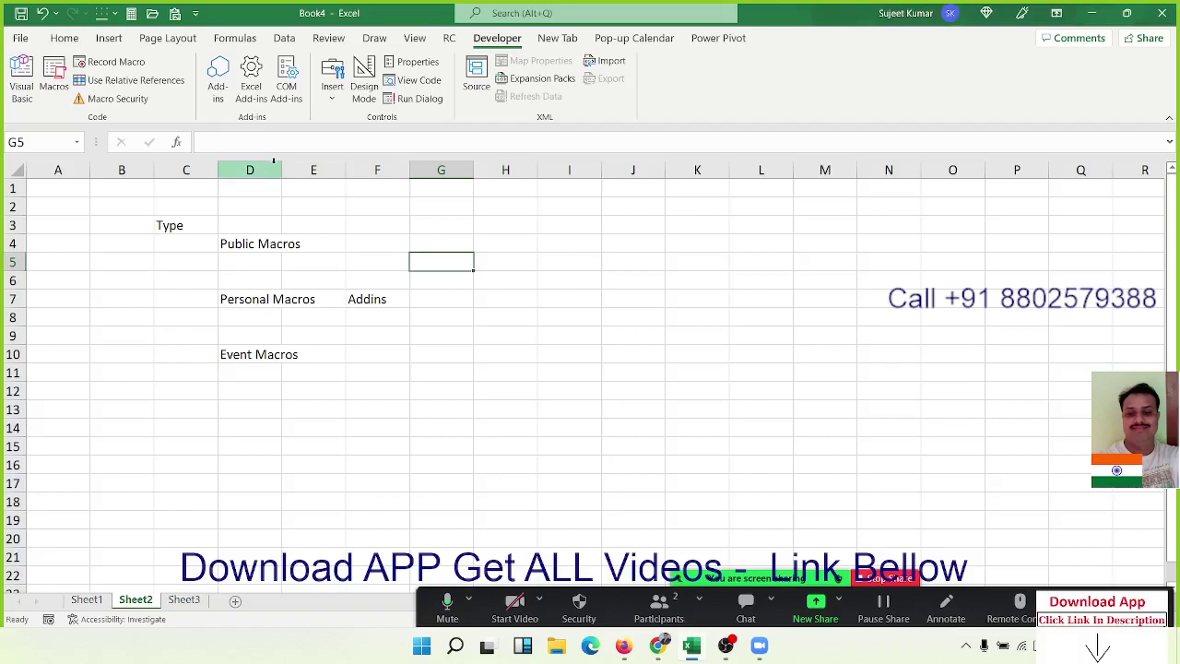
{"action": "left_click", "coordinate": [321, 190]}
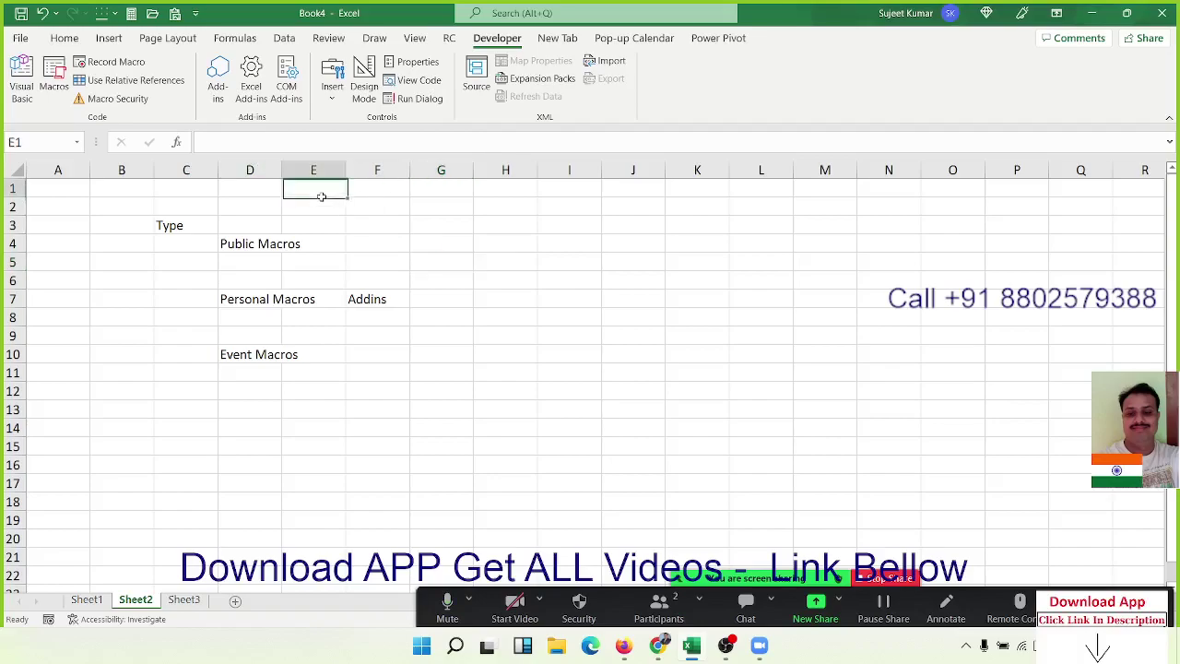
{"action": "left_click", "coordinate": [64, 38]}
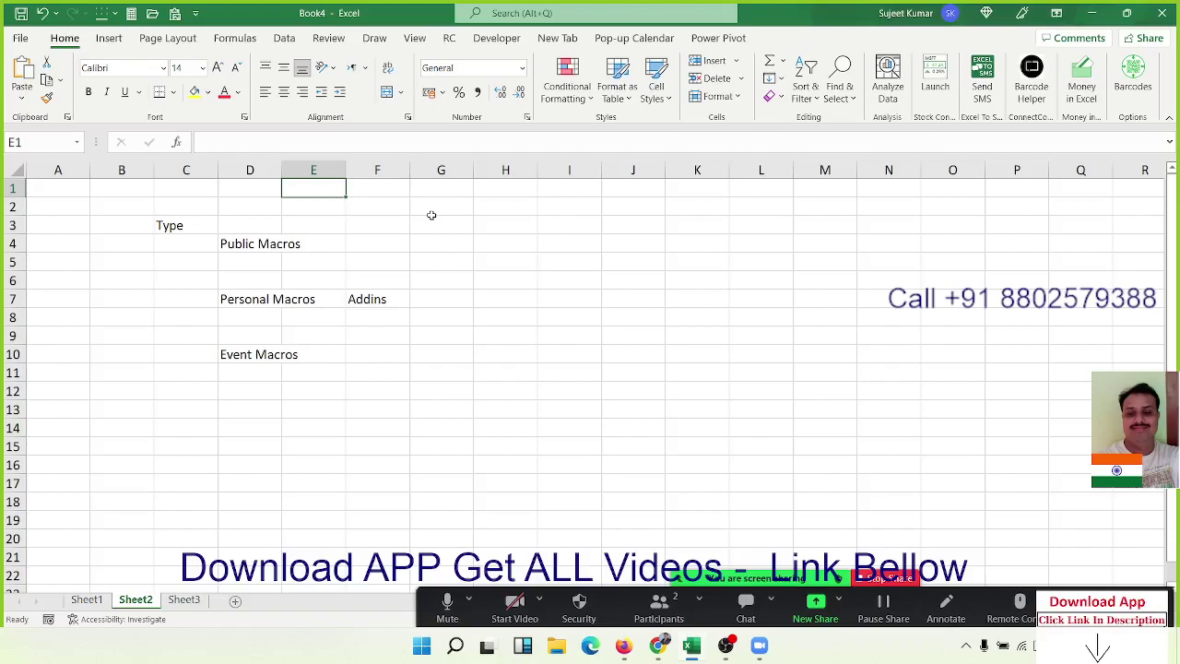
- Save the workbook as macro-enabled '2. VBA Record Macros' in the VBA folder
{"action": "left_click", "coordinate": [21, 13]}
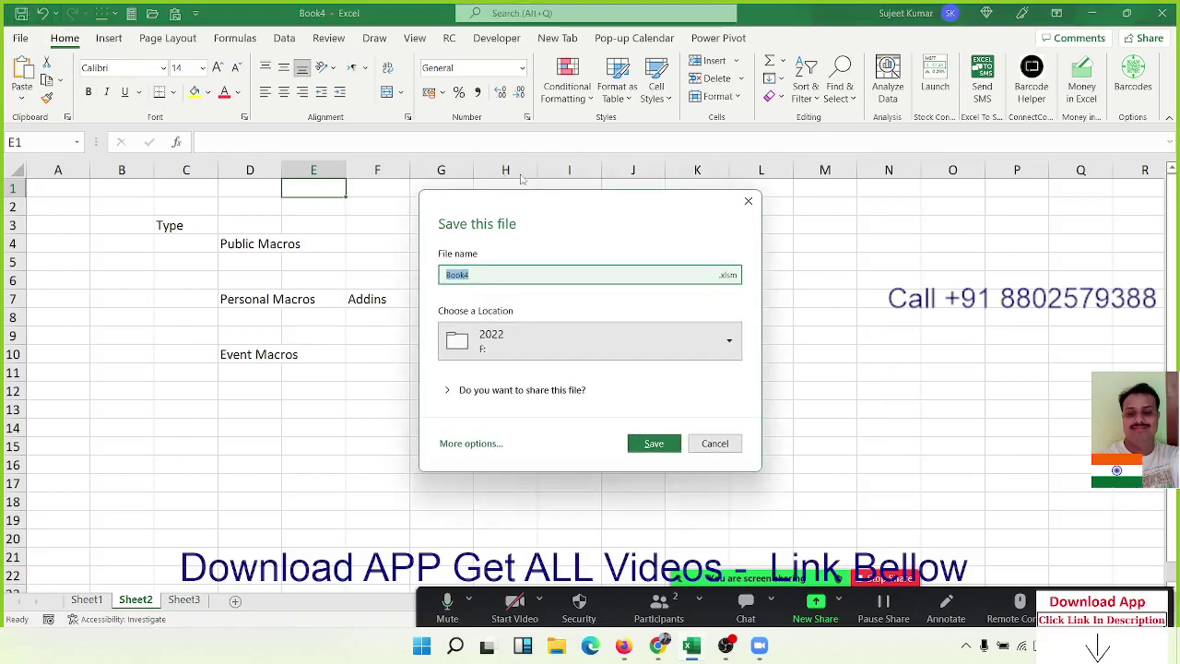
{"action": "type", "text": "Day"}
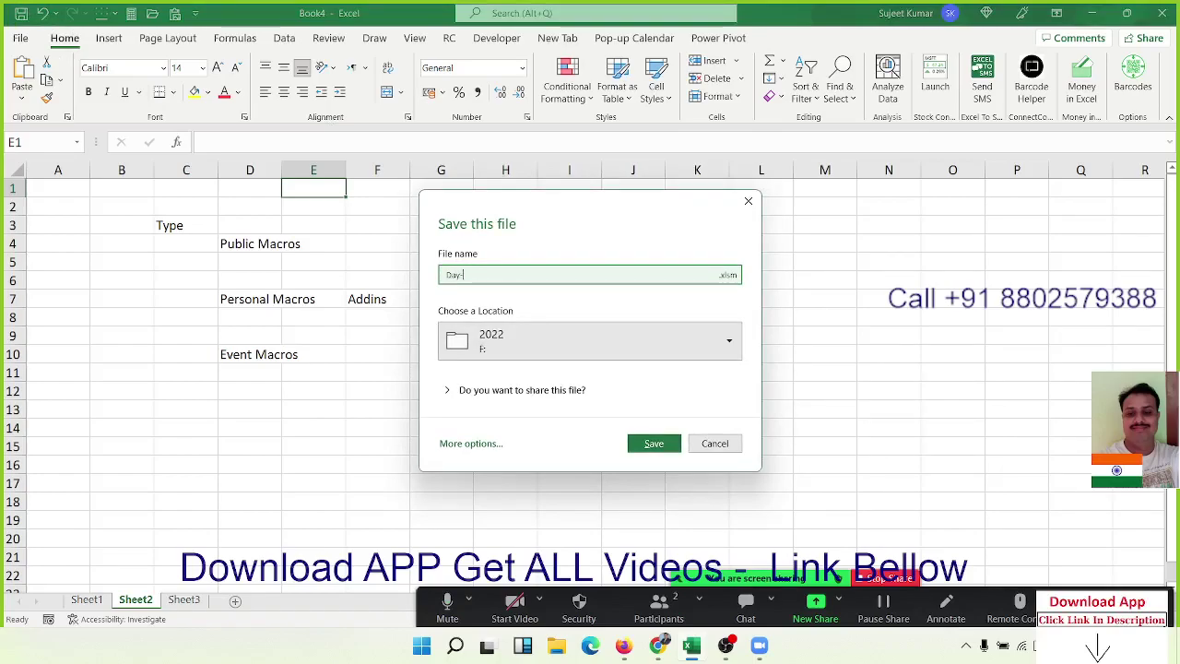
{"action": "type", "text": "-2 VBA"}
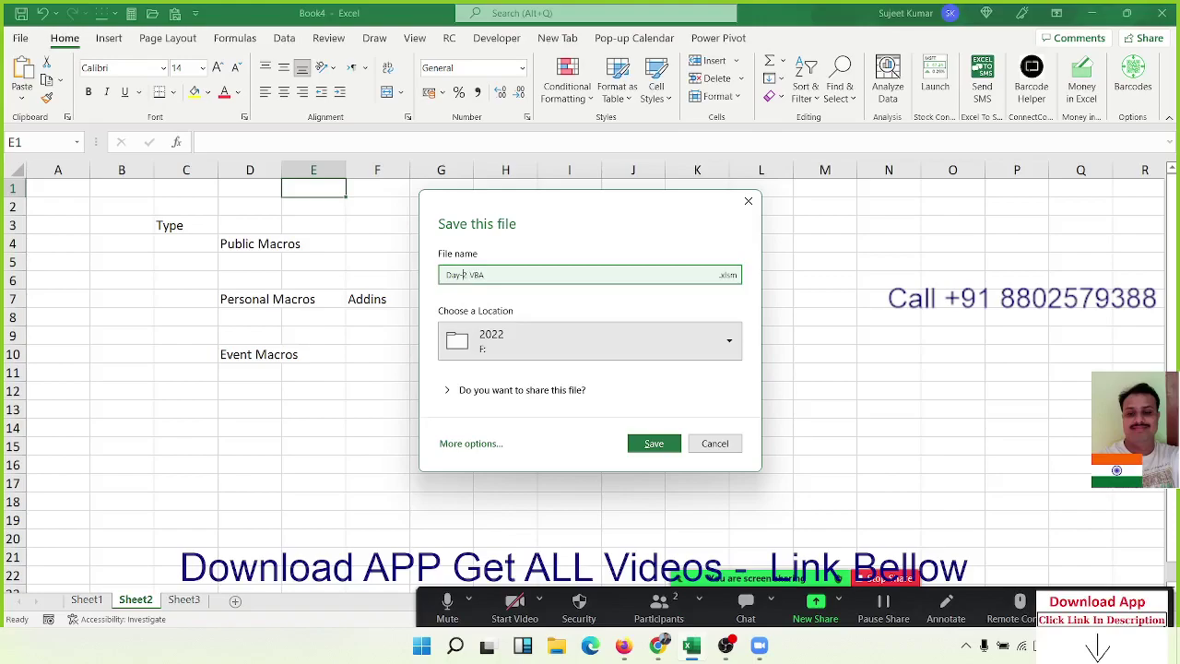
{"action": "key", "text": "BackSpace"}
{"action": "key", "text": "BackSpace"}
{"action": "key", "text": "BackSpace"}
{"action": "type", "text": "Re"}
{"action": "type", "text": "cor"}
{"action": "type", "text": "d "}
{"action": "type", "text": "Ma"}
{"action": "type", "text": "x"}
{"action": "key", "text": "BackSpace"}
{"action": "type", "text": "c"}
{"action": "type", "text": "ros"}
{"action": "left_click", "coordinate": [494, 339]}
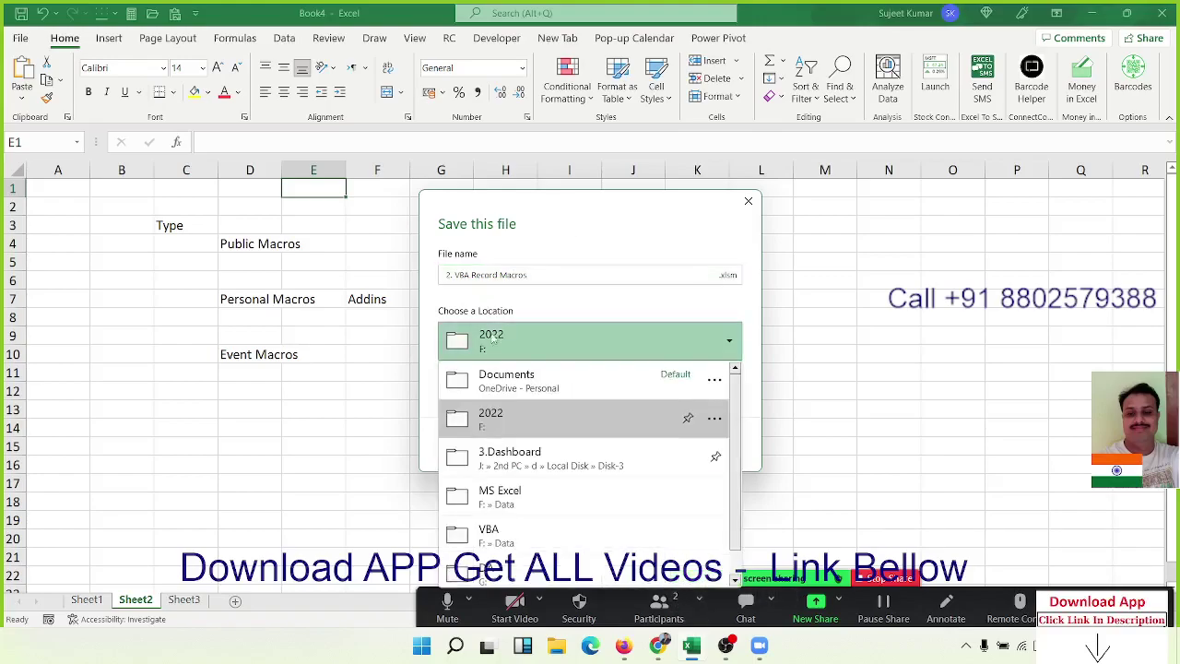
{"action": "left_click", "coordinate": [498, 536]}
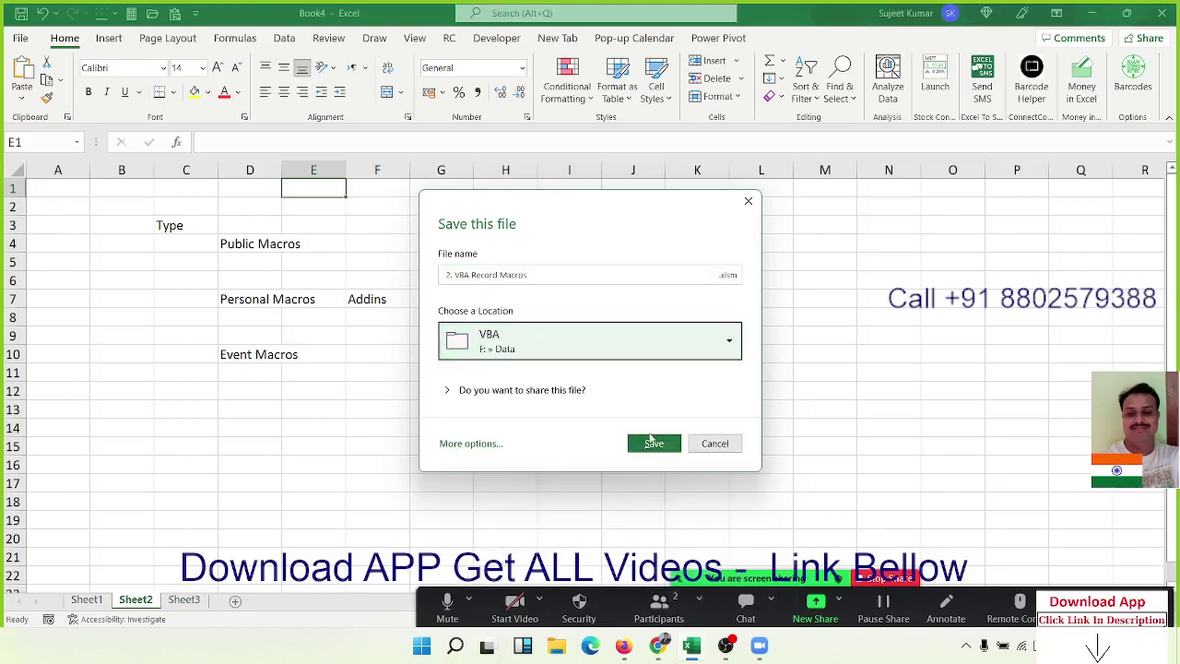
{"action": "left_click", "coordinate": [650, 439]}
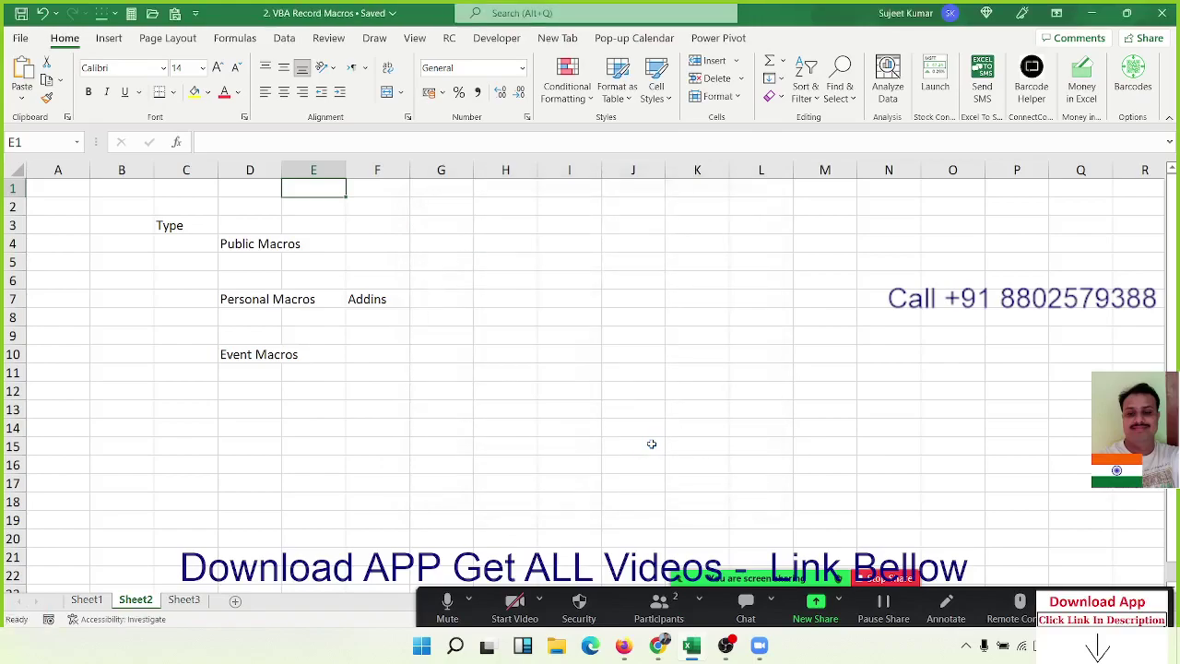
- Copy the full Sheet1 sales table, columns A–L down to row 8039, for Book8
{"action": "left_click", "coordinate": [99, 601]}
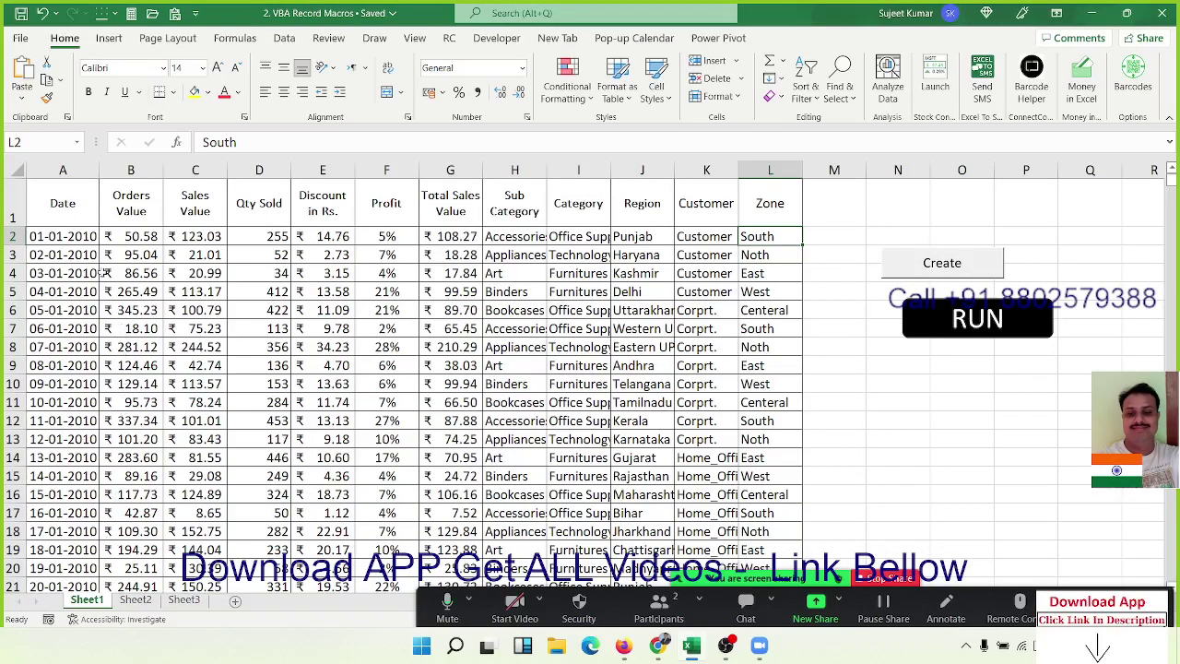
{"action": "left_click_drag", "start_coordinate": [93, 214], "coordinate": [806, 230]}
{"action": "key", "text": "ctrl+shift+Down"}
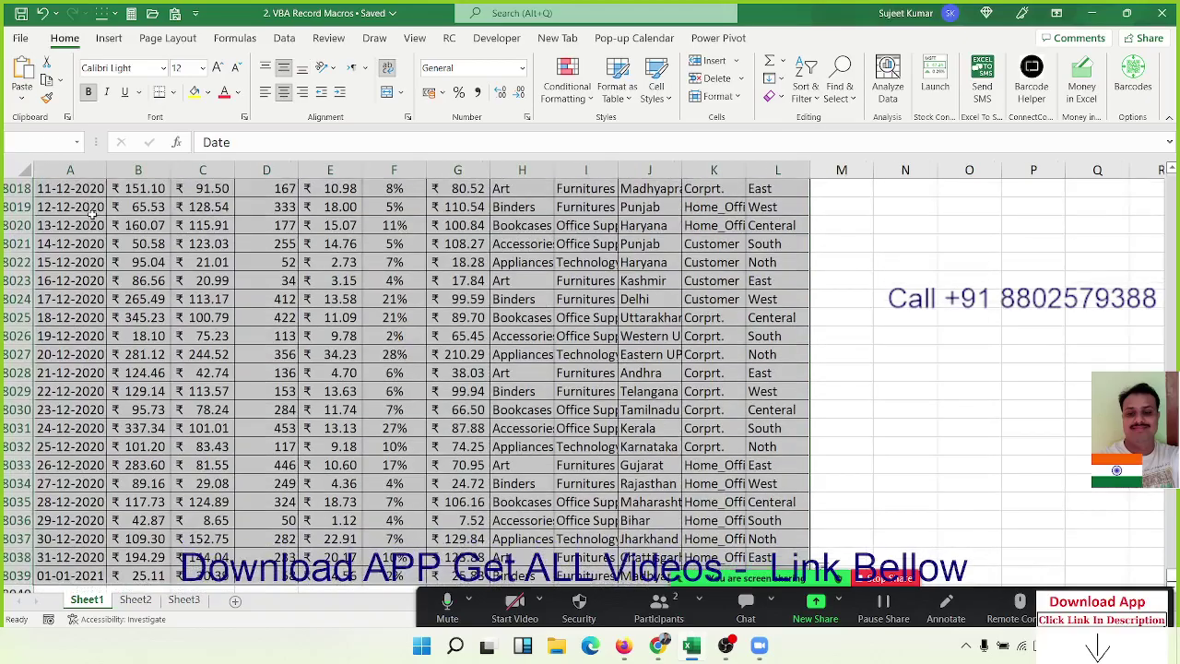
{"action": "key", "text": "ctrl+Home"}
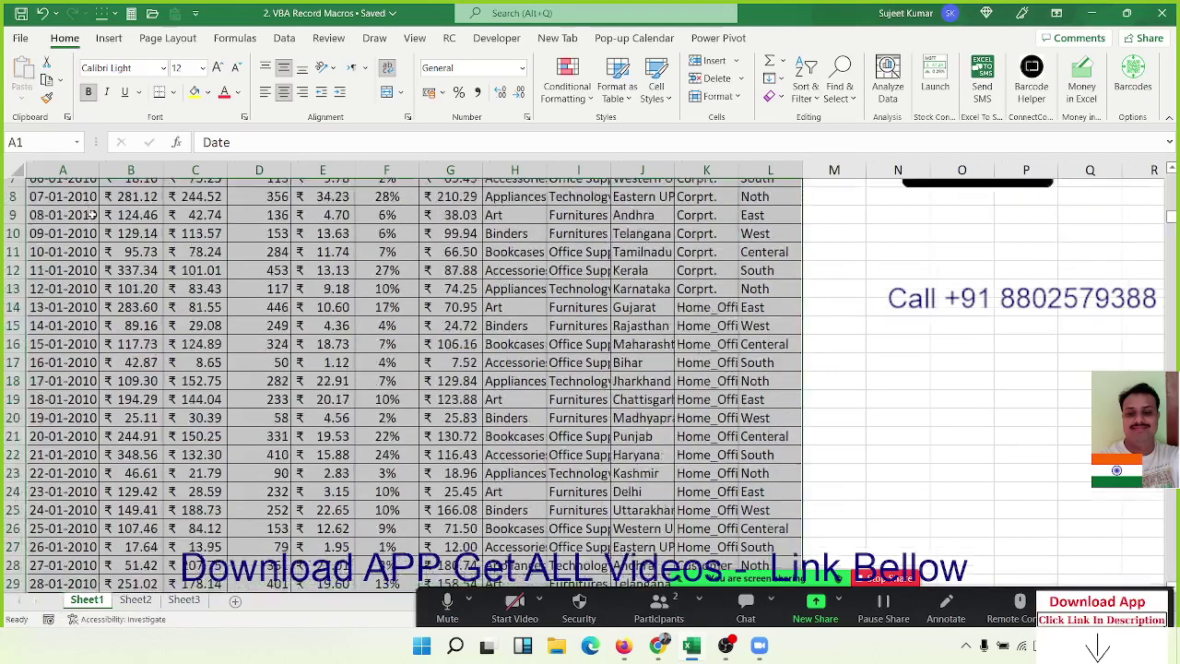
{"action": "left_click_drag", "start_coordinate": [92, 214], "coordinate": [802, 217]}
{"action": "key", "text": "ctrl+shift+Down"}
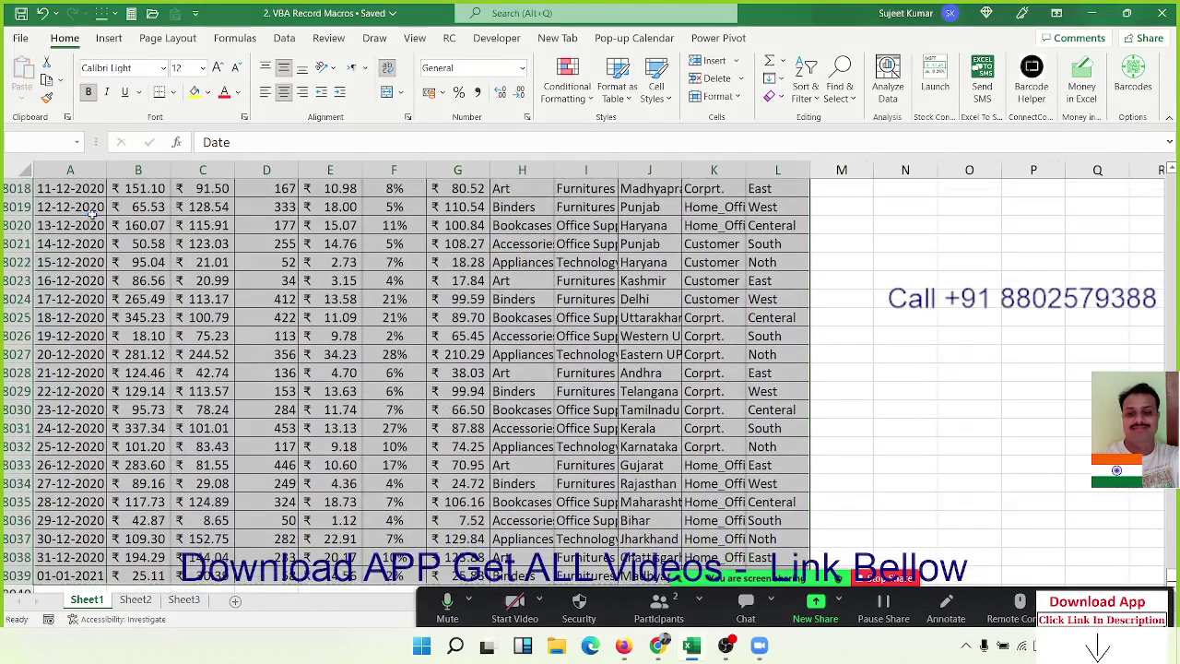
{"action": "key", "text": "ctrl+c"}
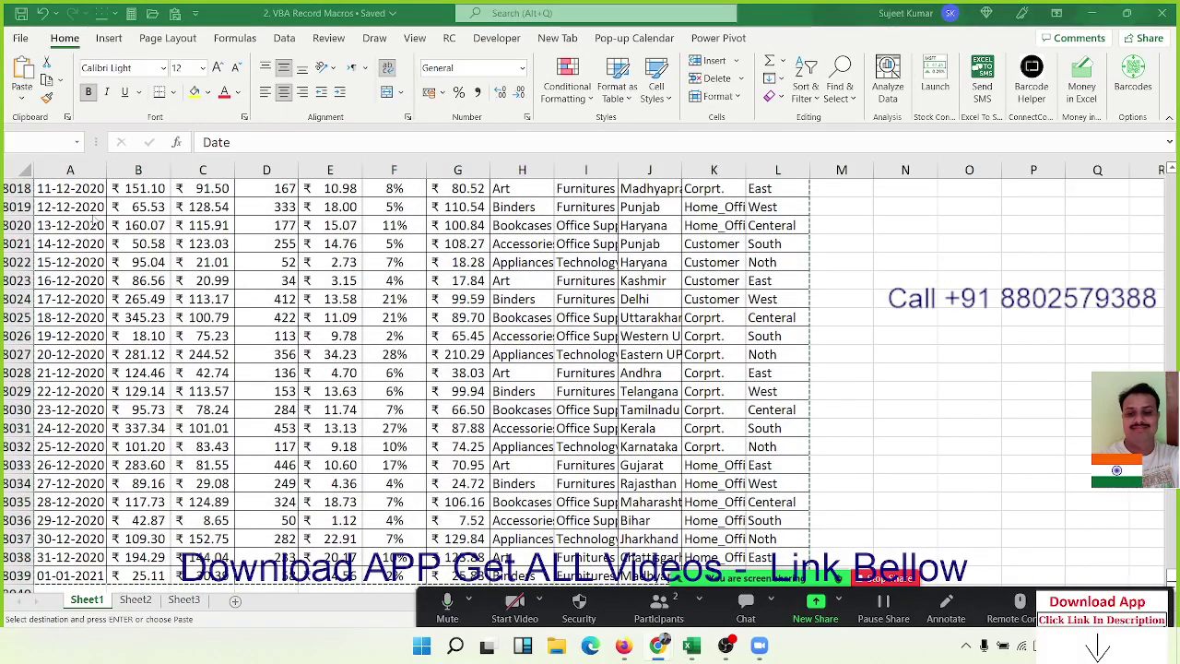
{"action": "key", "text": "alt+Tab"}
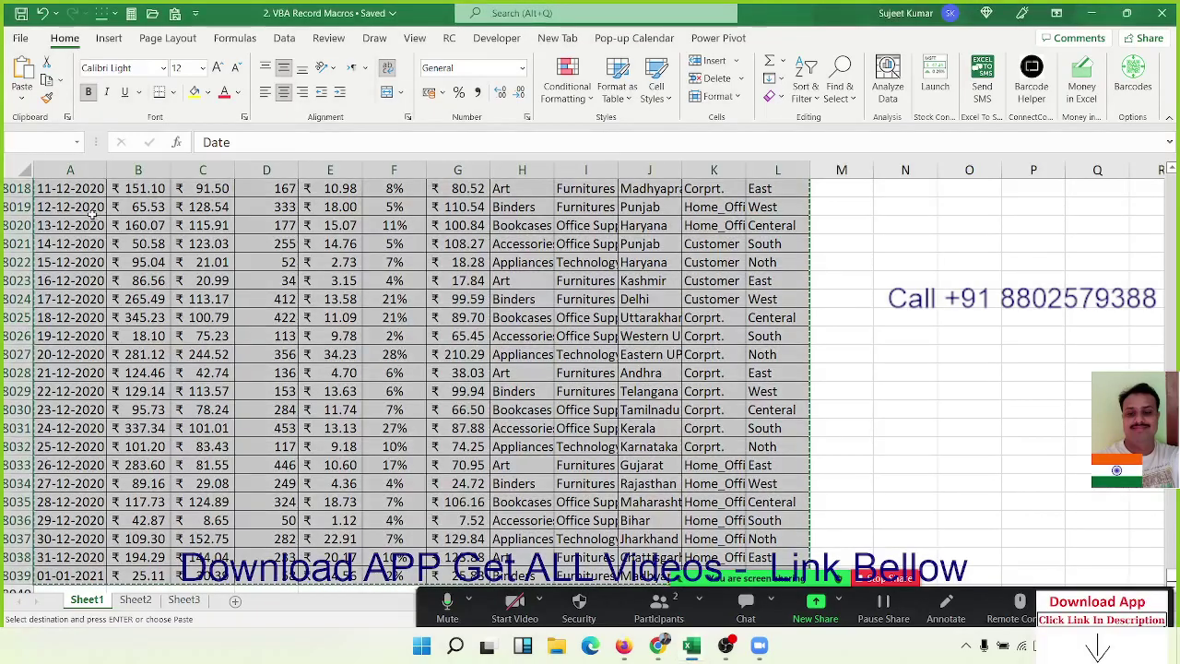
- Paste the sales table into Book8 and widen column A so the dates show
{"action": "key", "text": "alt+Tab"}
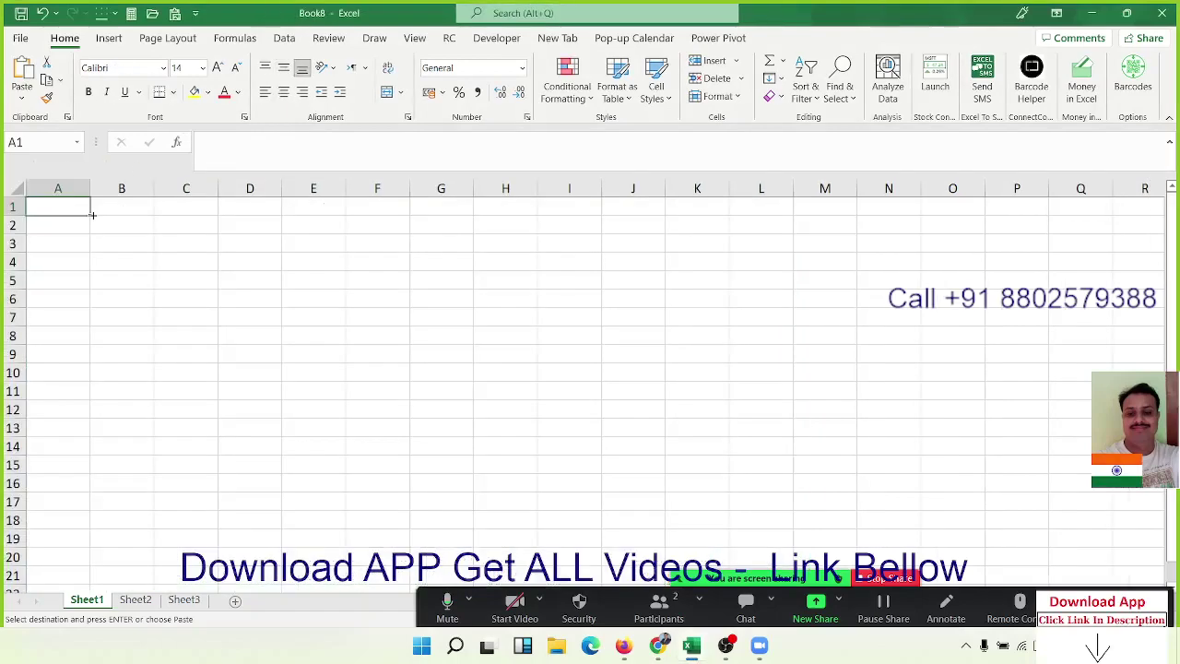
{"action": "key", "text": "ctrl+v"}
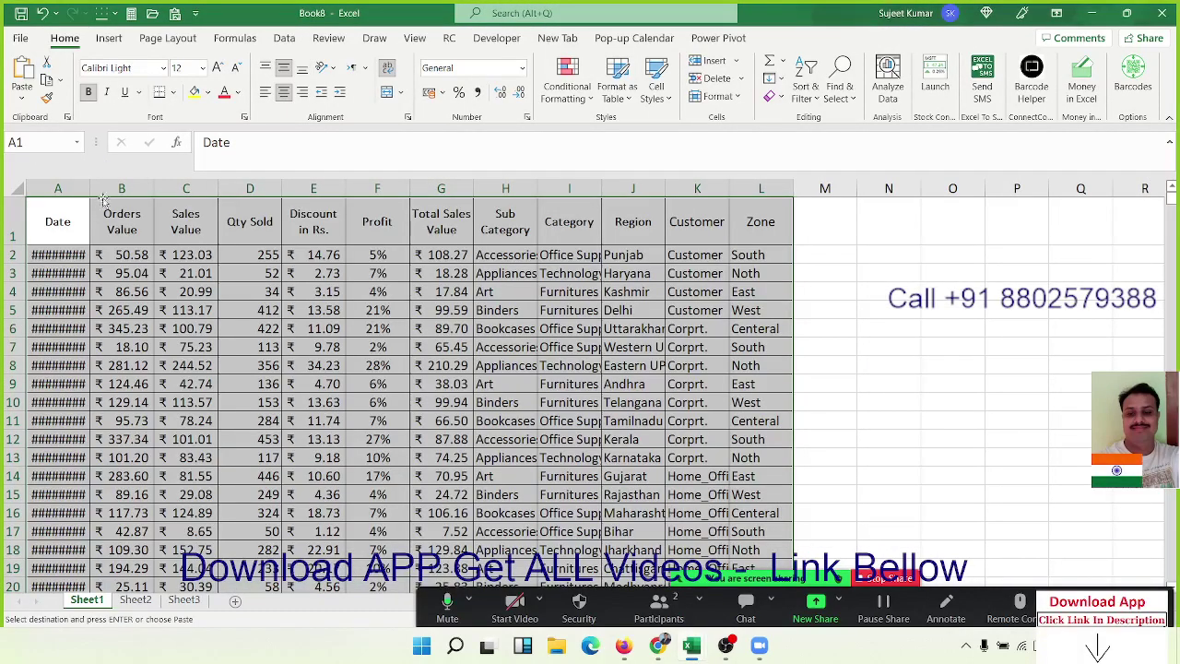
{"action": "double_click", "coordinate": [91, 185]}
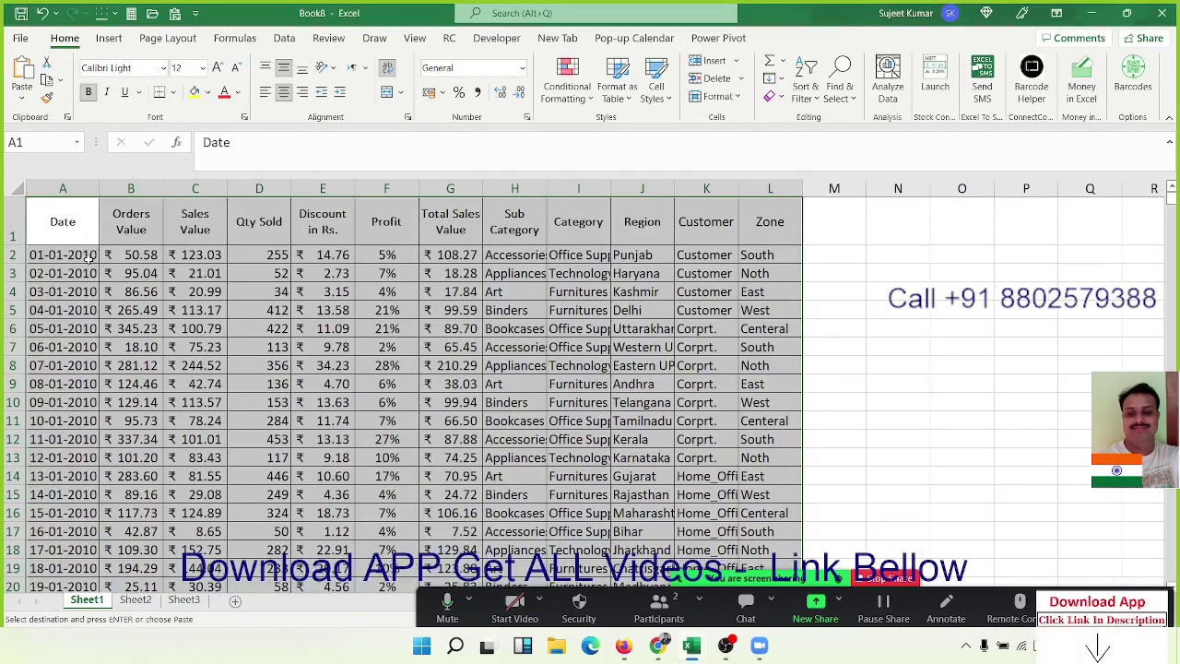
{"action": "left_click", "coordinate": [90, 258]}
- Change the A2 date to 01-01-2022 and fill column A with a 2022 date series
{"action": "left_click", "coordinate": [322, 141]}
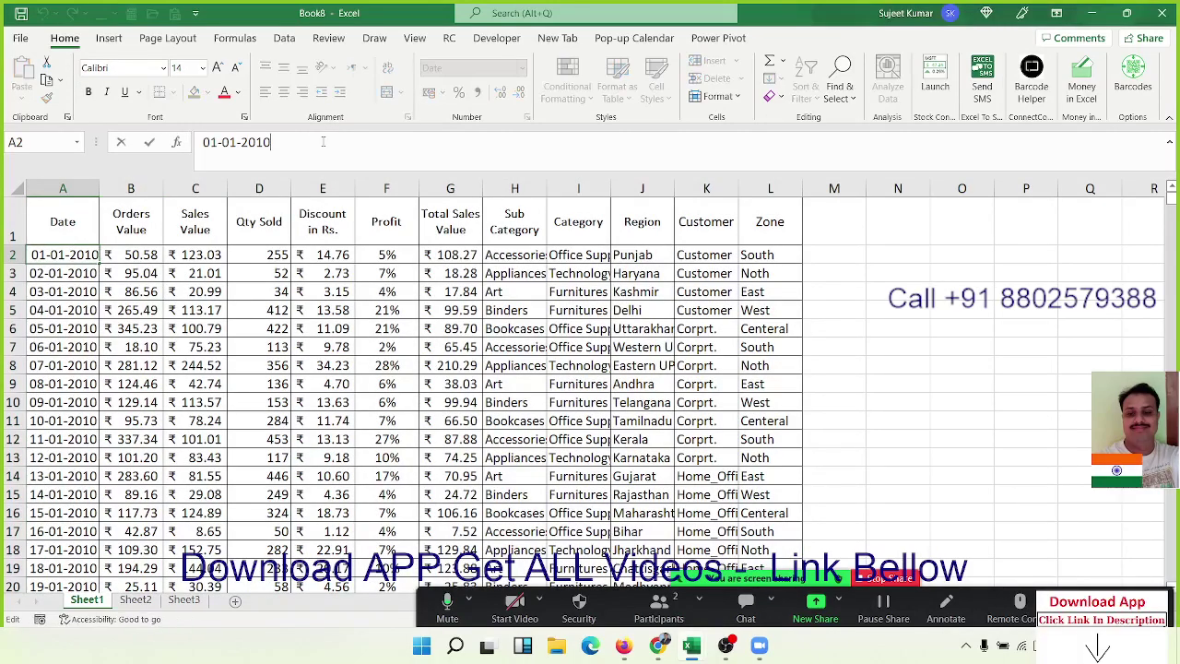
{"action": "key", "text": "BackSpace"}
{"action": "key", "text": "BackSpace"}
{"action": "type", "text": "22"}
{"action": "key", "text": "Return"}
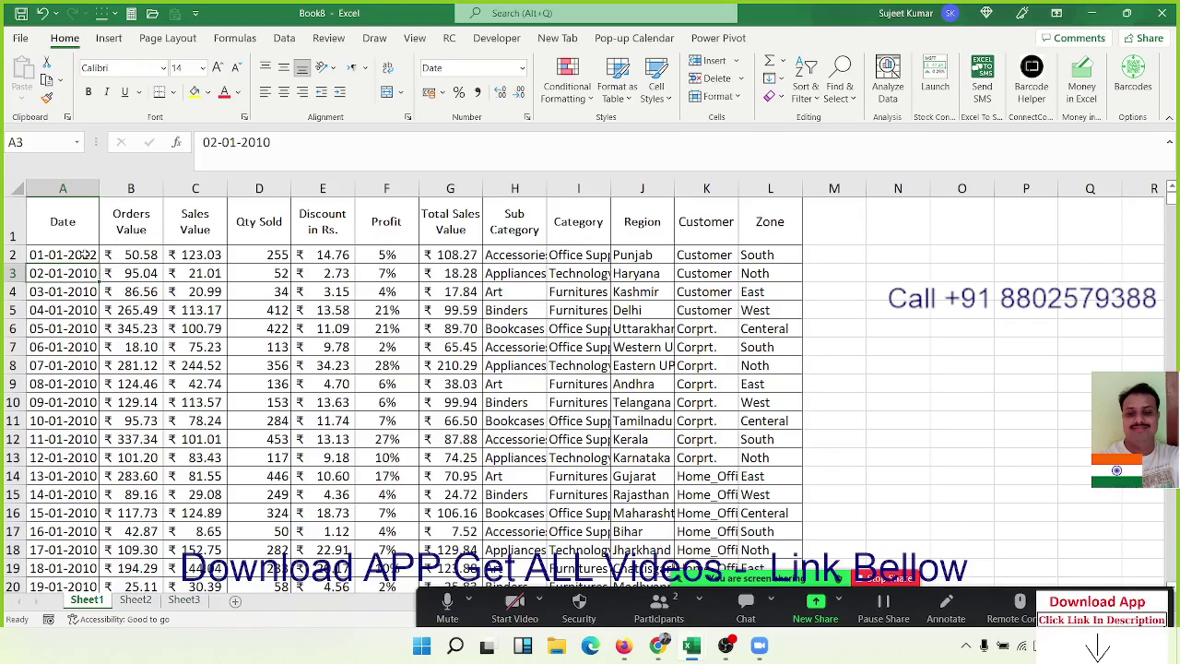
{"action": "left_click", "coordinate": [83, 255]}
{"action": "double_click", "coordinate": [97, 264]}
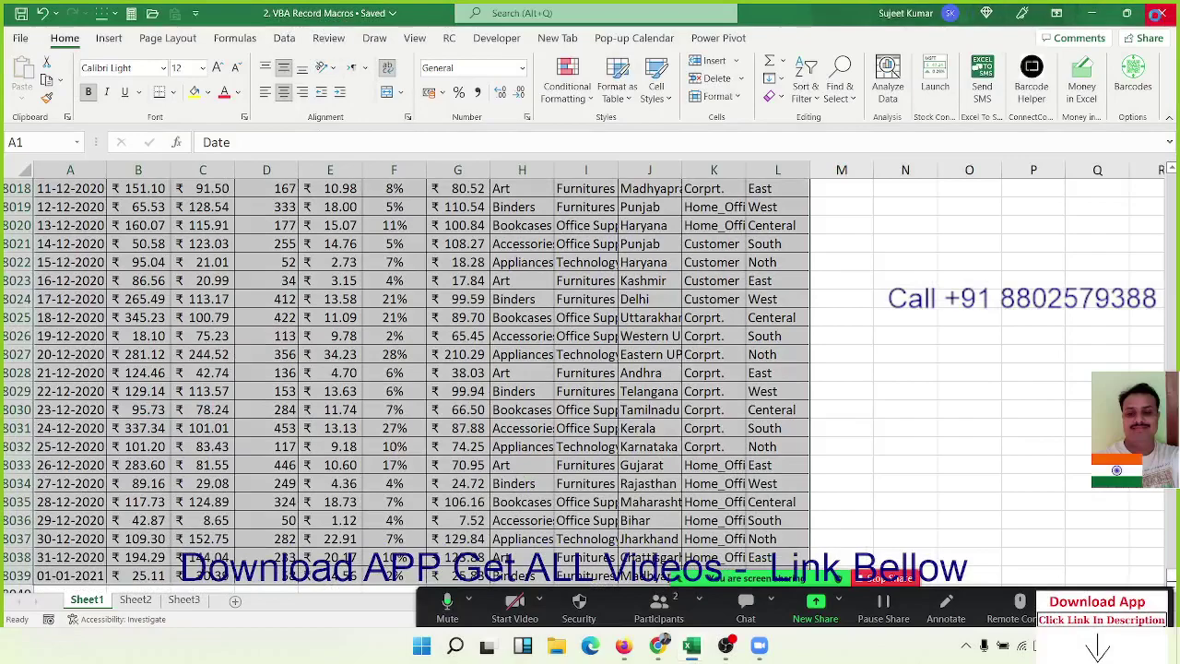
- Close the 2. VBA Record Macros workbook and select E4, L2:L5 and K6 in Book8
{"action": "left_click", "coordinate": [1161, 13]}
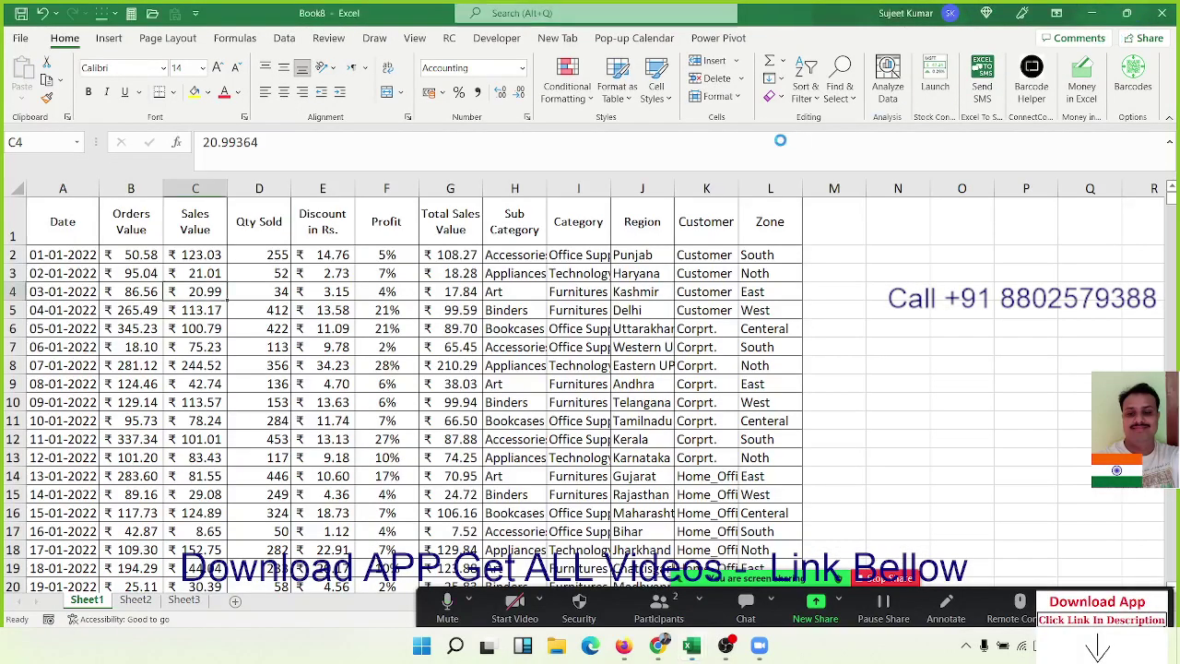
{"action": "left_click", "coordinate": [295, 297]}
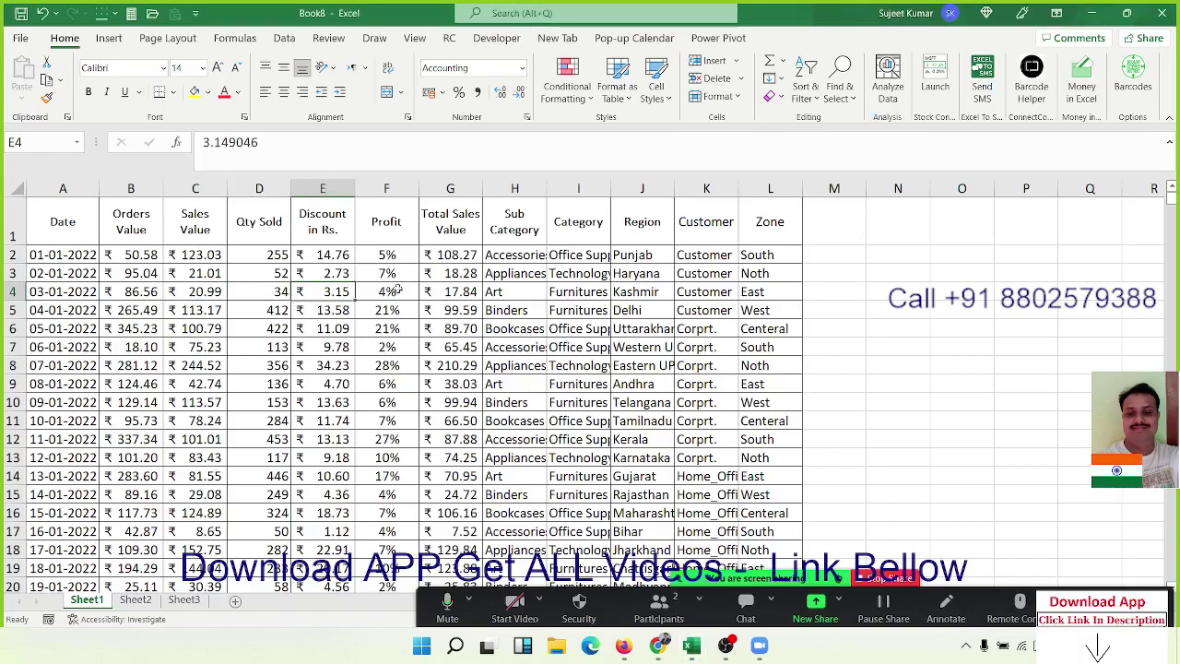
{"action": "left_click_drag", "start_coordinate": [777, 255], "coordinate": [784, 311]}
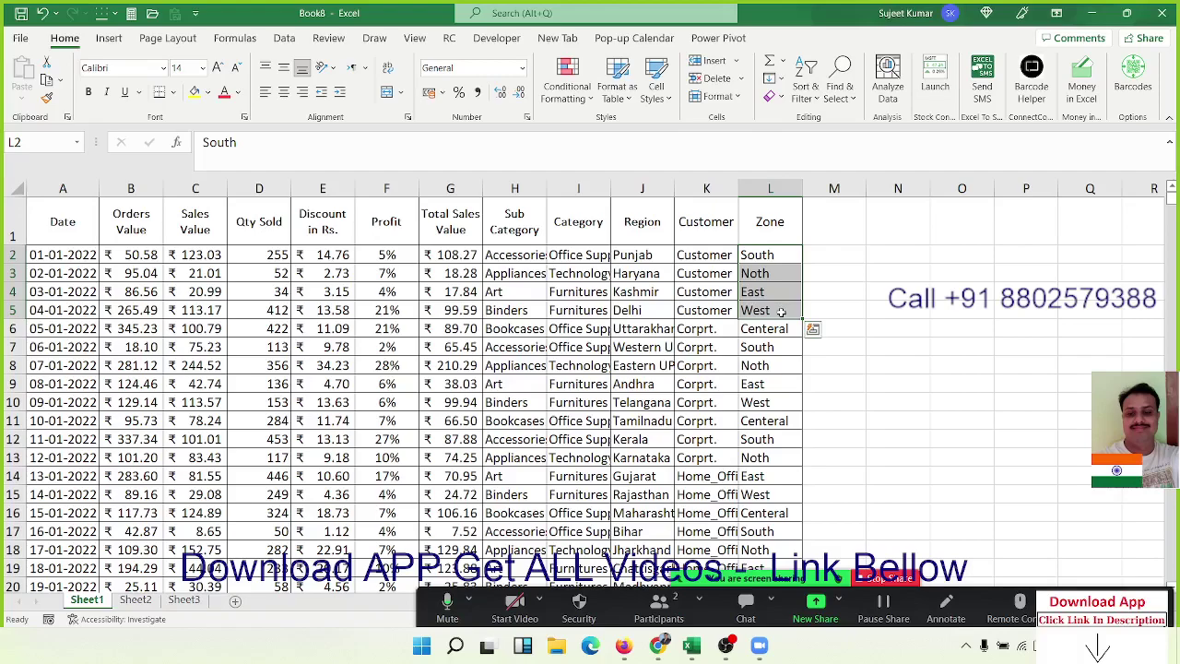
{"action": "left_click", "coordinate": [713, 336]}
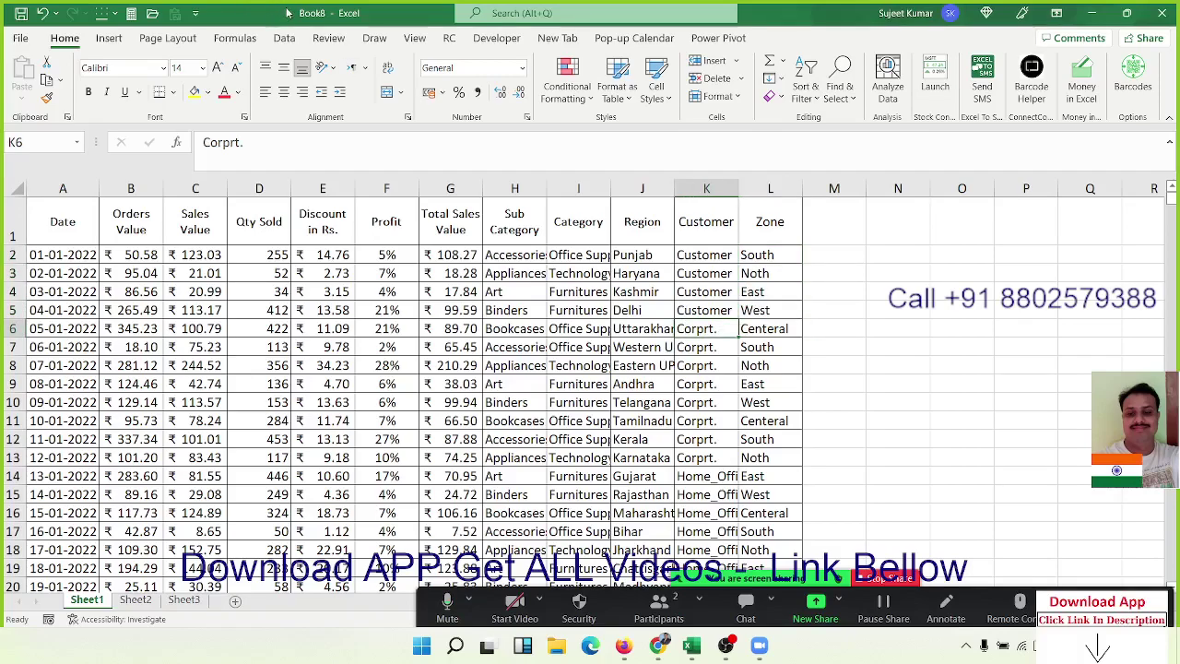
- Check the empty Macros list in Book8 and select the header area
{"action": "left_click", "coordinate": [497, 37]}
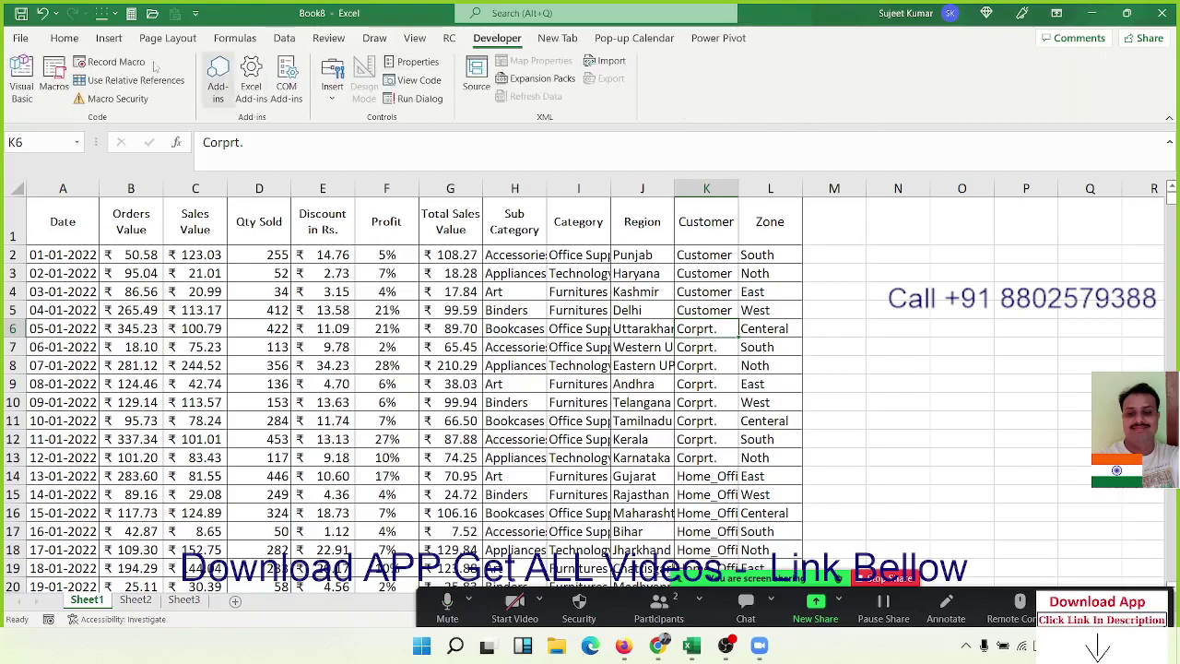
{"action": "left_click", "coordinate": [51, 87]}
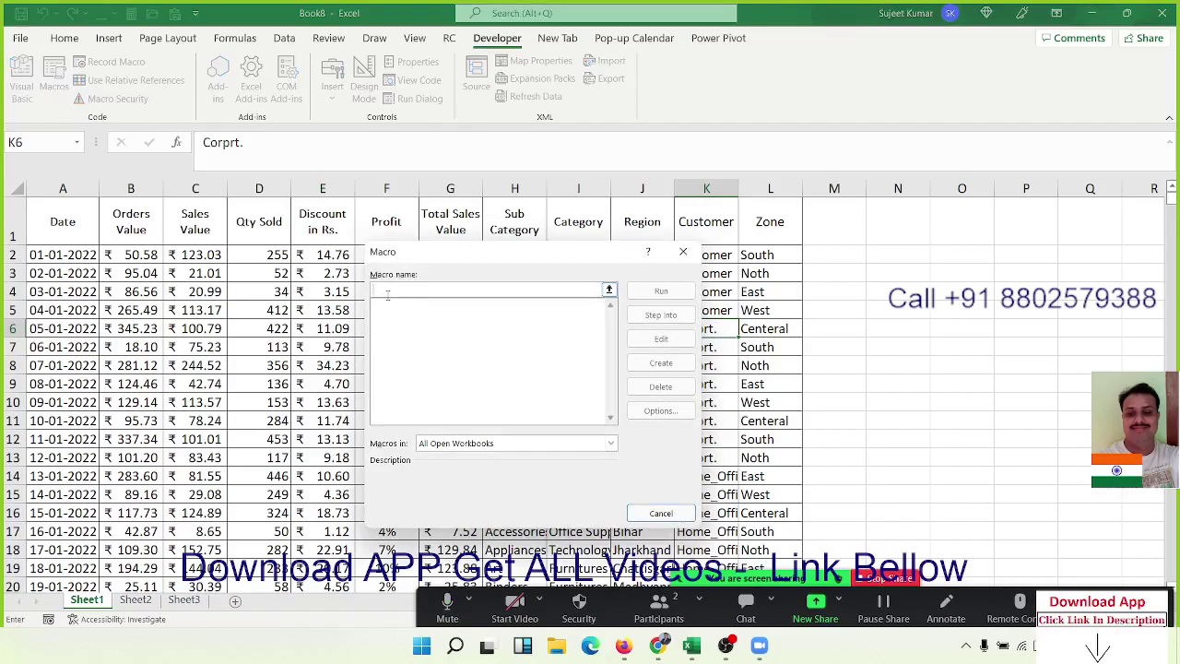
{"action": "left_click", "coordinate": [683, 251]}
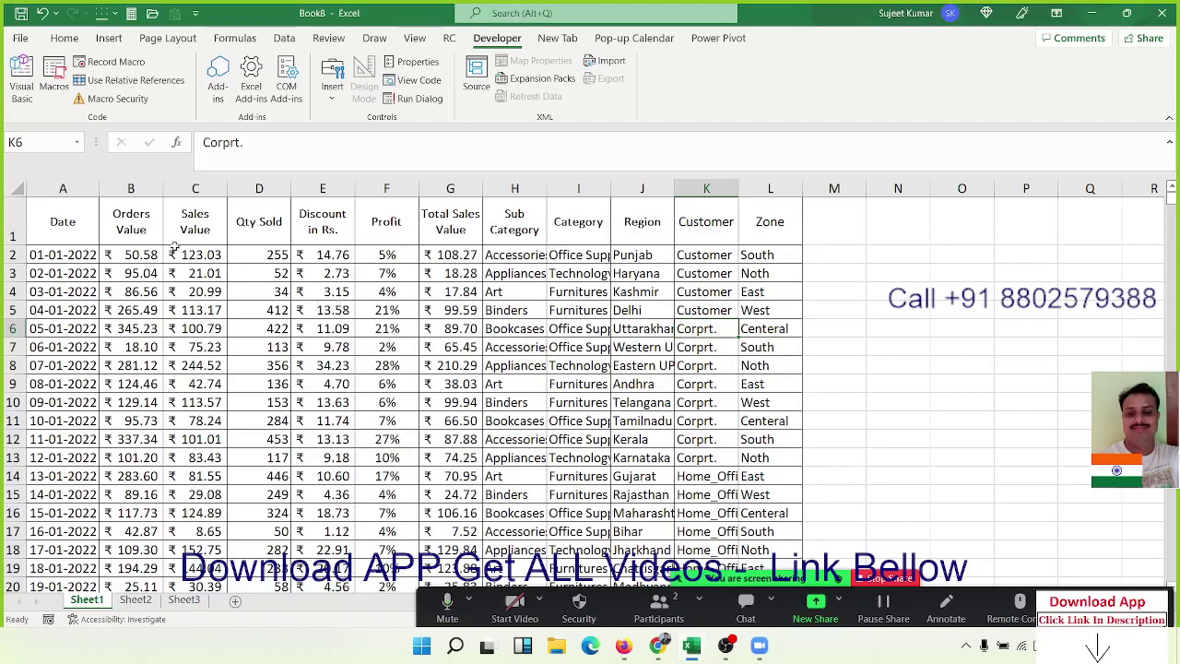
{"action": "mouse_move", "coordinate": [88, 233]}
{"action": "left_mouse_down"}
{"action": "mouse_move", "coordinate": [141, 271]}
{"action": "mouse_move", "coordinate": [701, 404]}
{"action": "left_mouse_up"}
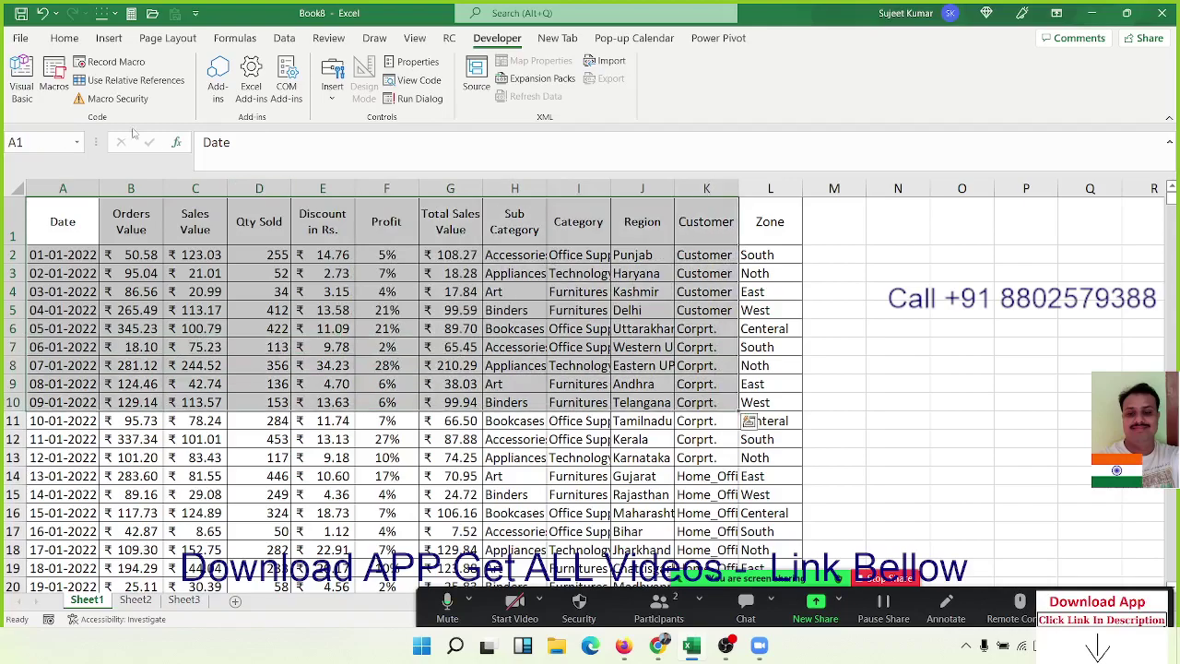
- Open the recent 2. VBA Record Macros workbook, then return to Book8's sales sheet
{"action": "left_click", "coordinate": [23, 37]}
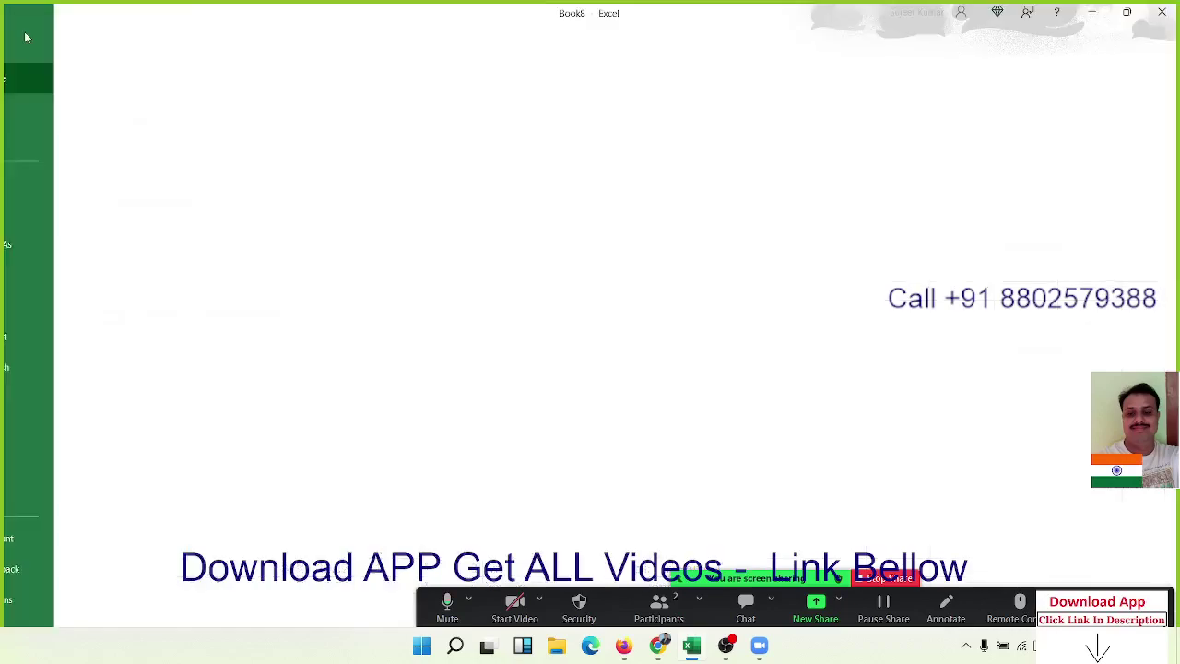
{"action": "left_click", "coordinate": [262, 380]}
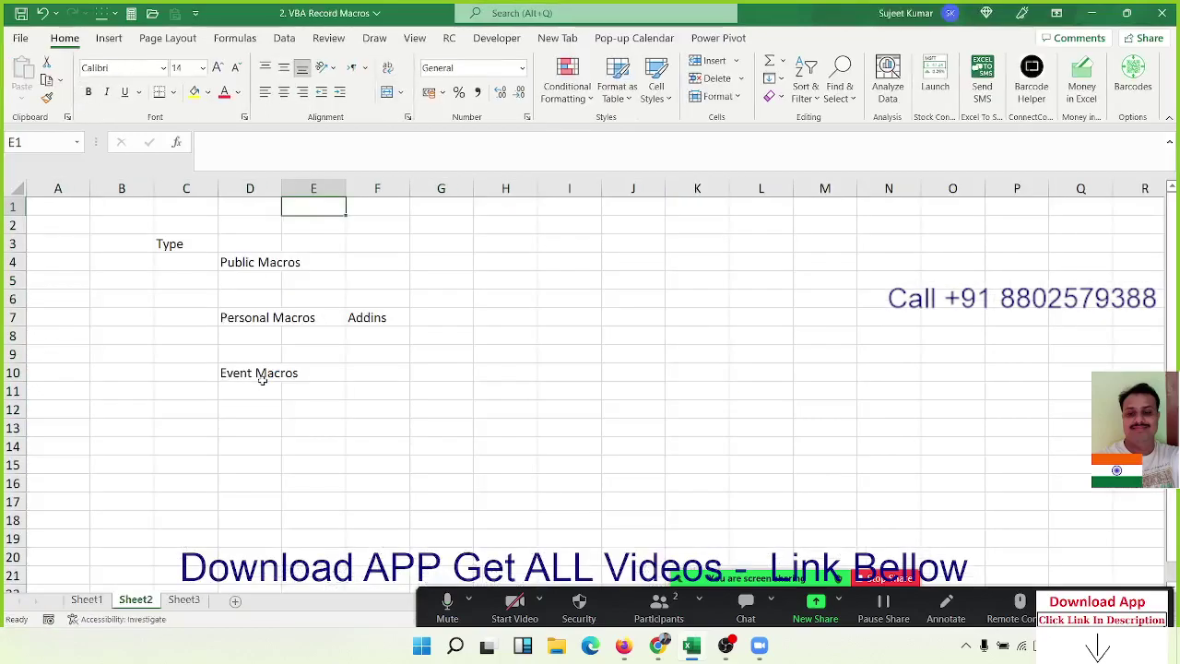
{"action": "left_click", "coordinate": [1088, 13]}
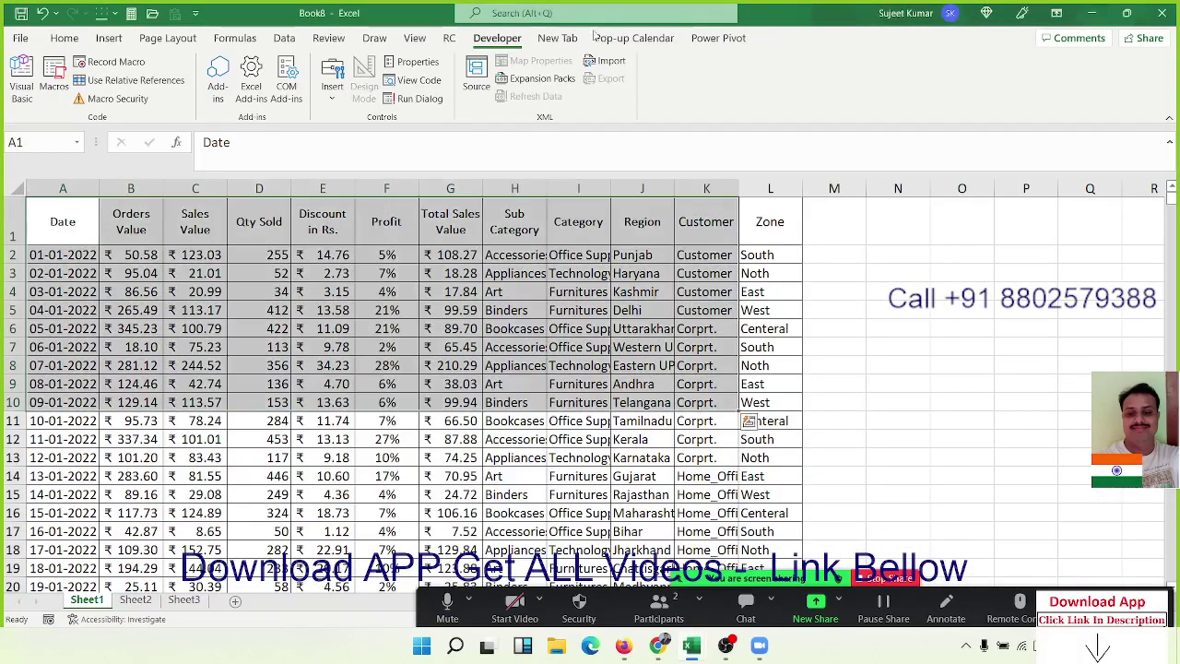
{"action": "left_click", "coordinate": [249, 290]}
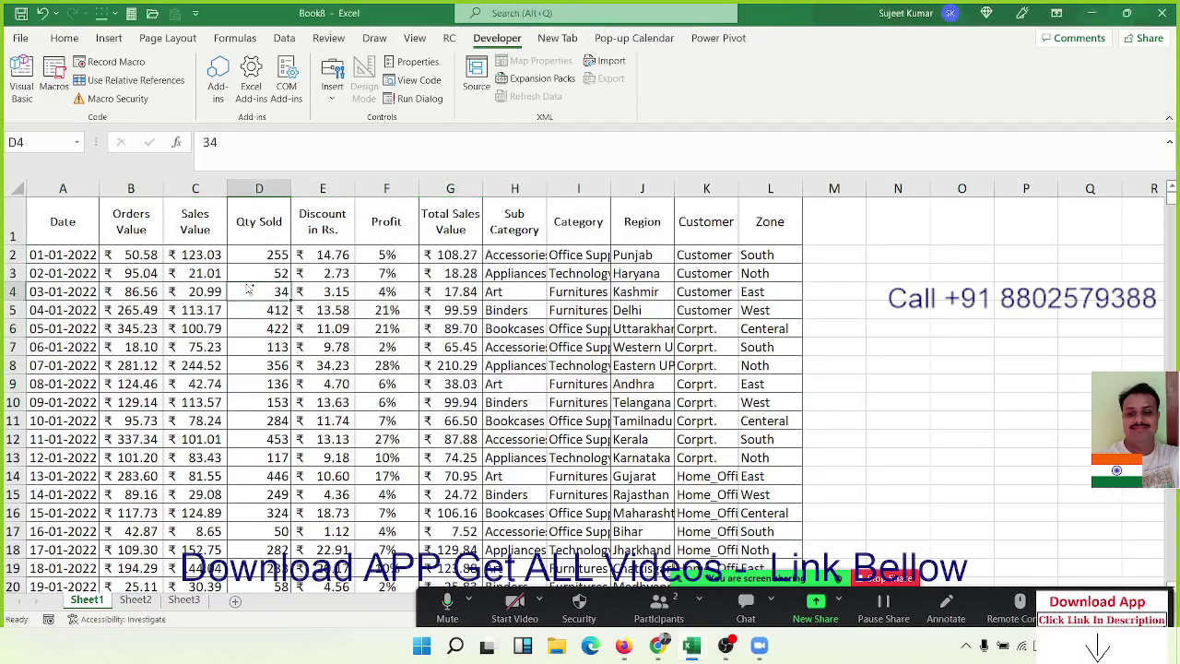
- Run Macro3 from the other workbook on Book8 and select the Furnitures cell I5
{"action": "left_click", "coordinate": [316, 15]}
{"action": "left_click", "coordinate": [53, 87]}
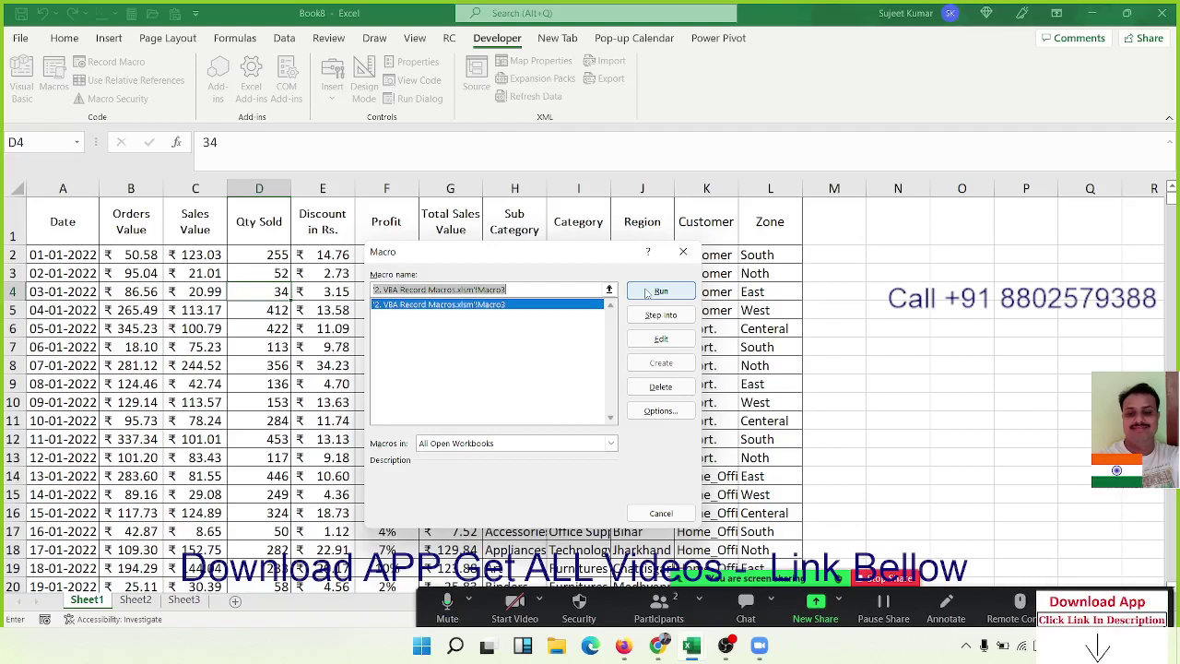
{"action": "left_click", "coordinate": [646, 291]}
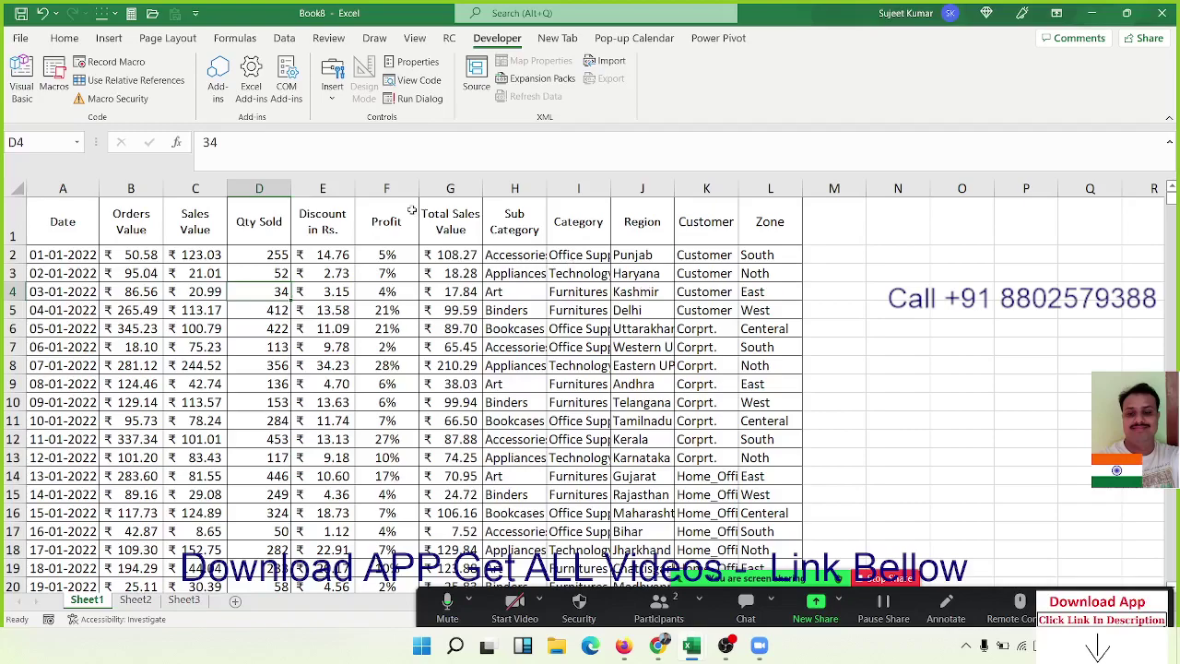
{"action": "left_click", "coordinate": [65, 38]}
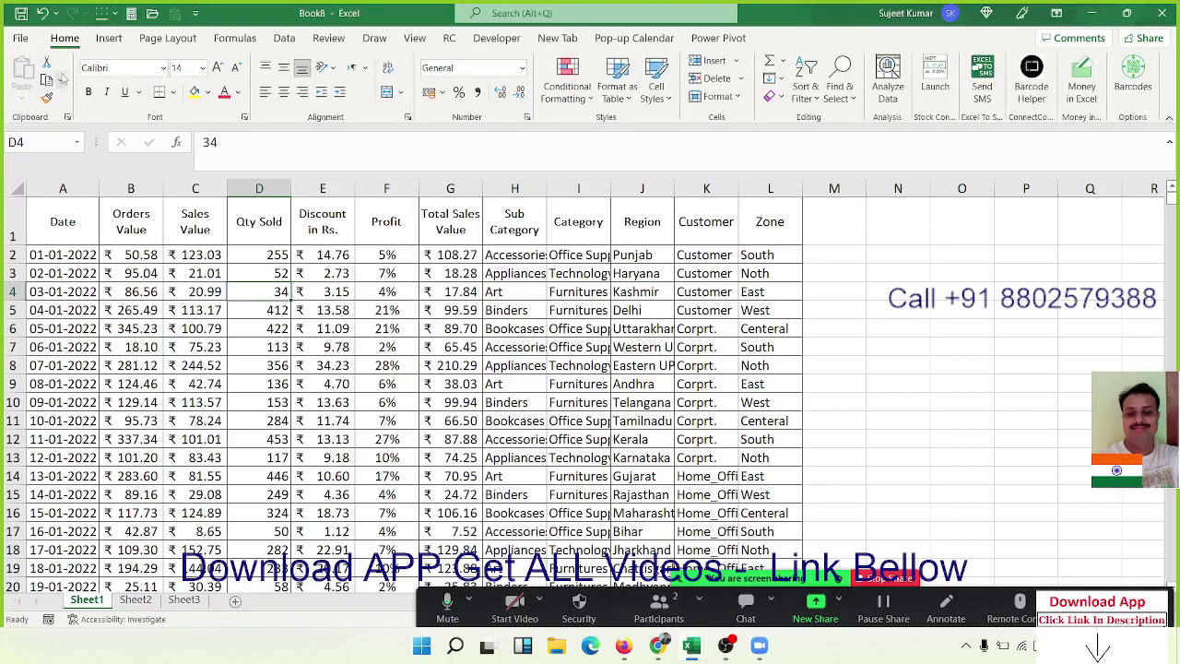
{"action": "left_click", "coordinate": [251, 40]}
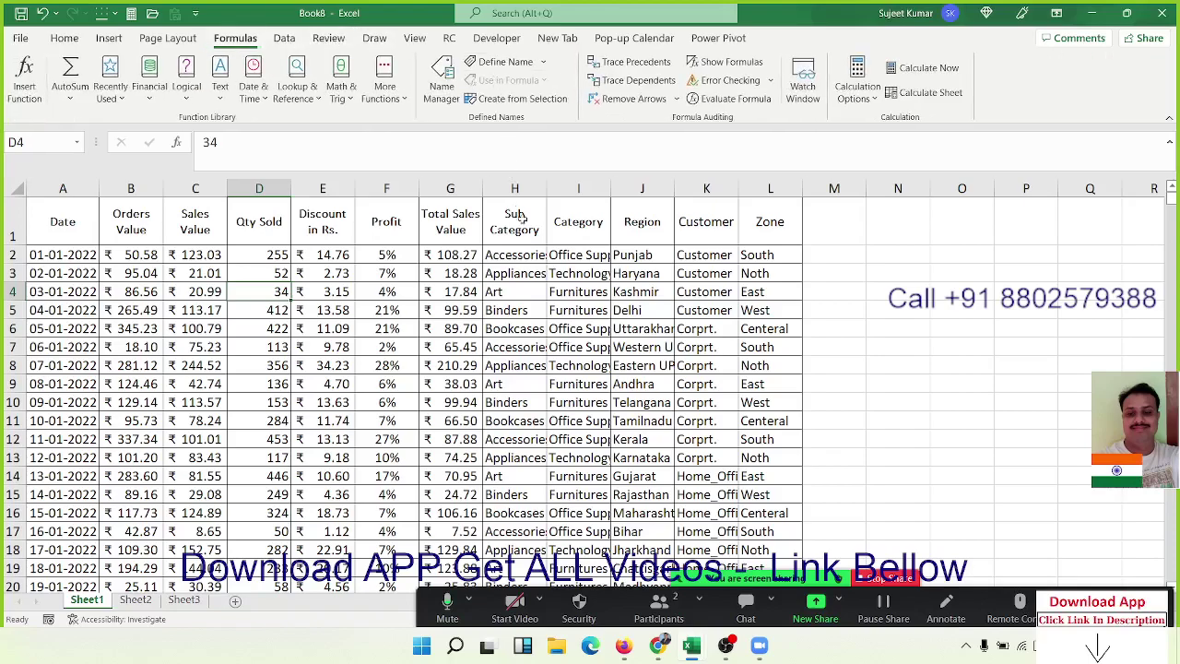
{"action": "left_click", "coordinate": [549, 311]}
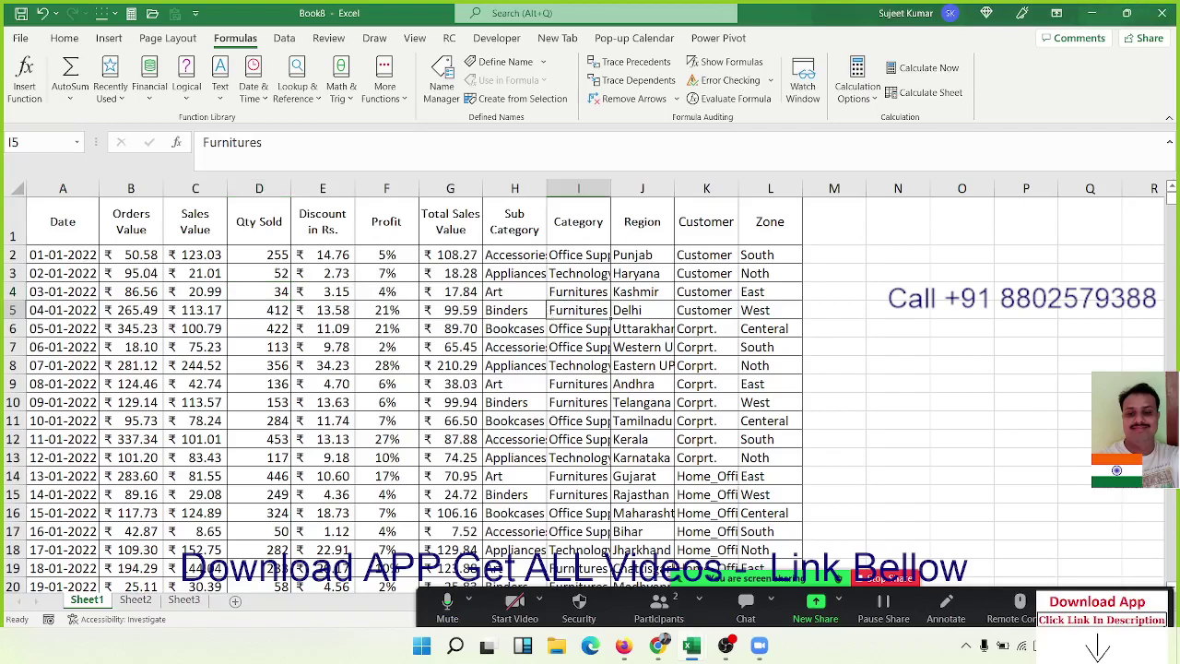
- Close Book8 and restore the 2. VBA Record Macros window, selecting F10 on Sheet2
{"action": "left_click", "coordinate": [1161, 13]}
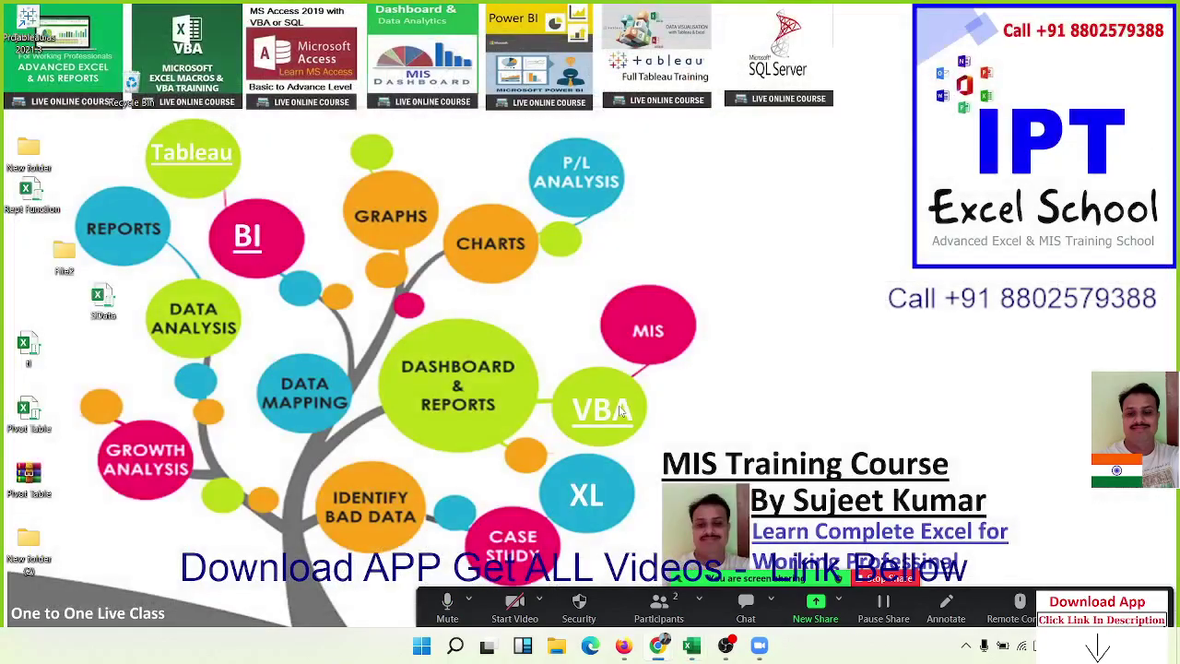
{"action": "mouse_move", "coordinate": [690, 638]}
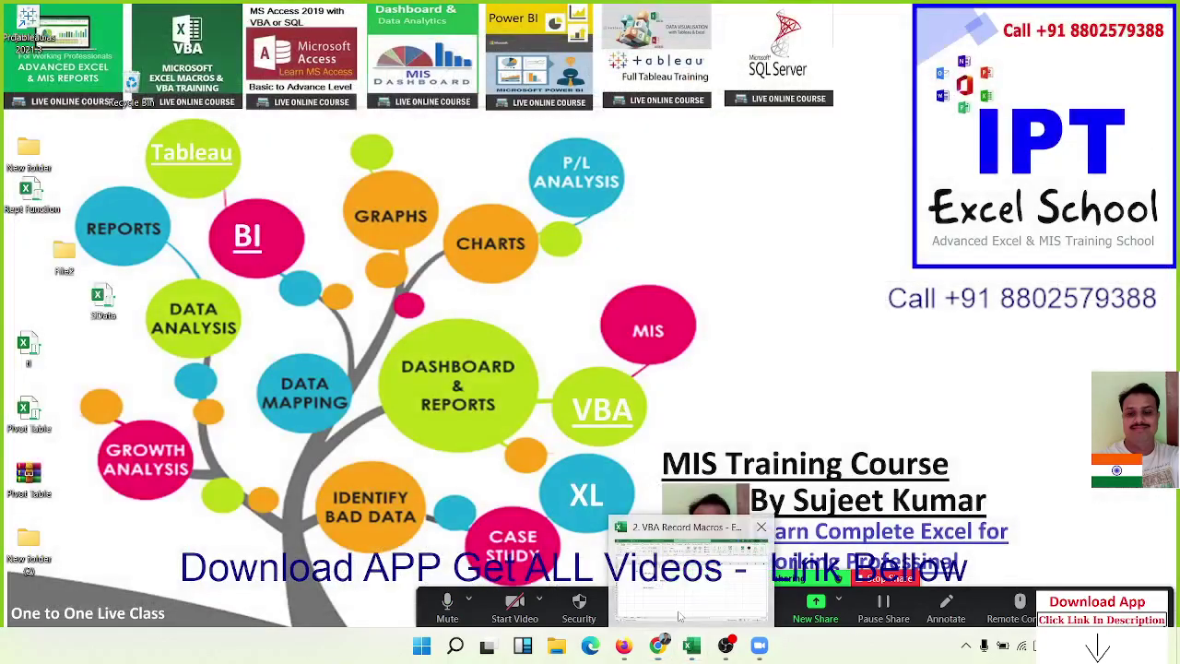
{"action": "left_click", "coordinate": [691, 567]}
{"action": "left_click", "coordinate": [376, 373]}
- Start and cancel a new macro recording, then open Macro3's Module1 code in Visual Basic
{"action": "left_click", "coordinate": [380, 285]}
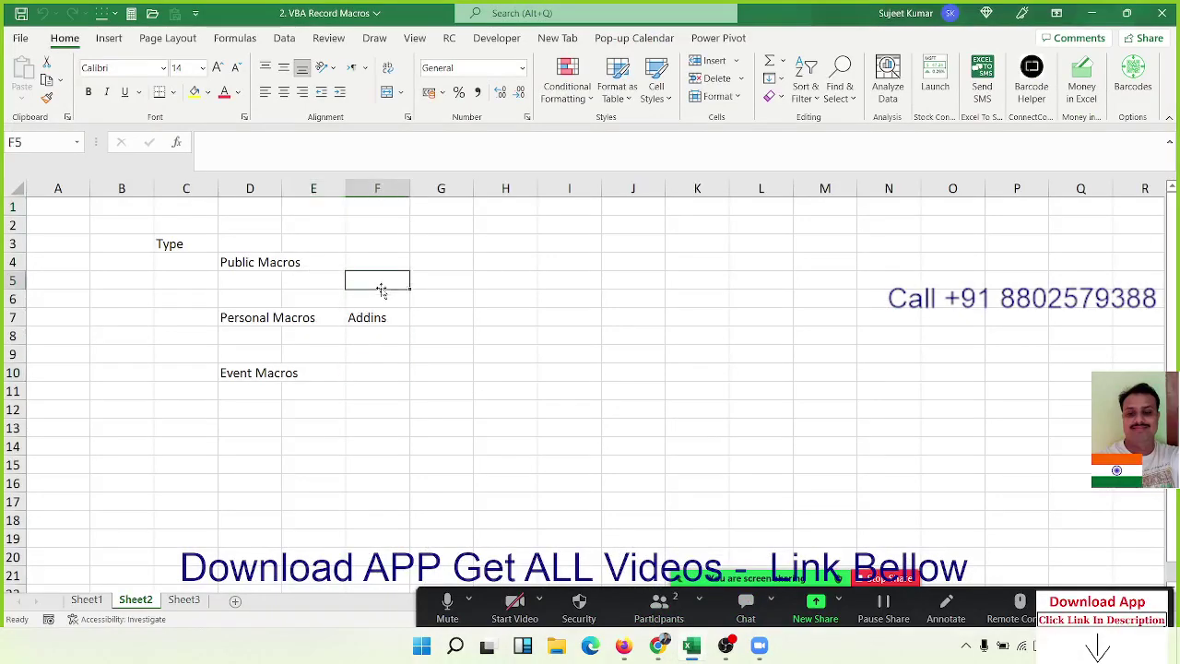
{"action": "left_click", "coordinate": [504, 42]}
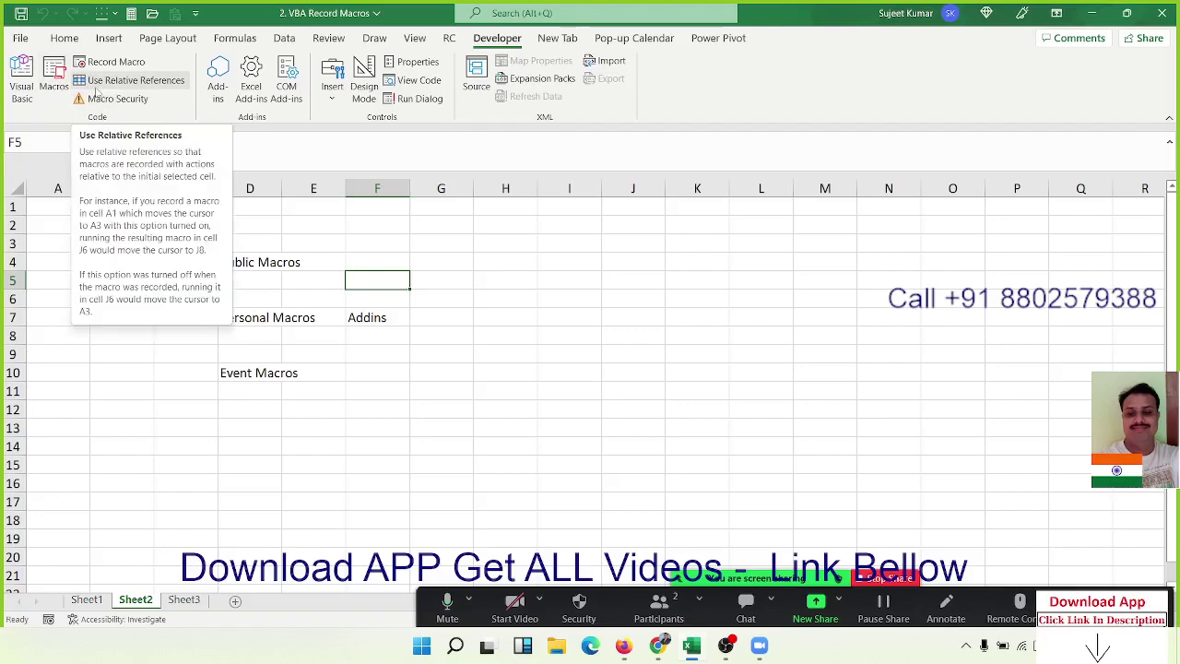
{"action": "left_click", "coordinate": [109, 62]}
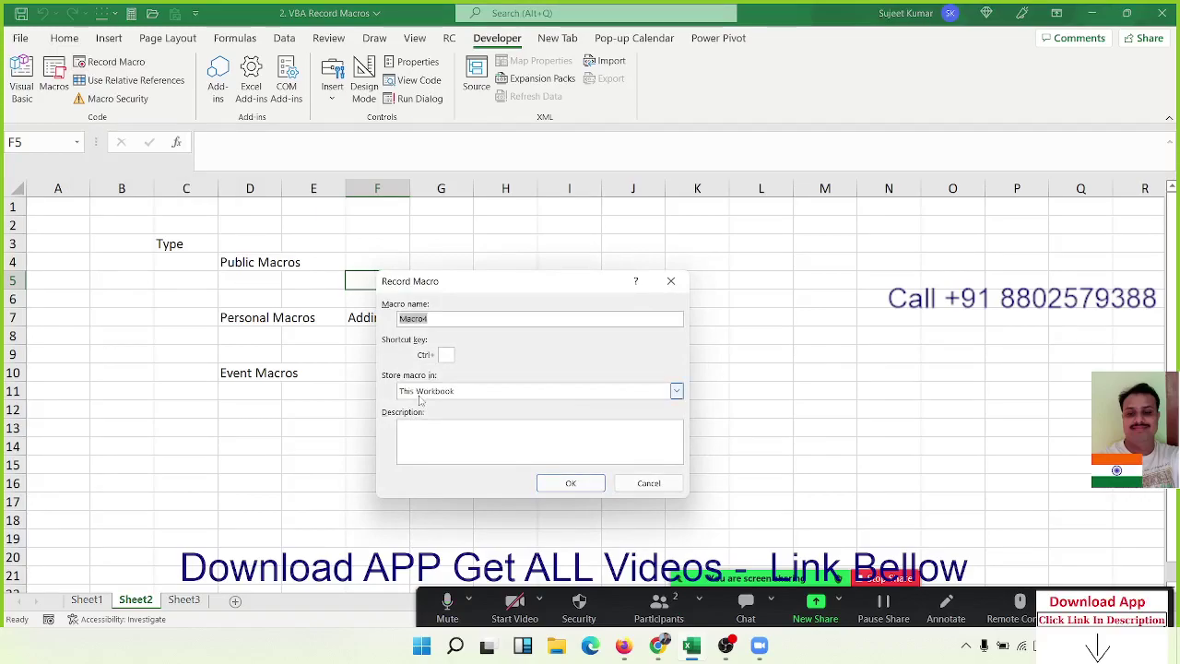
{"action": "left_click", "coordinate": [671, 487]}
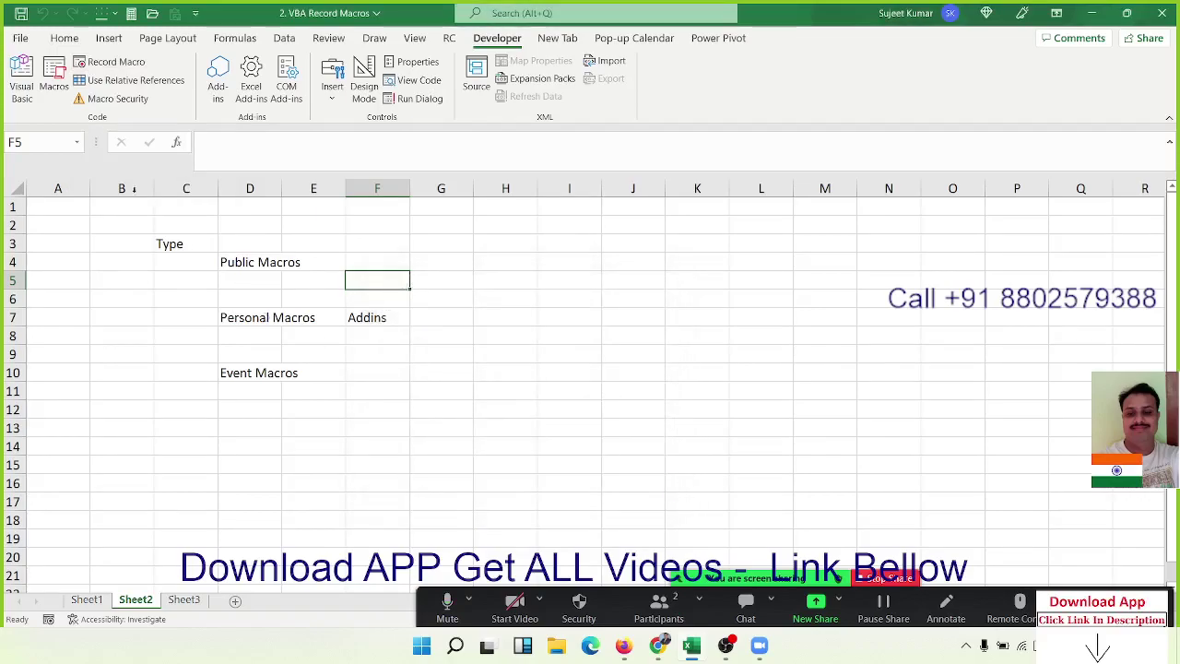
{"action": "left_click", "coordinate": [24, 81]}
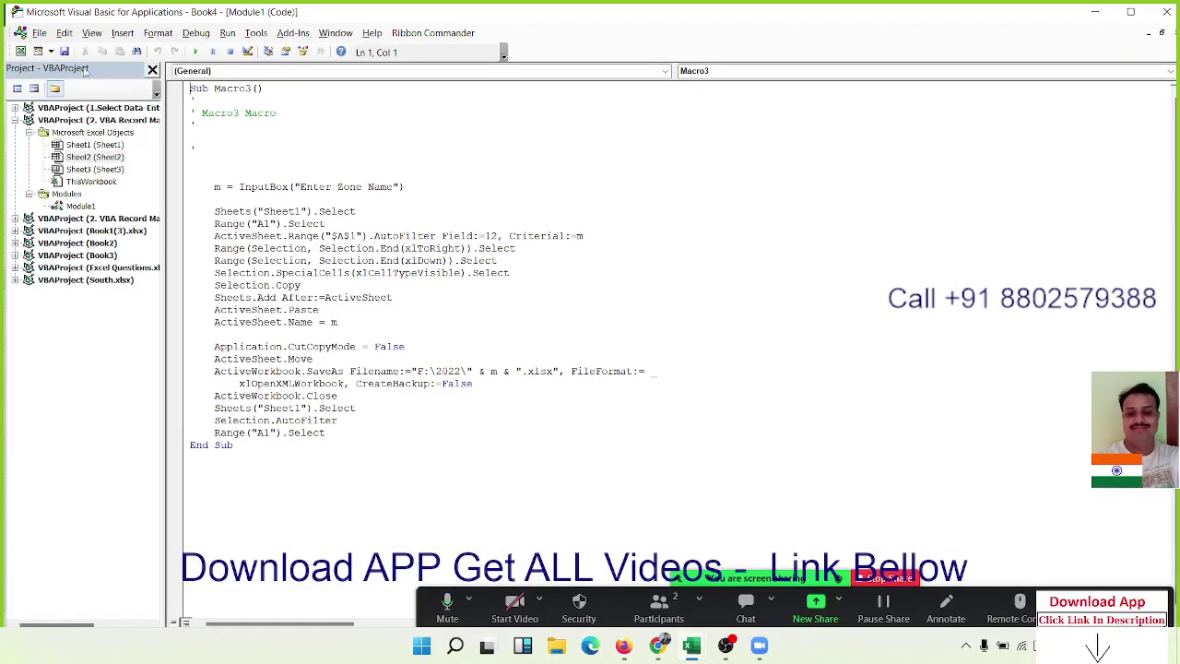
- Select all of Macro3's code, then minimize the editor to get back to Sheet2
{"action": "left_click", "coordinate": [123, 33]}
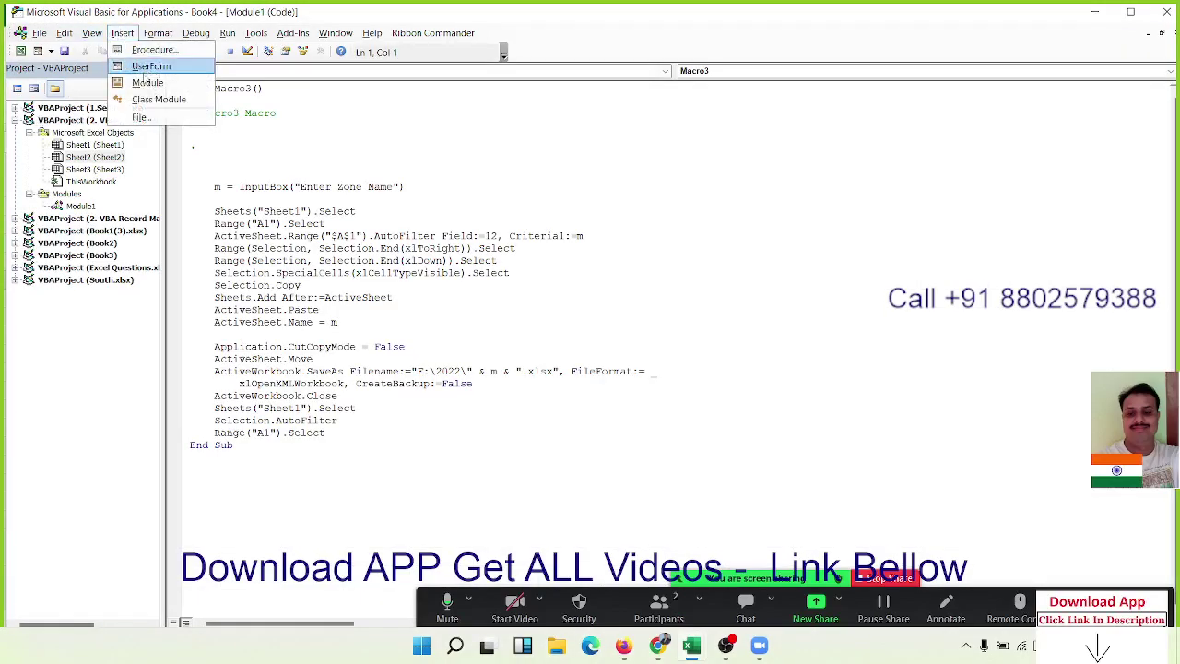
{"action": "left_click", "coordinate": [88, 207]}
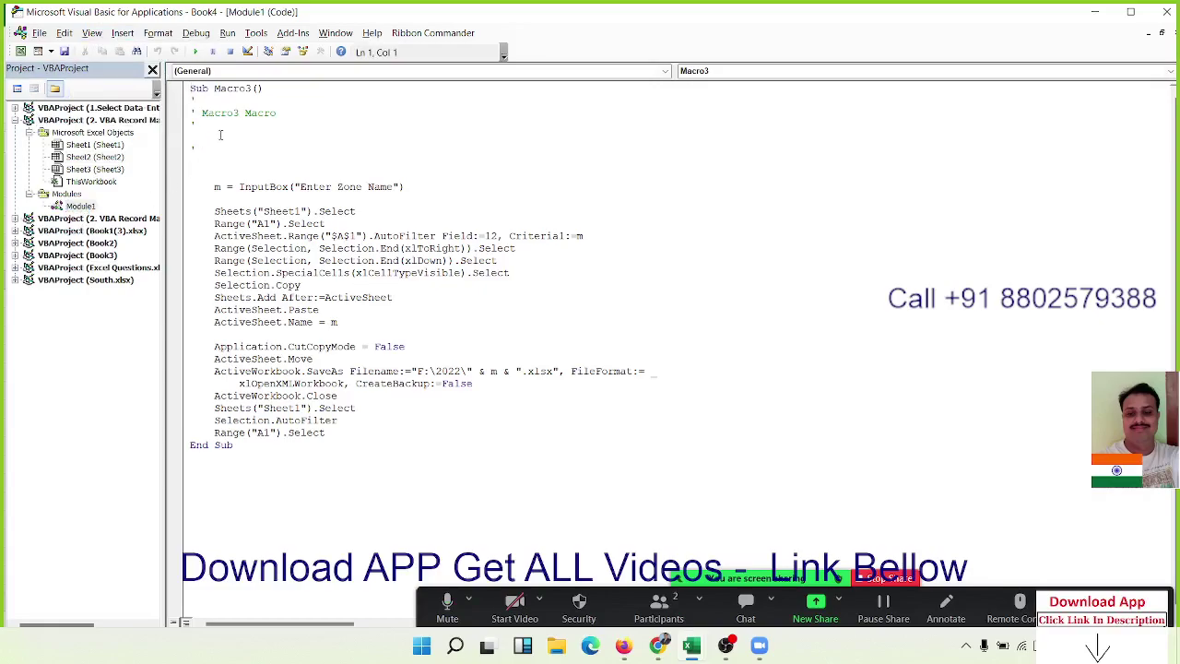
{"action": "left_click_drag", "start_coordinate": [354, 538], "coordinate": [190, 85]}
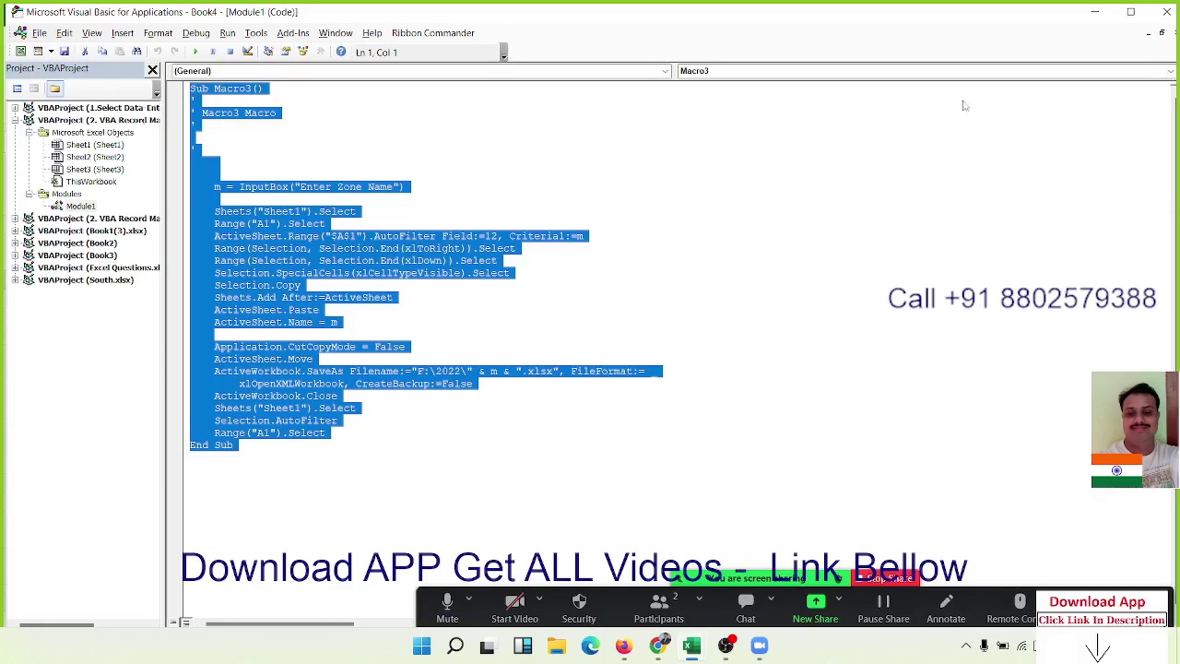
{"action": "left_click", "coordinate": [1084, 15]}
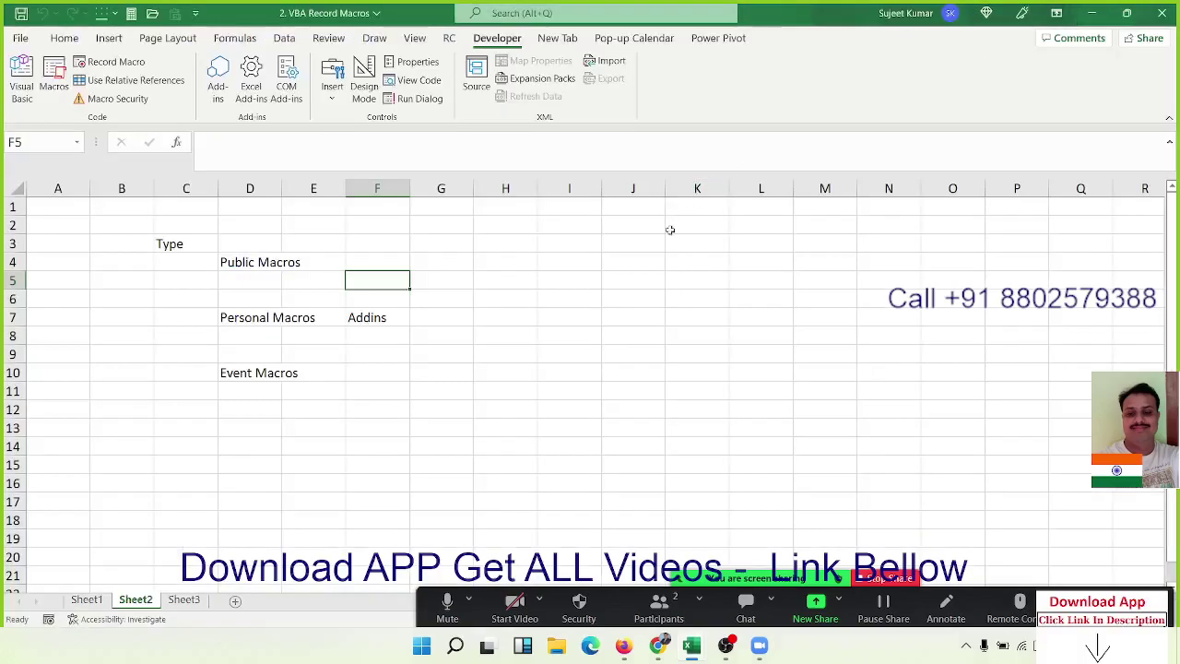
{"action": "left_click", "coordinate": [577, 314]}
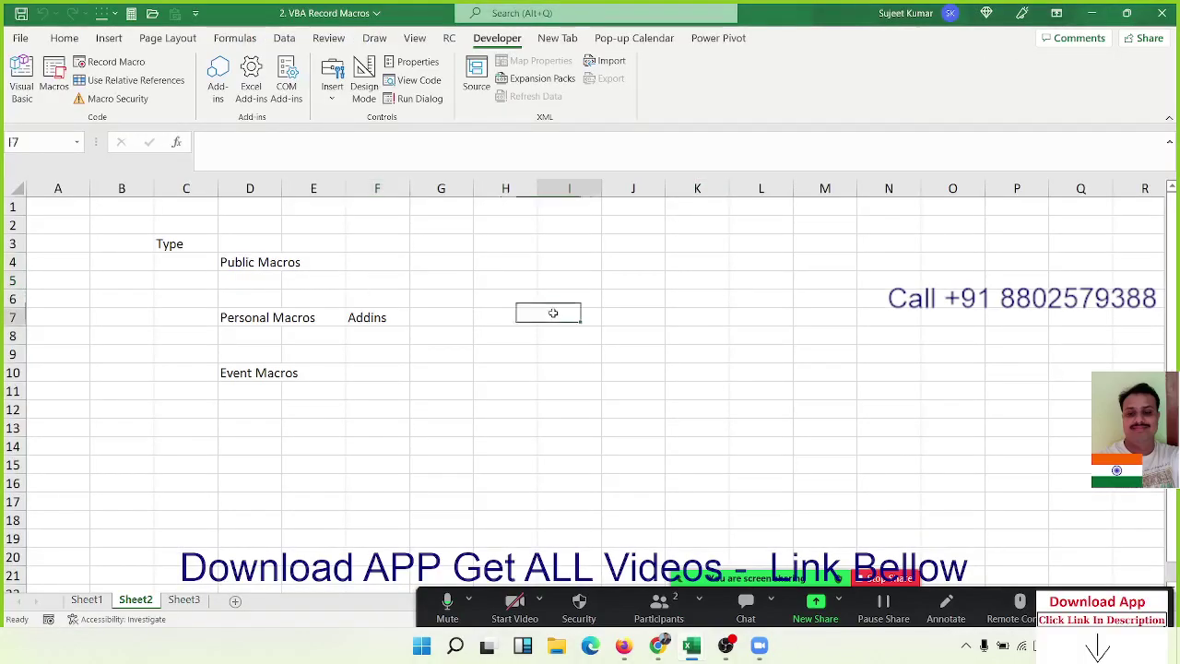
{"action": "left_click", "coordinate": [110, 61]}
{"action": "left_click", "coordinate": [445, 392]}
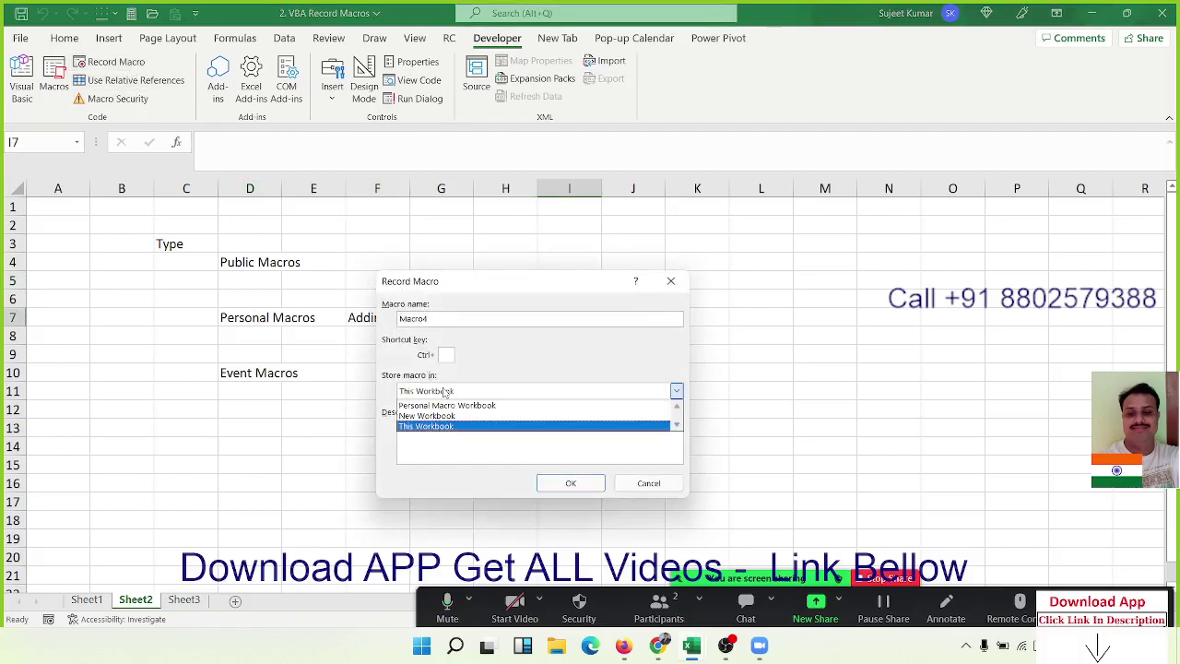
{"action": "left_click", "coordinate": [443, 403]}
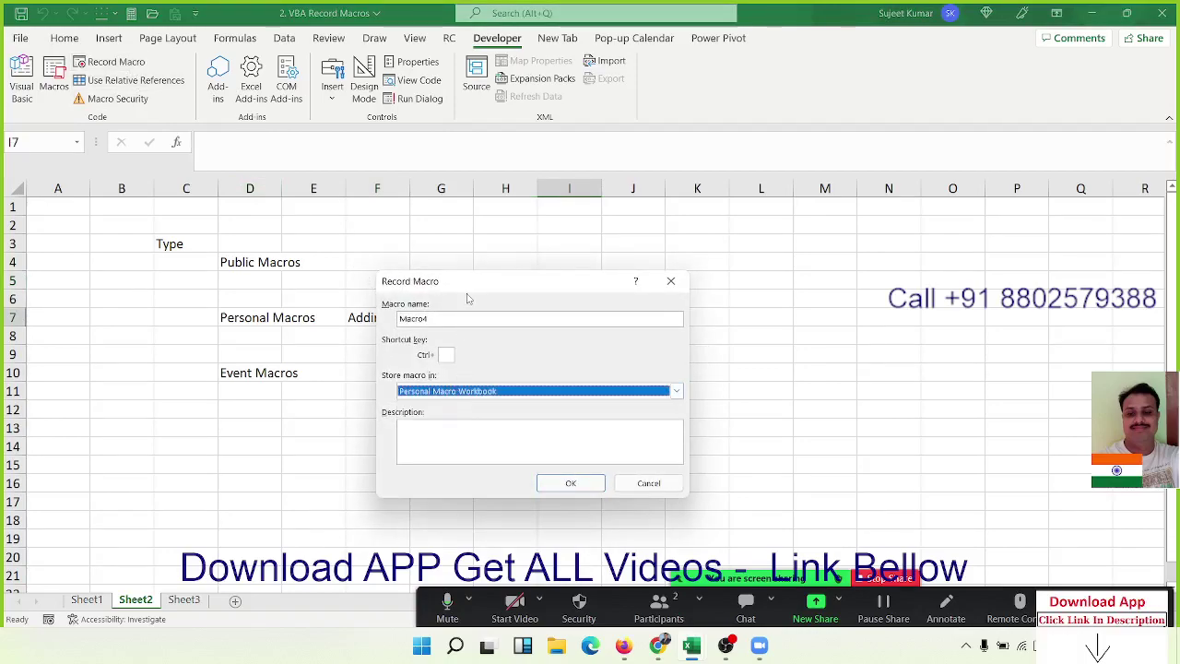
{"action": "left_click_drag", "start_coordinate": [465, 286], "coordinate": [601, 264]}
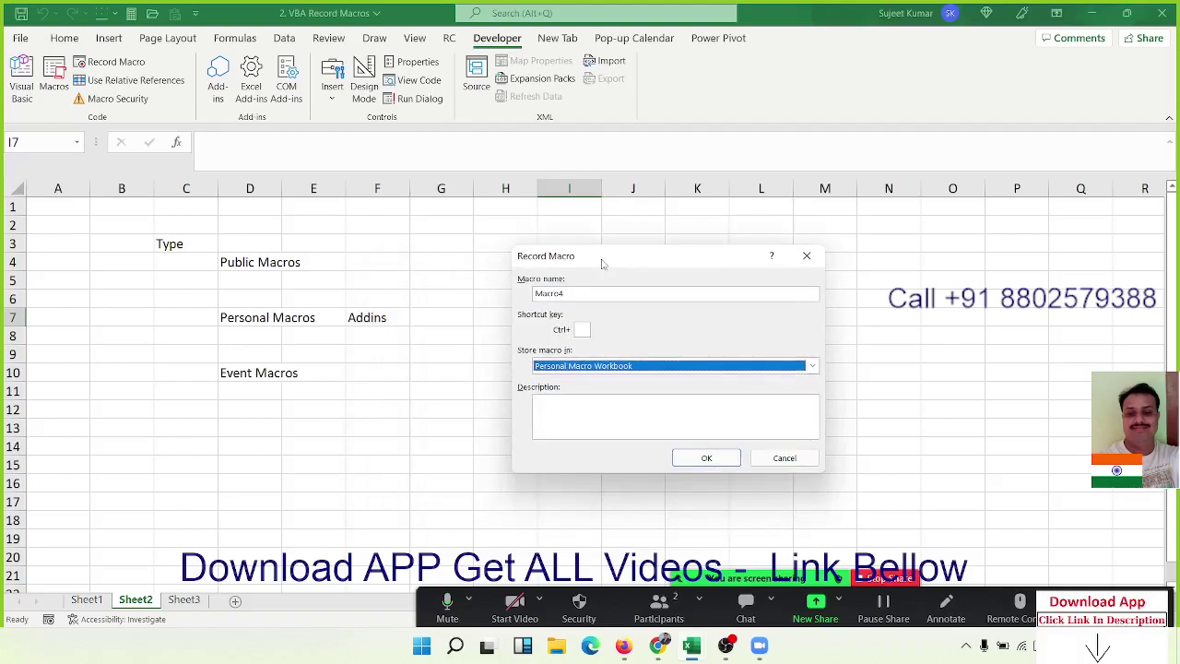
{"action": "key", "text": "ctrl"}
{"action": "left_click", "coordinate": [780, 458]}
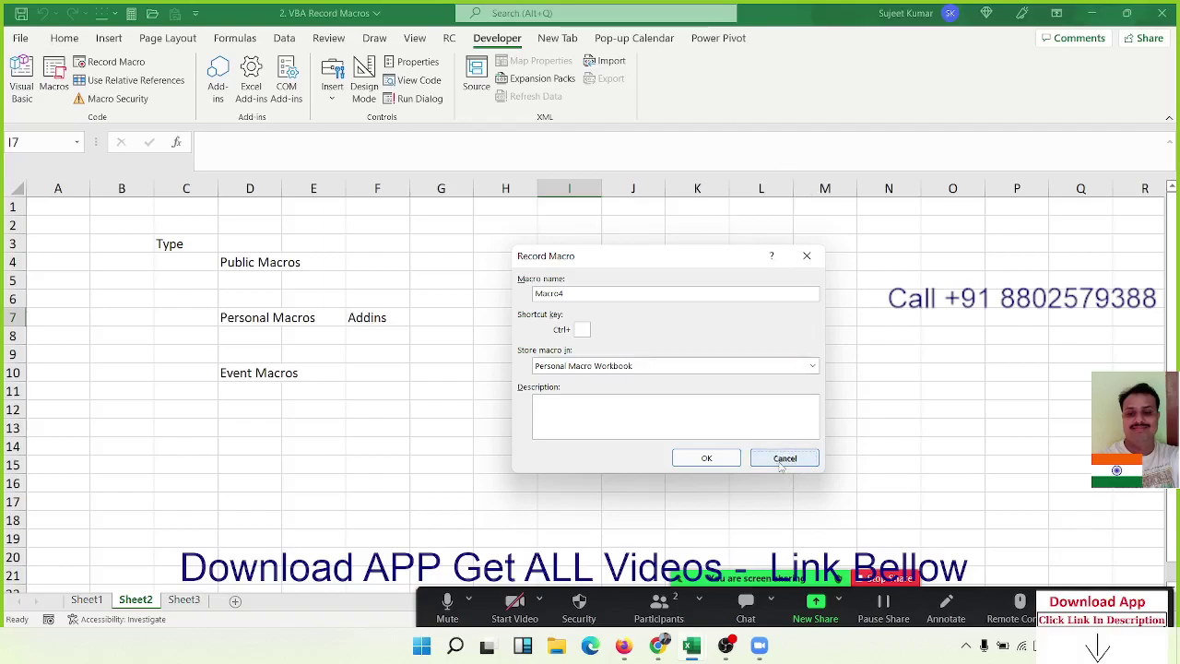
{"action": "left_click", "coordinate": [366, 324]}
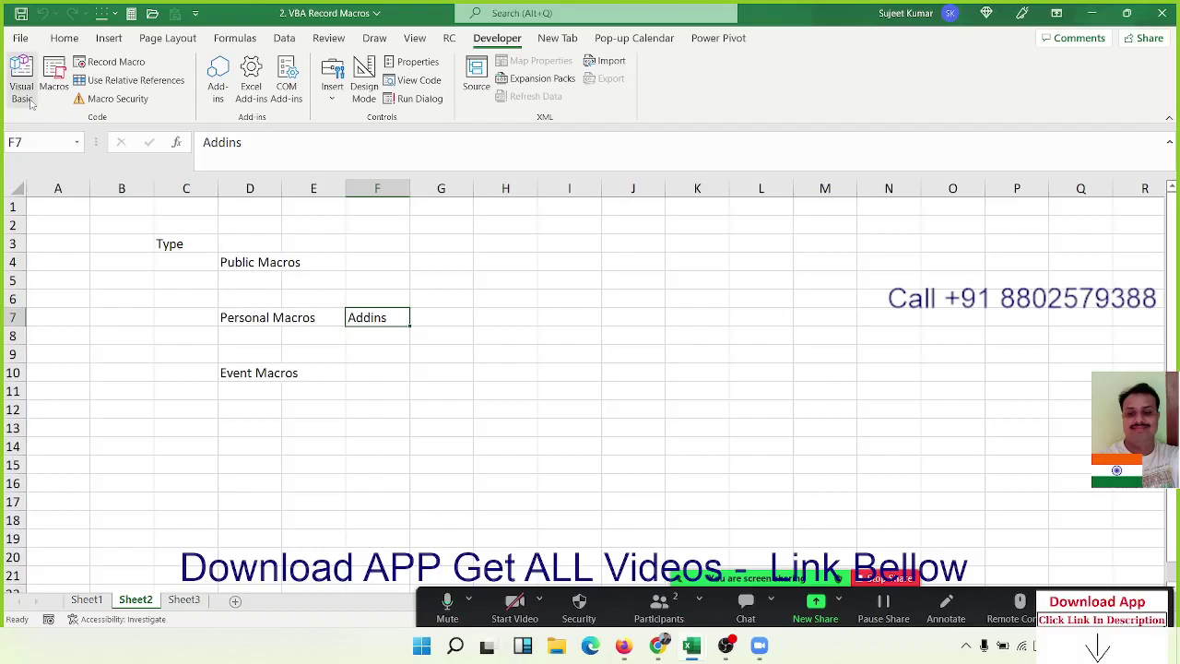
- Check Solver Add-in in Excel Options' add-ins list, load it, then open Visual Basic
{"action": "left_click", "coordinate": [20, 38]}
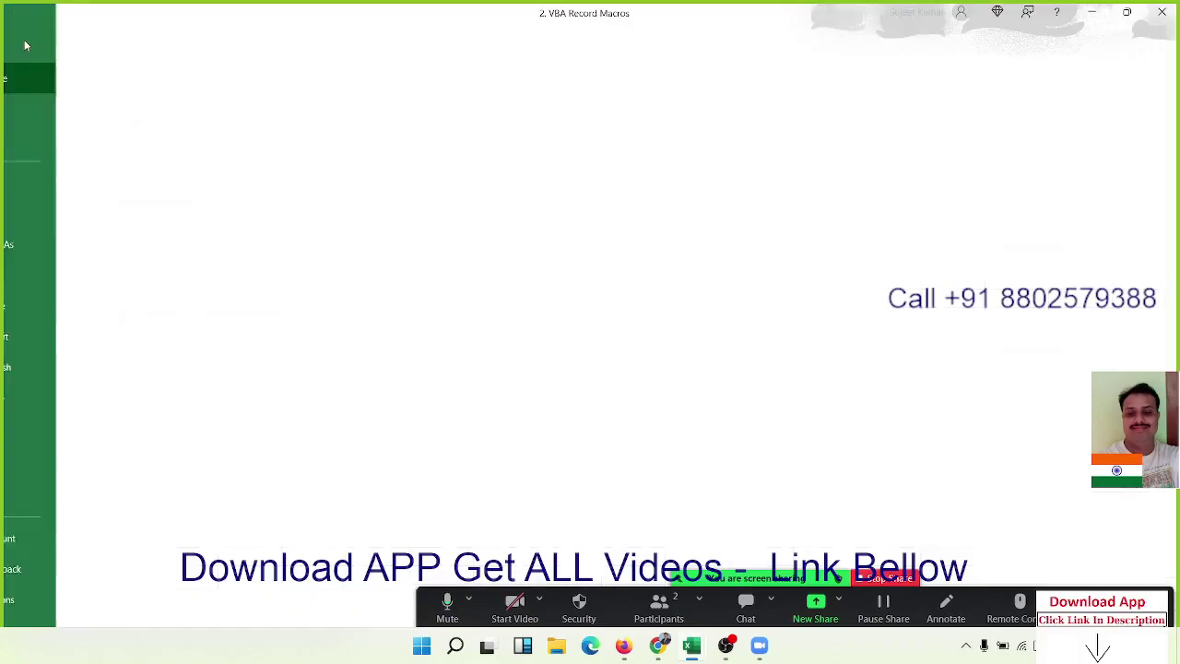
{"action": "left_click", "coordinate": [42, 610]}
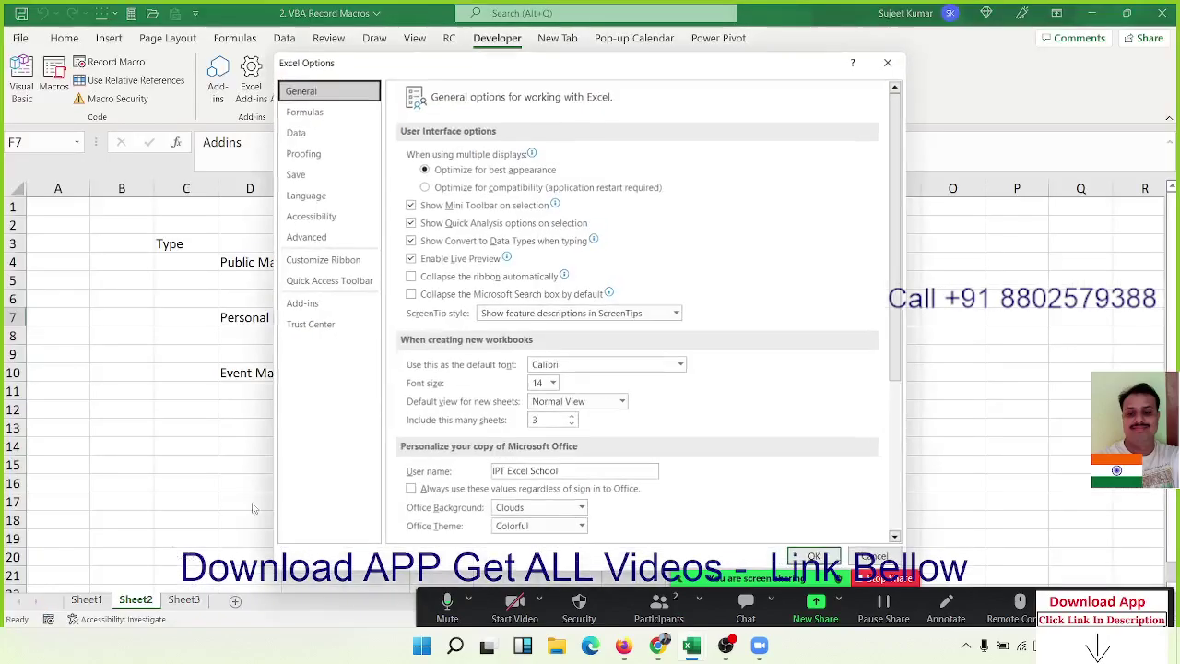
{"action": "left_click", "coordinate": [347, 322]}
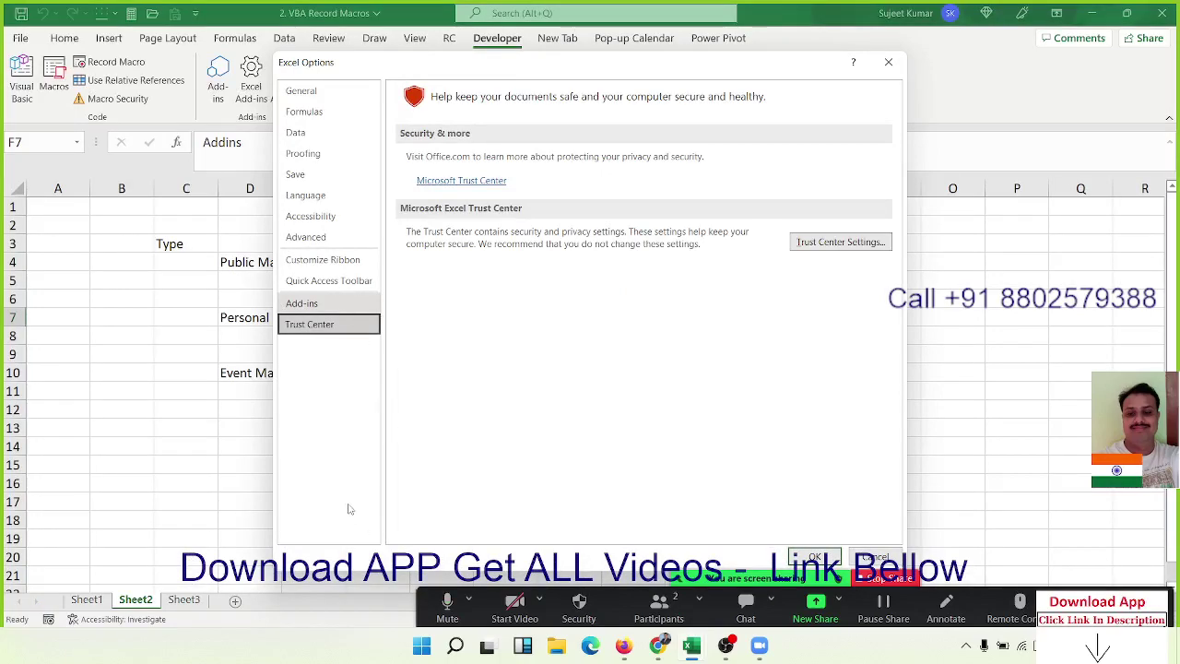
{"action": "left_click", "coordinate": [313, 304]}
{"action": "left_click", "coordinate": [609, 525]}
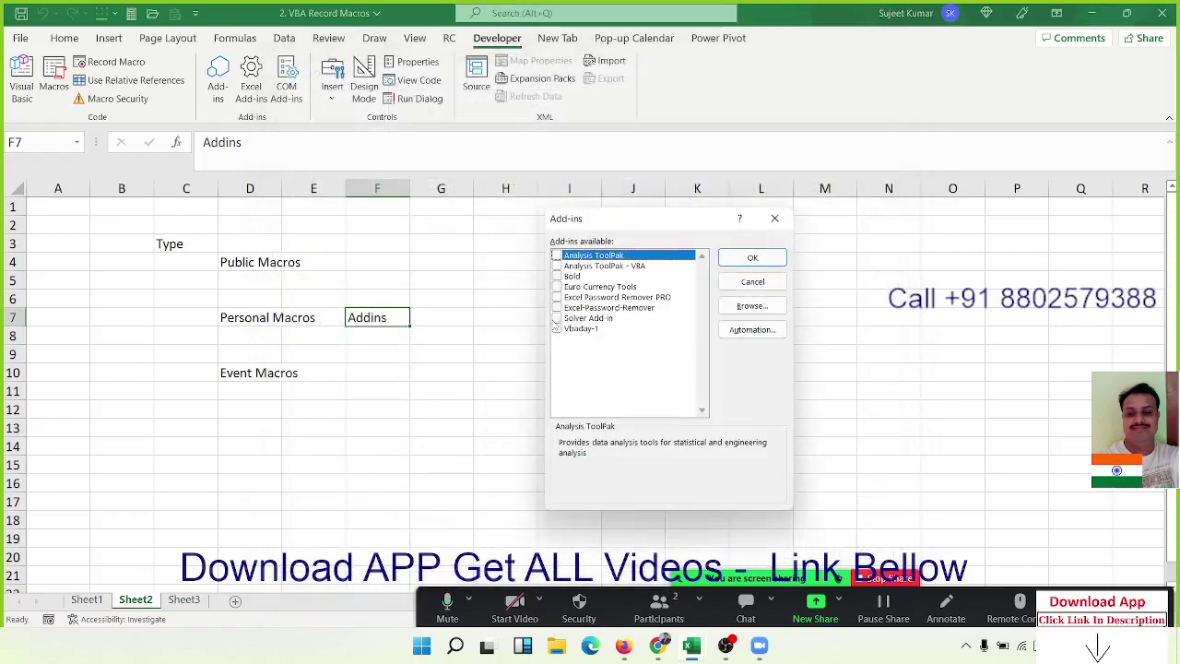
{"action": "left_click", "coordinate": [556, 317]}
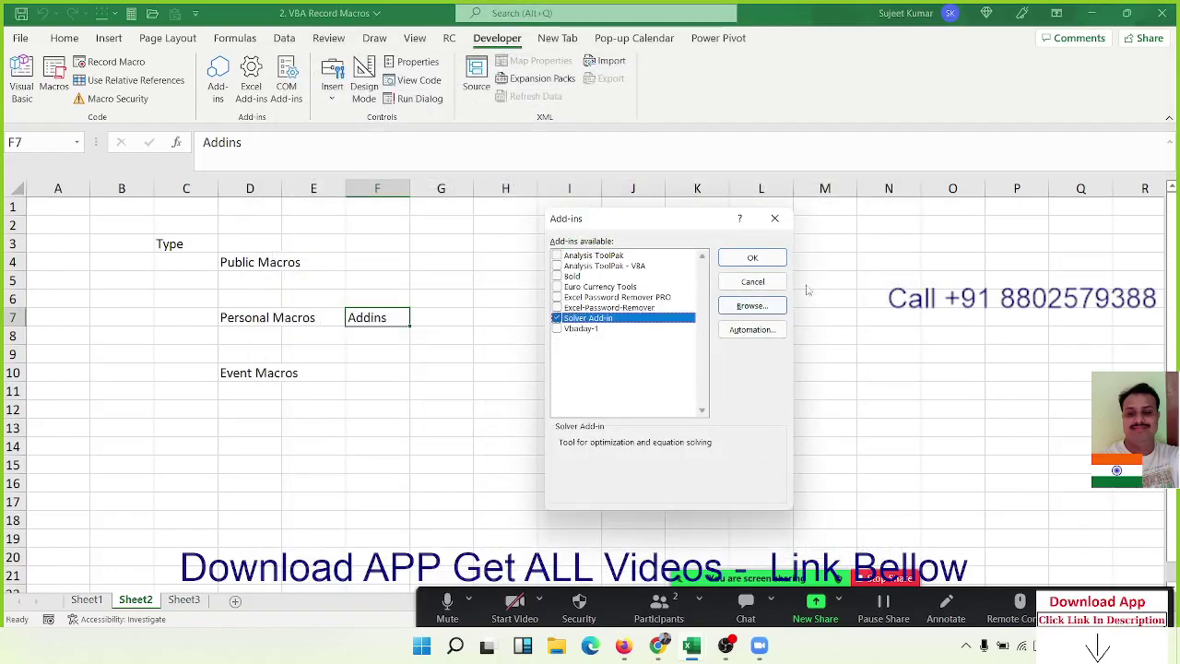
{"action": "left_click", "coordinate": [752, 257]}
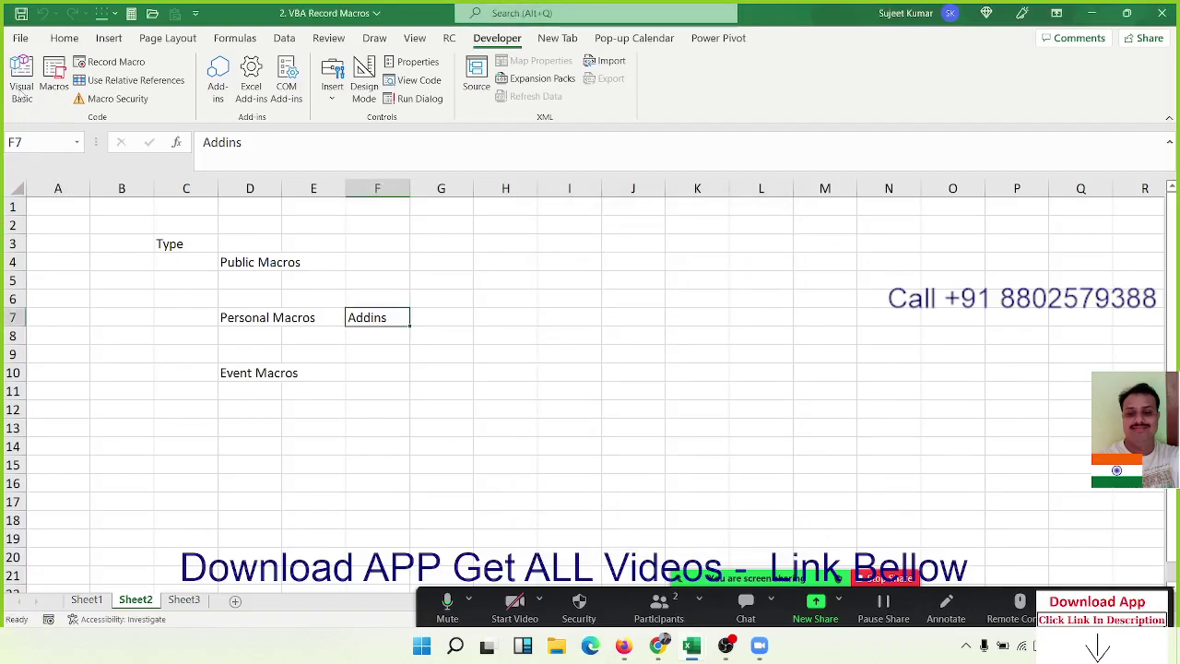
{"action": "left_click", "coordinate": [22, 92]}
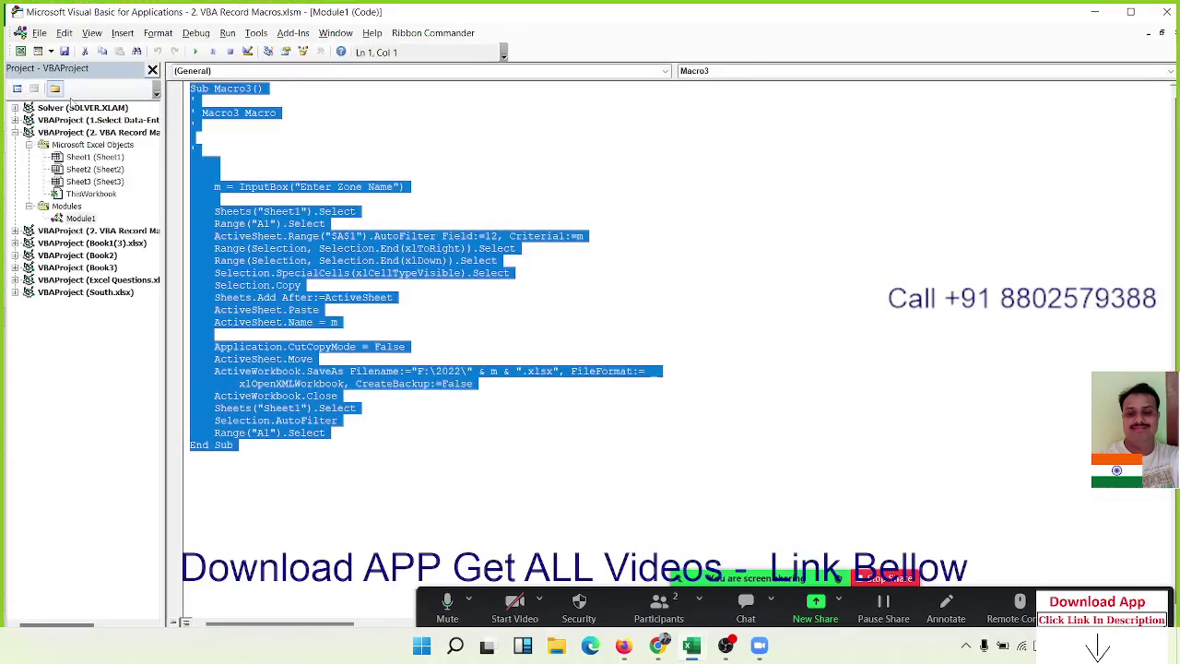
- Try opening the locked Solver (SOLVER.XLAM) project, cancel the password prompt, and close the VBA editor
{"action": "left_click", "coordinate": [15, 132]}
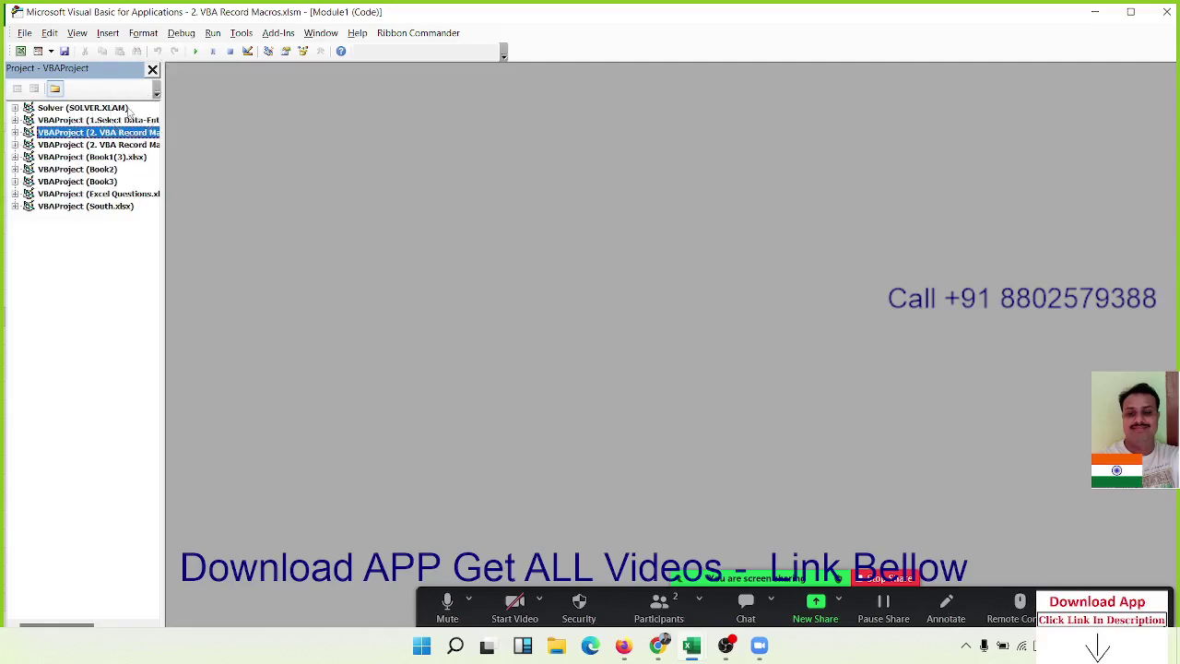
{"action": "left_click", "coordinate": [128, 109]}
{"action": "double_click", "coordinate": [129, 109]}
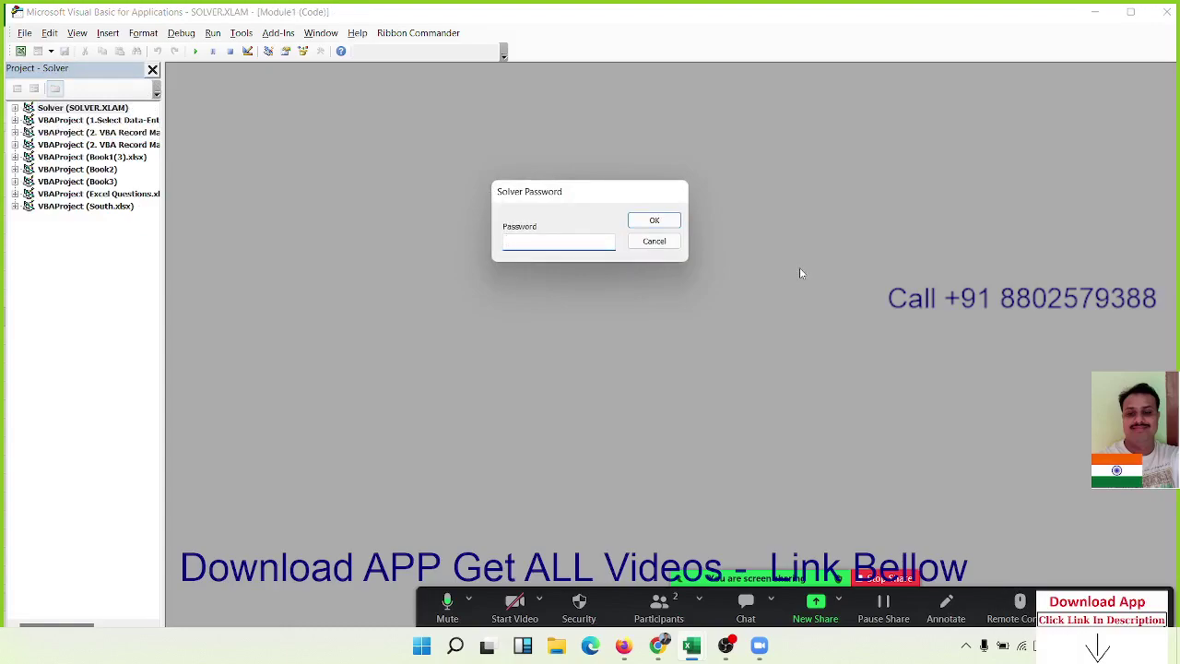
{"action": "left_click", "coordinate": [642, 221]}
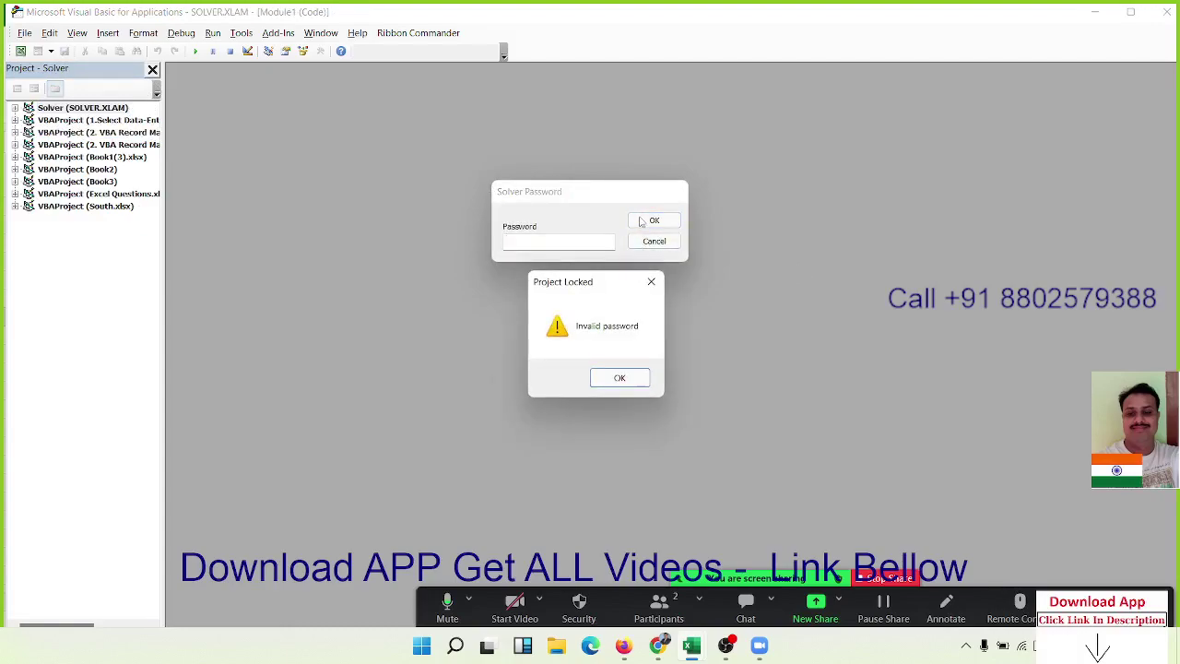
{"action": "left_click", "coordinate": [625, 377]}
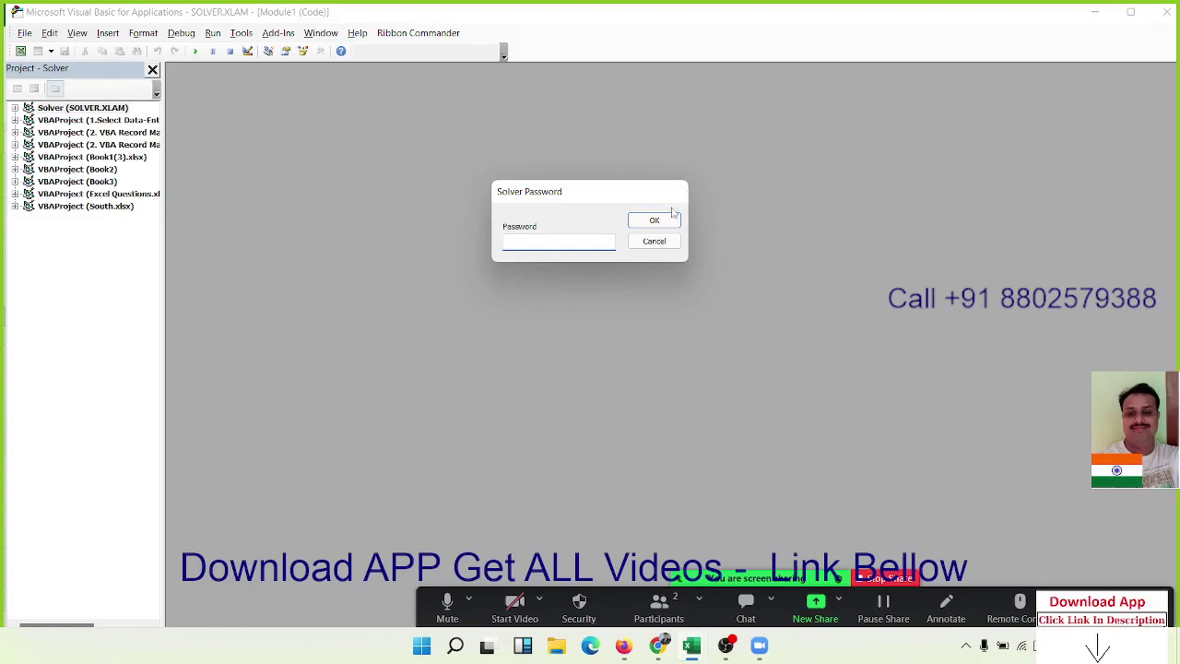
{"action": "left_click", "coordinate": [664, 244]}
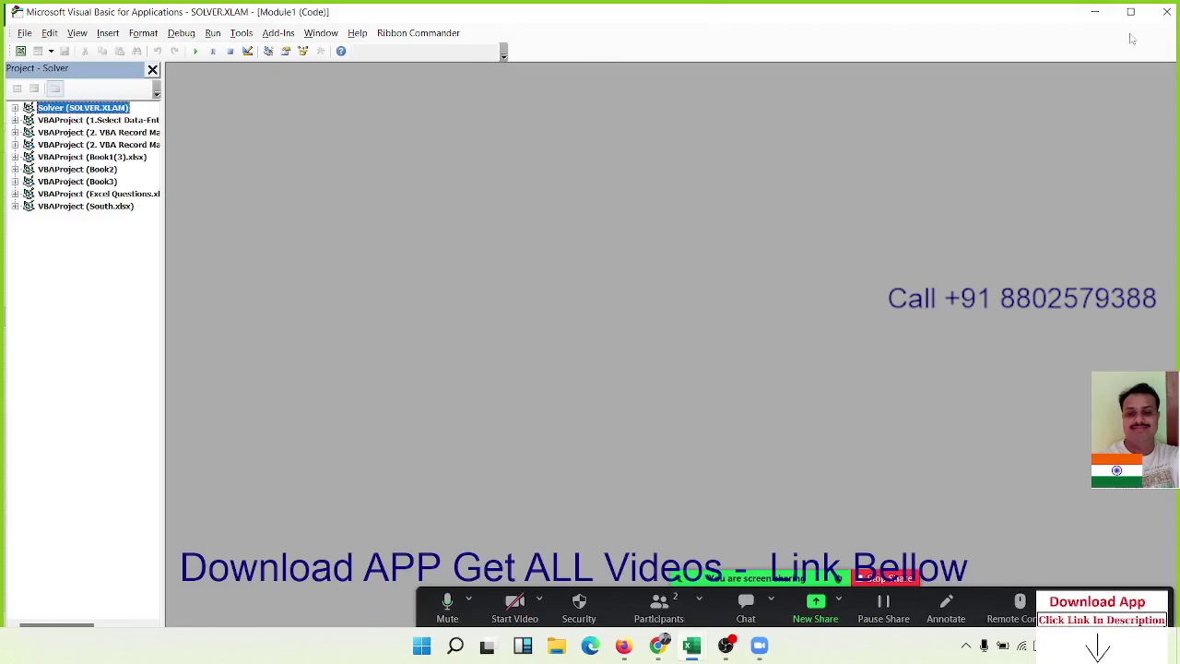
{"action": "left_click", "coordinate": [1166, 11]}
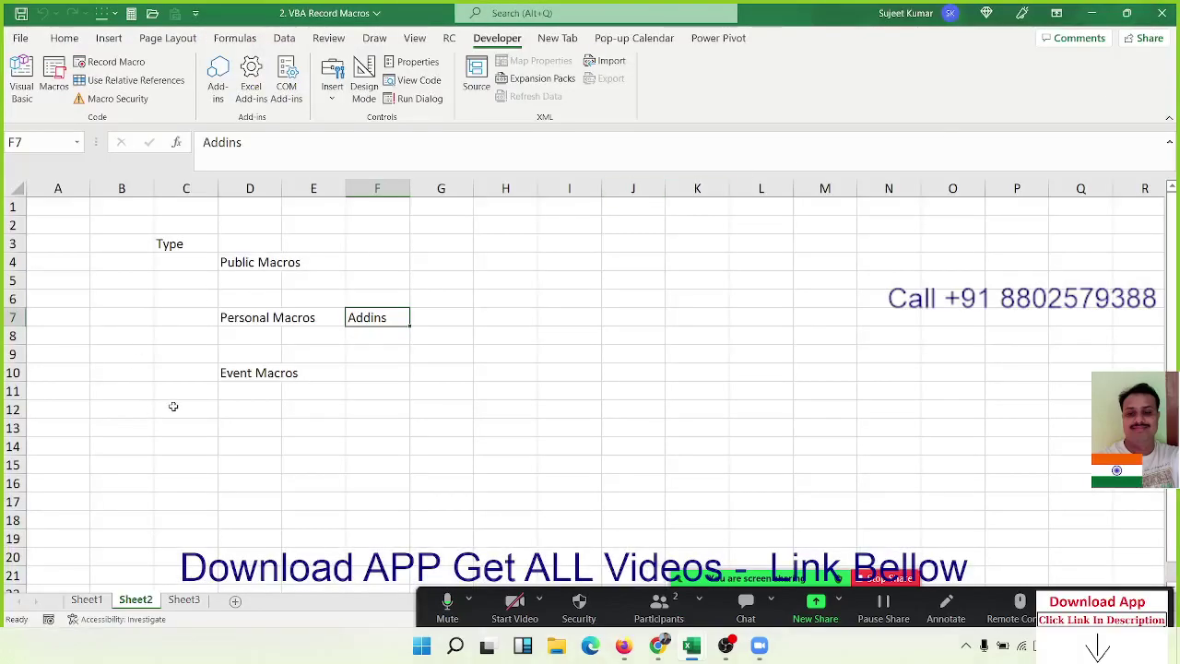
- Review the Personal Macros, Addins, Public Macros and Event Macros notes, then switch to Sheet3
{"action": "left_click", "coordinate": [263, 316]}
{"action": "left_click_drag", "start_coordinate": [263, 316], "coordinate": [309, 318]}
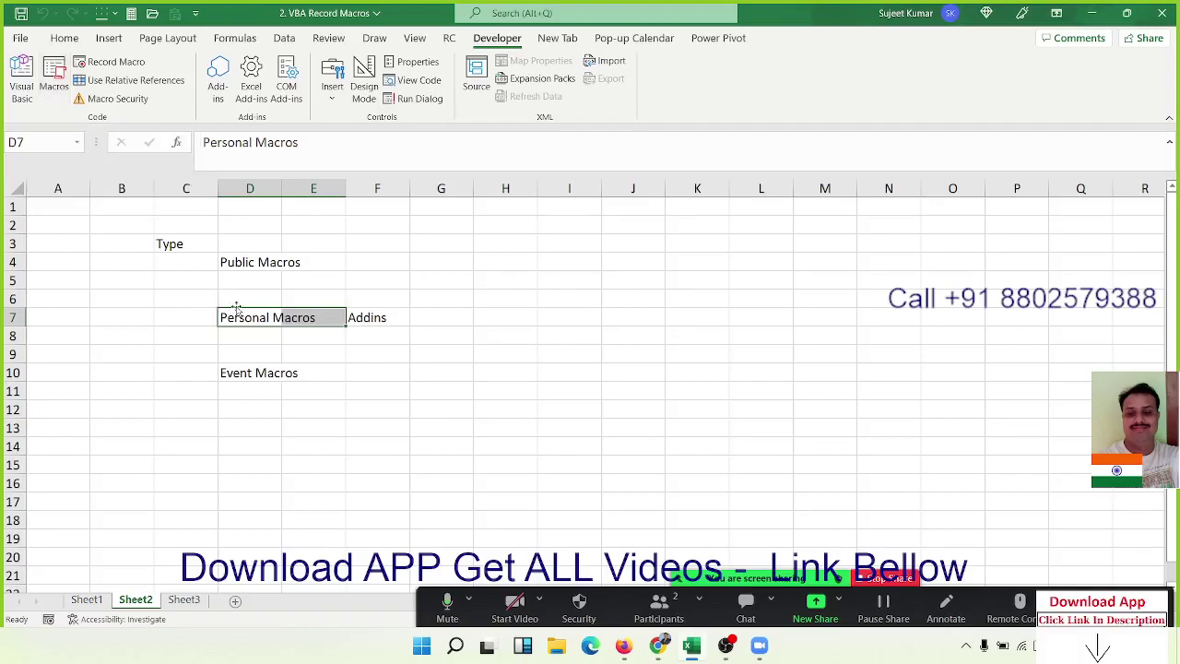
{"action": "left_click", "coordinate": [367, 318]}
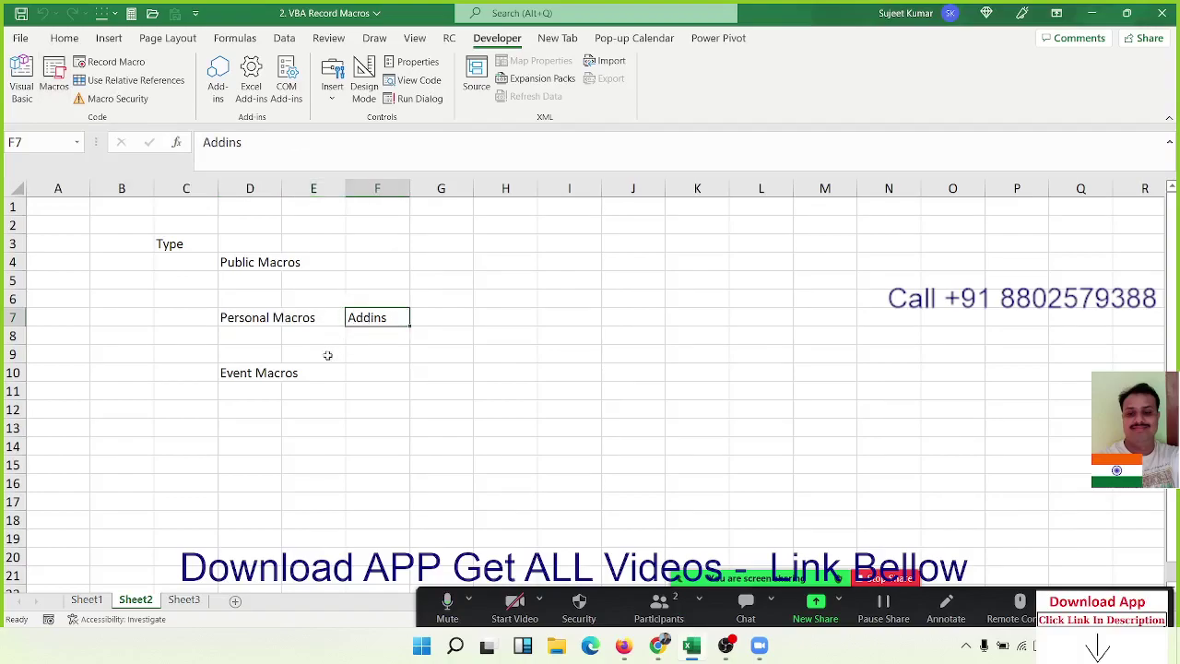
{"action": "left_click", "coordinate": [278, 373]}
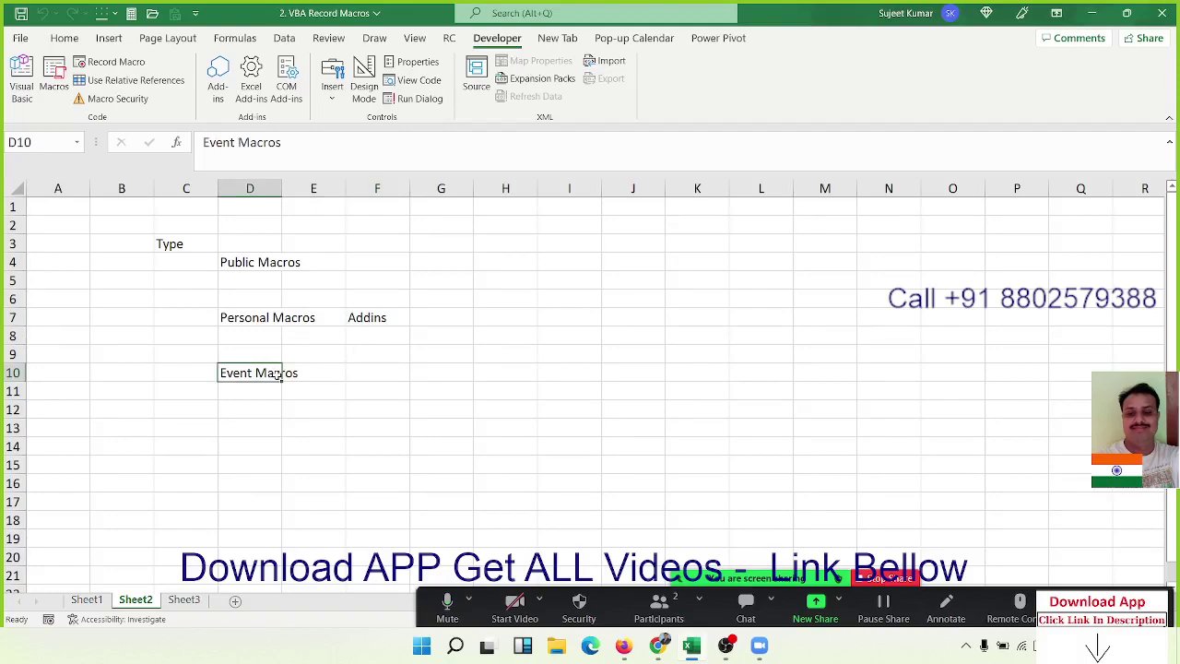
{"action": "left_click", "coordinate": [381, 305]}
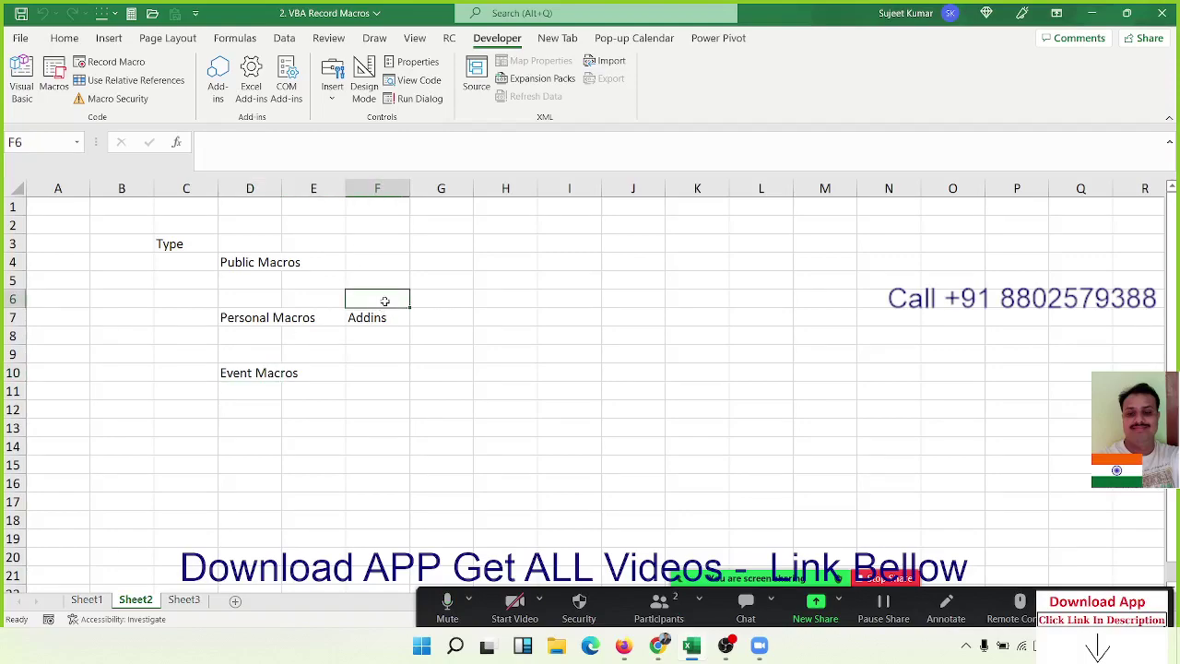
{"action": "left_click", "coordinate": [259, 319]}
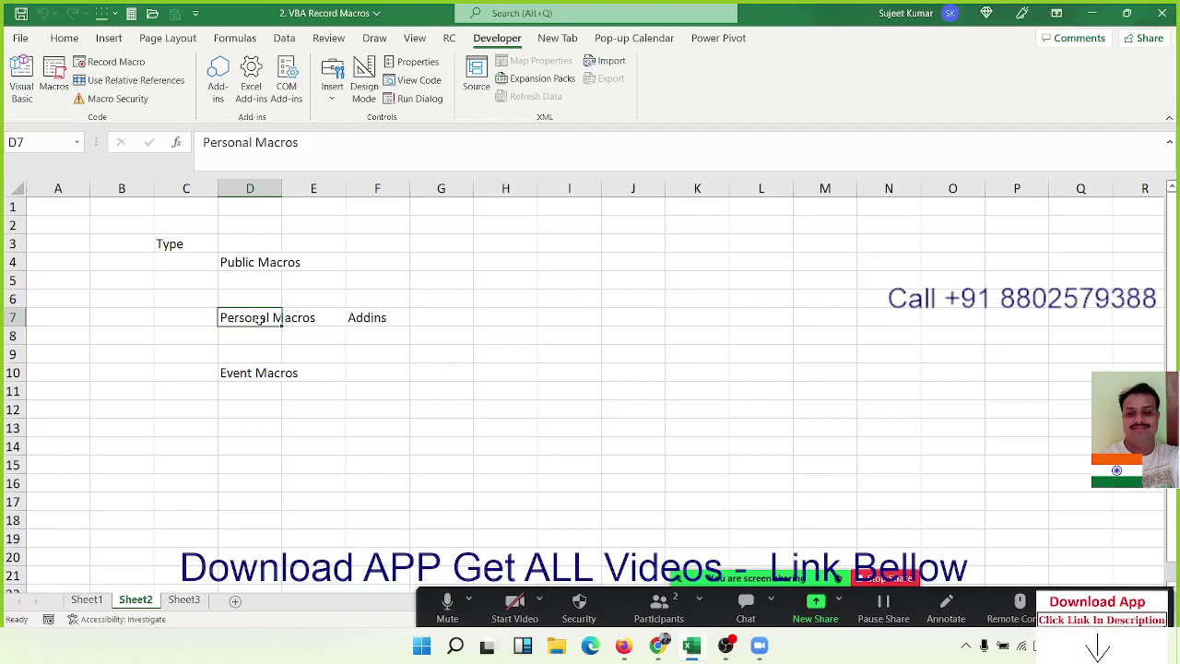
{"action": "key", "text": "Up"}
{"action": "key", "text": "Up"}
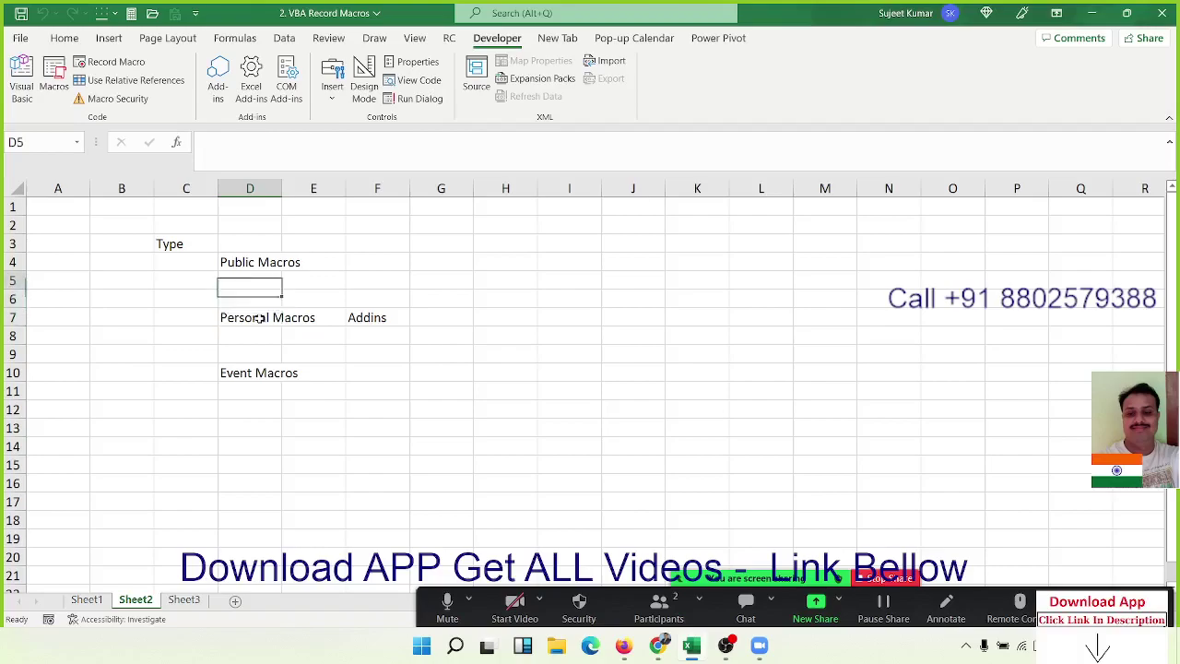
{"action": "key", "text": "Up"}
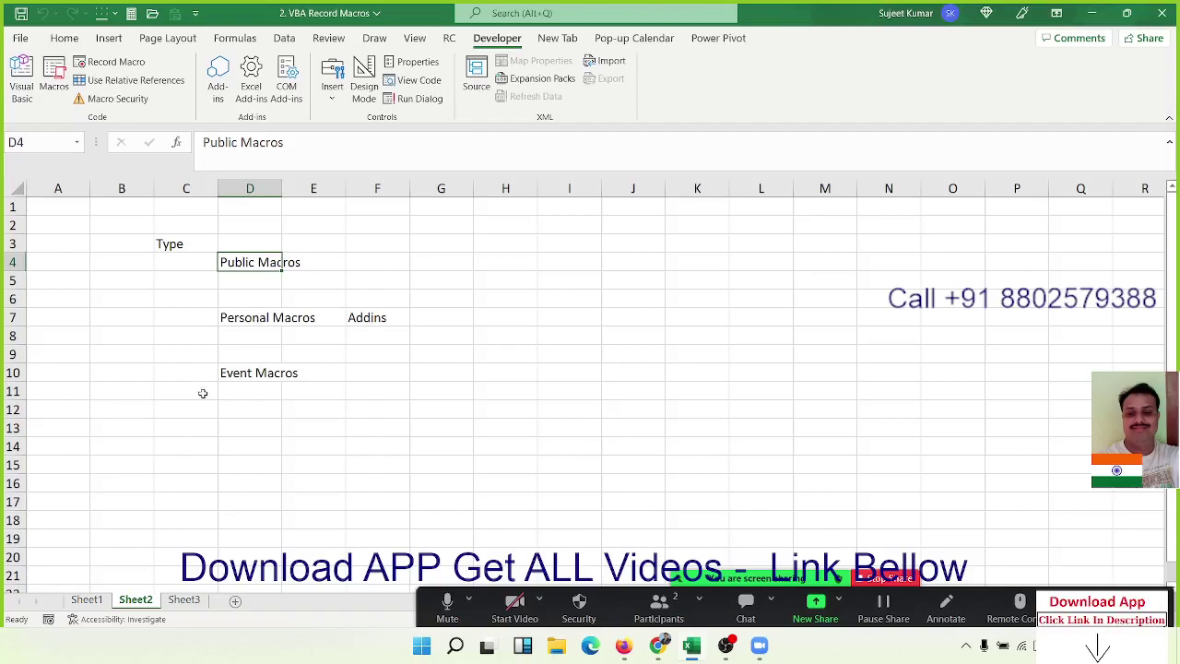
{"action": "left_click", "coordinate": [244, 374]}
{"action": "left_click", "coordinate": [184, 600]}
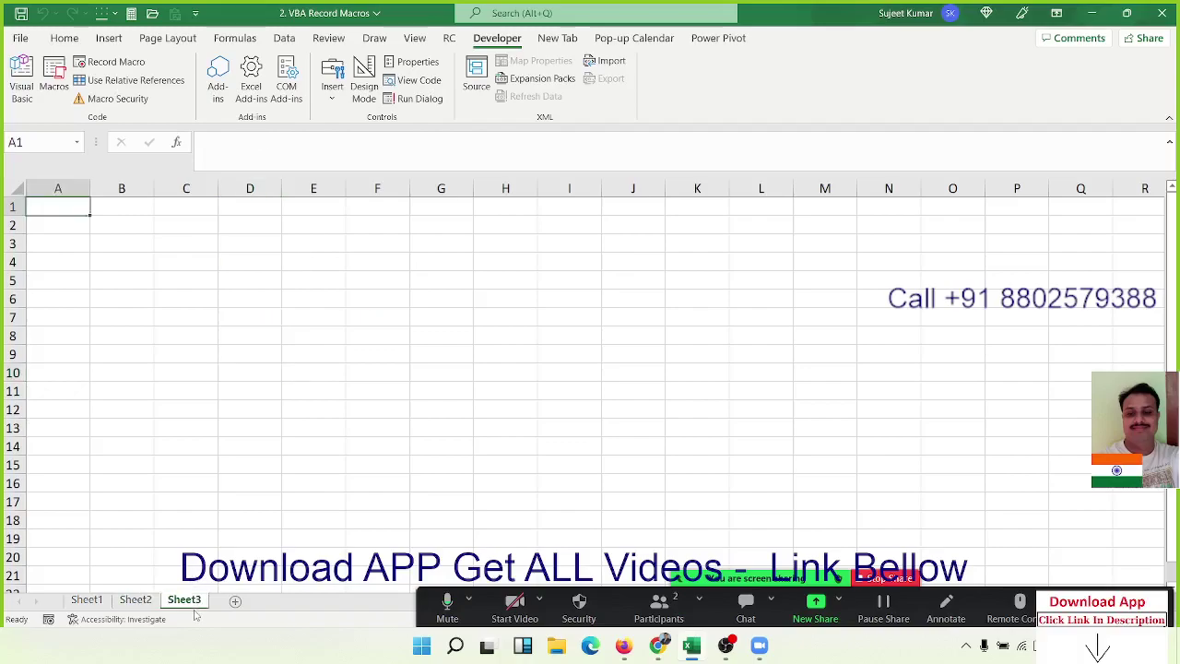
{"action": "left_click", "coordinate": [96, 601]}
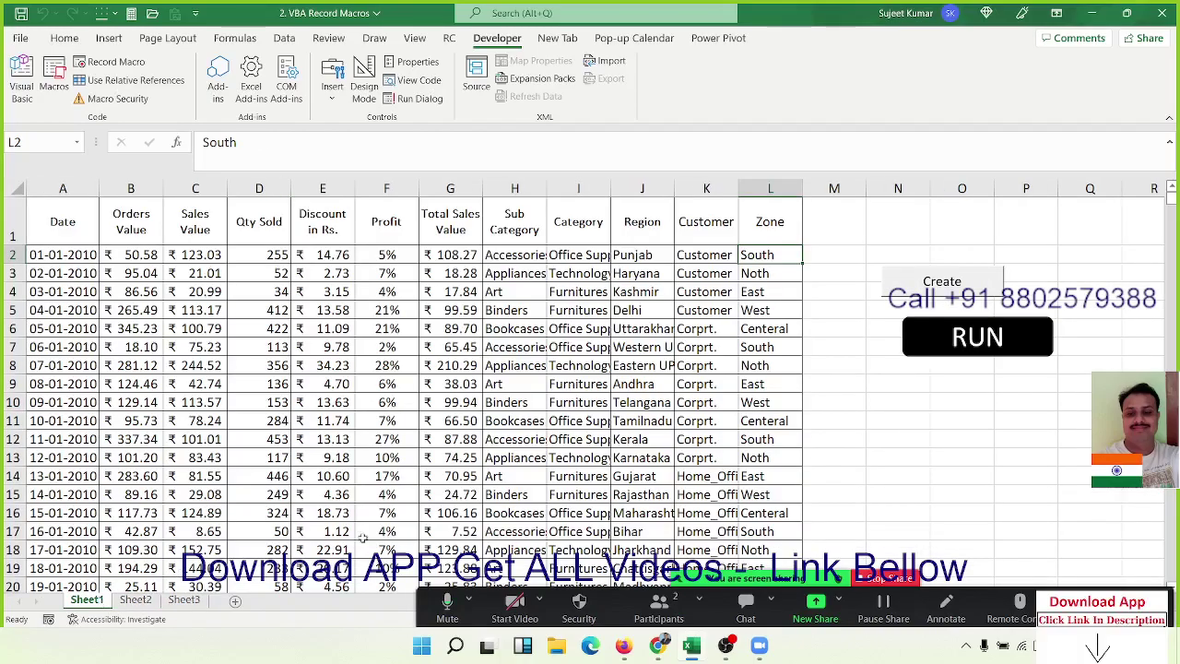
{"action": "left_click", "coordinate": [50, 77]}
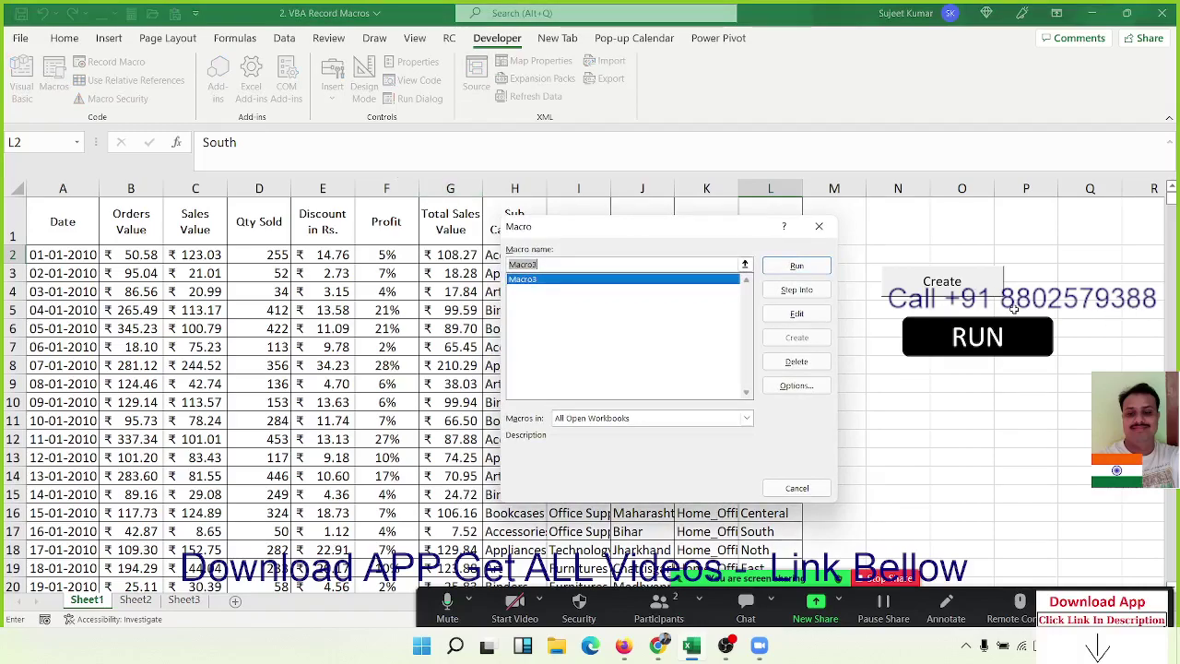
{"action": "key", "text": "Return"}
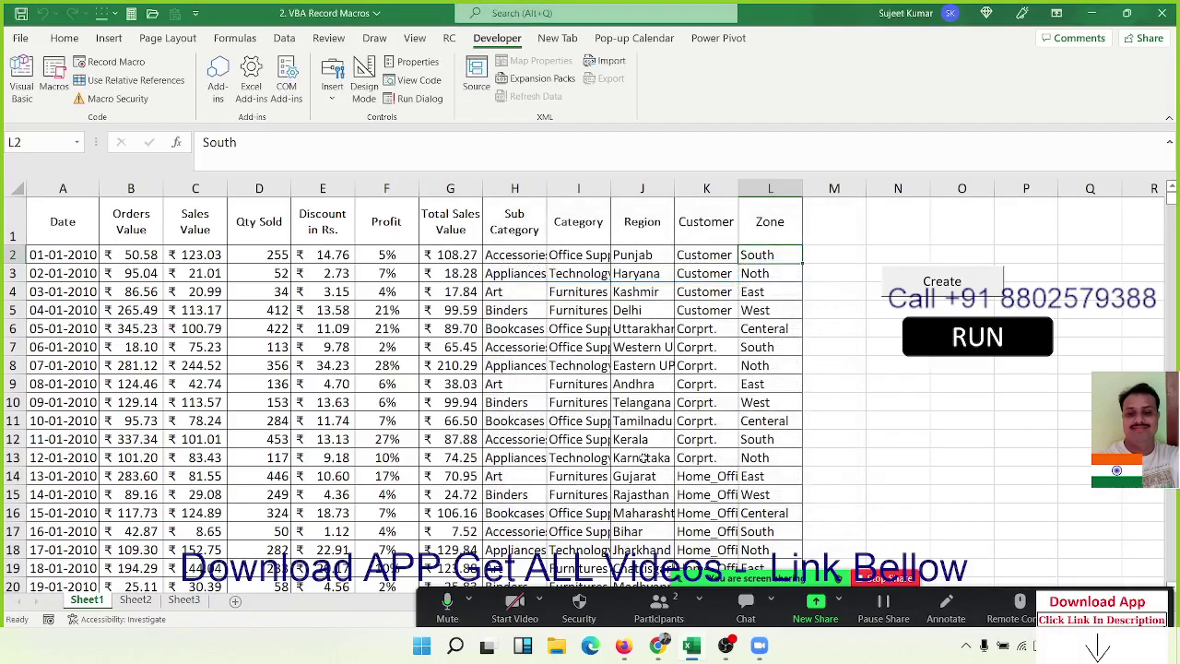
{"action": "left_click", "coordinate": [199, 600]}
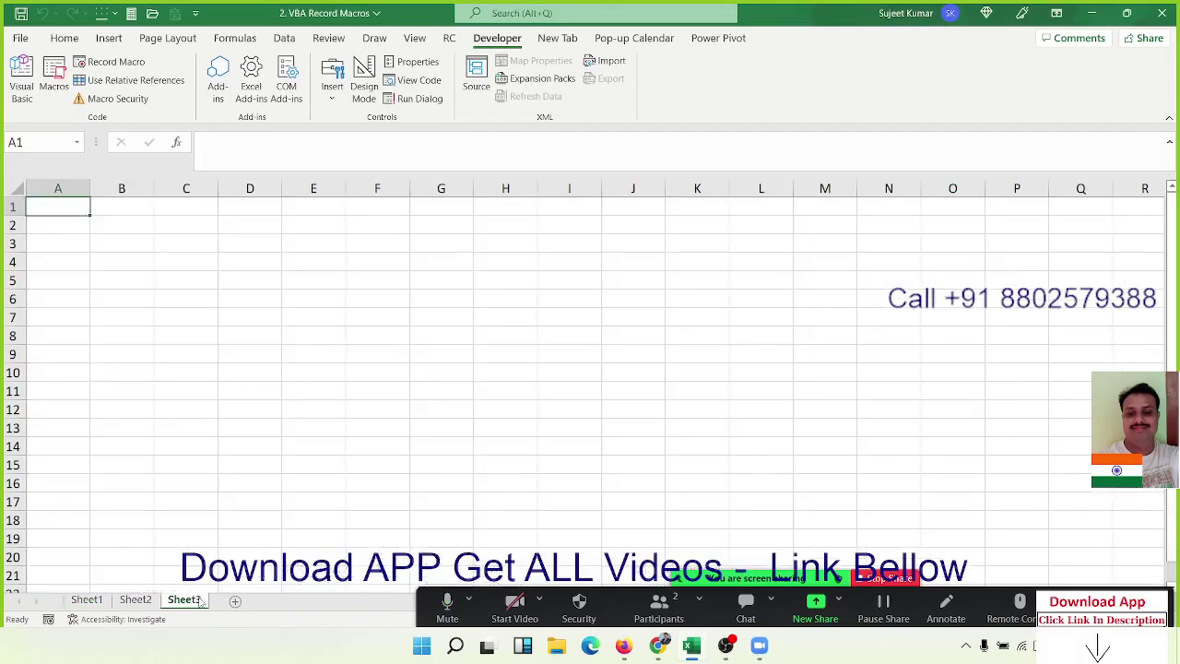
{"action": "left_click", "coordinate": [185, 282]}
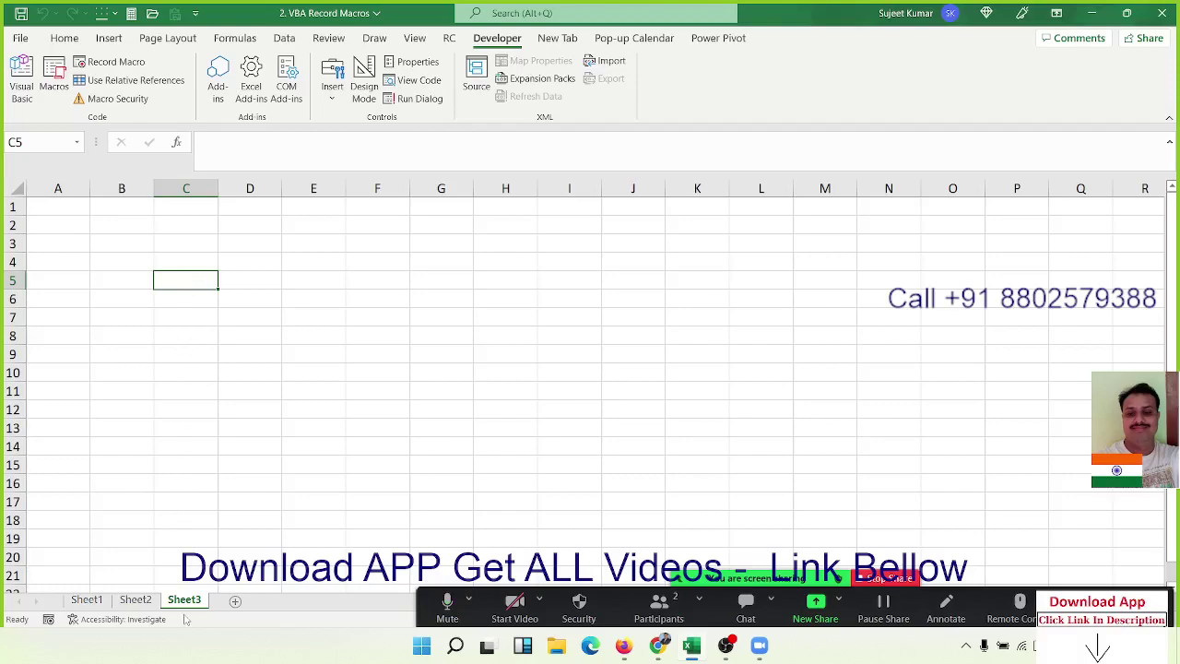
- Open Sheet3's code and create a Worksheet SelectionChange event procedure
{"action": "right_click", "coordinate": [187, 611]}
{"action": "mouse_move", "coordinate": [233, 519]}
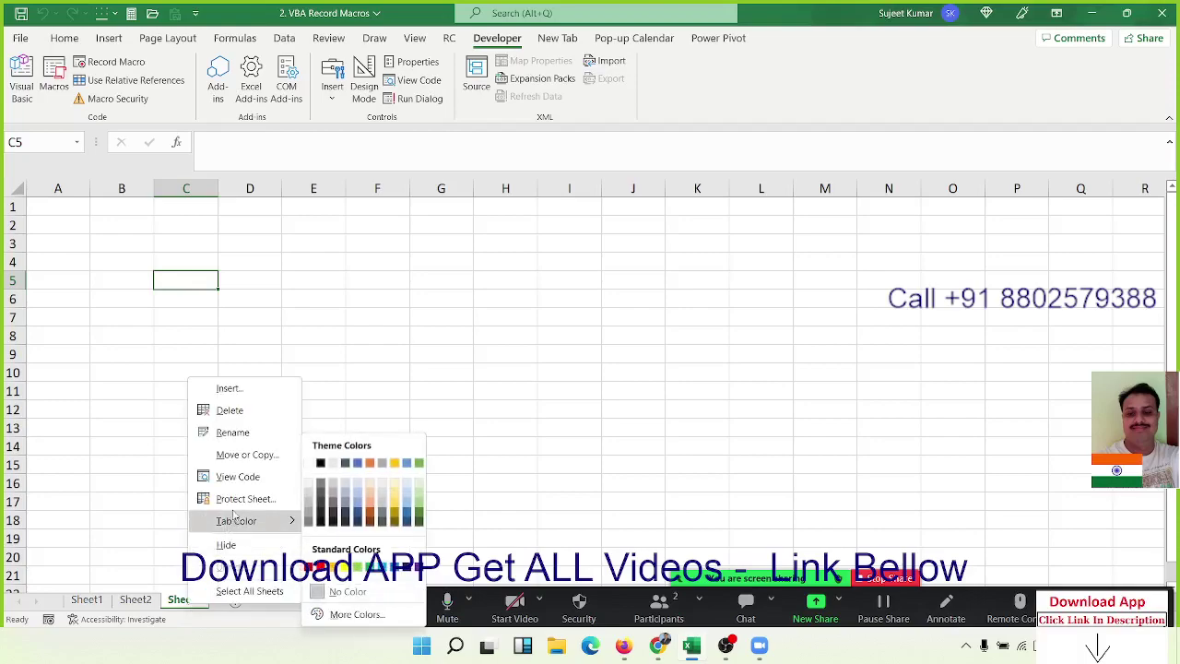
{"action": "right_click", "coordinate": [170, 607]}
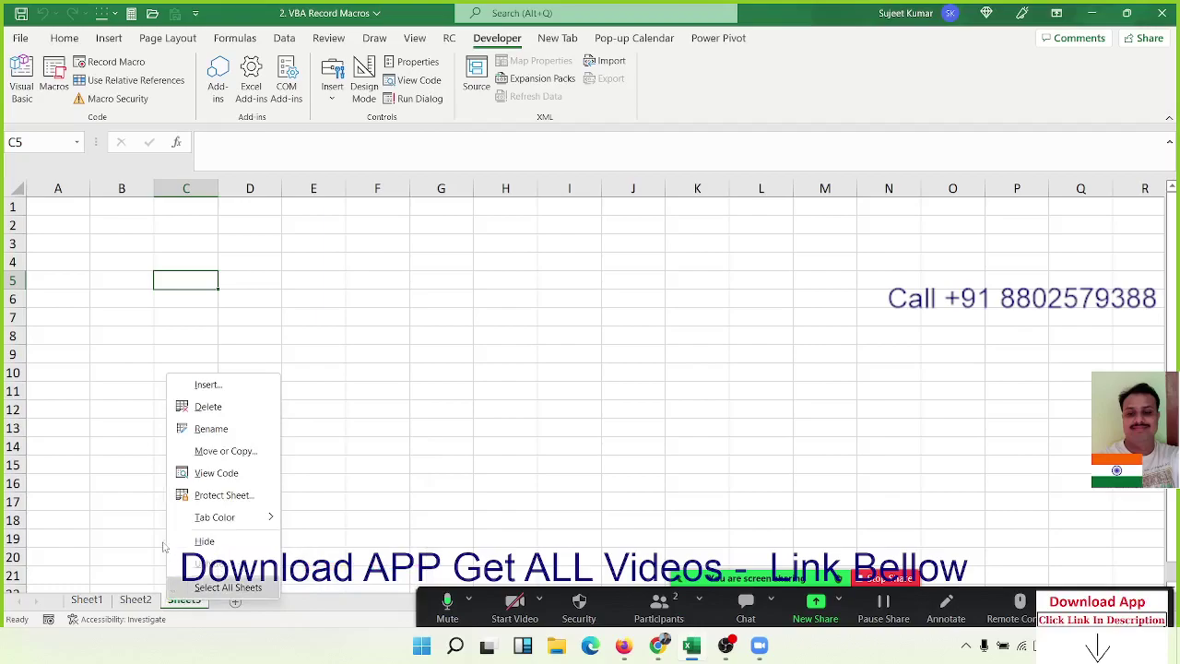
{"action": "left_click", "coordinate": [216, 473]}
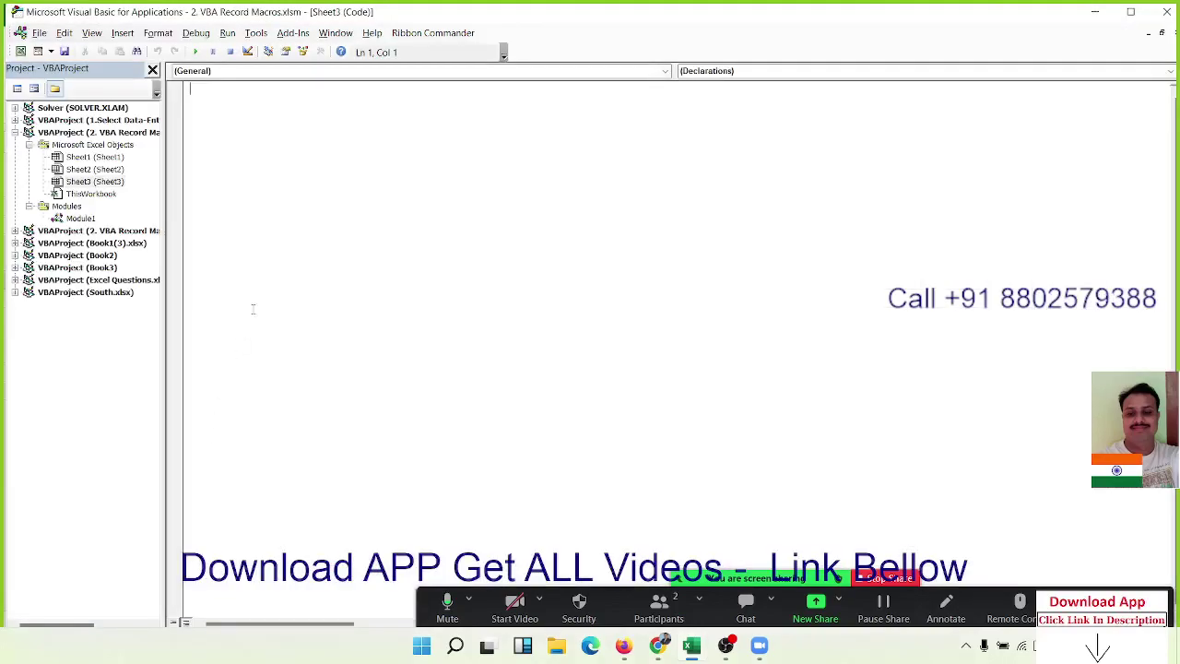
{"action": "left_click", "coordinate": [263, 74]}
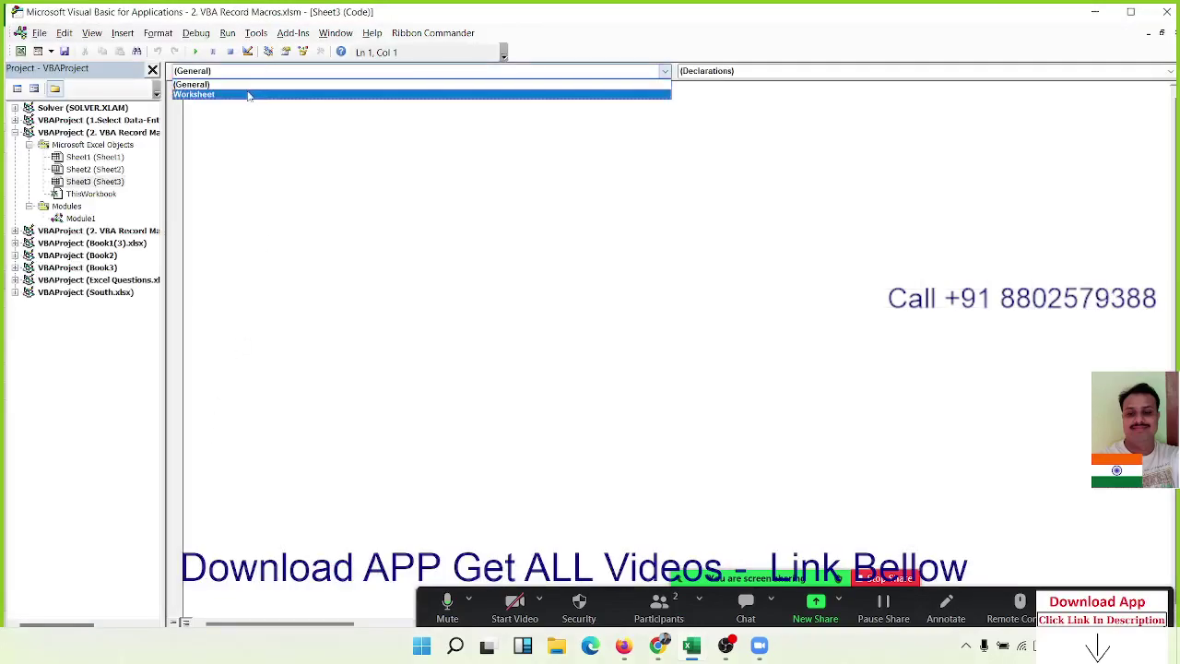
{"action": "left_click", "coordinate": [247, 95]}
{"action": "left_click", "coordinate": [719, 73]}
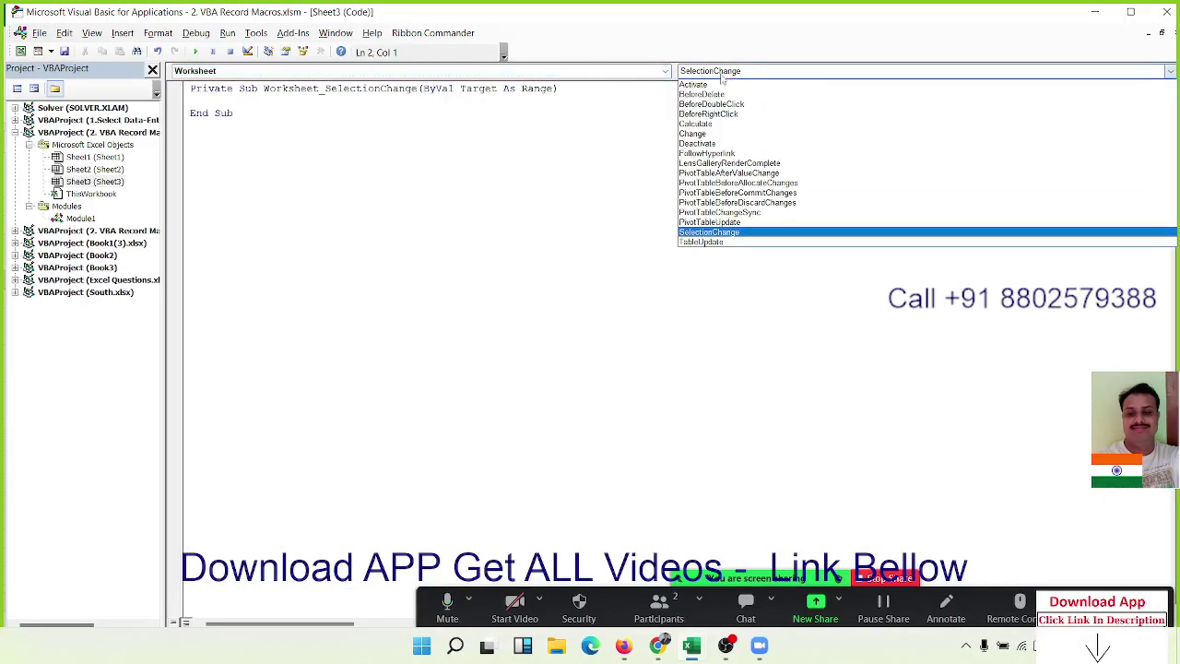
{"action": "left_click", "coordinate": [689, 233]}
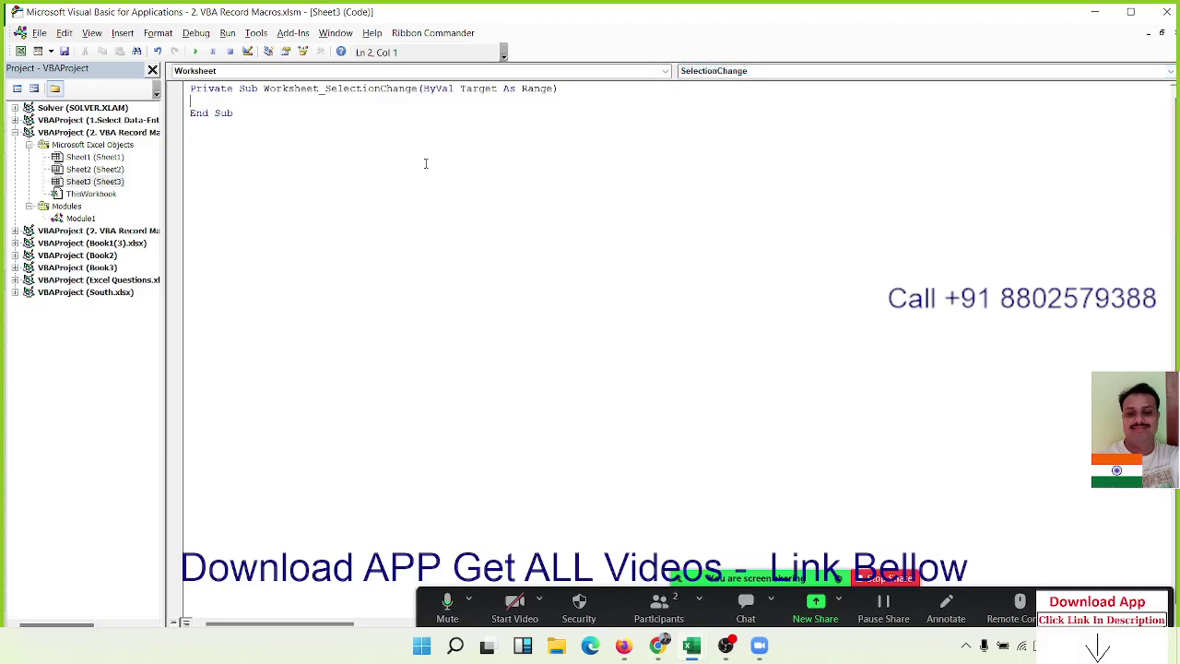
- Add the line Target.Interior.Color = vbRed inside the procedure and return to Excel
{"action": "key", "text": "Return"}
{"action": "key", "text": "Return"}
{"action": "key", "text": "Up"}
{"action": "type", "text": "t"}
{"action": "type", "text": "arget"}
{"action": "type", "text": ".i"}
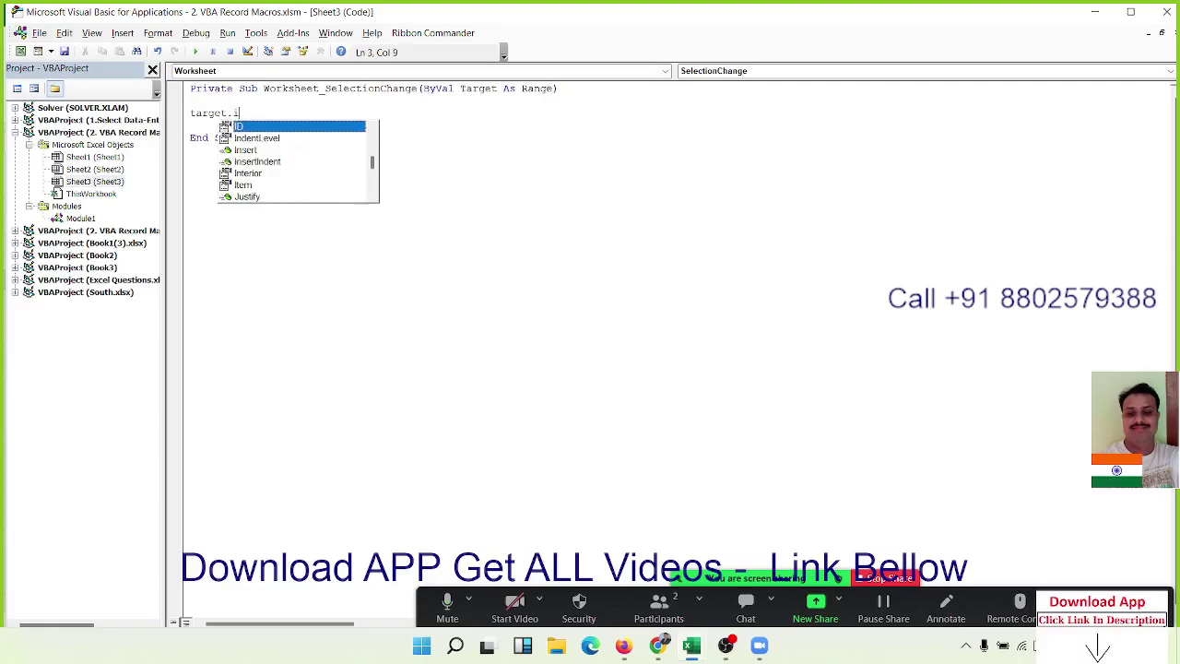
{"action": "type", "text": "n"}
{"action": "key", "text": "Down"}
{"action": "key", "text": "Down"}
{"action": "key", "text": "Down"}
{"action": "key", "text": "Tab"}
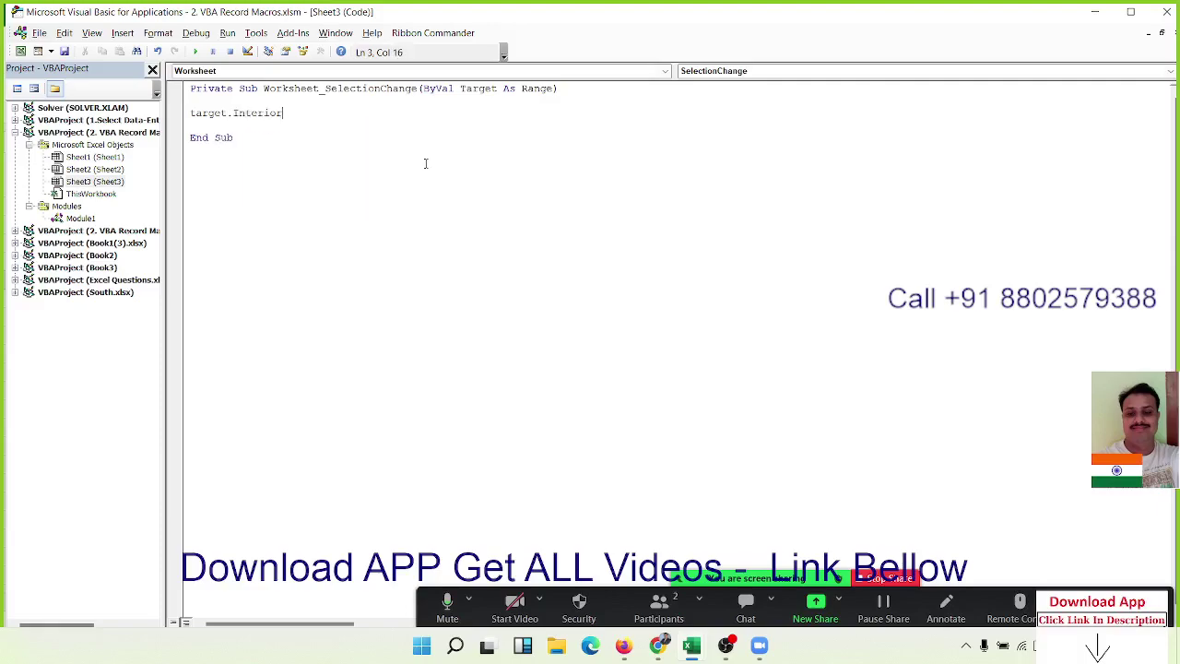
{"action": "type", "text": ".c"}
{"action": "key", "text": "Tab"}
{"action": "type", "text": "=vbred"}
{"action": "key", "text": "Return"}
{"action": "key", "text": "alt+F11"}
- Test the red fill on C12, E8, C3, F3, H4, H7, F11, D17, B12 and A5, then return to Sheet2
{"action": "left_click", "coordinate": [189, 411]}
{"action": "left_click", "coordinate": [318, 334]}
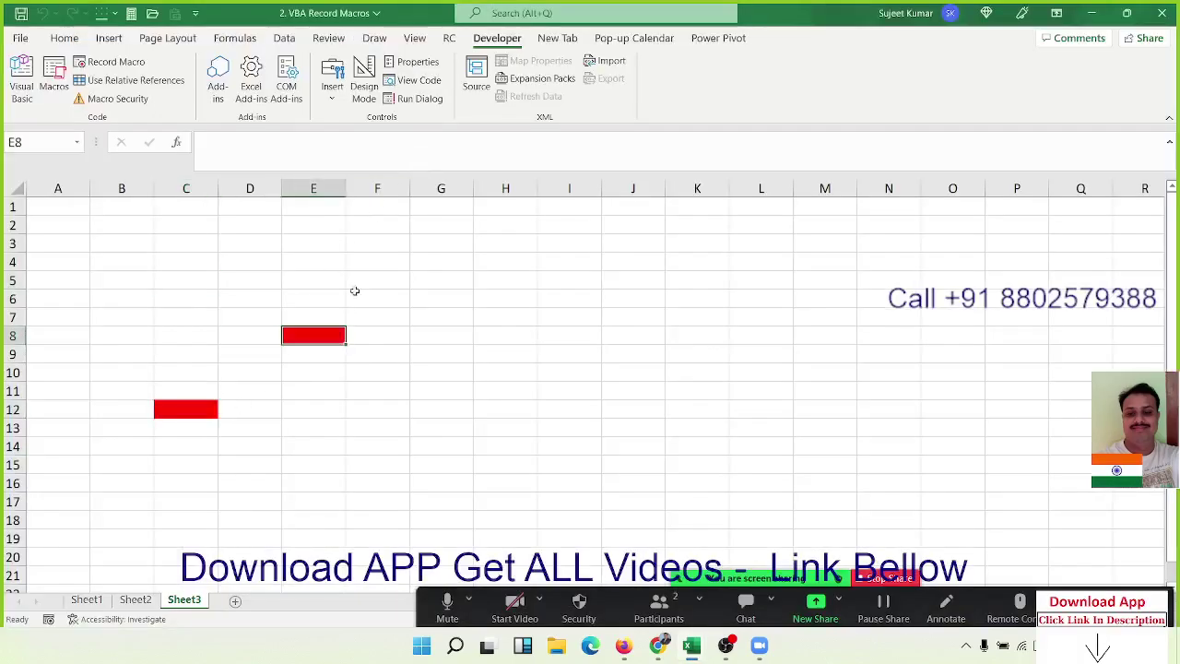
{"action": "left_click", "coordinate": [185, 242]}
{"action": "left_click", "coordinate": [373, 243]}
{"action": "left_click", "coordinate": [502, 261]}
{"action": "left_click", "coordinate": [488, 317]}
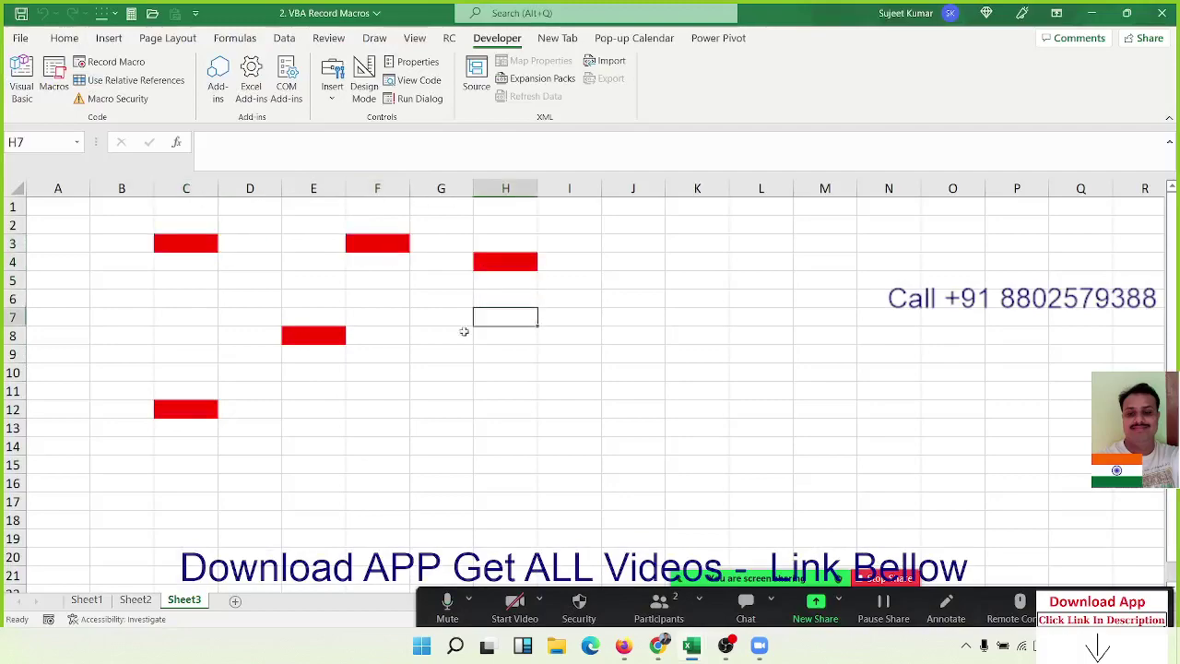
{"action": "left_click", "coordinate": [378, 390]}
{"action": "left_click", "coordinate": [239, 498]}
{"action": "left_click", "coordinate": [112, 411]}
{"action": "left_click", "coordinate": [80, 280]}
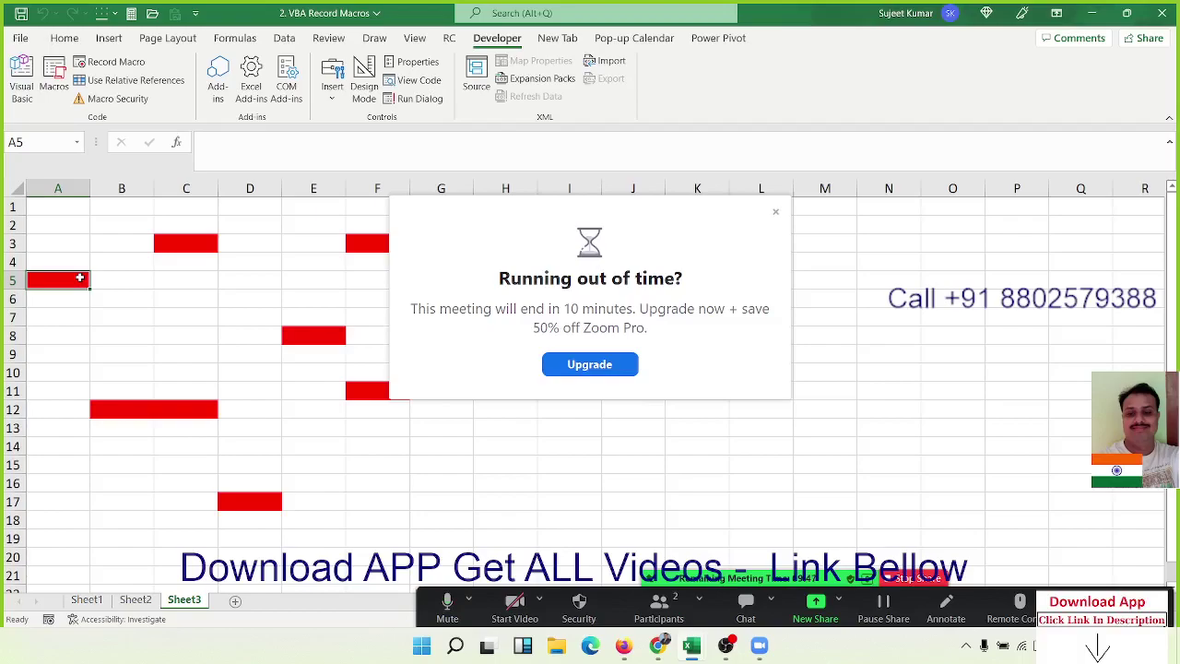
{"action": "left_click", "coordinate": [775, 213]}
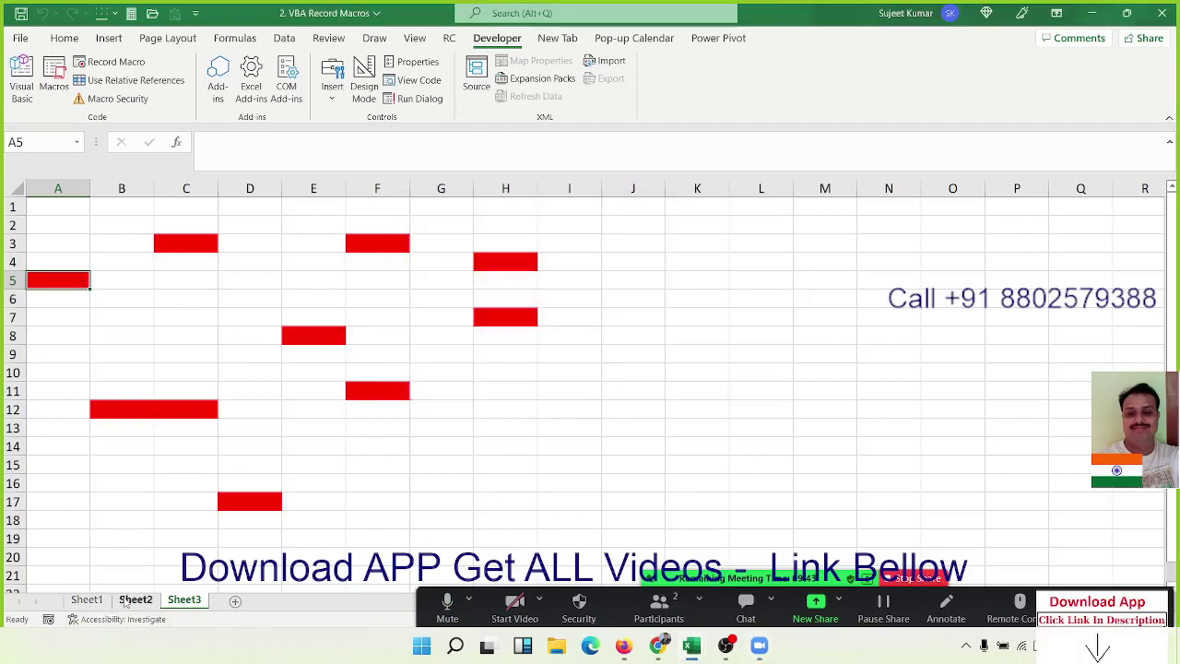
{"action": "left_click", "coordinate": [132, 599]}
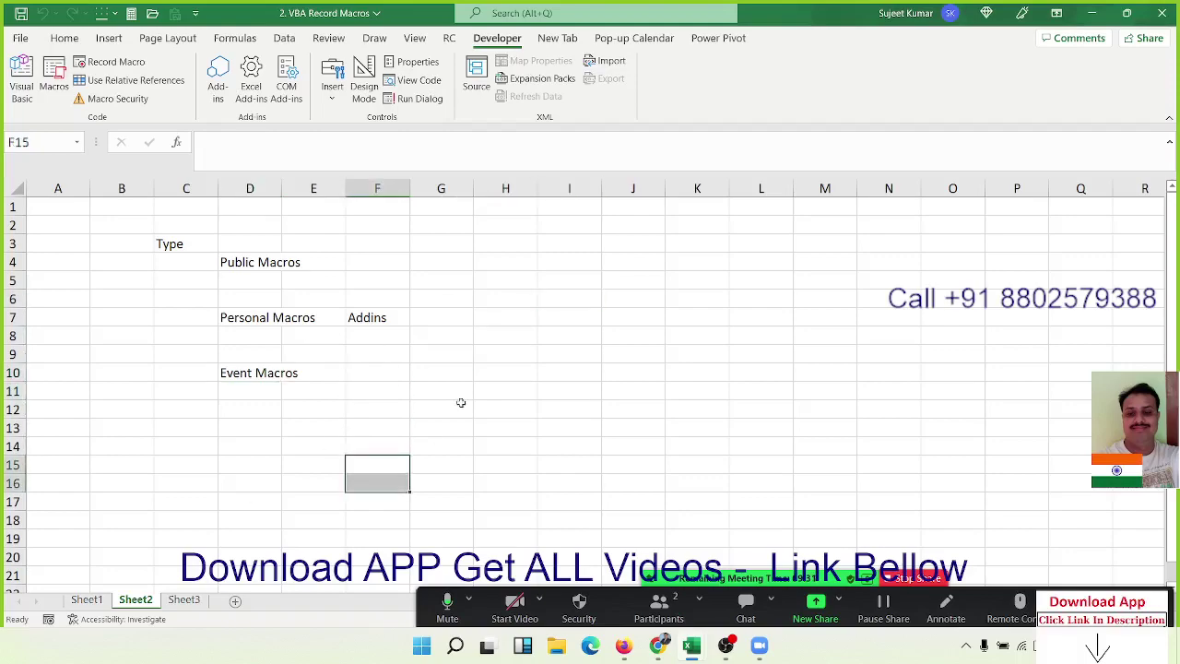
- Select H8 and save the 2. VBA Record Macros workbook
{"action": "left_click", "coordinate": [474, 341]}
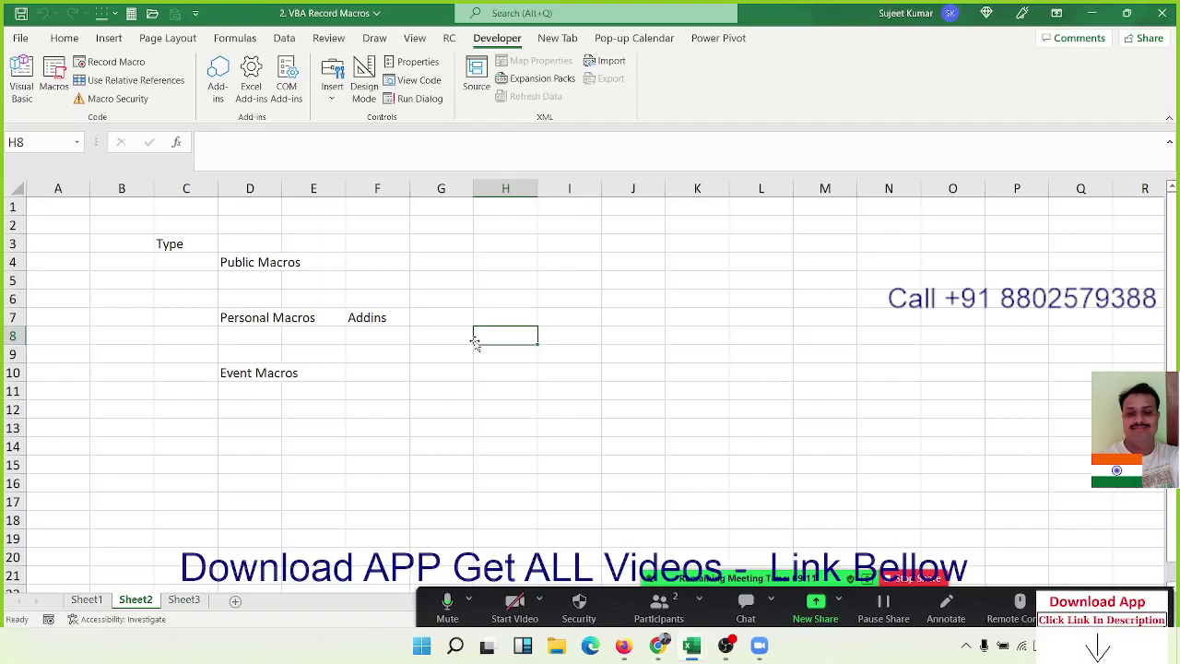
{"action": "left_click", "coordinate": [21, 13]}
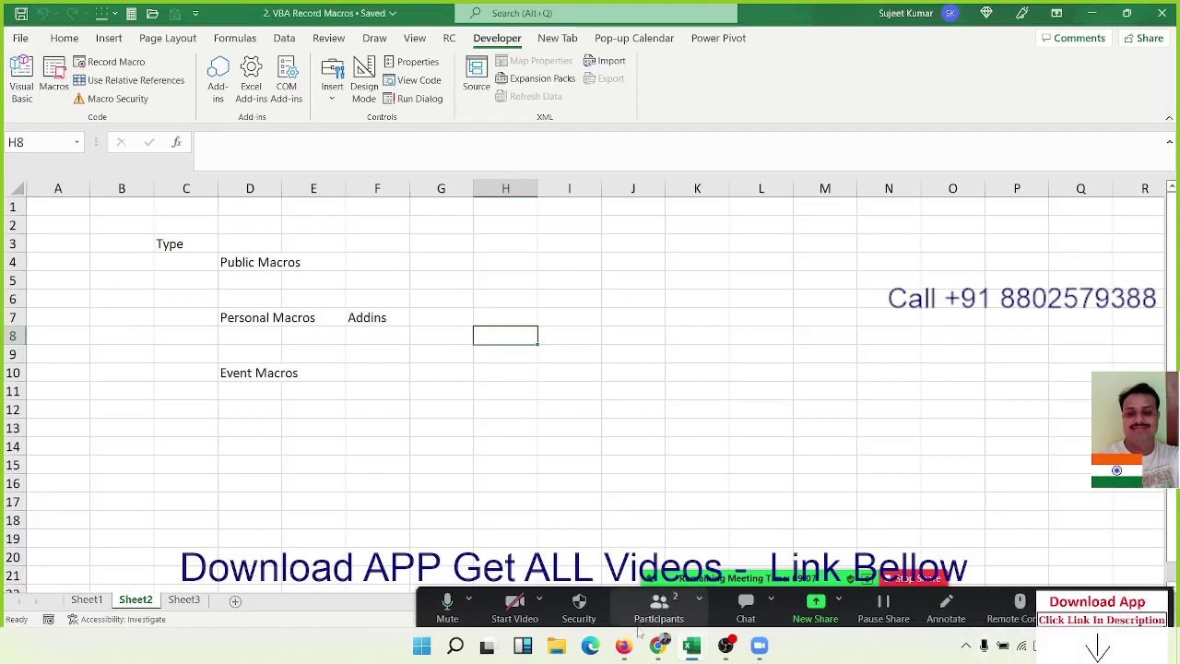
{"action": "left_click", "coordinate": [623, 645]}
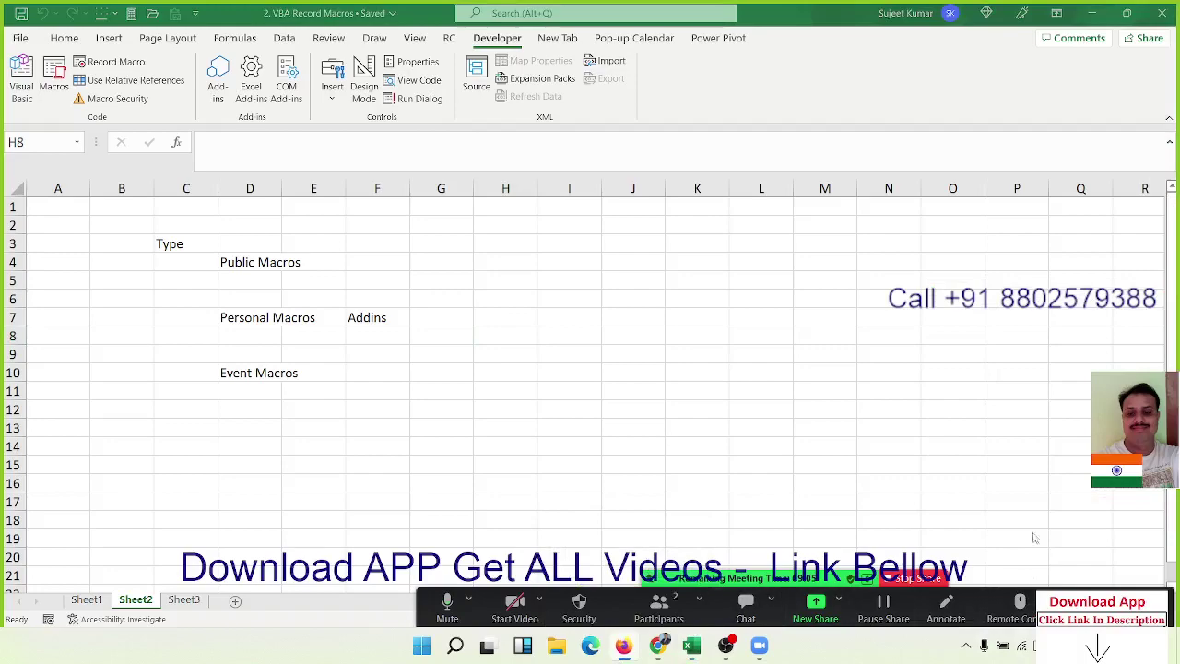